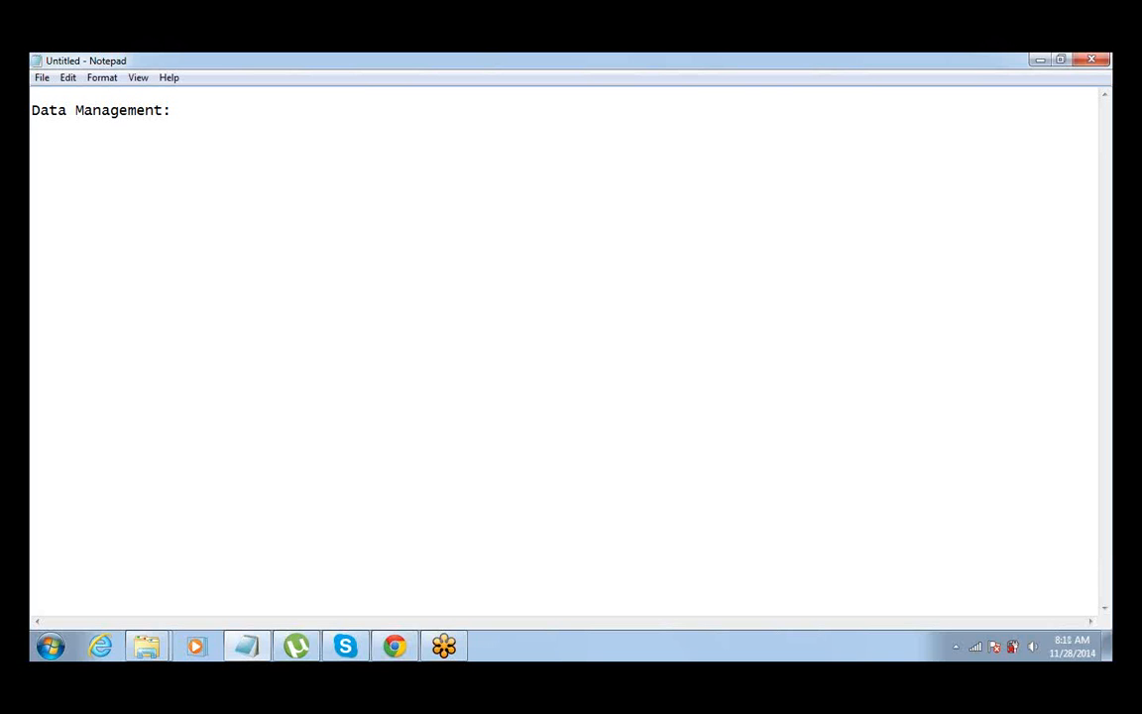
- List Import, Export and Update on separate lines under the Data Management: heading
{"action": "type", "text": "Import"}
{"action": "key", "text": "Return"}
{"action": "type", "text": "Expo"}
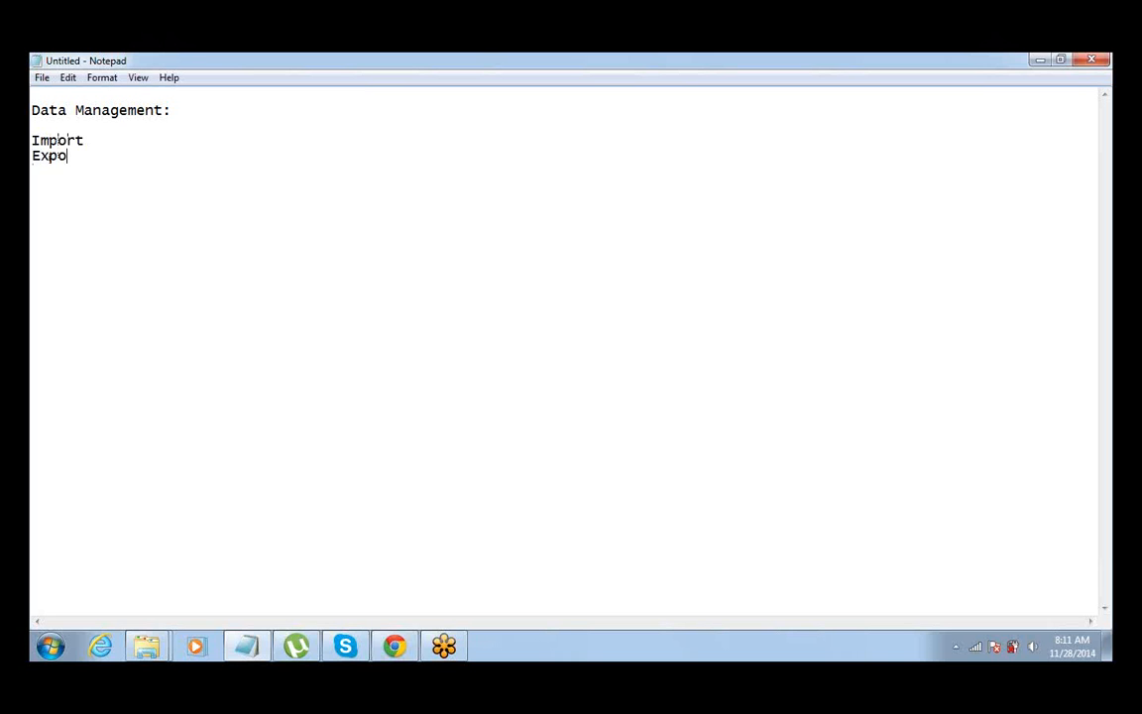
{"action": "type", "text": "rt"}
{"action": "key", "text": "Return"}
{"action": "type", "text": "Update"}
- Add a fourth list line reading Upsert(Insert+Update) below Update
{"action": "type", "text": "Upsert"}
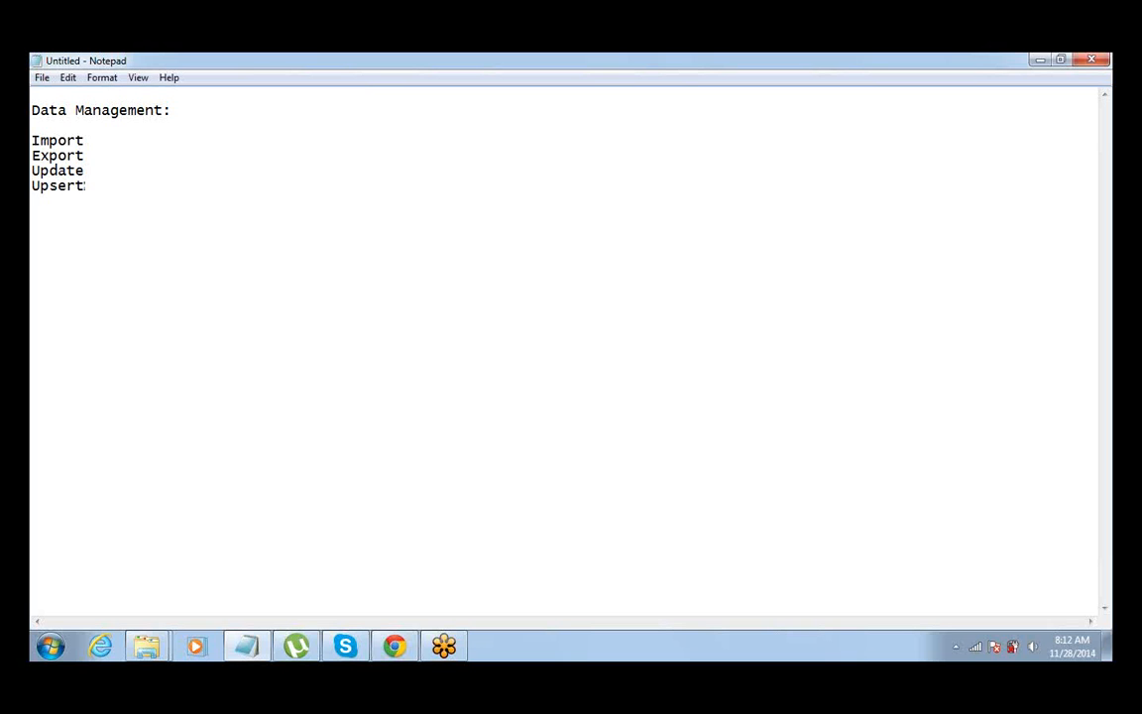
{"action": "key", "text": "Up"}
{"action": "key", "text": "Up"}
{"action": "key", "text": "Up"}
{"action": "key", "text": "Down"}
{"action": "key", "text": "Down"}
{"action": "key", "text": "Down"}
{"action": "key", "text": "Up"}
{"action": "key", "text": "Up"}
{"action": "key", "text": "Up"}
{"action": "key", "text": "Down"}
{"action": "key", "text": "Down"}
{"action": "key", "text": "Down"}
{"action": "type", "text": "(Insert+Update)"}
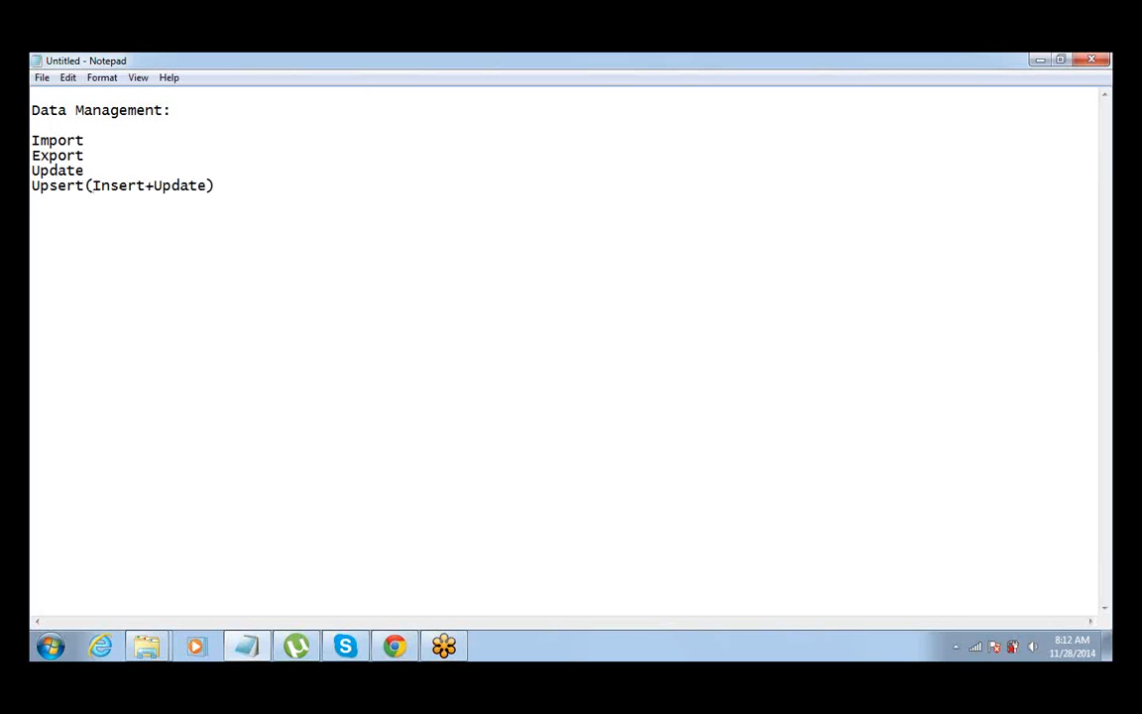
- Reorder the parenthesised text so the line reads Upsert(Update+Insert)
{"action": "left_click_drag", "start_coordinate": [207, 186], "coordinate": [146, 186]}
{"action": "key", "text": "ctrl+c"}
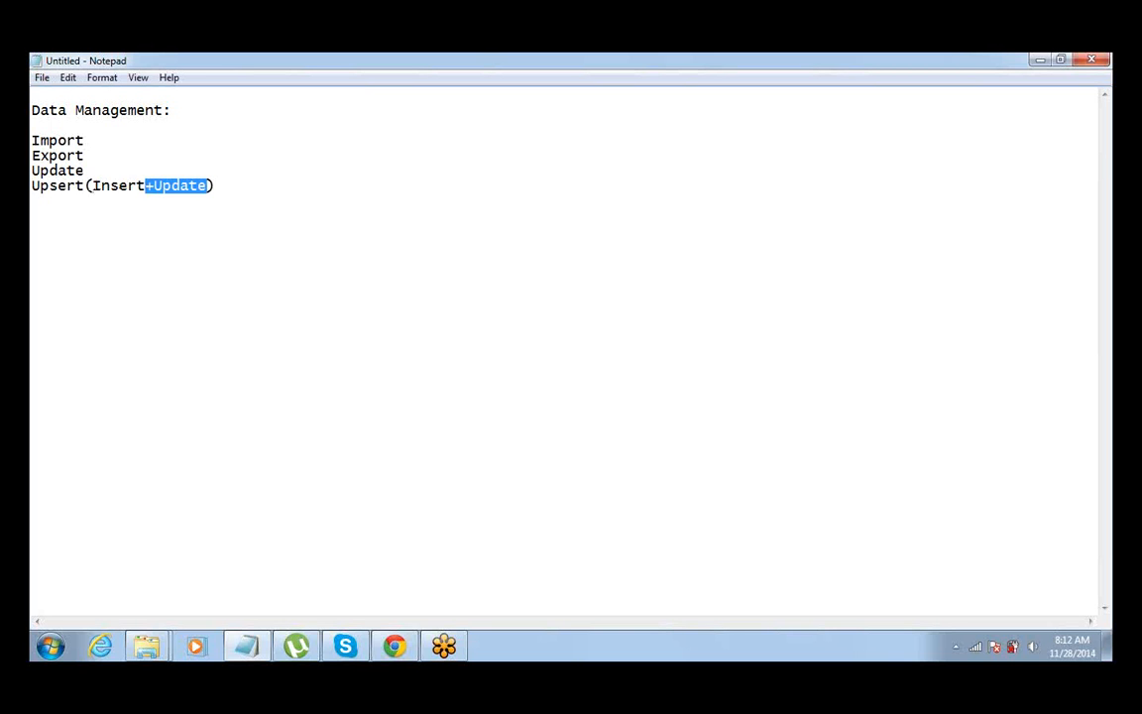
{"action": "key", "text": "BackSpace"}
{"action": "left_click", "coordinate": [85, 186]}
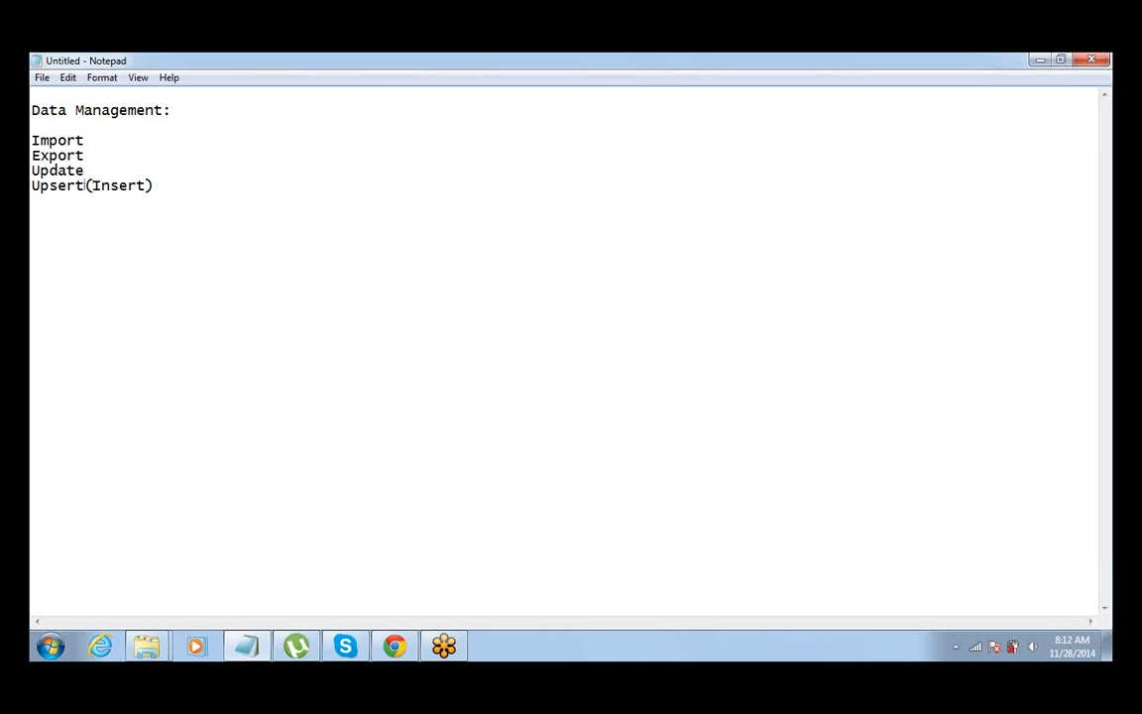
{"action": "key", "text": "ctrl+v"}
{"action": "key", "text": "Left"}
{"action": "key", "text": "Left"}
{"action": "key", "text": "Left"}
{"action": "key", "text": "Left"}
{"action": "key", "text": "Left"}
{"action": "key", "text": "Left"}
{"action": "key", "text": "Left"}
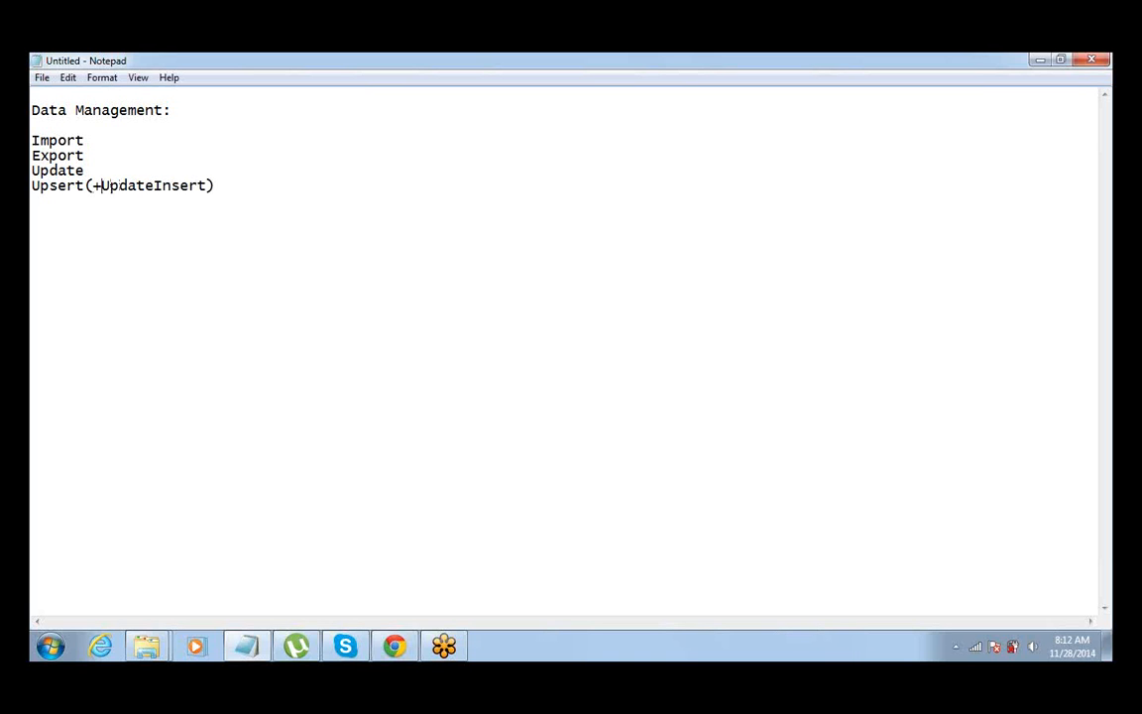
{"action": "key", "text": "Delete"}
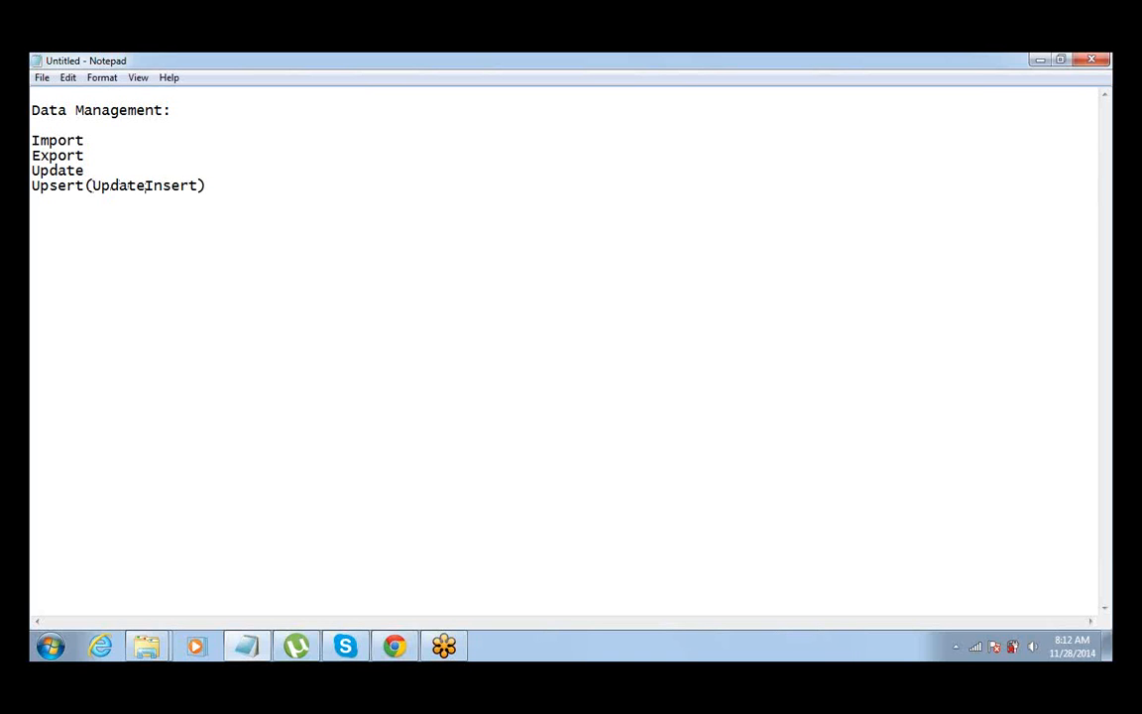
{"action": "left_click", "coordinate": [149, 185]}
{"action": "type", "text": "+"}
{"action": "left_click_drag", "start_coordinate": [214, 186], "coordinate": [110, 185]}
{"action": "left_click", "coordinate": [110, 185]}
- Add Transfer on a new line below Upsert(Update+Insert)
{"action": "key", "text": "Return"}
{"action": "type", "text": "Transfer"}
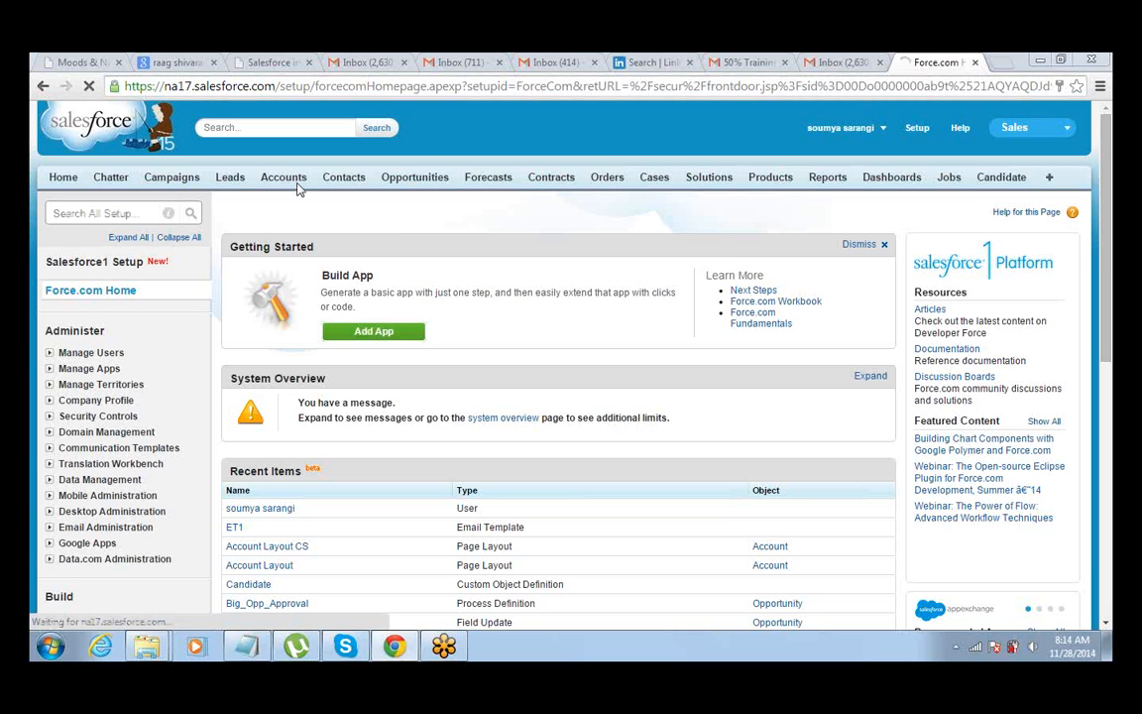
- Open the Edge Communications account record from the Salesforce Accounts home page
{"action": "left_click", "coordinate": [289, 182]}
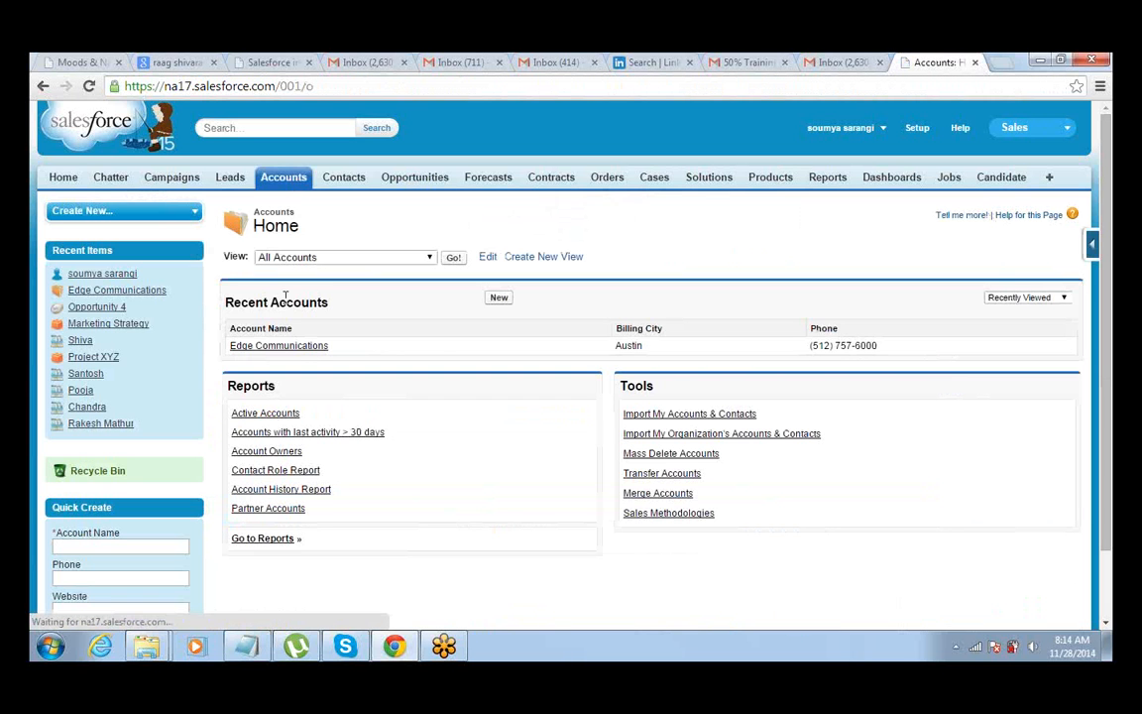
{"action": "left_click", "coordinate": [295, 347]}
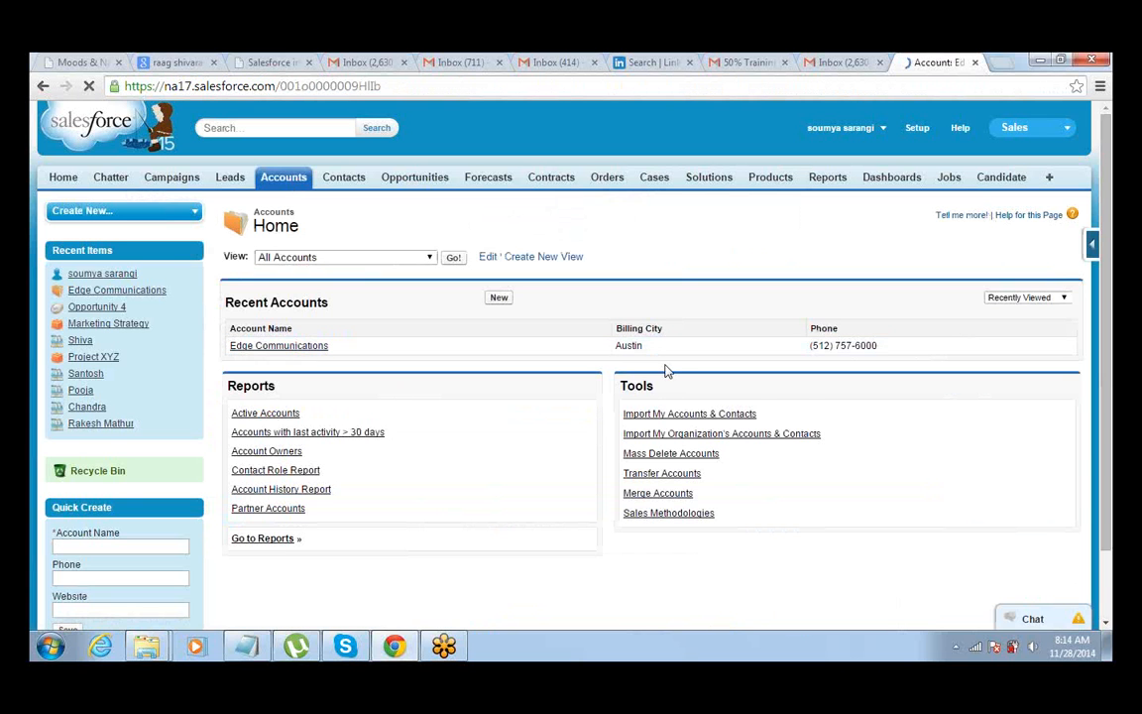
{"action": "scroll", "coordinate": [313, 453], "scroll_direction": "down", "scroll_amount": 1}
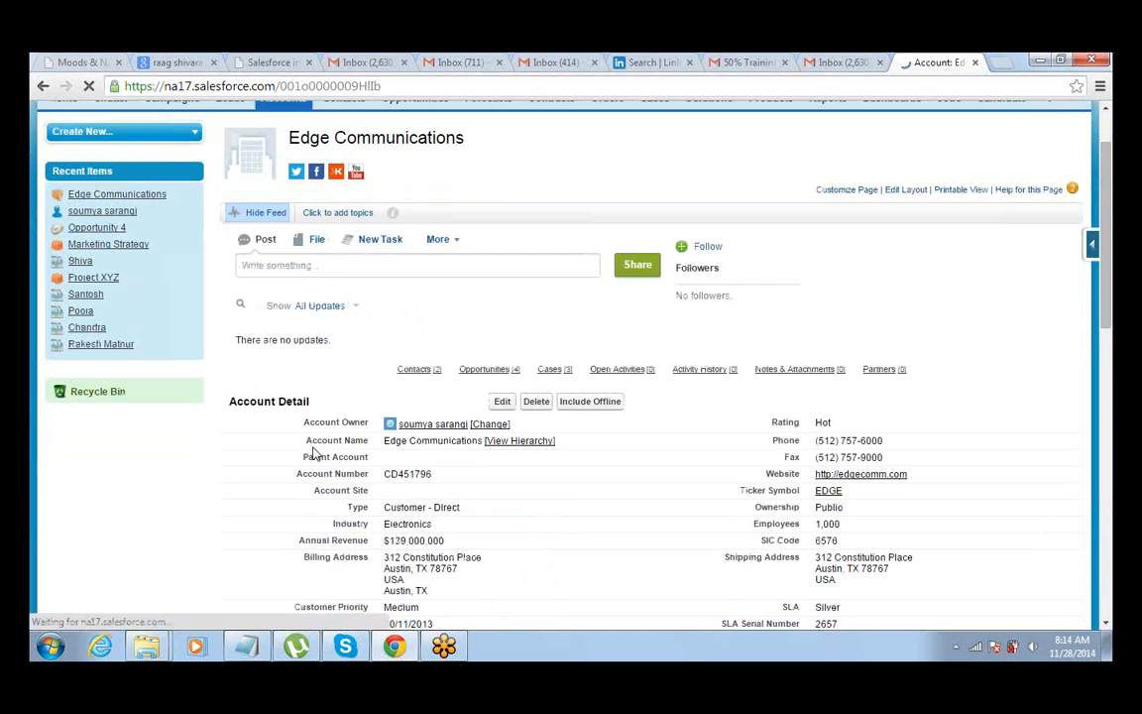
- Highlight the Account Owner label on the Edge Communications account page
{"action": "left_click_drag", "start_coordinate": [304, 427], "coordinate": [397, 426]}
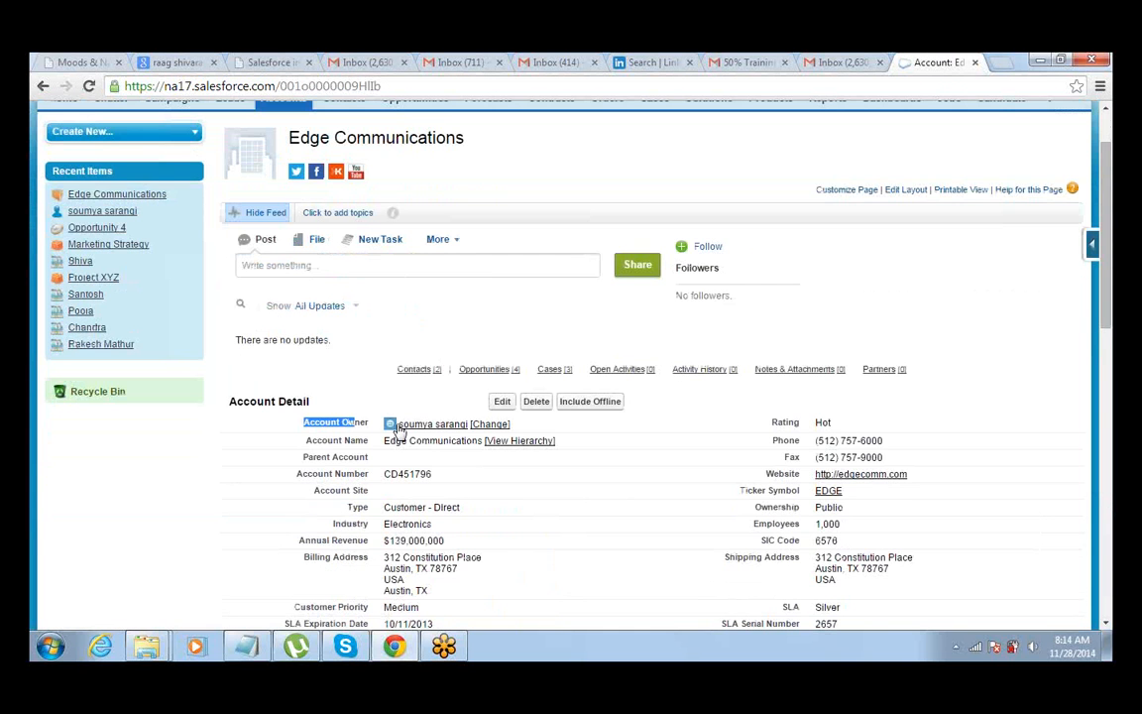
{"action": "mouse_move", "coordinate": [405, 429]}
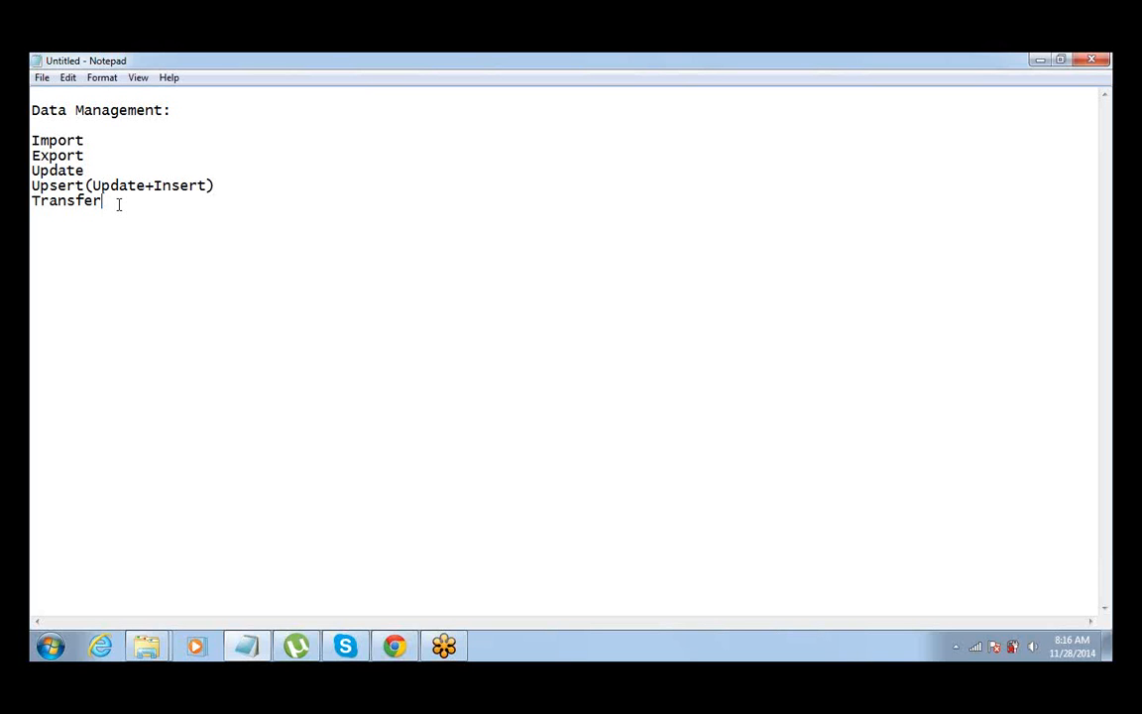
- Add Mass Delete on a new line below Transfer
{"action": "key", "text": "Return"}
{"action": "type", "text": "Mass Delete"}
{"action": "key", "text": "Home"}
- Add Storage Usage below Mass Delete, correcting the mistyped capital T in STorage
{"action": "key", "text": "Return"}
{"action": "key", "text": "Return"}
{"action": "type", "text": "STorage Us"}
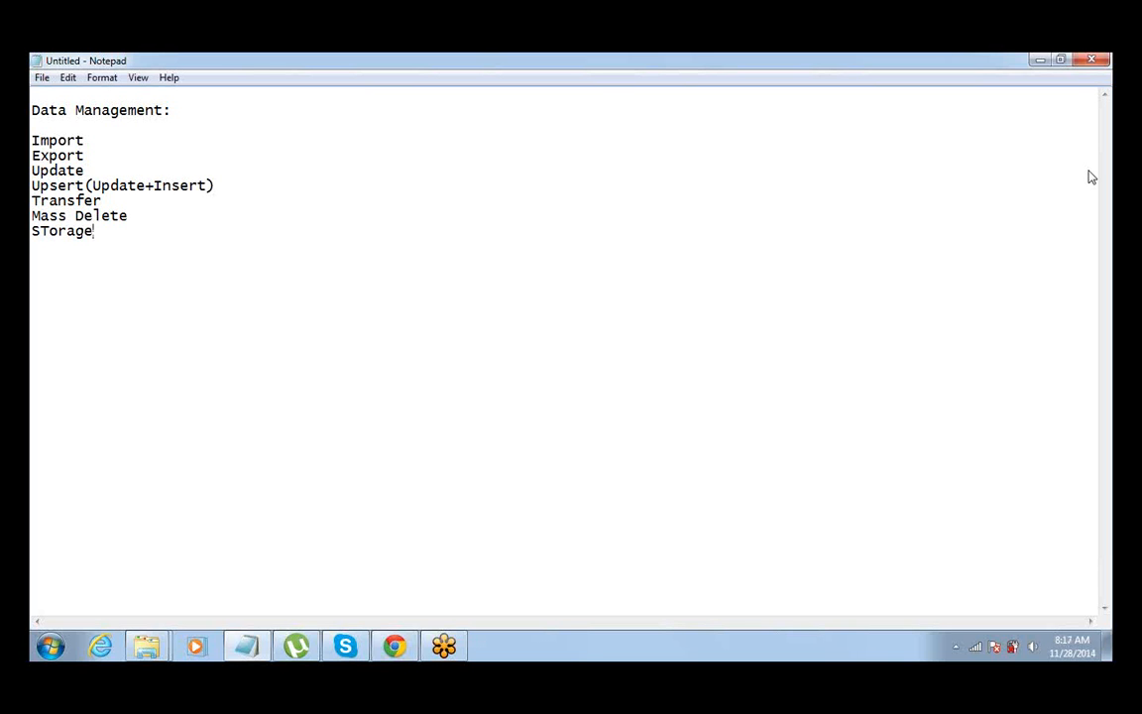
{"action": "type", "text": "age"}
{"action": "key", "text": "Home"}
{"action": "key", "text": "Left"}
{"action": "key", "text": "Right"}
{"action": "key", "text": "shift+Right"}
{"action": "type", "text": "t"}
{"action": "key", "text": "Down"}
{"action": "key", "text": "Down"}
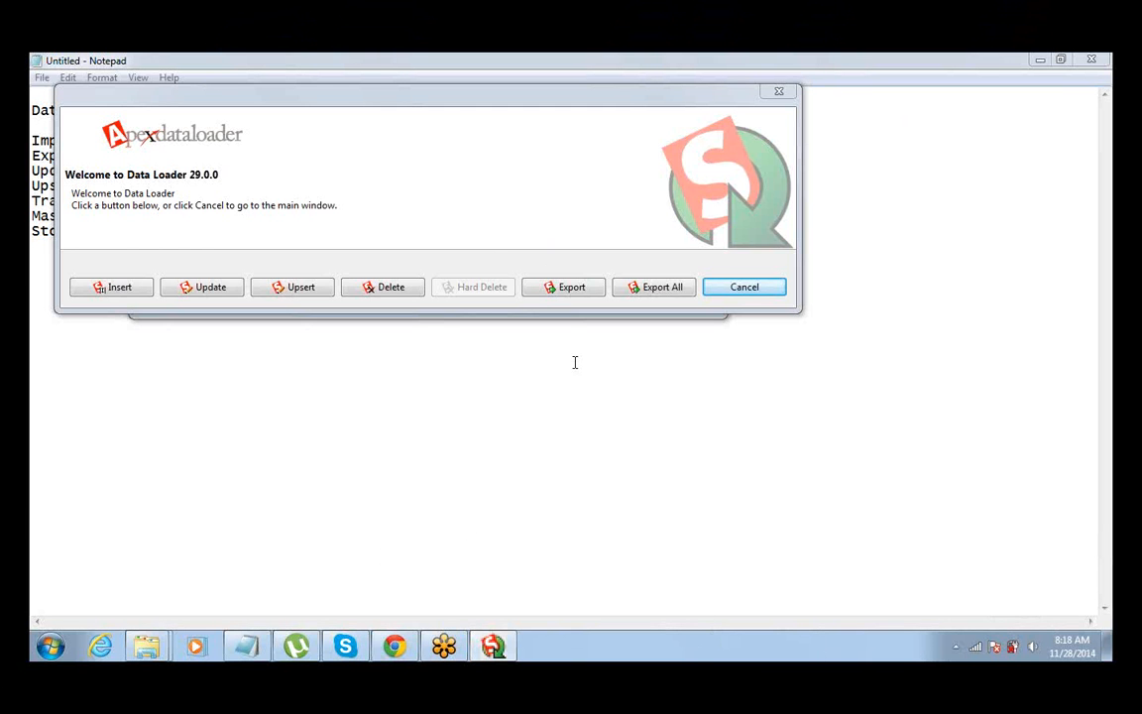
- Move the Data Loader welcome dialog aside and bring the Notepad notes to the front
{"action": "left_click_drag", "start_coordinate": [334, 97], "coordinate": [405, 336]}
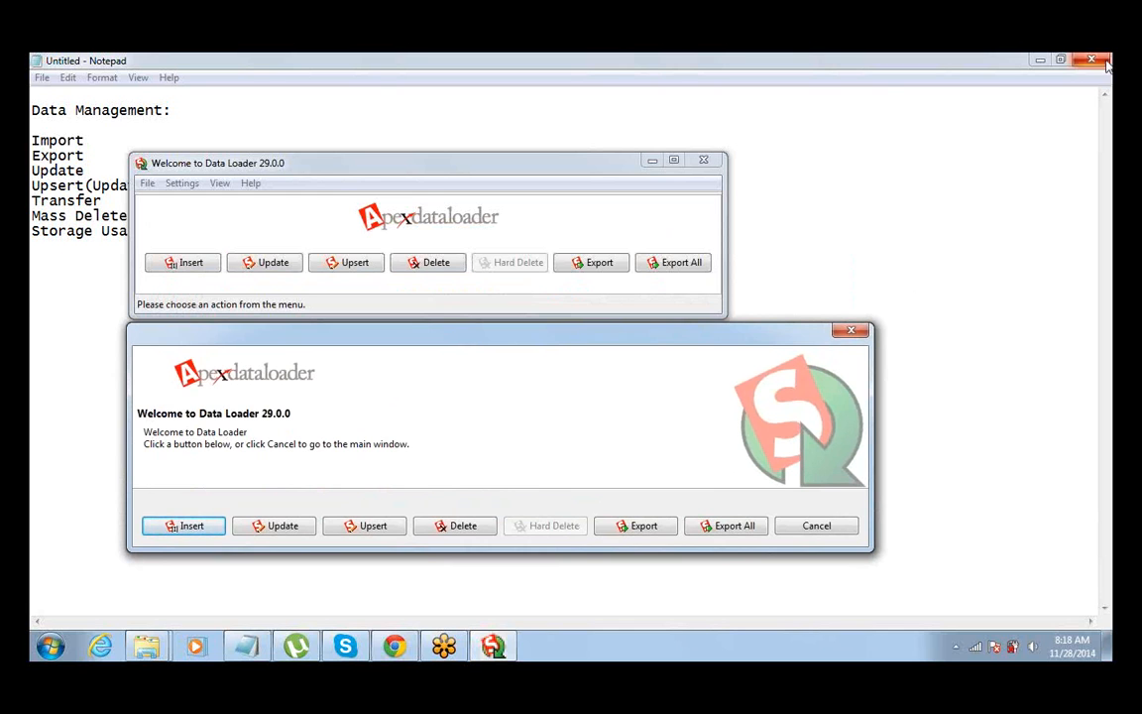
{"action": "left_click", "coordinate": [1099, 89]}
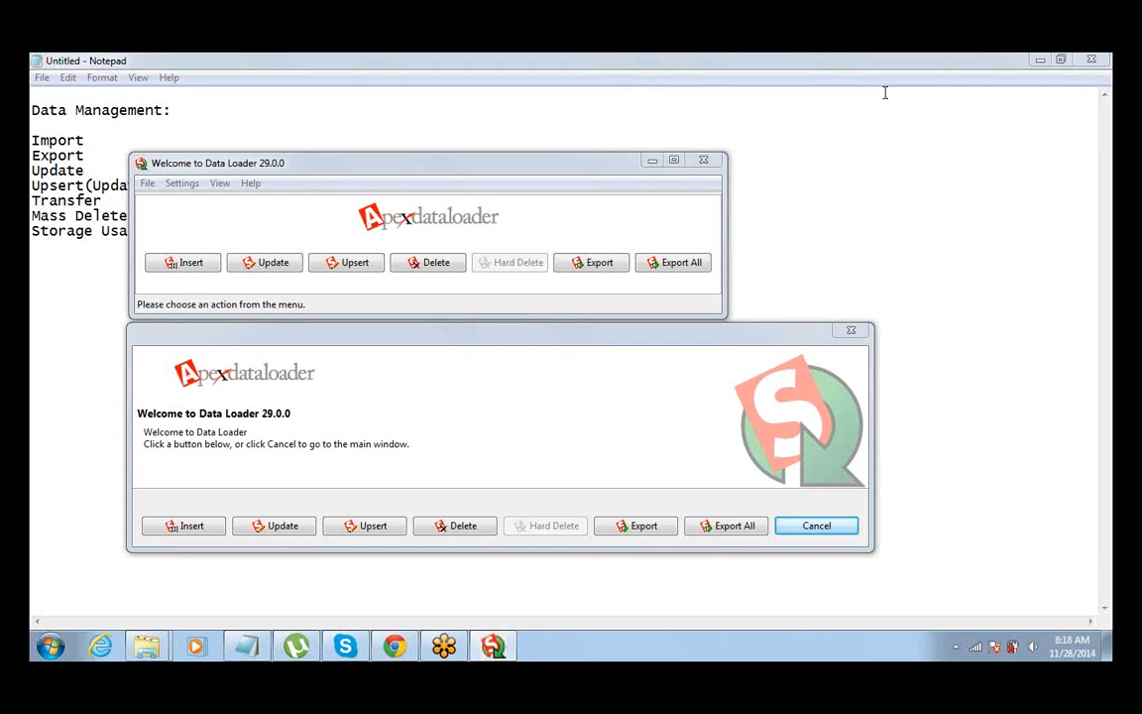
{"action": "left_click", "coordinate": [340, 55]}
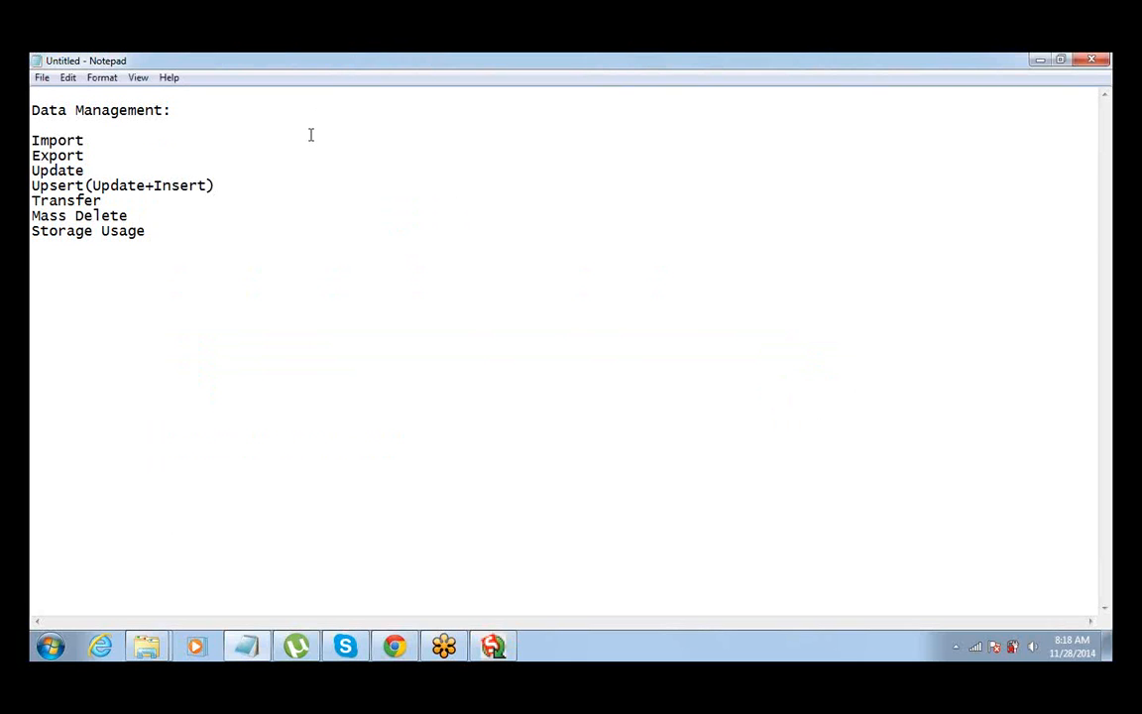
{"action": "left_click", "coordinate": [1100, 90]}
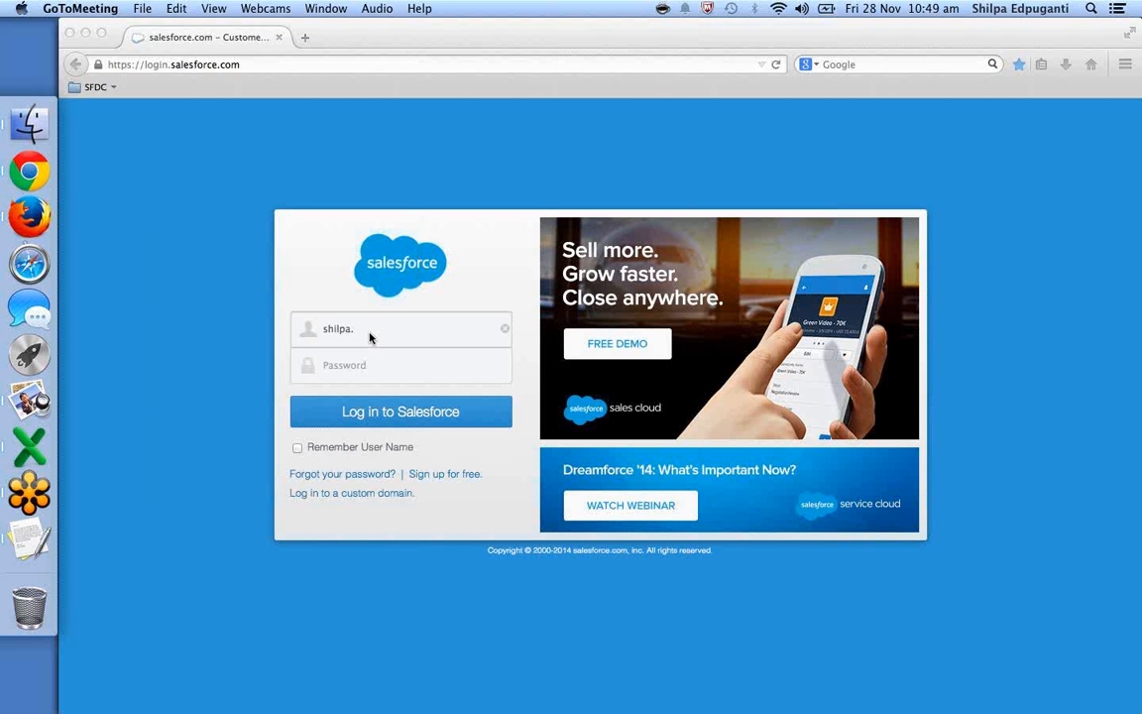
- Log in to Salesforce with the account username and password
{"action": "left_click", "coordinate": [370, 334]}
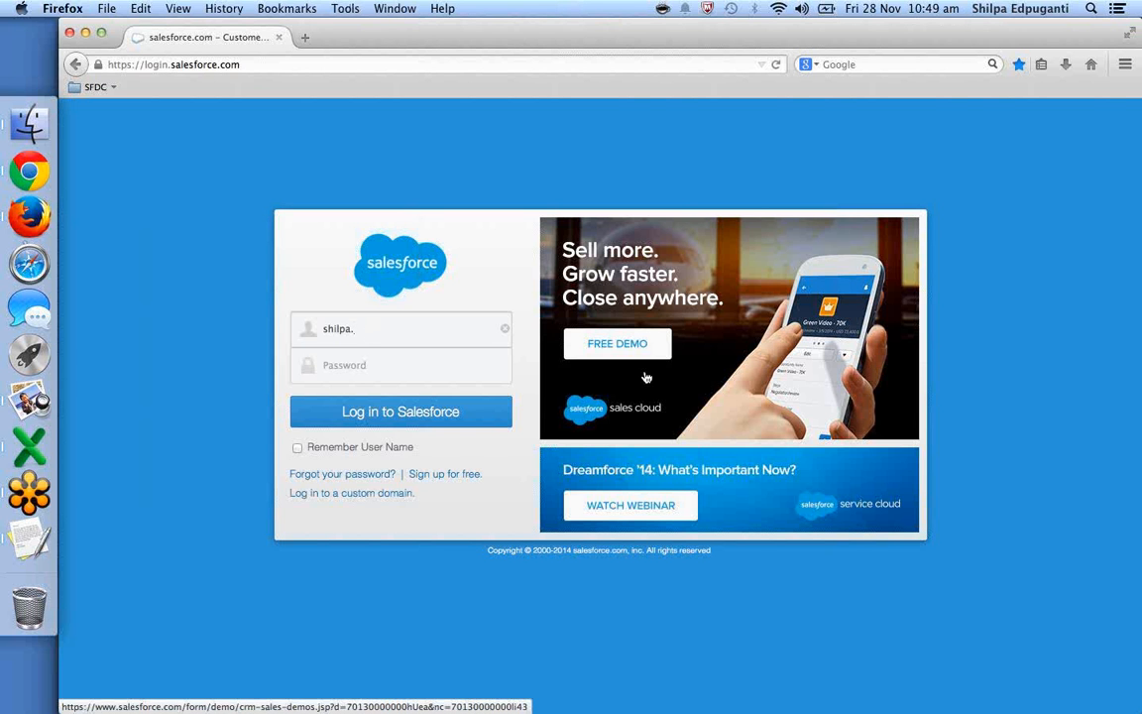
{"action": "key", "text": "Tab"}
{"action": "type", "text": "•••••••••"}
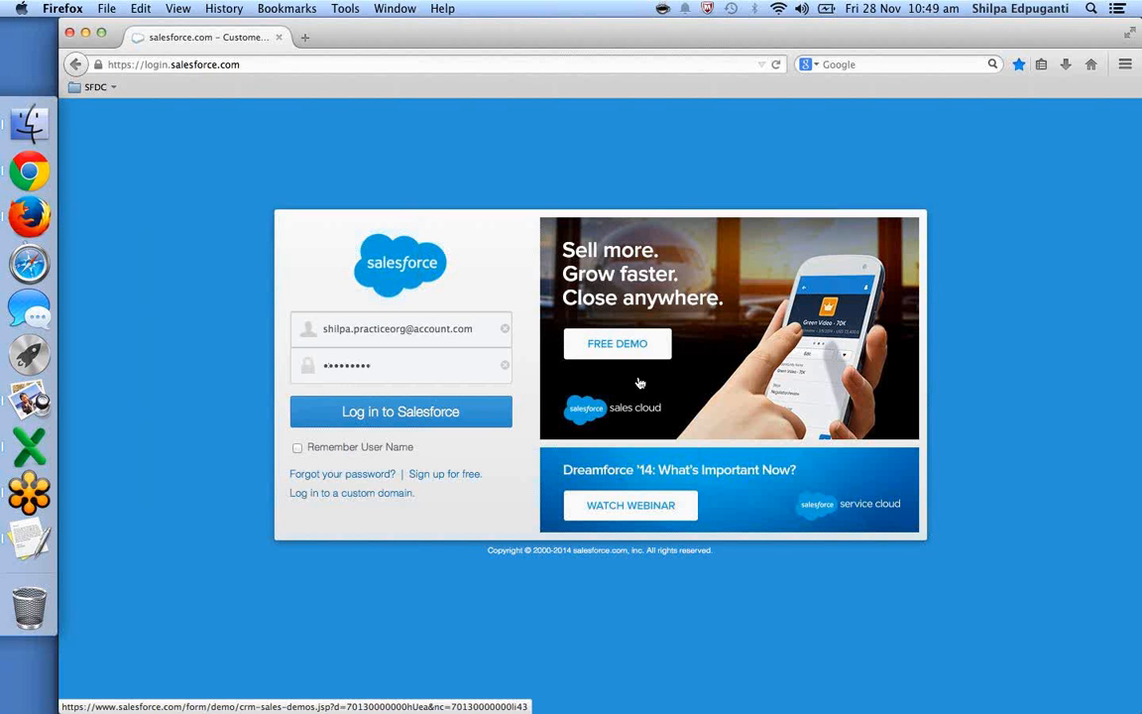
{"action": "left_click", "coordinate": [377, 415]}
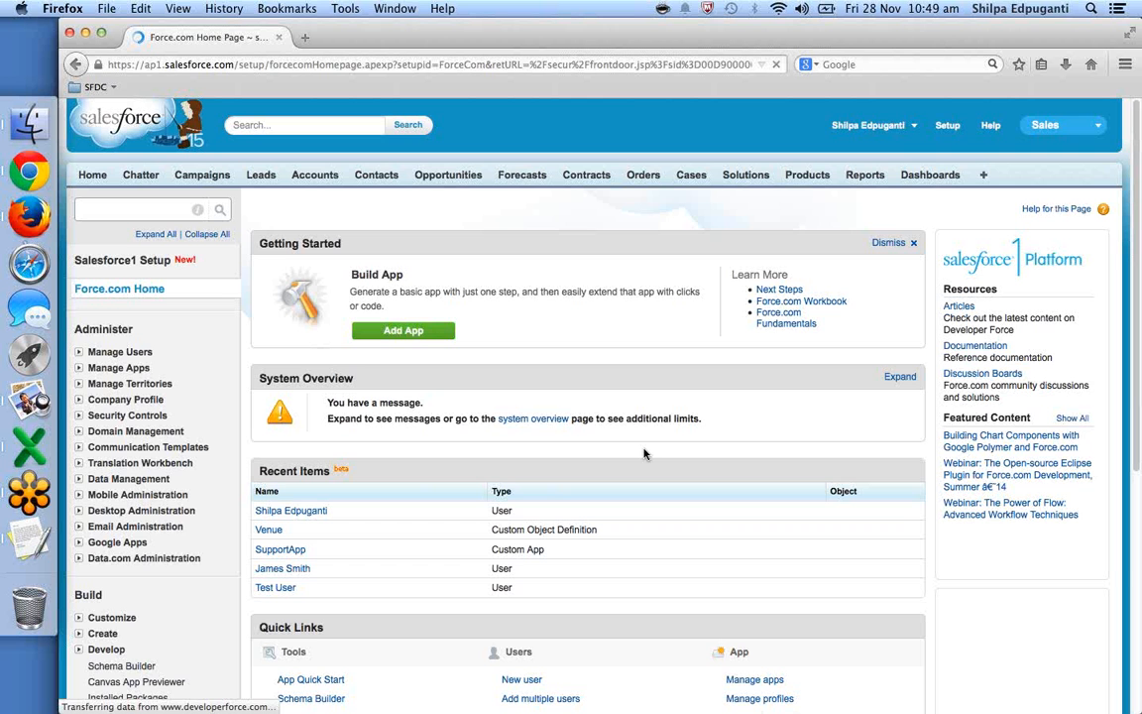
{"action": "scroll", "coordinate": [643, 454], "scroll_direction": "down", "scroll_amount": 1}
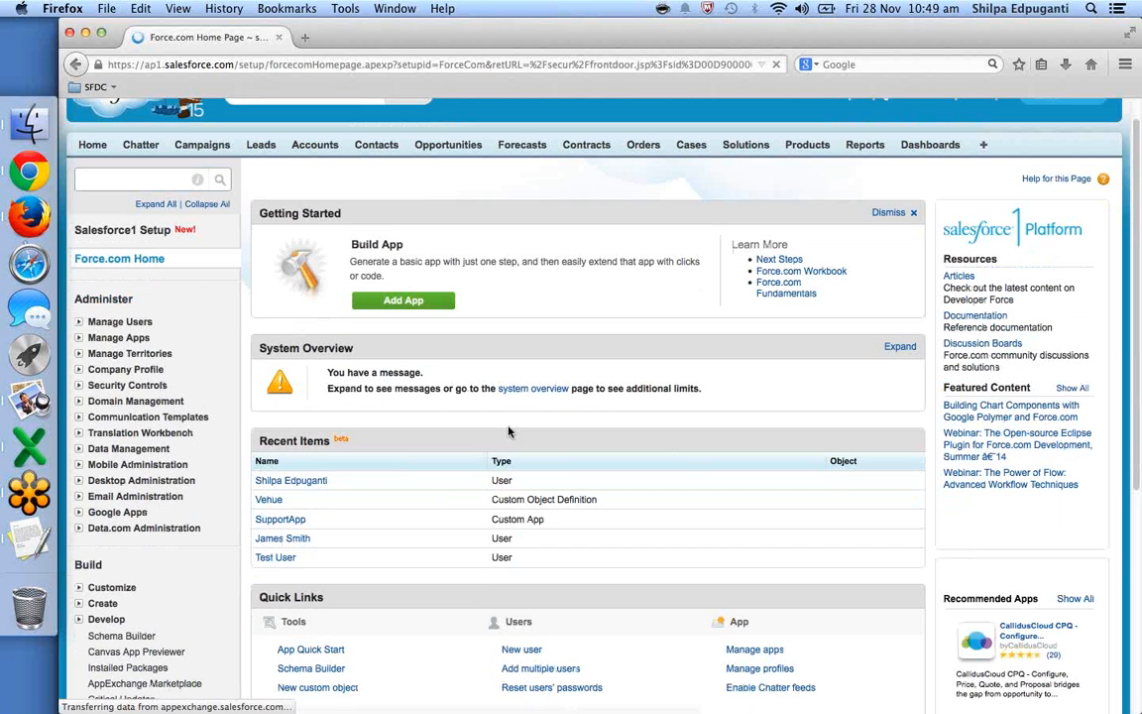
{"action": "scroll", "coordinate": [585, 454], "scroll_direction": "up", "scroll_amount": 1}
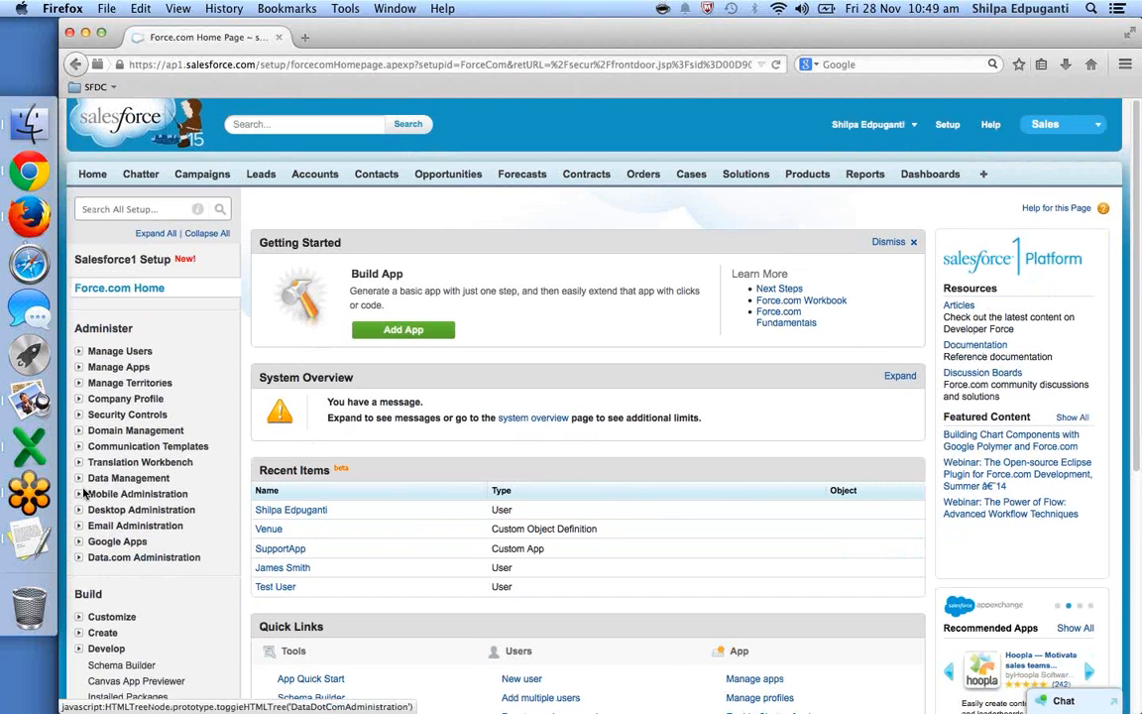
- Open the Data Loader page under Data Management in Setup and start the installer download
{"action": "left_click", "coordinate": [81, 479]}
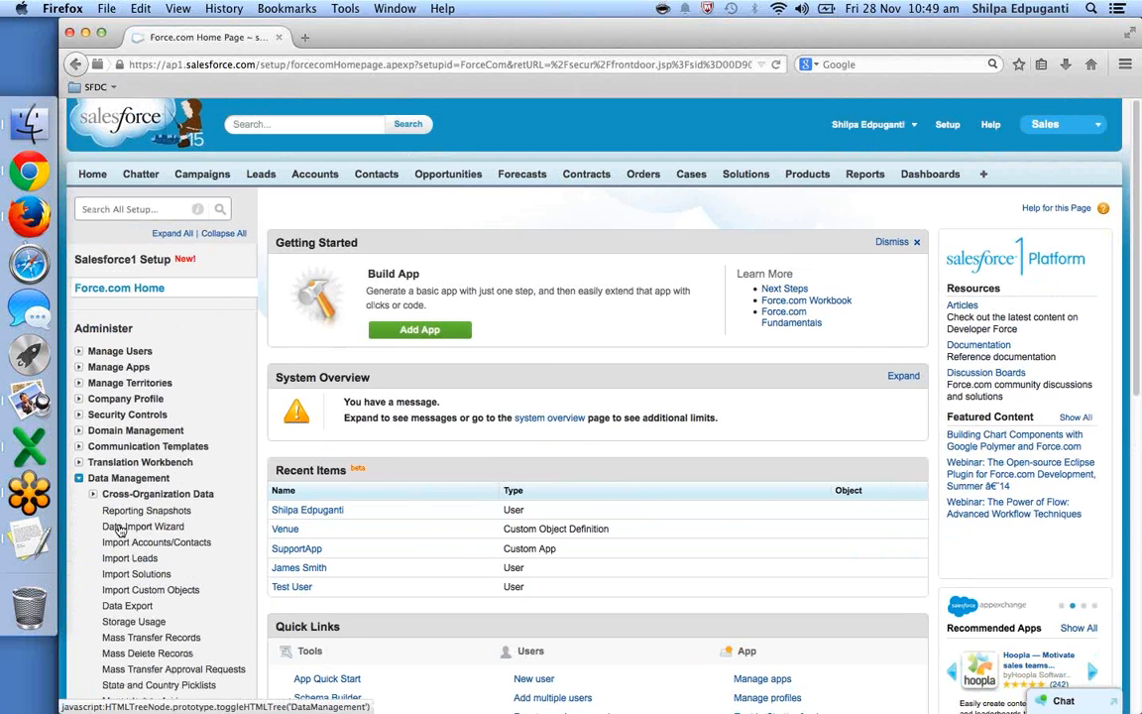
{"action": "left_click", "coordinate": [154, 542]}
{"action": "scroll", "coordinate": [149, 496], "scroll_direction": "down", "scroll_amount": 4}
{"action": "left_click", "coordinate": [142, 435]}
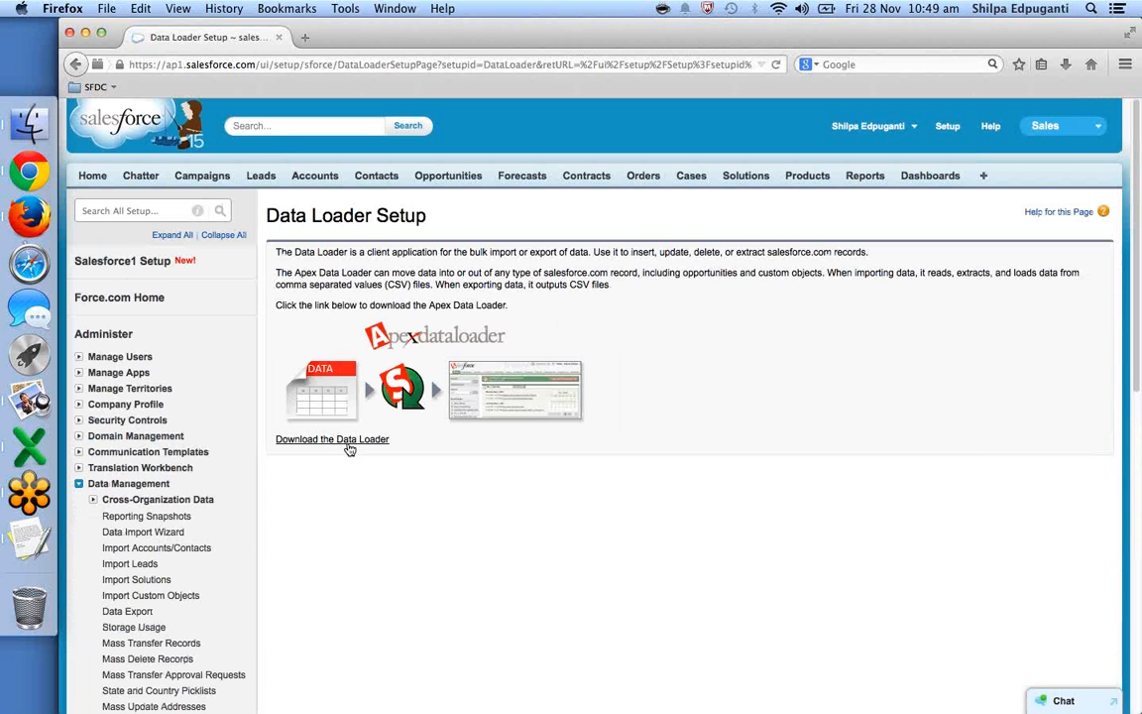
{"action": "left_click", "coordinate": [349, 442]}
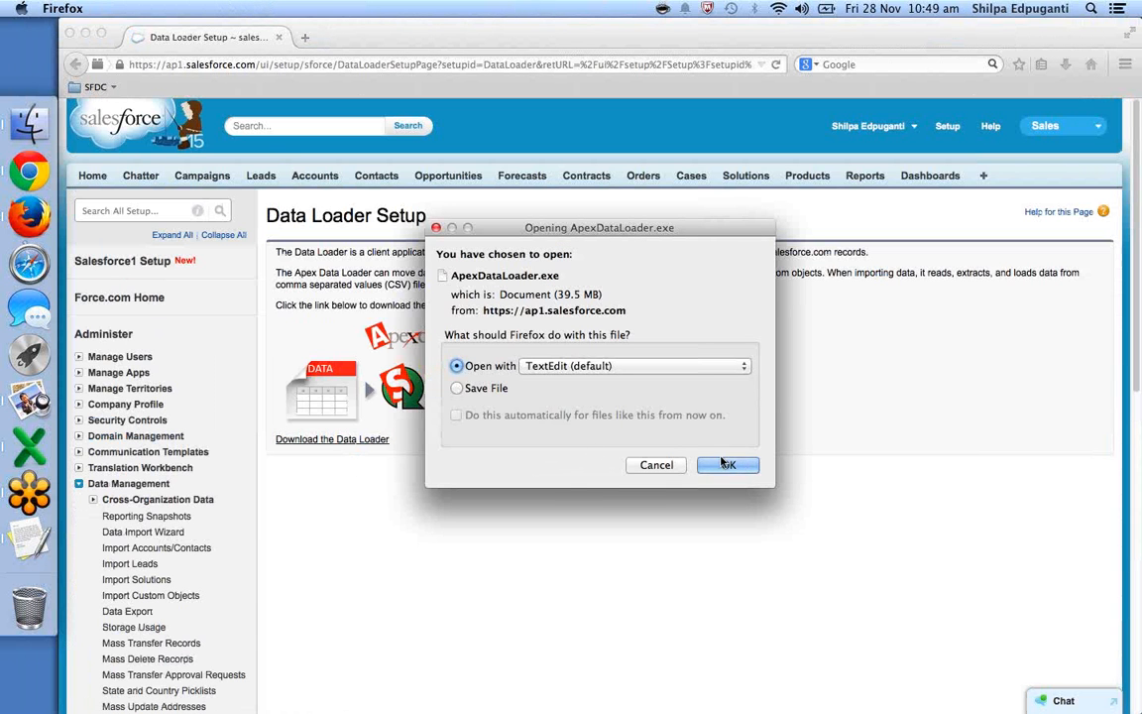
- Save the ApexDataLoader.exe installer as a file instead of opening it
{"action": "left_click", "coordinate": [456, 388]}
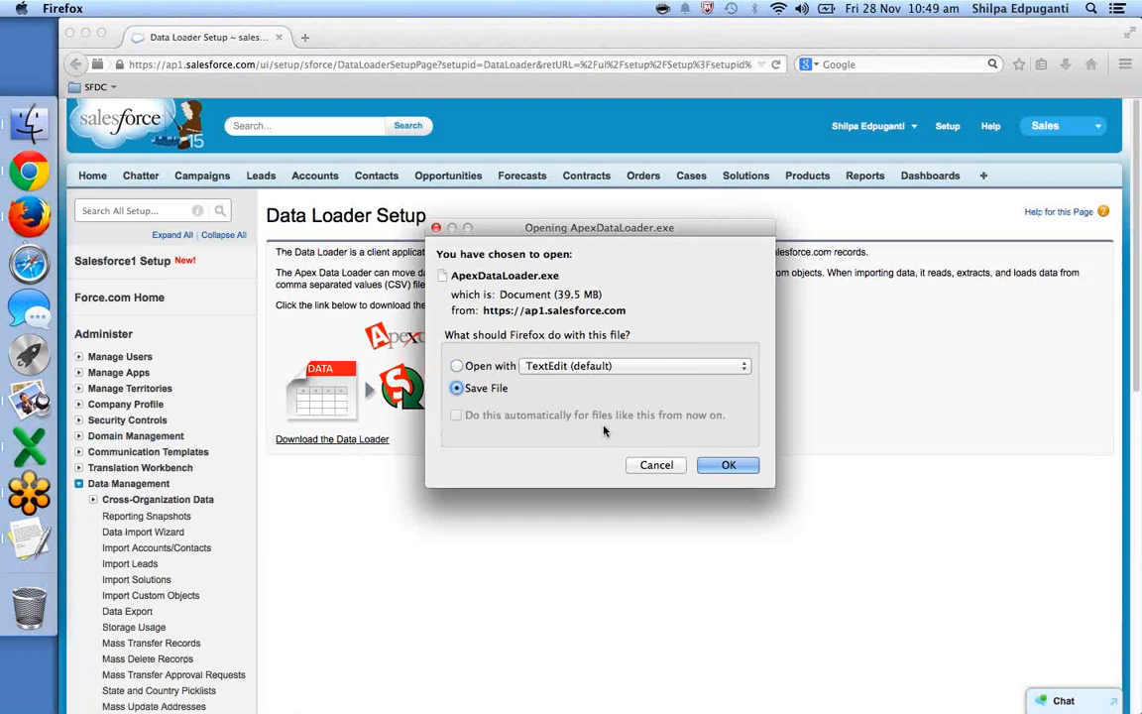
{"action": "left_click", "coordinate": [722, 466]}
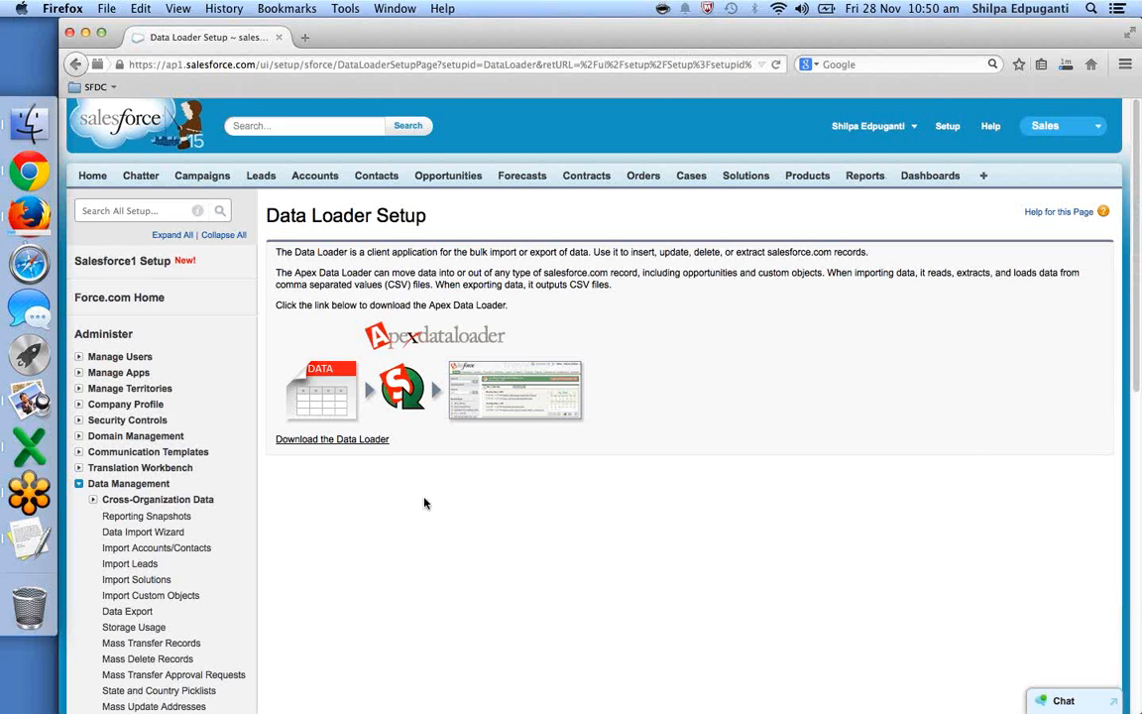
{"action": "left_click", "coordinate": [1103, 61]}
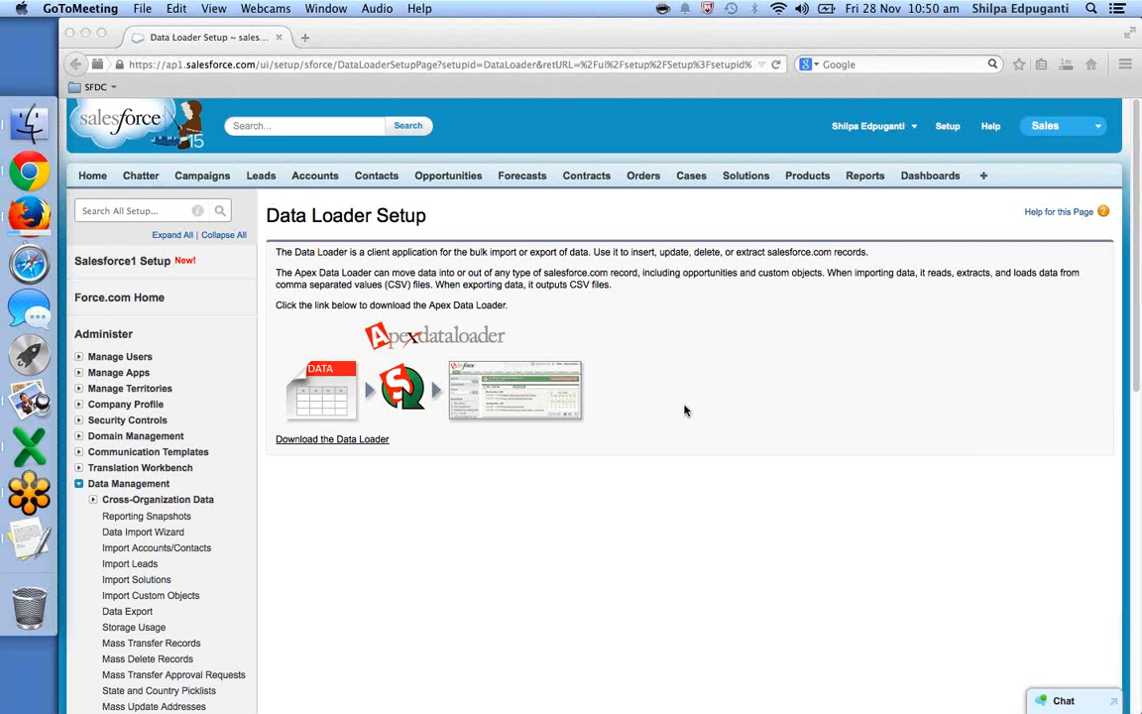
- Return to the browser so the 39.5 MB ApexDataLoader.exe download can finish
{"action": "left_click", "coordinate": [528, 516]}
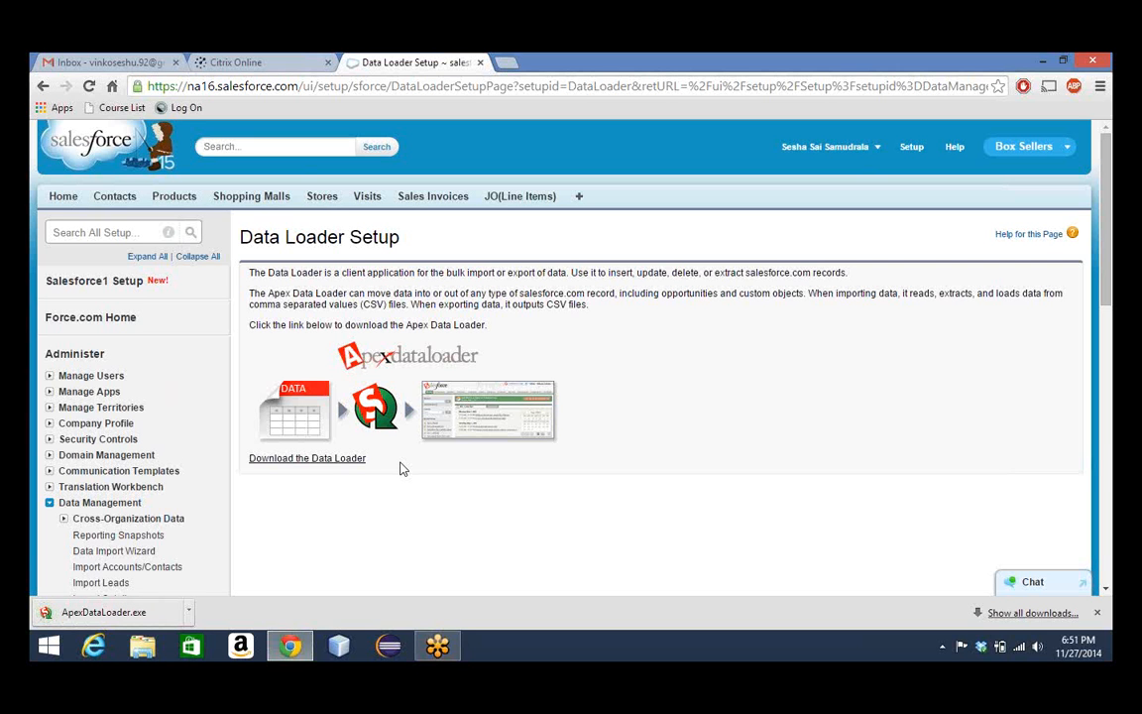
- Launch the downloaded ApexDataLoader.exe to bring up its licence agreement
{"action": "left_click", "coordinate": [99, 612]}
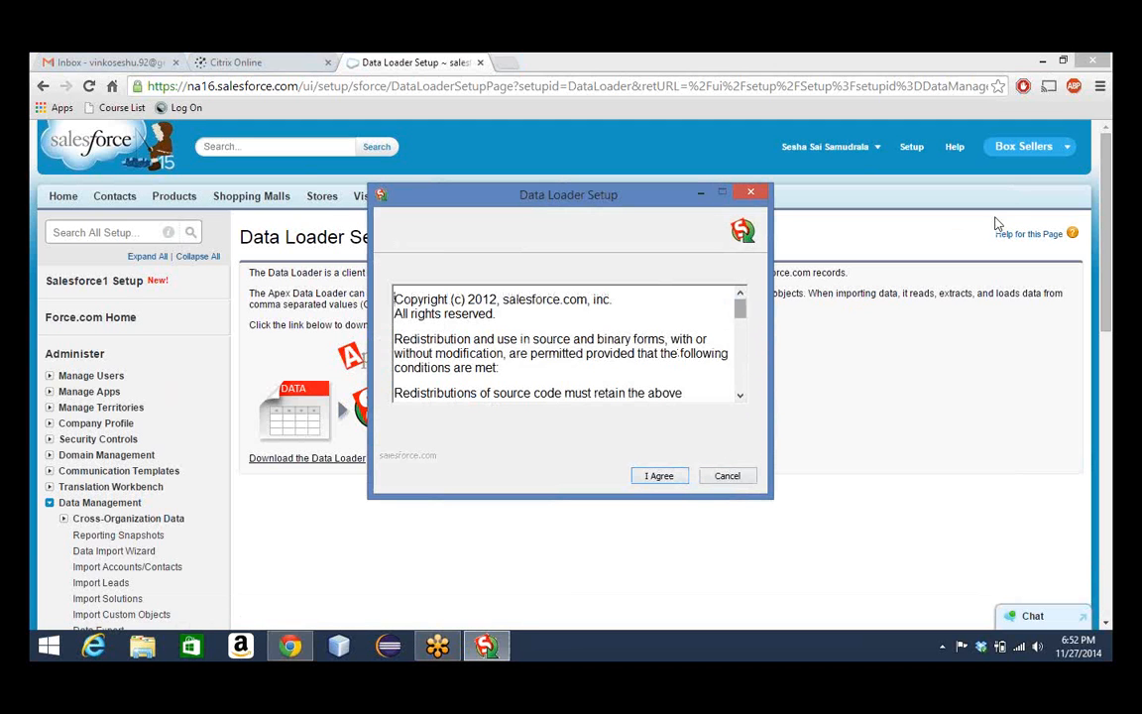
- Accept the licence, keep the Data Loader component, install it, and close the finished installer
{"action": "left_click", "coordinate": [1108, 120]}
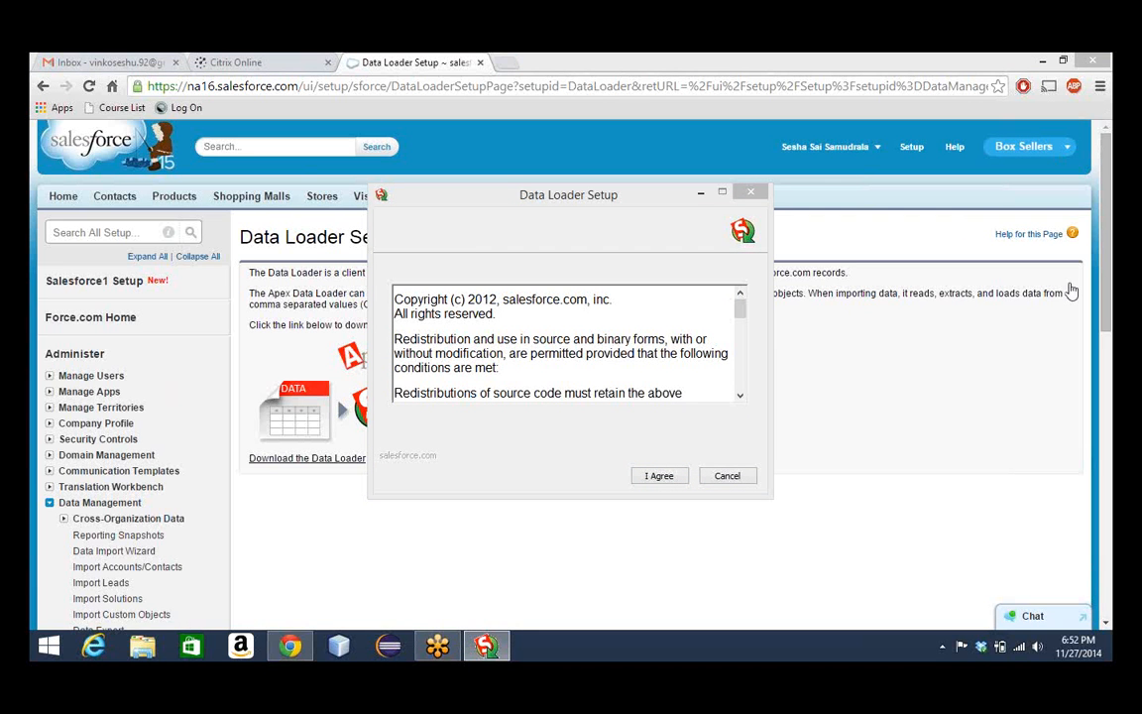
{"action": "left_click", "coordinate": [657, 477]}
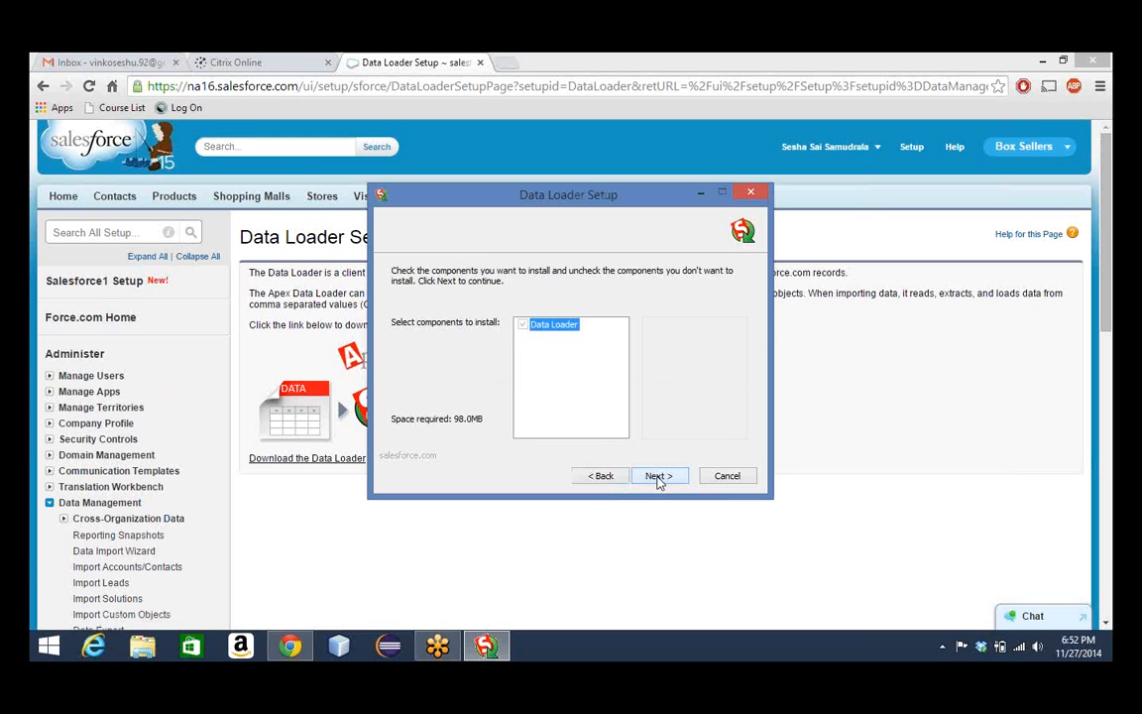
{"action": "left_click", "coordinate": [657, 477]}
{"action": "left_click", "coordinate": [660, 477]}
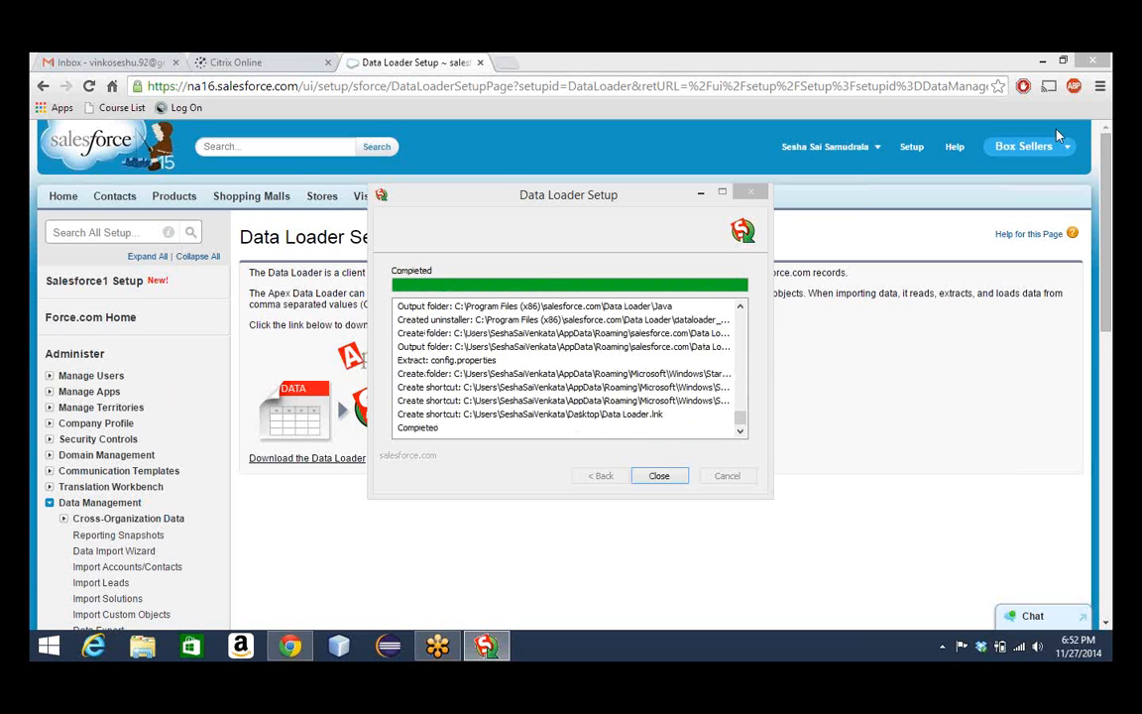
{"action": "left_click", "coordinate": [659, 476]}
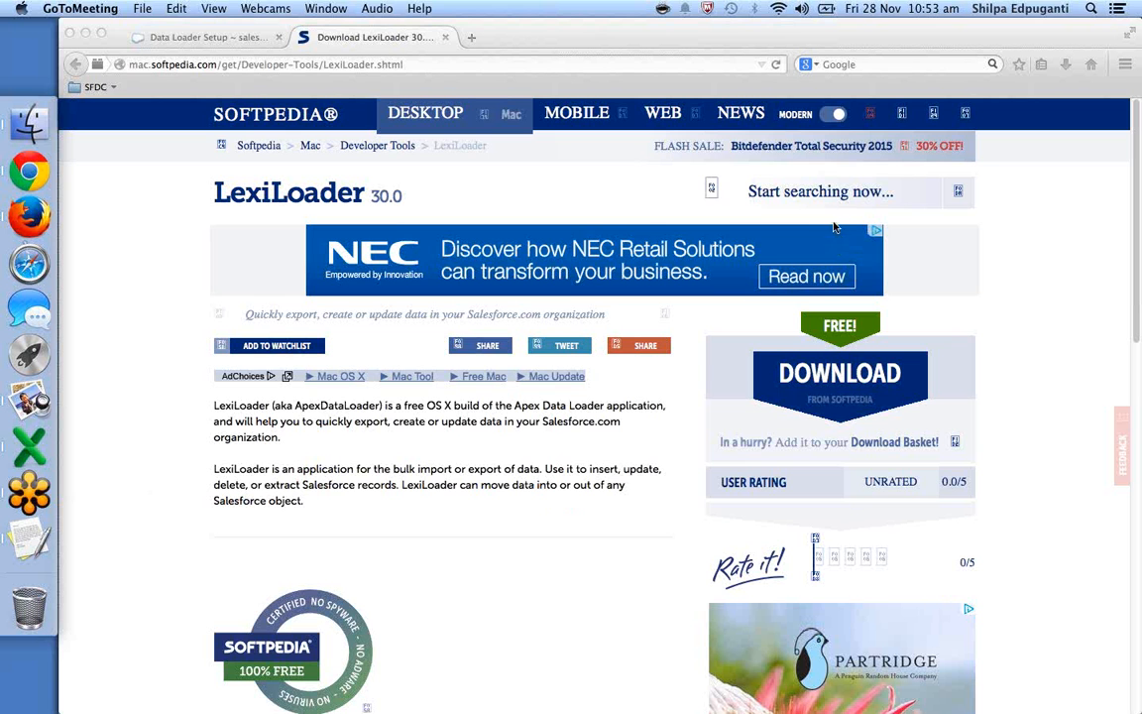
- Show the Softpedia LexiLoader download locations, listing External mirror 1 as a 10.7 MB ZIP
{"action": "left_click", "coordinate": [496, 606]}
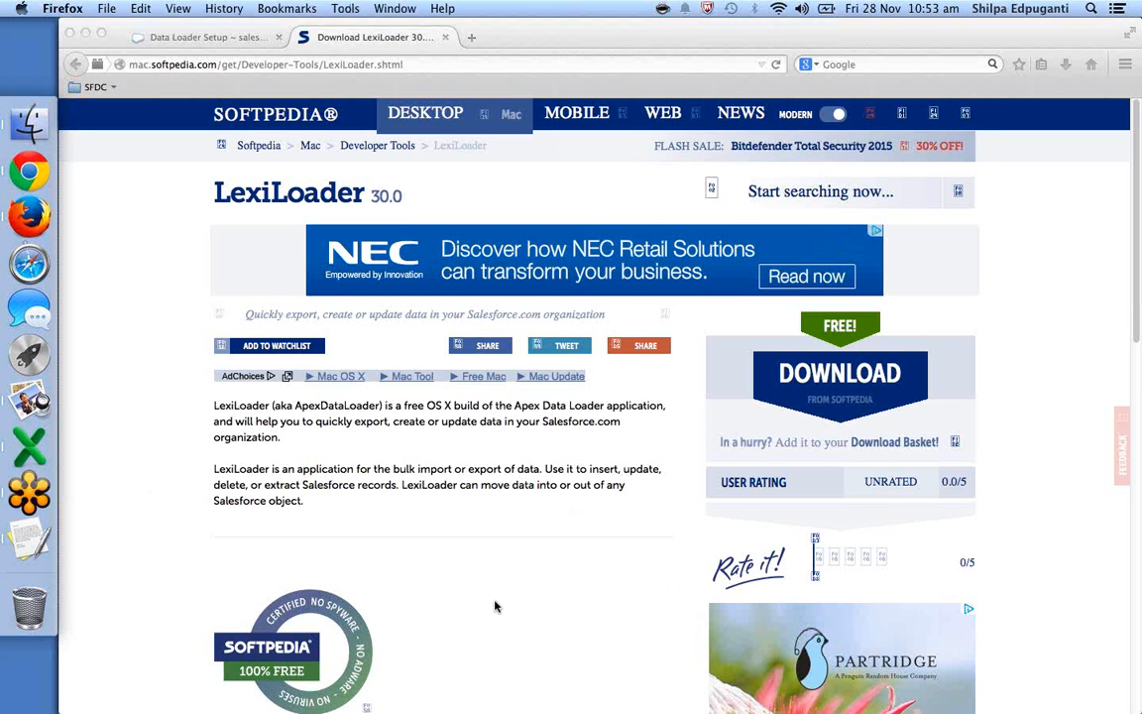
{"action": "left_click", "coordinate": [978, 159]}
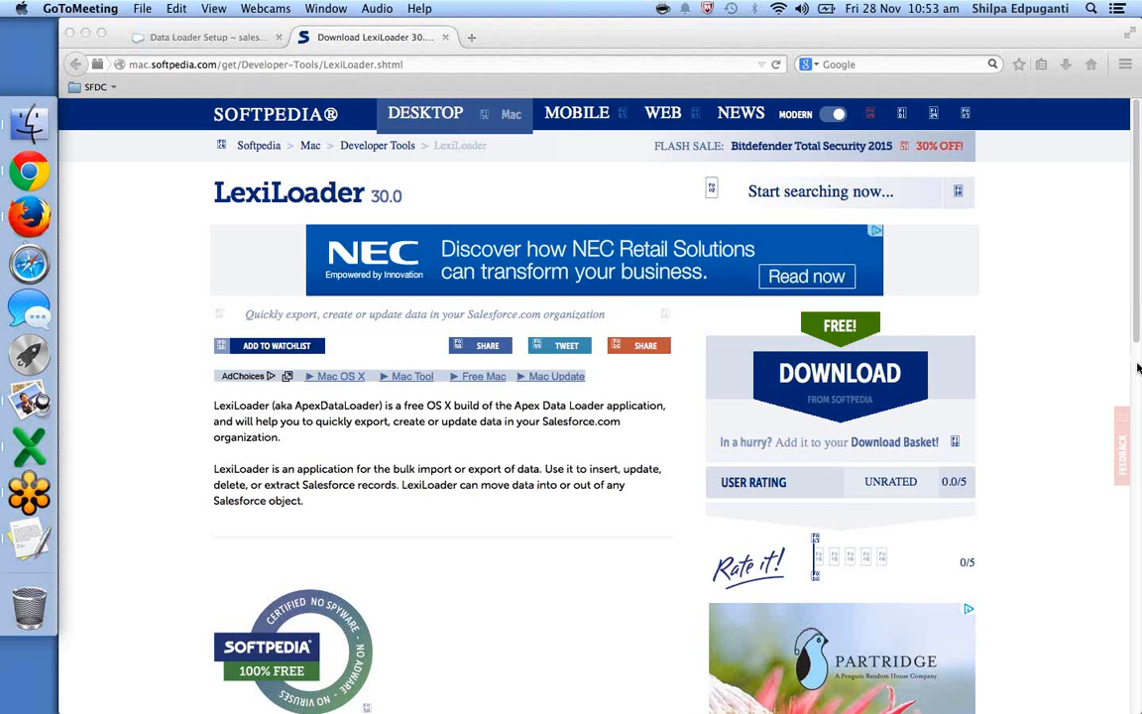
{"action": "left_click", "coordinate": [841, 397]}
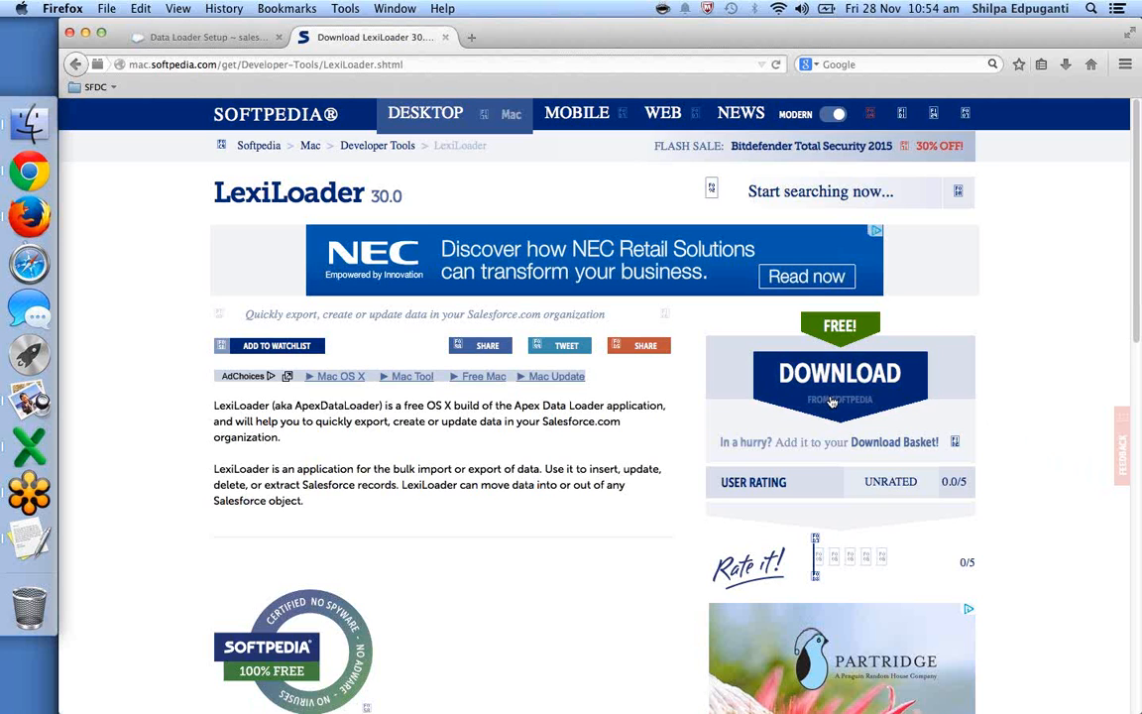
{"action": "left_click", "coordinate": [832, 400]}
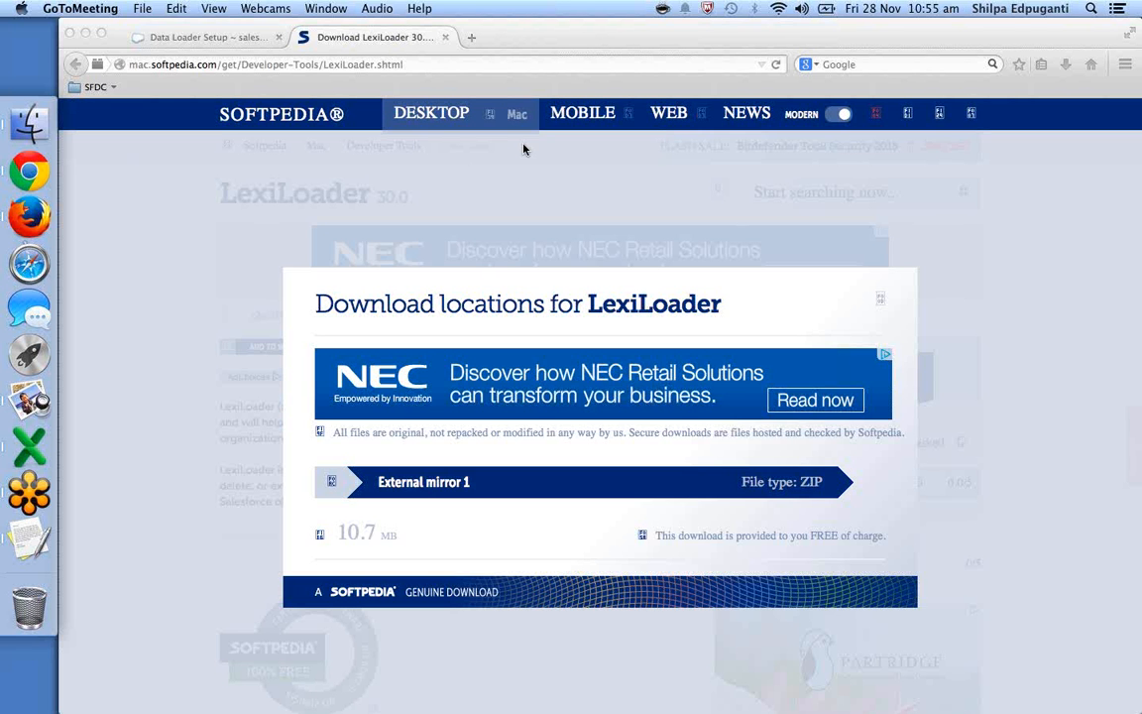
- Start the LexiLoader download from External mirror 1
{"action": "left_click", "coordinate": [407, 487]}
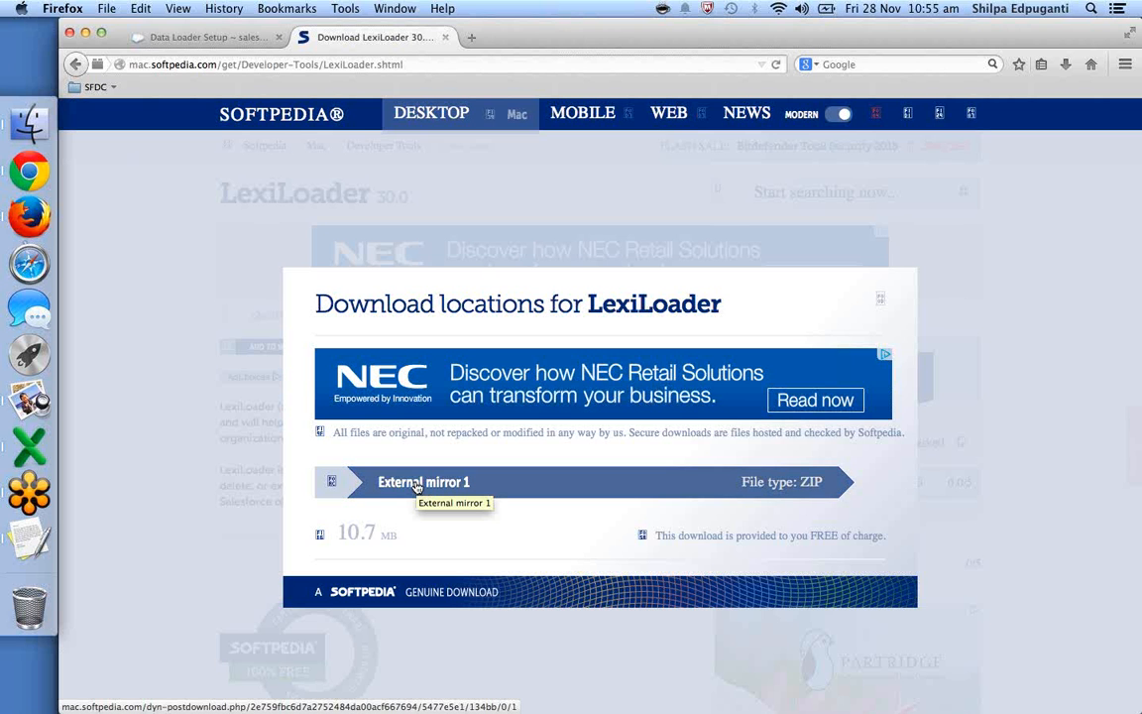
{"action": "left_click", "coordinate": [416, 486]}
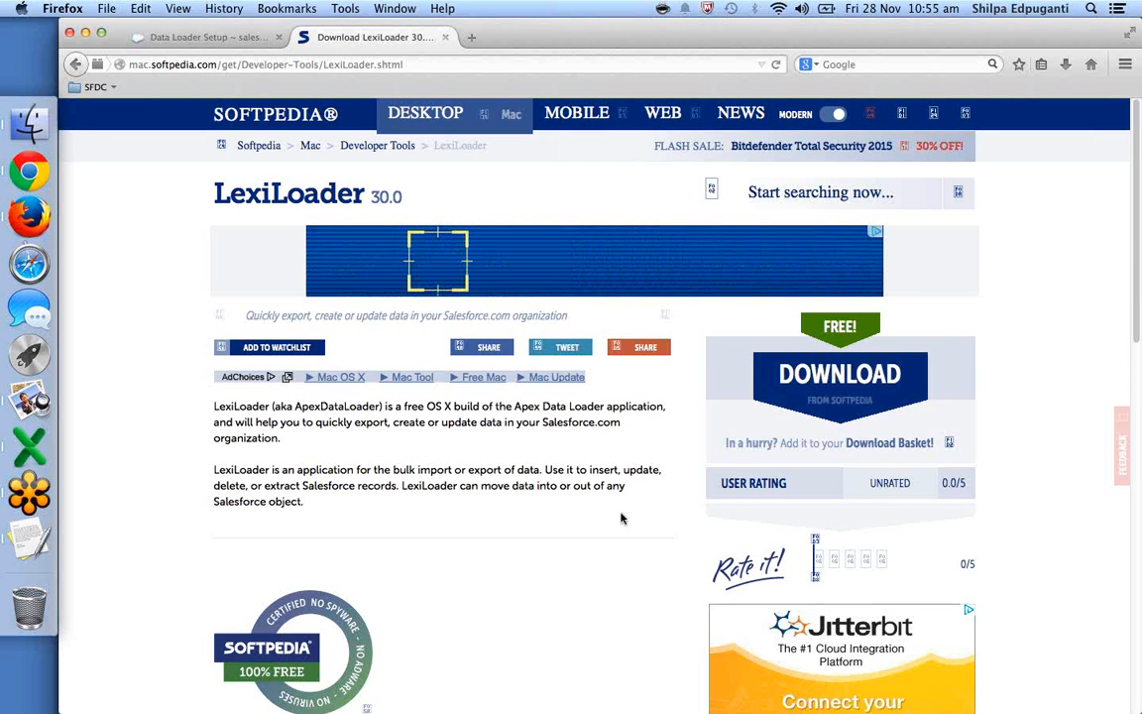
- Scroll to the file details showing 10.7 MB size and the June 8th, 2014 update
{"action": "scroll", "coordinate": [614, 511], "scroll_direction": "down", "scroll_amount": 3}
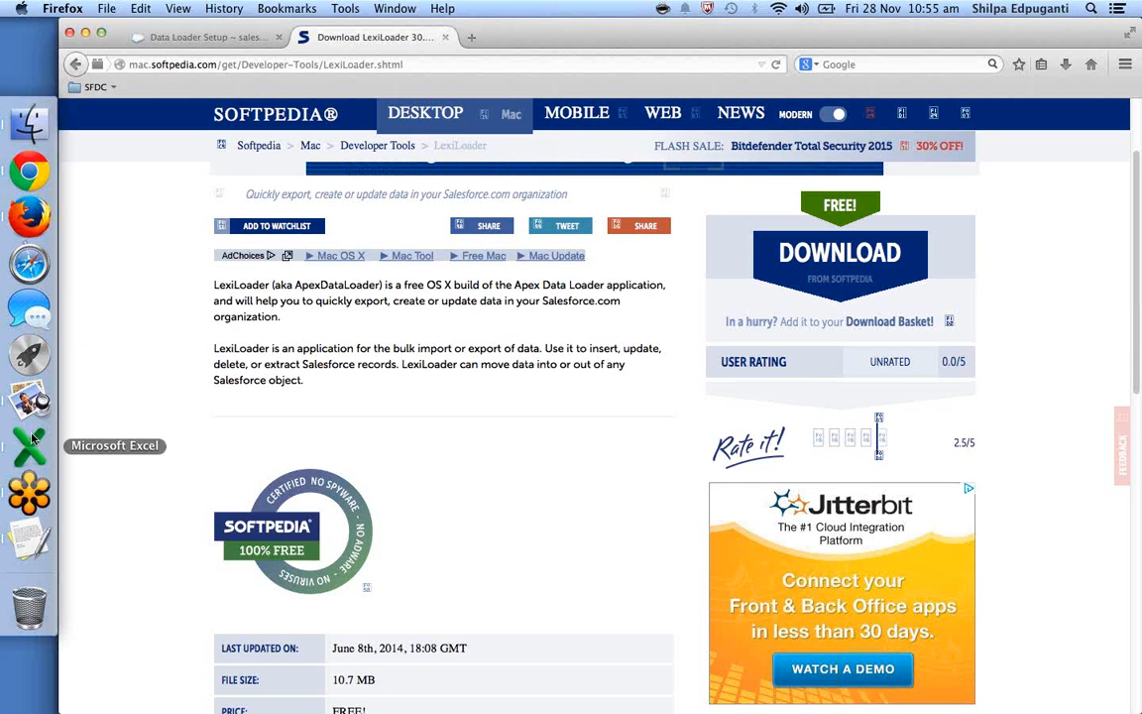
{"action": "left_click", "coordinate": [43, 314]}
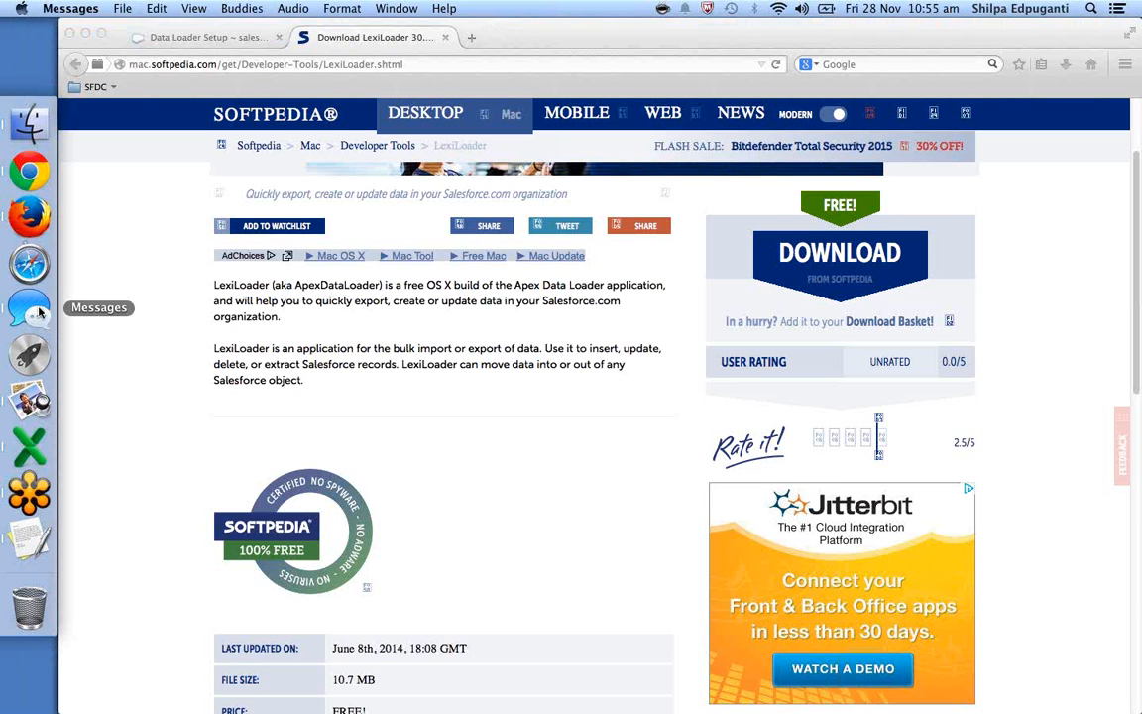
{"action": "right_click", "coordinate": [30, 311]}
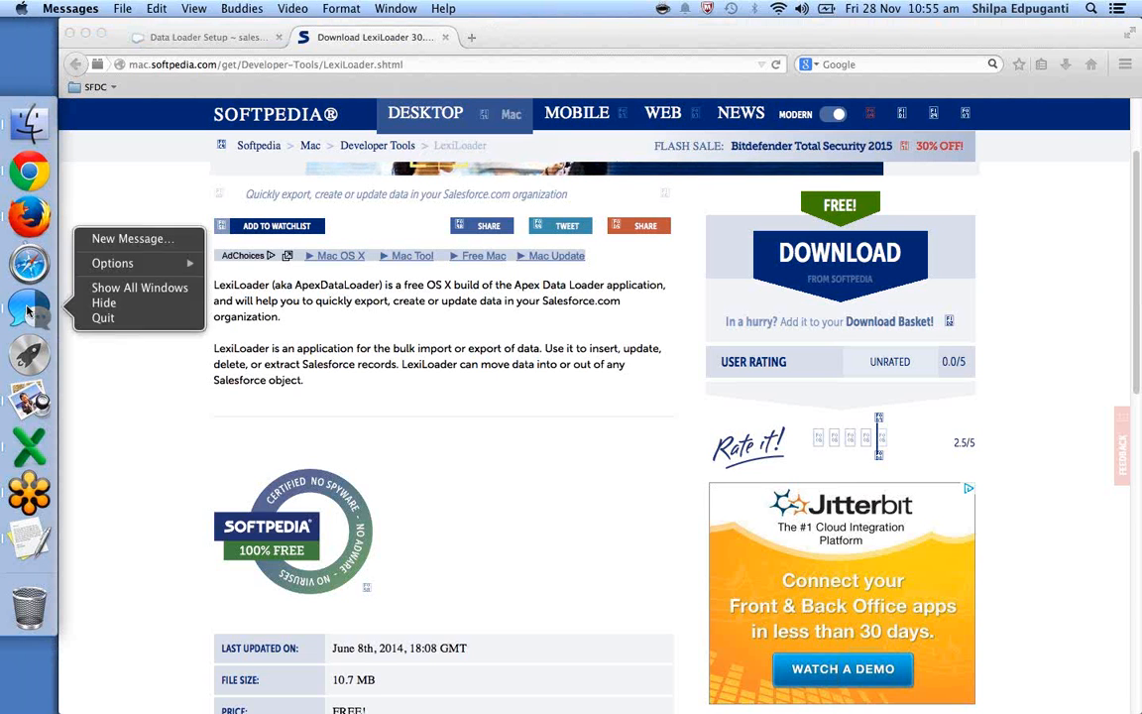
{"action": "left_click", "coordinate": [129, 287]}
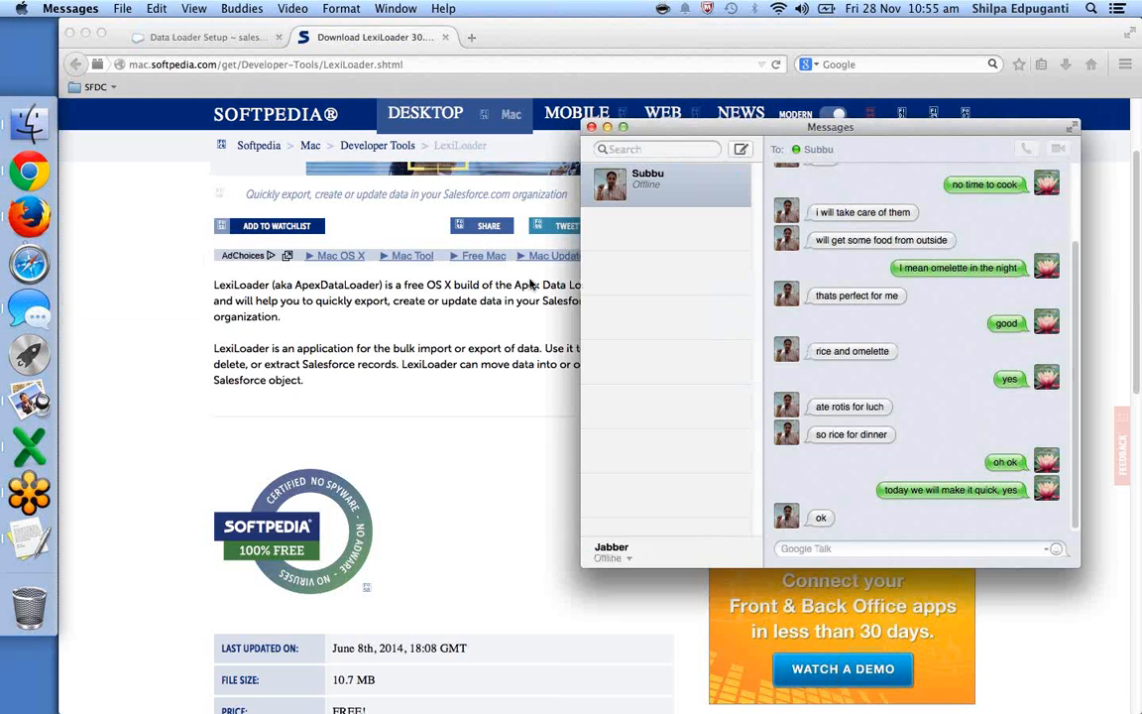
{"action": "left_click", "coordinate": [466, 191]}
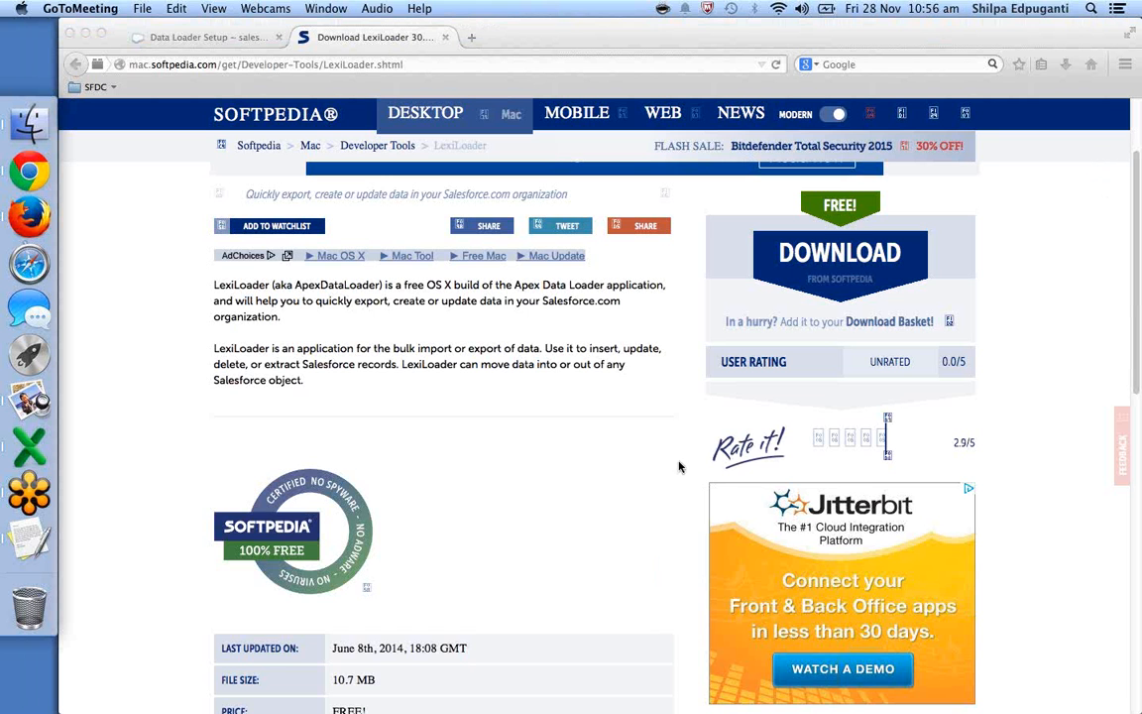
{"action": "left_click", "coordinate": [629, 464]}
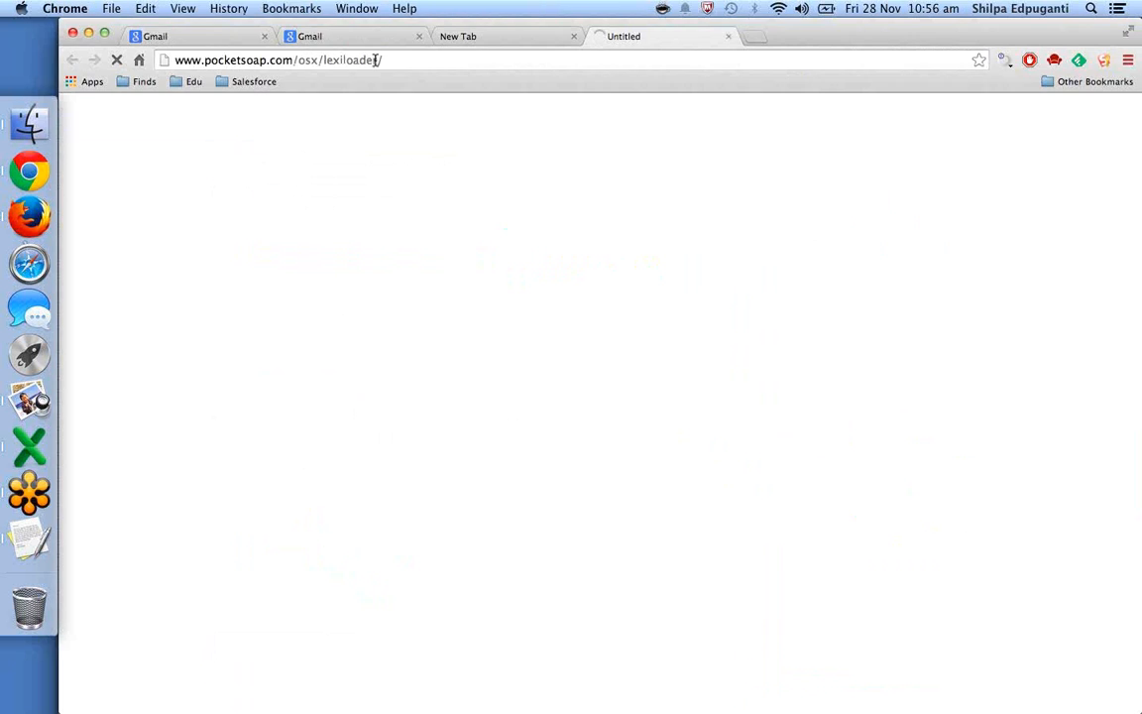
- Copy the pocketsoap LexiLoader page address and load it in Firefox
{"action": "left_click", "coordinate": [377, 59]}
{"action": "key", "text": "super+c"}
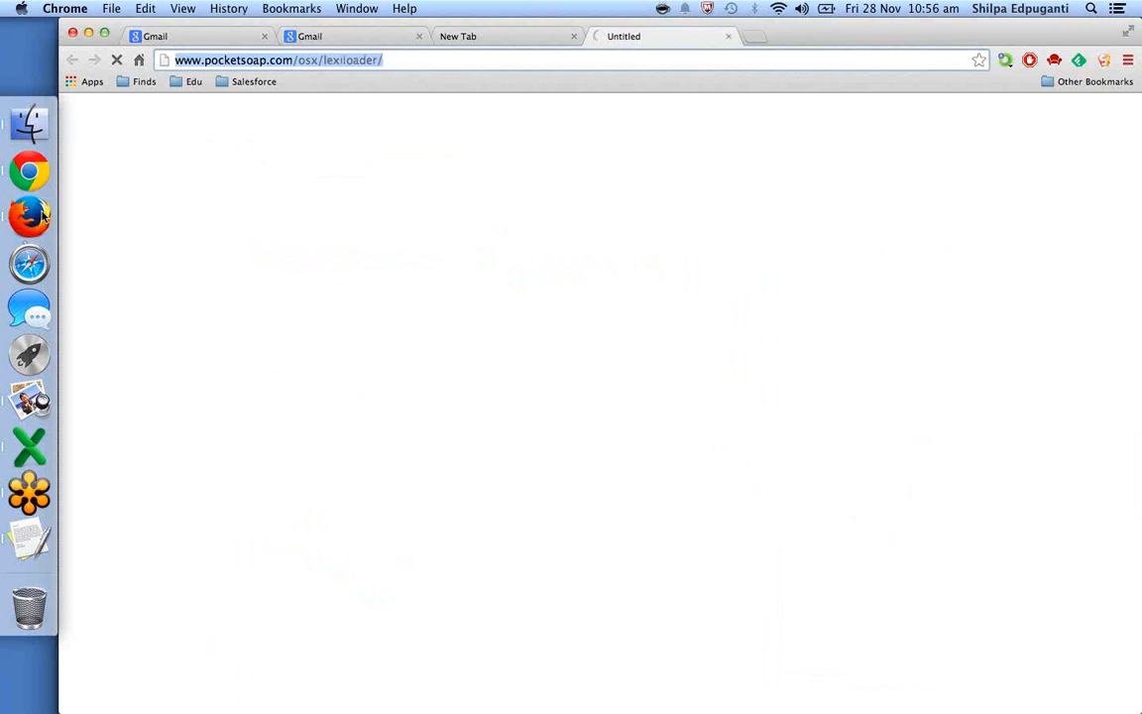
{"action": "left_click", "coordinate": [38, 215]}
{"action": "left_click", "coordinate": [555, 64]}
{"action": "key", "text": "super+v"}
{"action": "key", "text": "Return"}
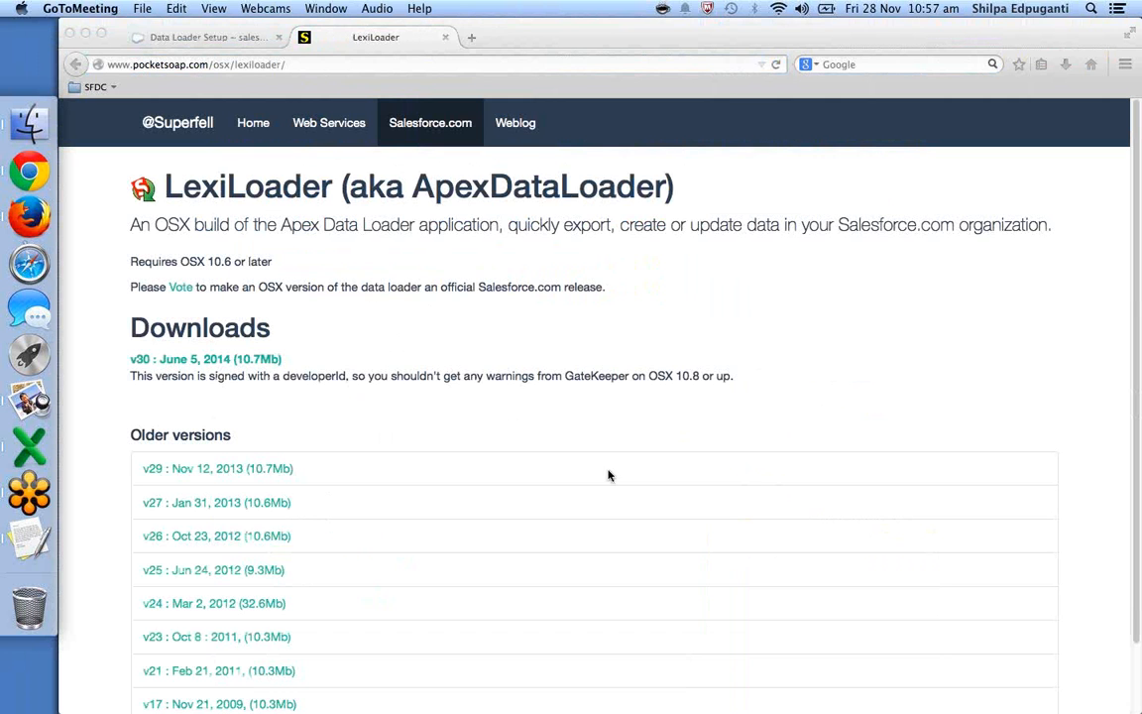
{"action": "scroll", "coordinate": [272, 382], "scroll_direction": "down", "scroll_amount": 1}
{"action": "scroll", "coordinate": [272, 381], "scroll_direction": "down", "scroll_amount": 1}
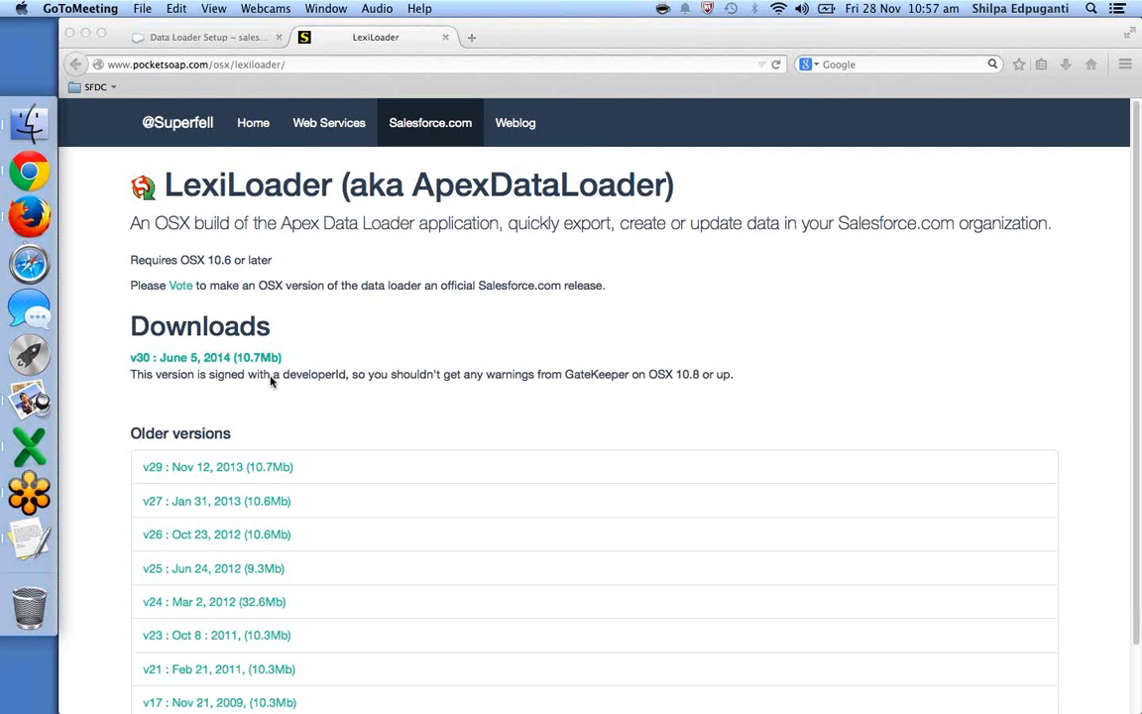
{"action": "scroll", "coordinate": [248, 446], "scroll_direction": "up", "scroll_amount": 1}
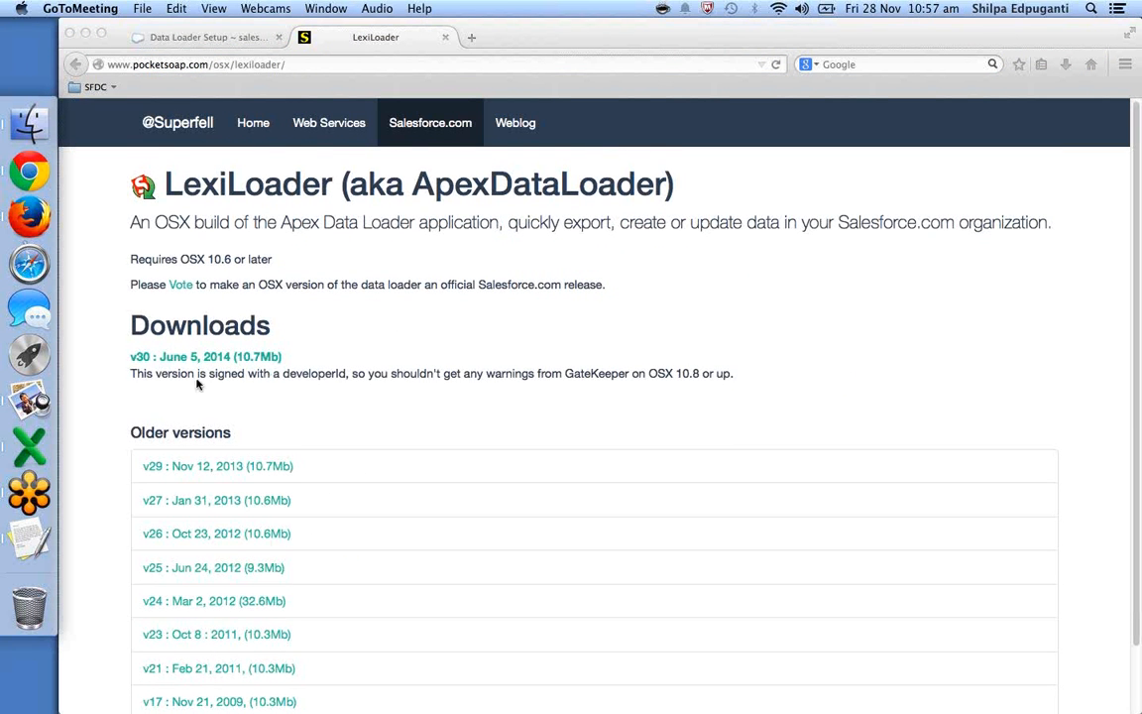
- Save the v30 release as LexiLoader_v30.zip and open it from recent downloads
{"action": "left_click", "coordinate": [170, 359]}
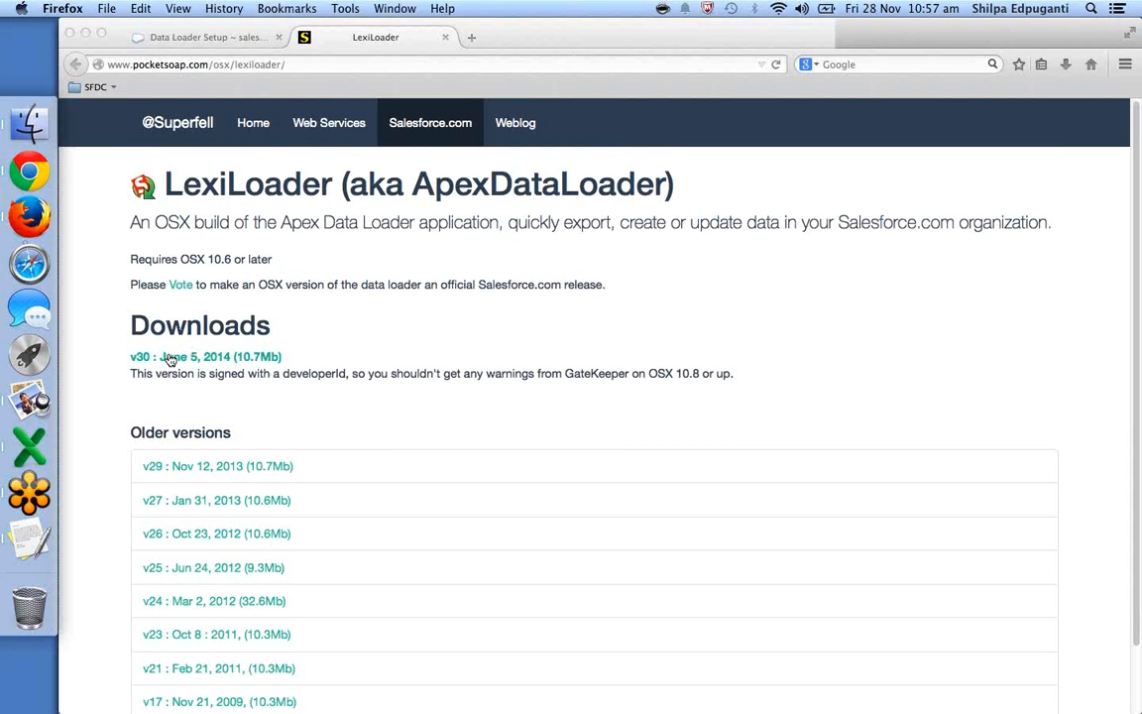
{"action": "left_click", "coordinate": [171, 359]}
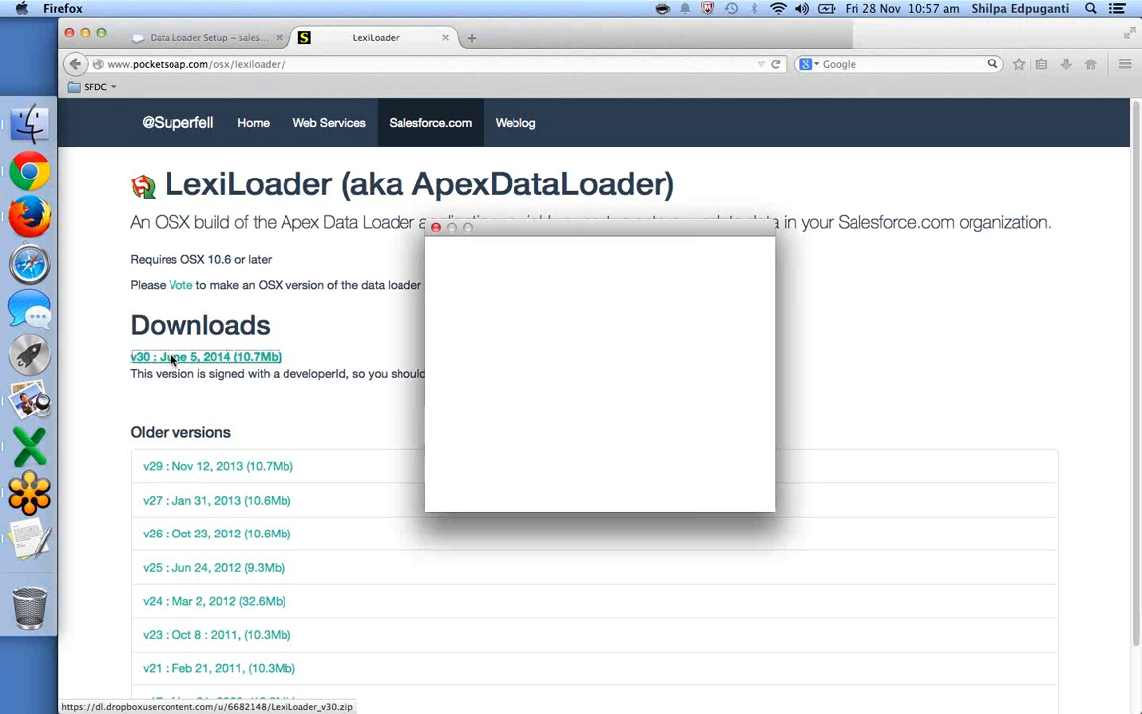
{"action": "left_click", "coordinate": [458, 389]}
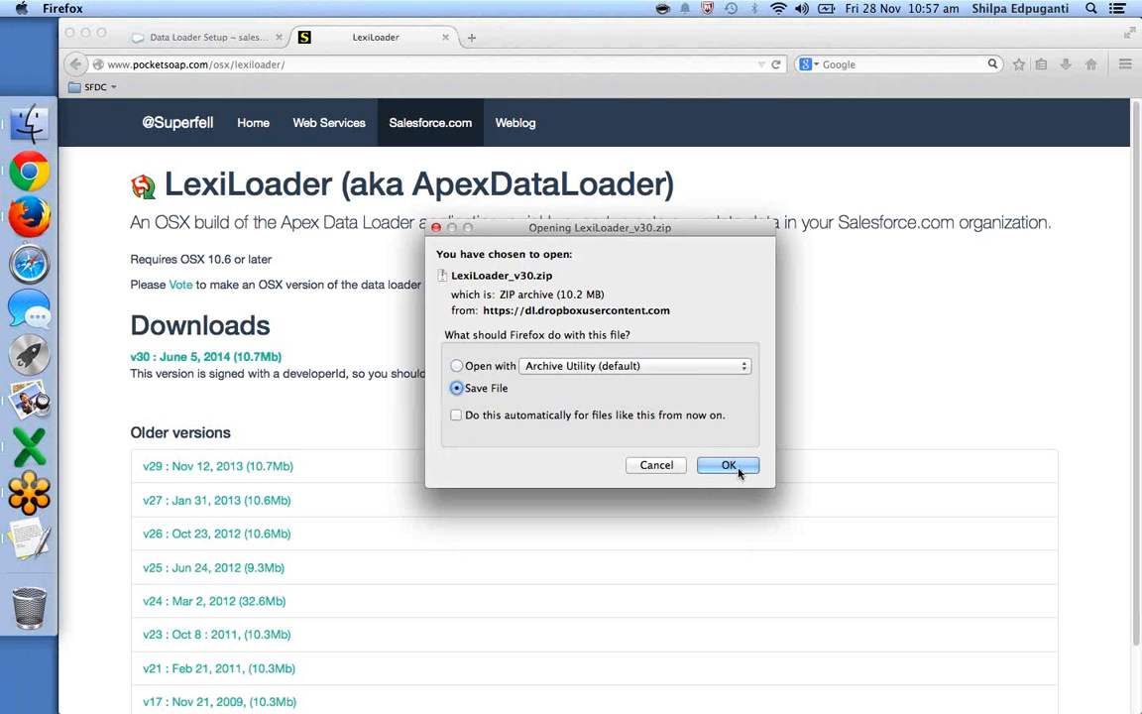
{"action": "left_click", "coordinate": [738, 468]}
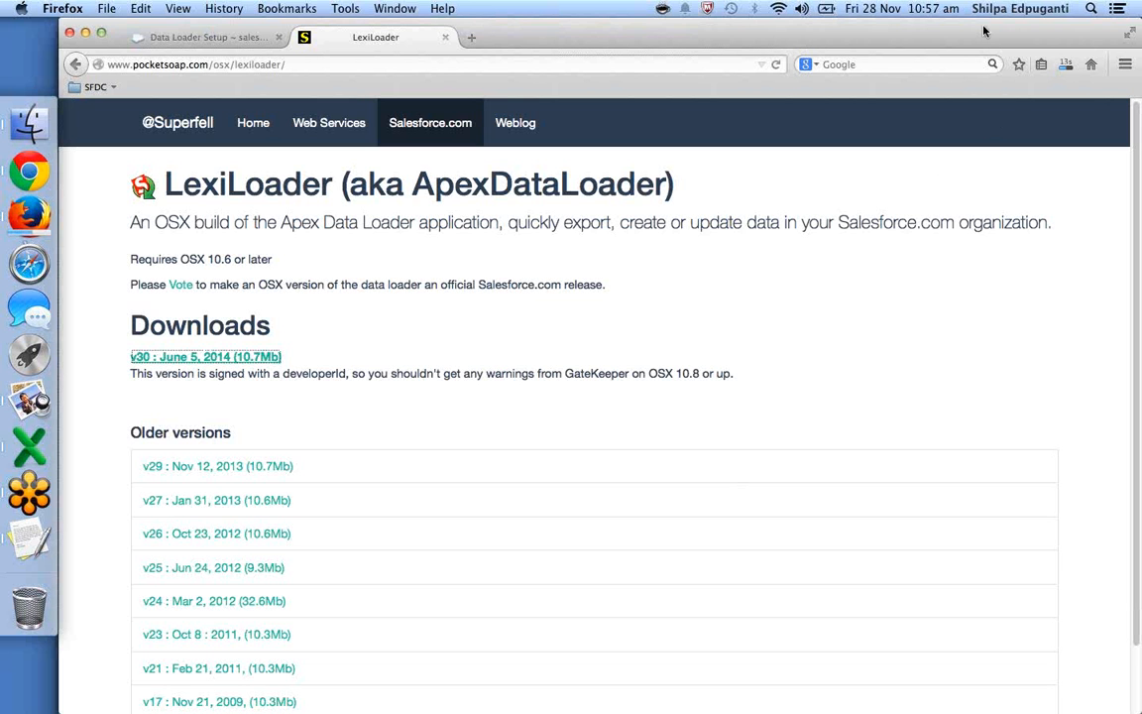
{"action": "left_click", "coordinate": [1066, 66]}
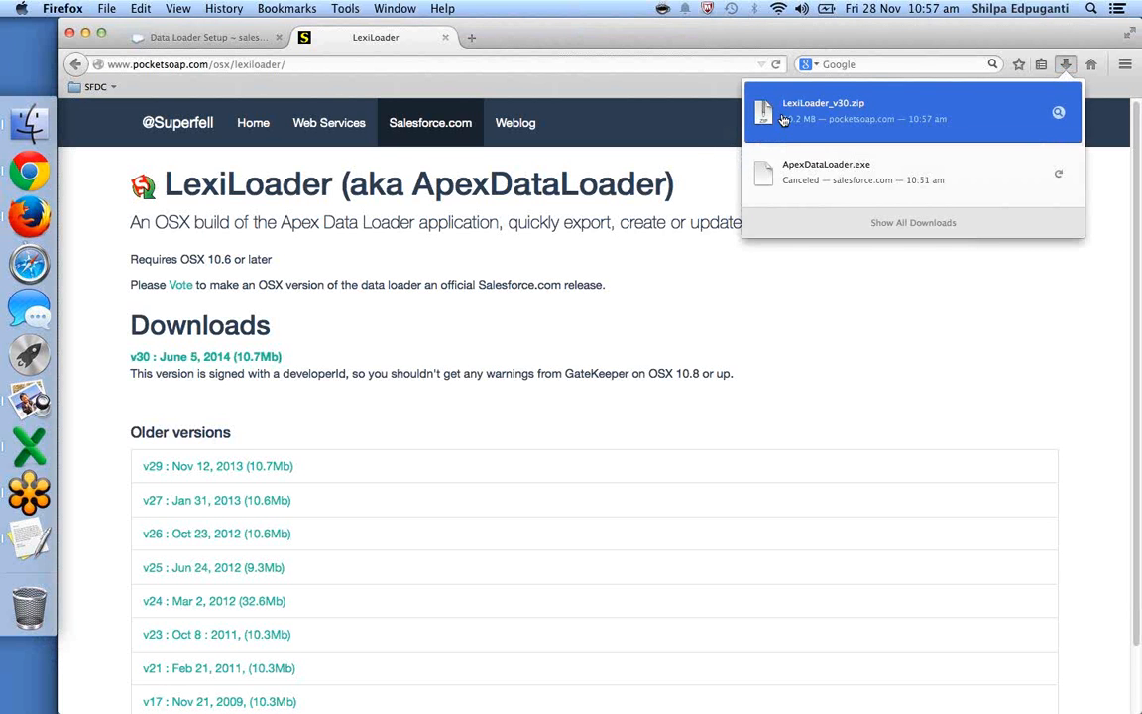
{"action": "left_click", "coordinate": [797, 111]}
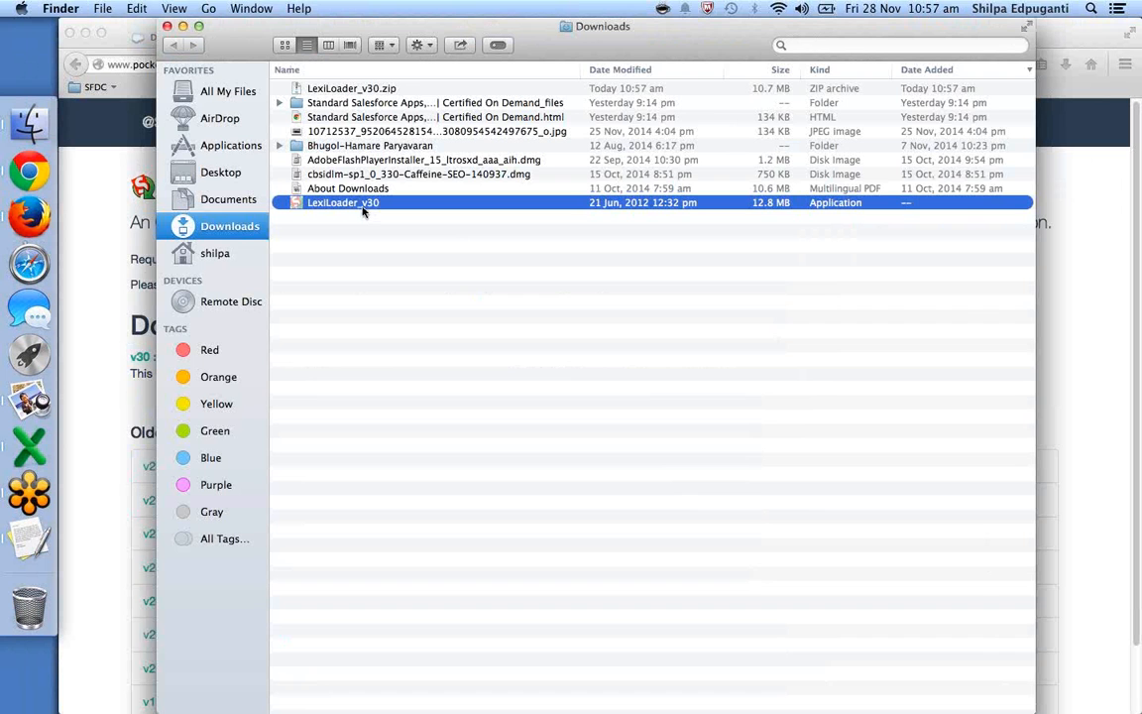
- Run LexiLoader_v30 past the internet-download warning and close the Downloads folder window
{"action": "double_click", "coordinate": [310, 204]}
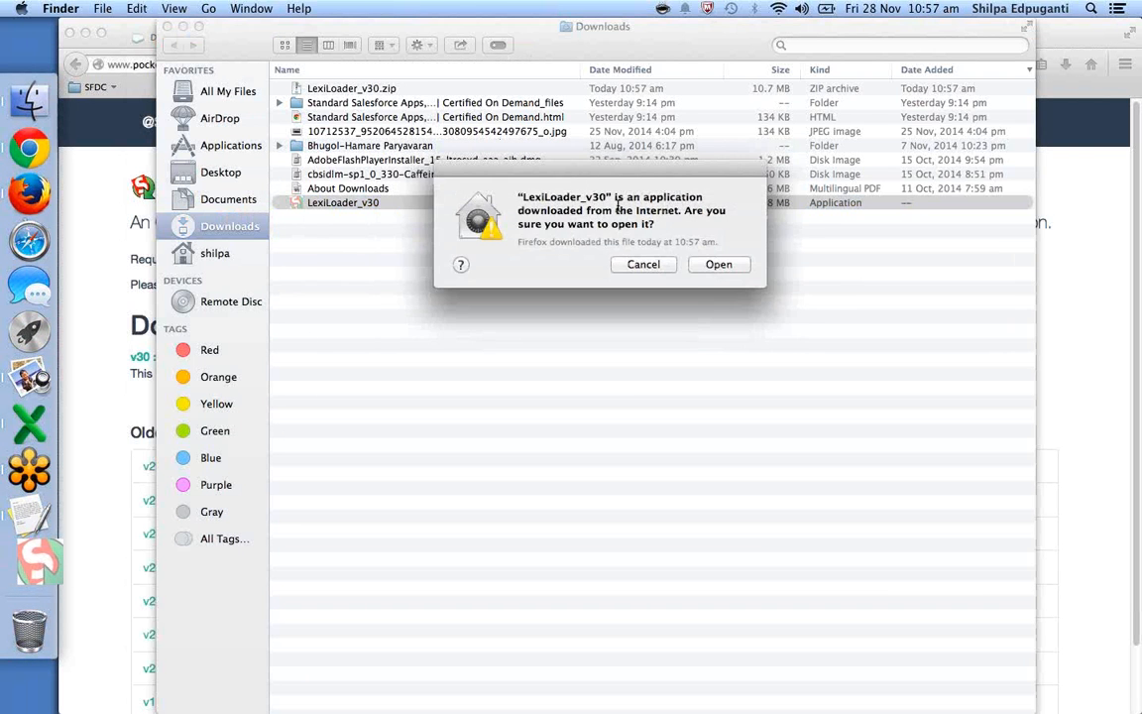
{"action": "left_click", "coordinate": [713, 265]}
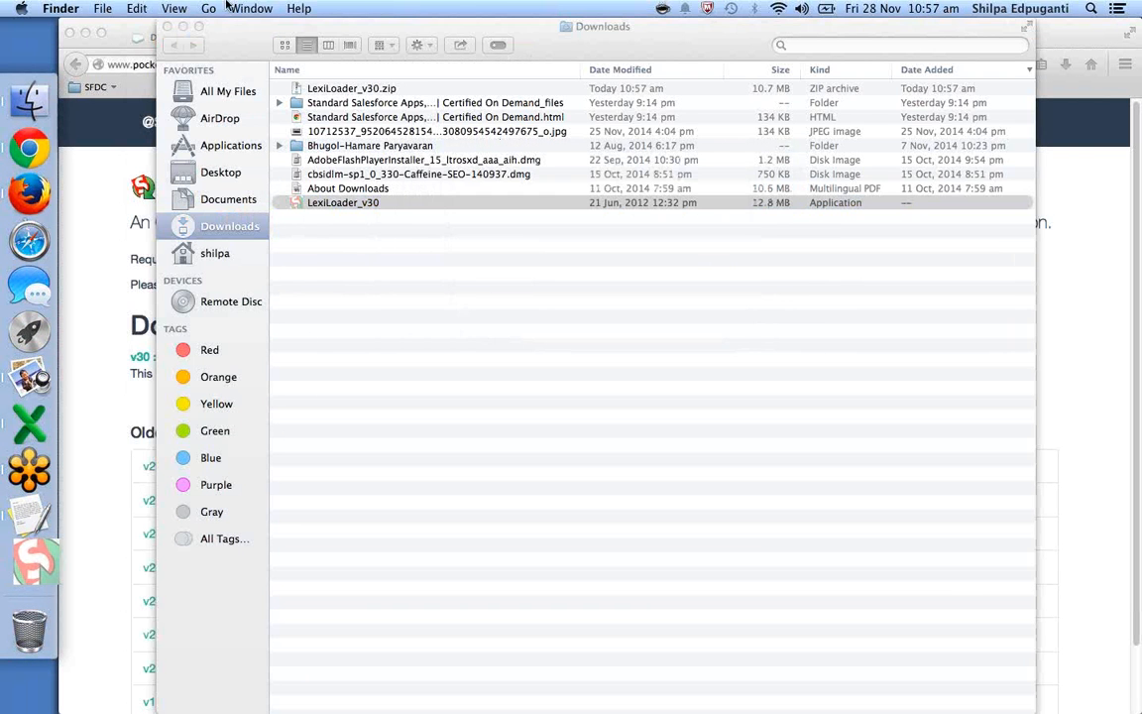
{"action": "left_click", "coordinate": [167, 26]}
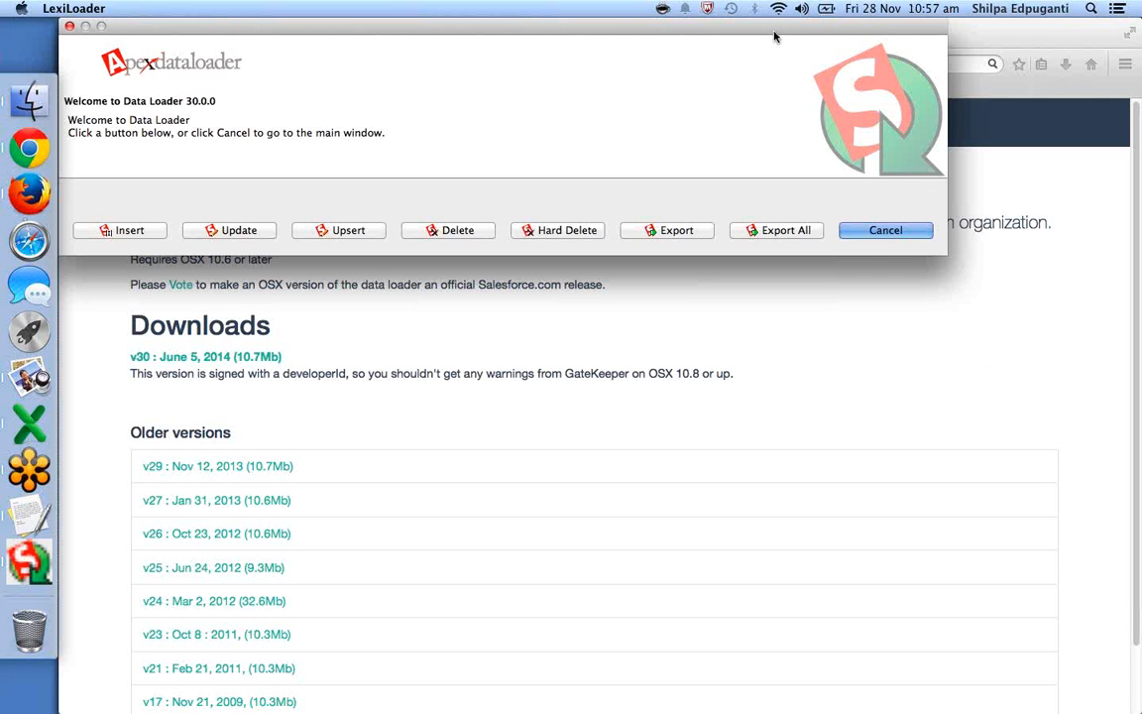
- Nudge the Data Loader welcome window aside and quit Preview
{"action": "left_click_drag", "start_coordinate": [775, 35], "coordinate": [798, 36]}
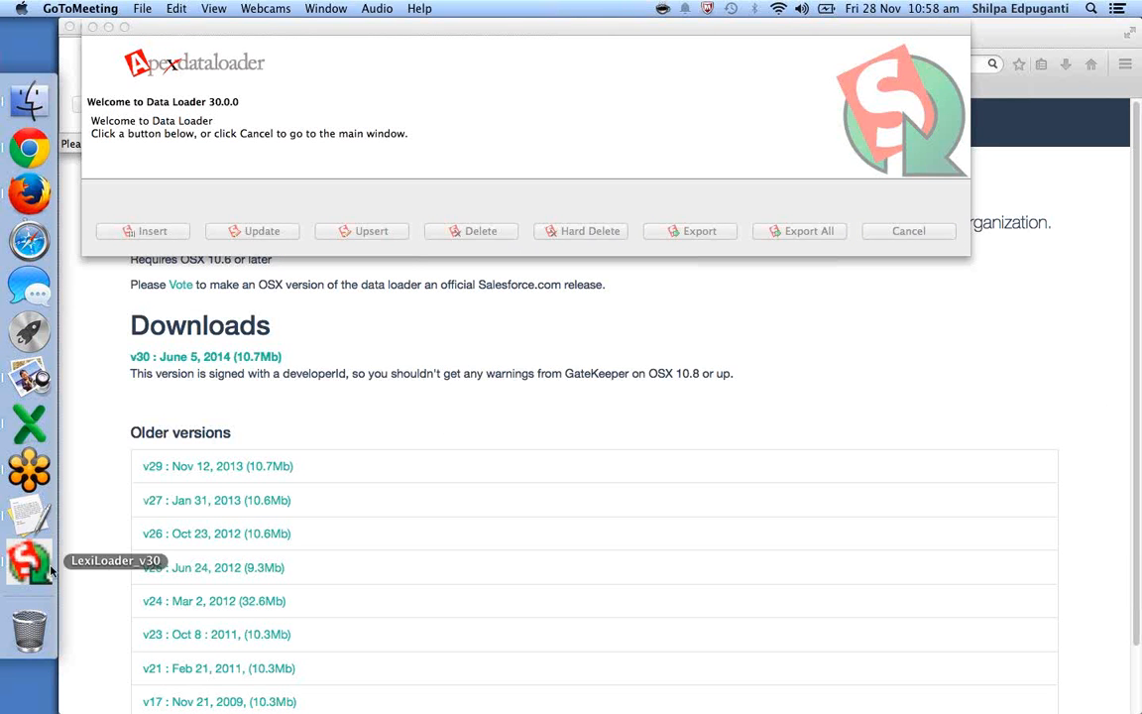
{"action": "right_click", "coordinate": [25, 381]}
{"action": "left_click", "coordinate": [95, 389]}
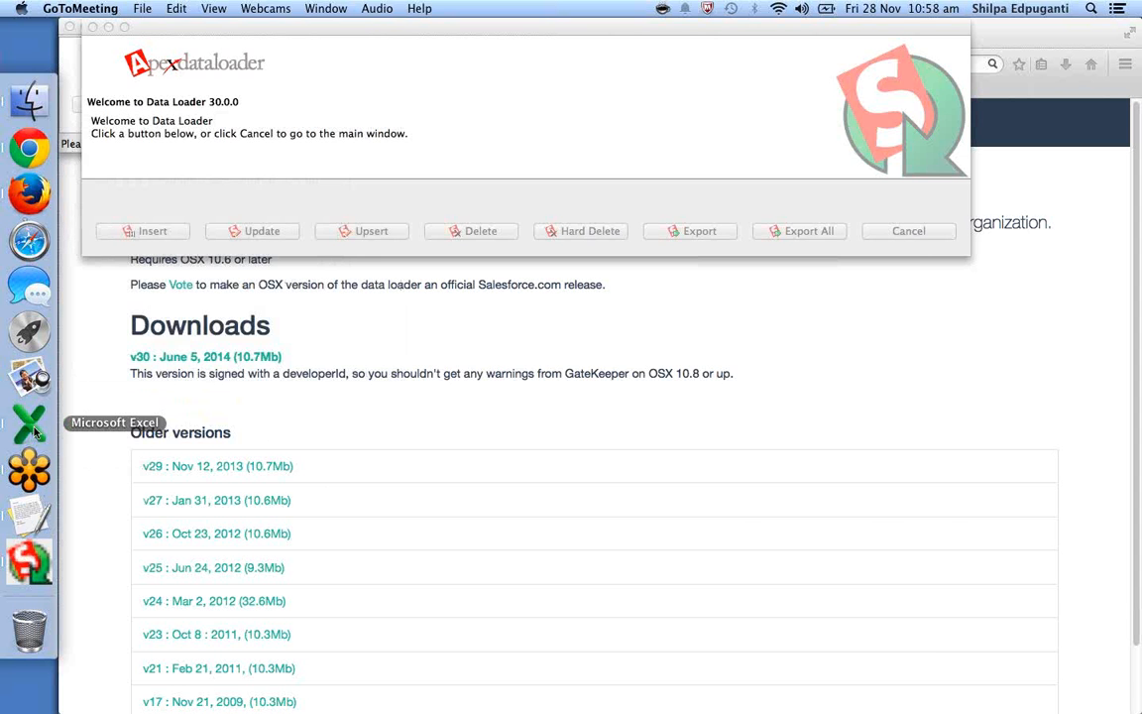
- Quit Excel without saving Workbook1 and return to the pocketsoap LexiLoader page
{"action": "right_click", "coordinate": [34, 433]}
{"action": "left_click", "coordinate": [81, 394]}
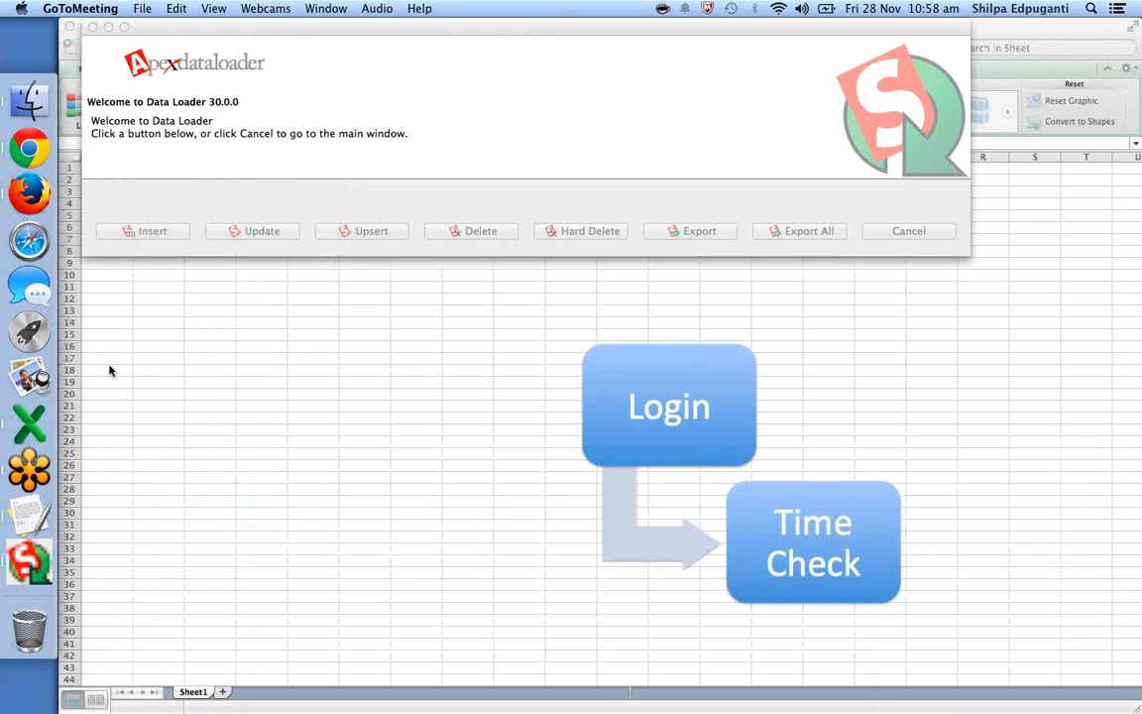
{"action": "left_click", "coordinate": [31, 432]}
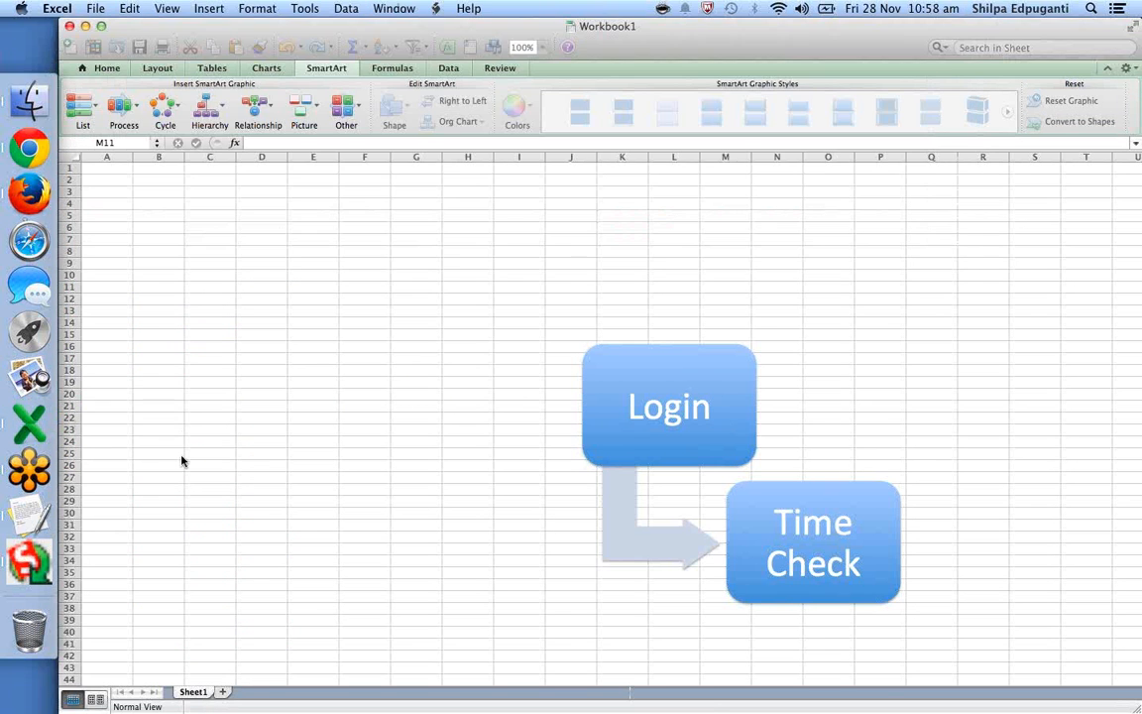
{"action": "key", "text": "super+q"}
{"action": "left_click", "coordinate": [558, 400]}
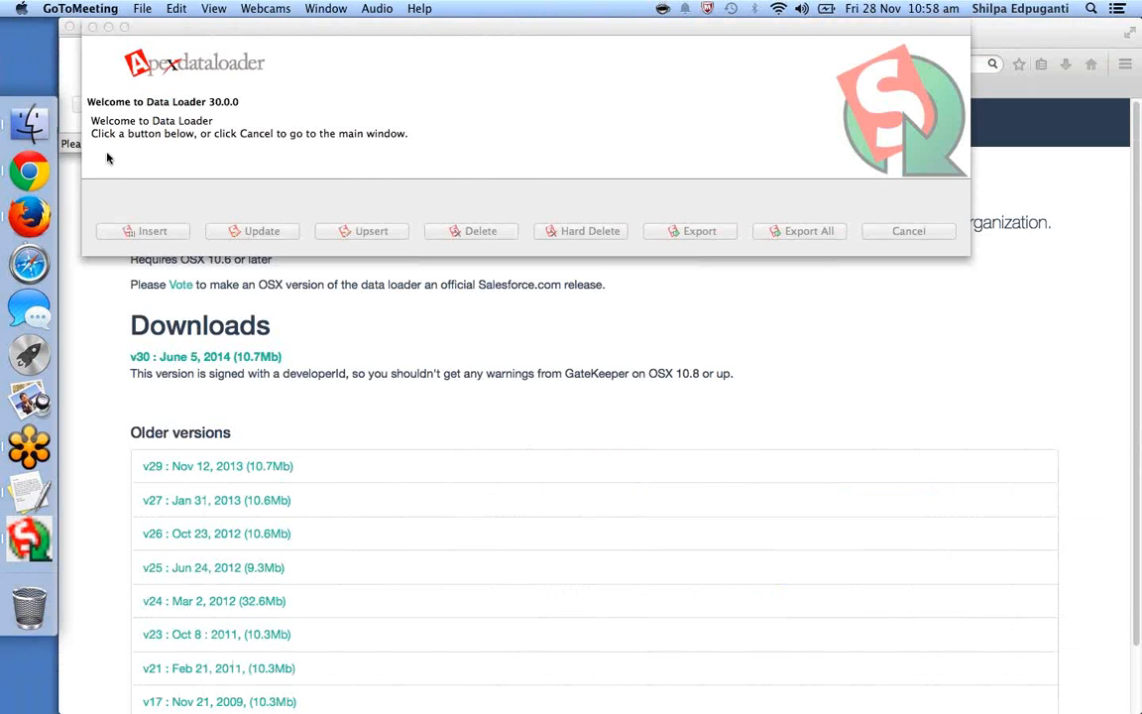
{"action": "left_click", "coordinate": [456, 382]}
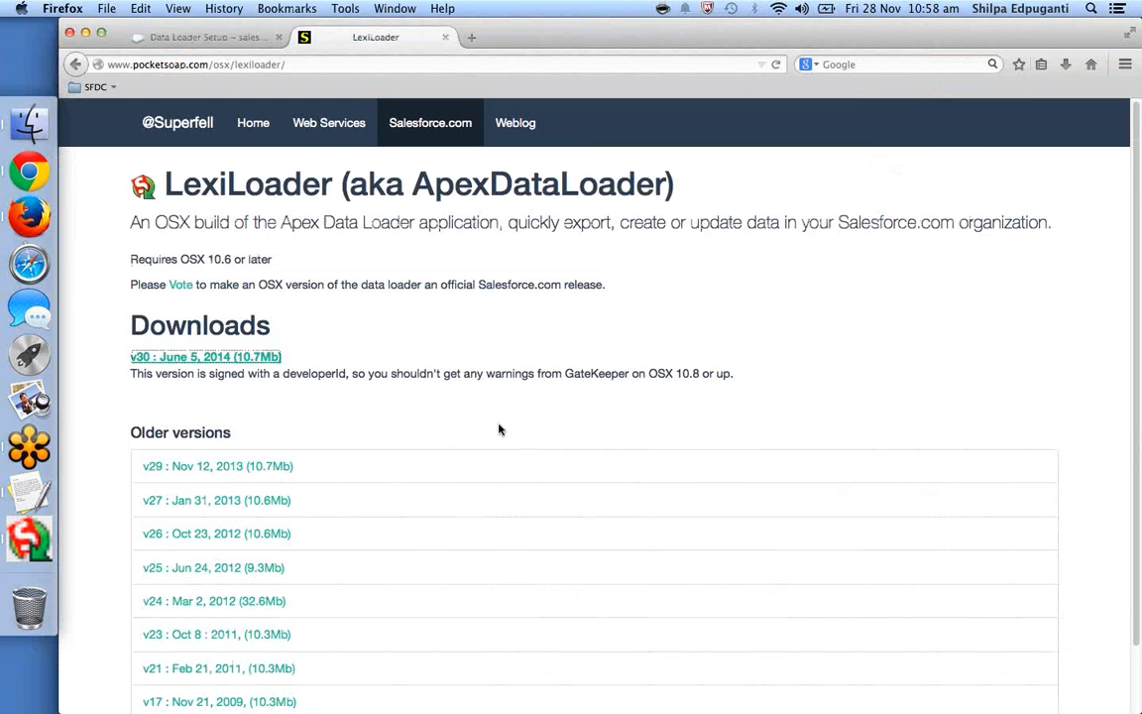
- Bring the Windows session's Salesforce Data Loader Setup page back into view
{"action": "left_click", "coordinate": [24, 544]}
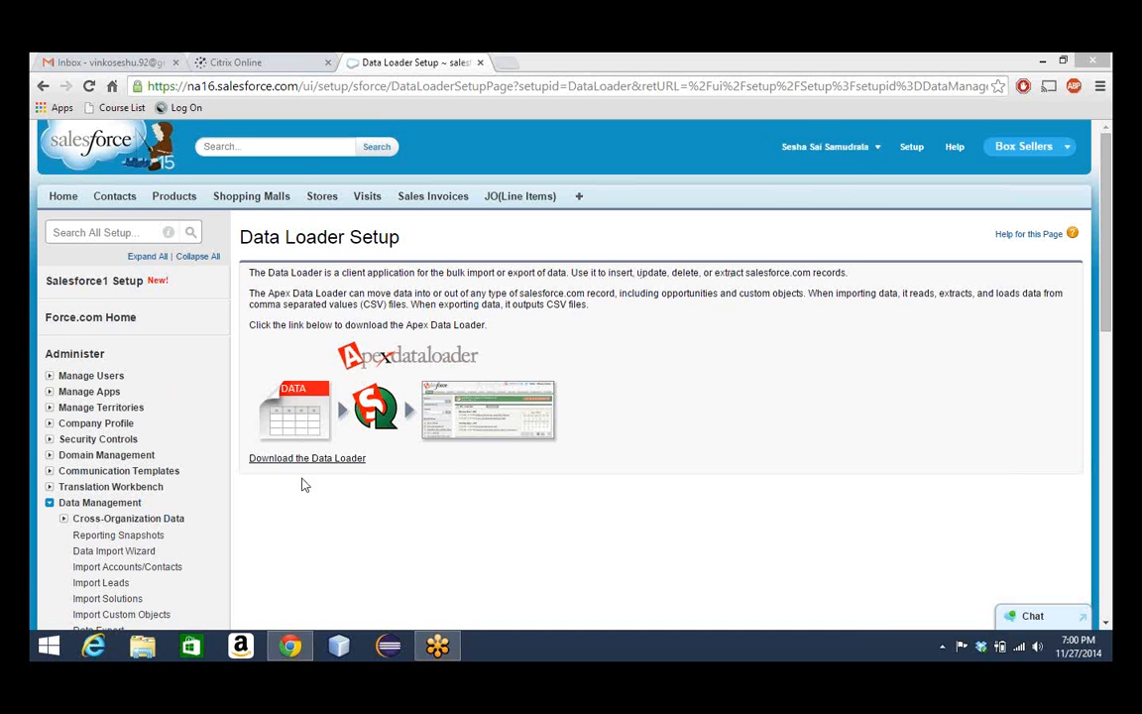
- Go to D:\Softwares in File Explorer and run the ApexDataLoader installer
{"action": "left_click", "coordinate": [143, 647]}
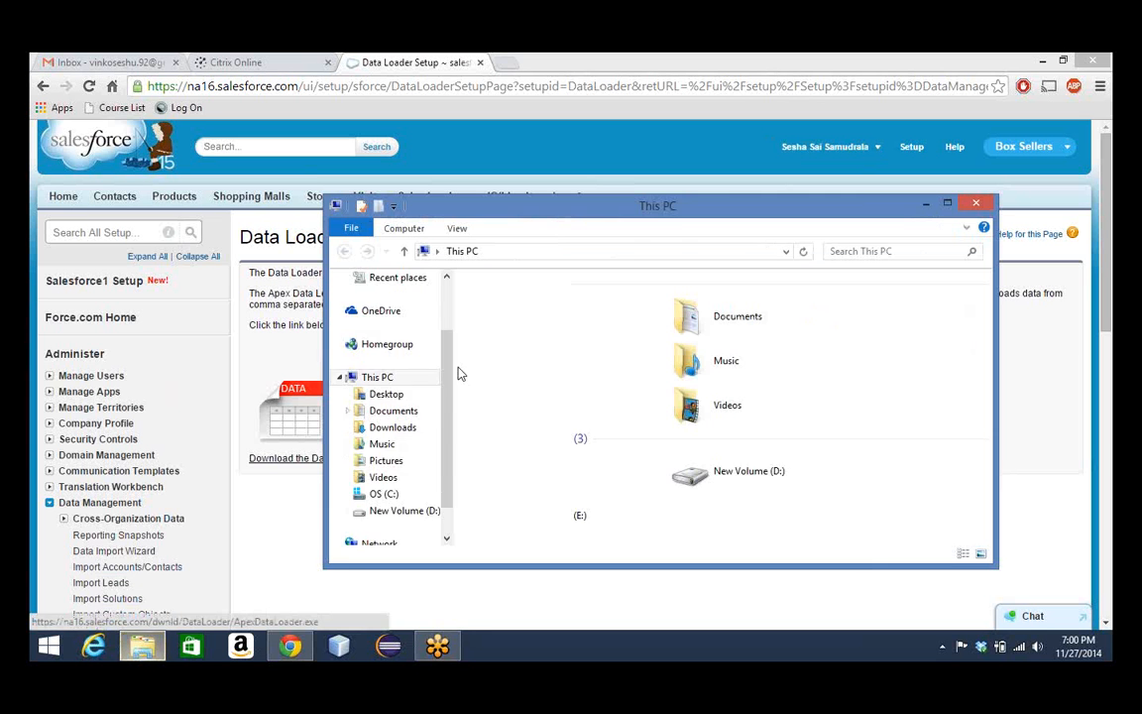
{"action": "double_click", "coordinate": [742, 488]}
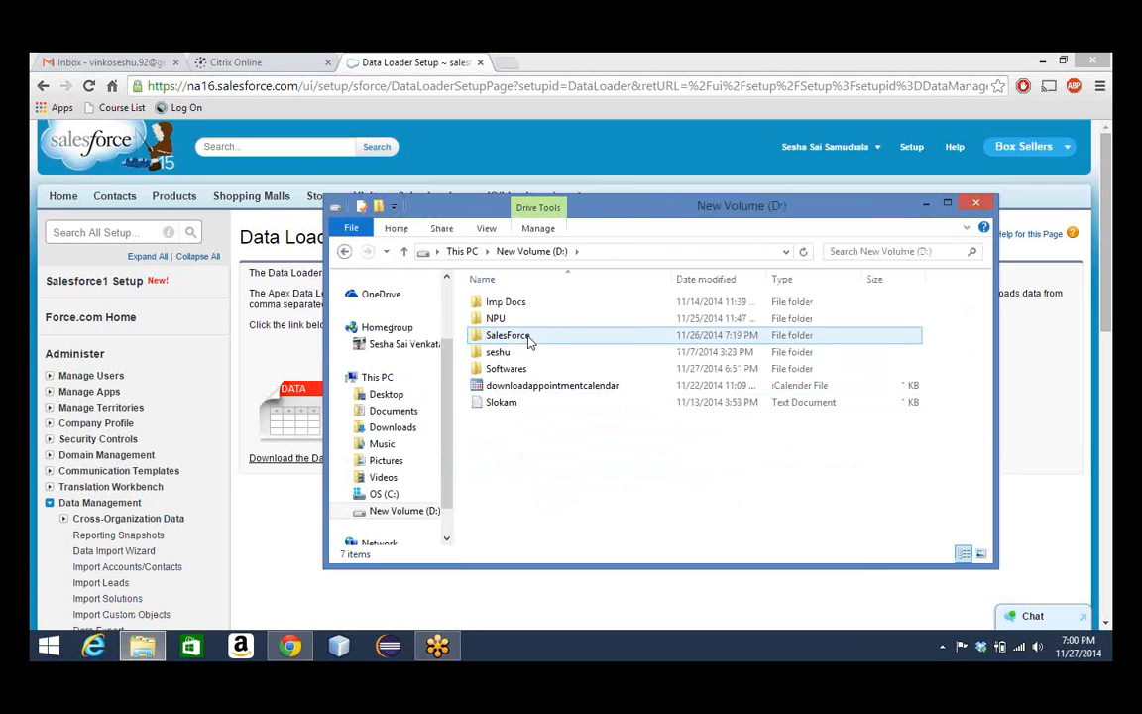
{"action": "double_click", "coordinate": [528, 369]}
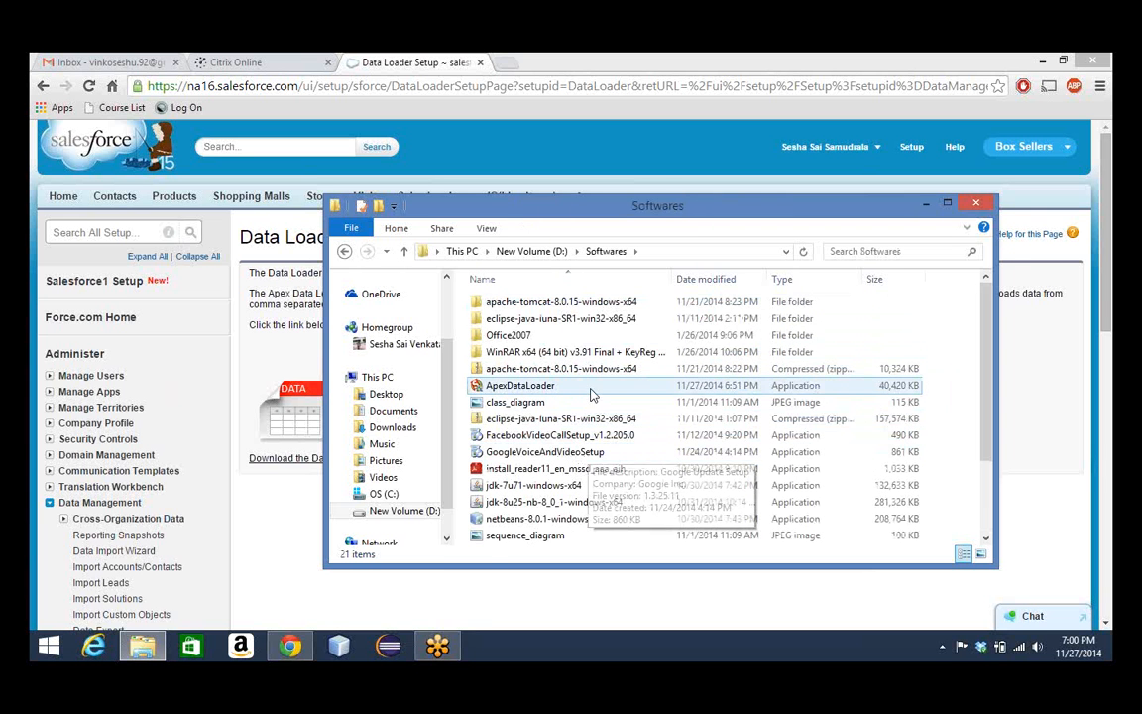
{"action": "double_click", "coordinate": [595, 387]}
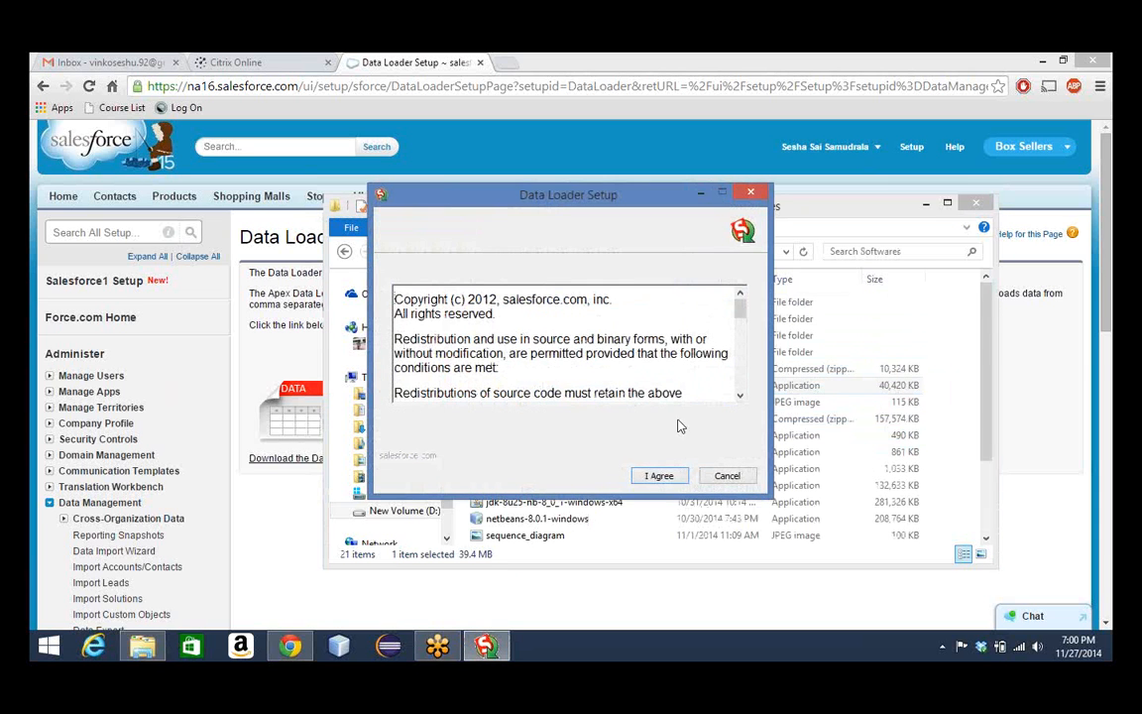
- Accept the Data Loader licence, cancel the setup and return to the Start screen
{"action": "left_click", "coordinate": [659, 476]}
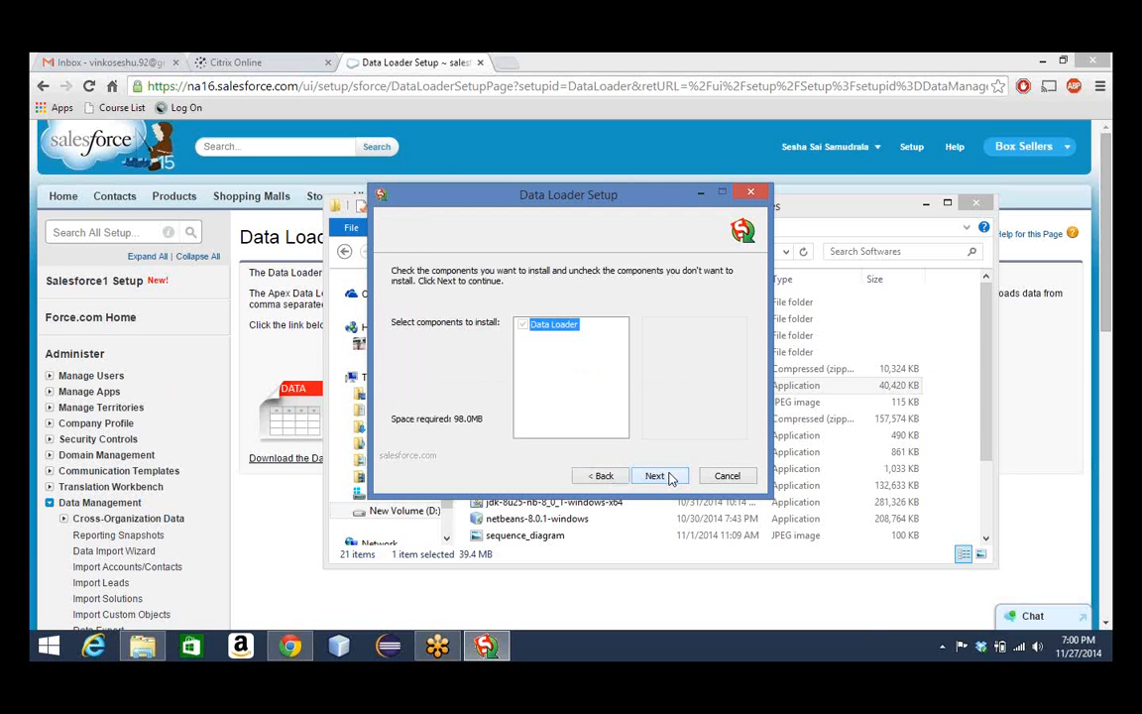
{"action": "left_click", "coordinate": [727, 476]}
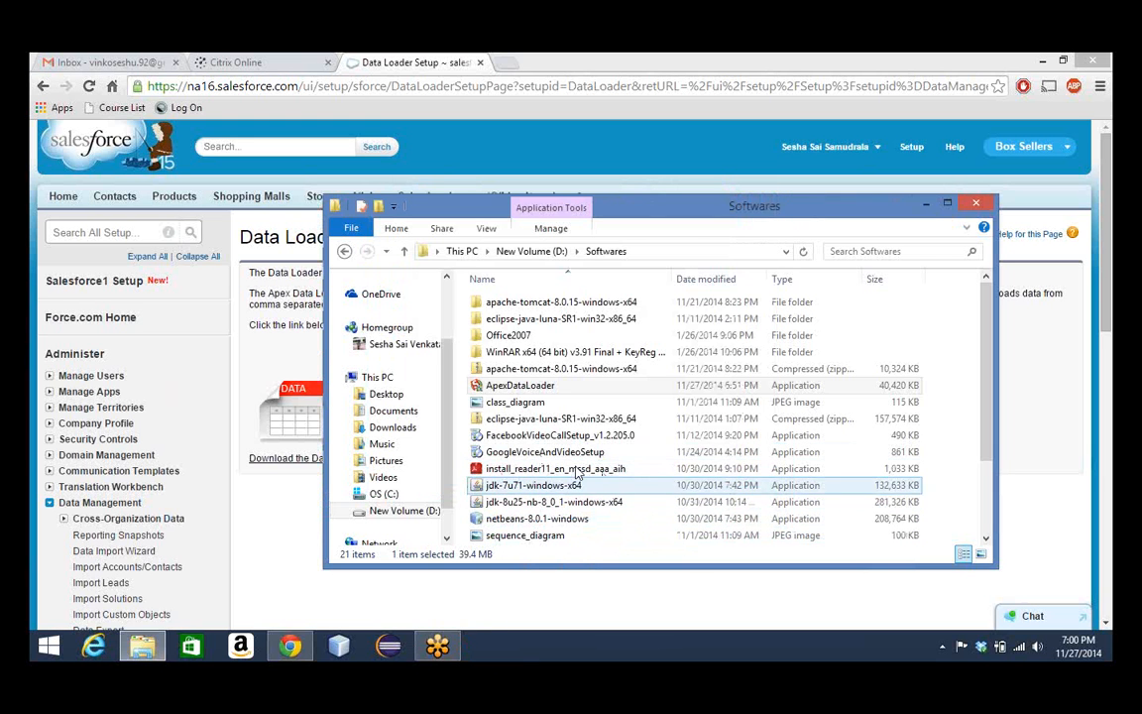
{"action": "left_click", "coordinate": [55, 650]}
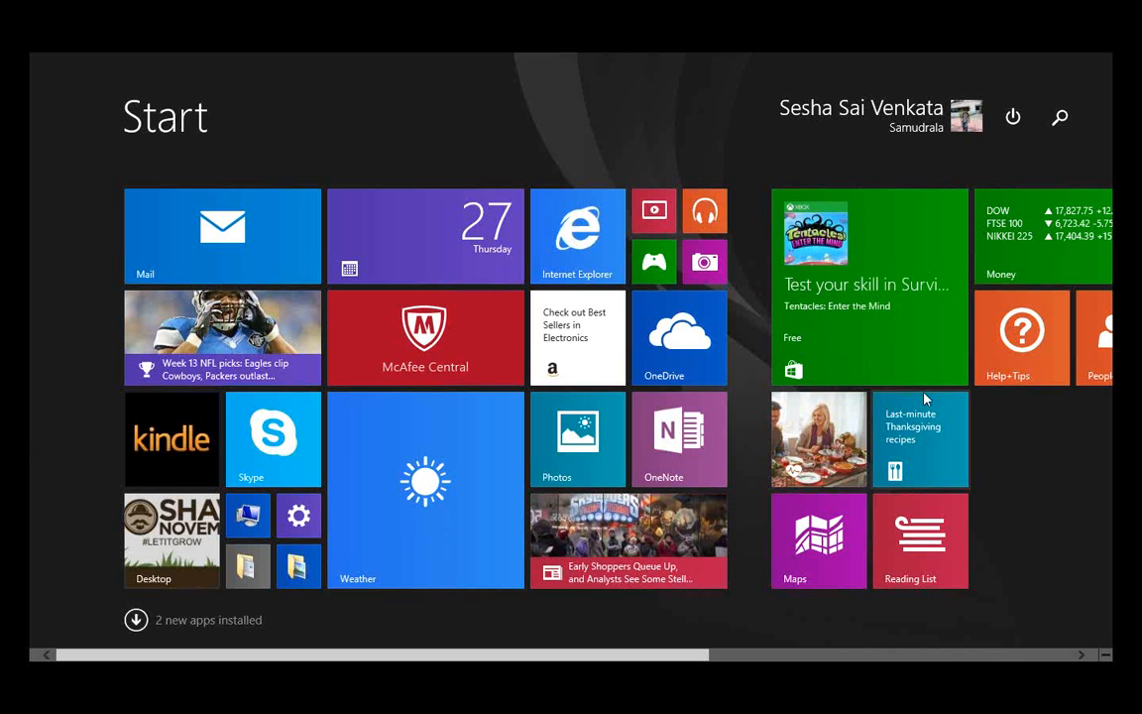
- Search the Start screen for 'apex', then 'da', and launch the Data Loader app
{"action": "left_click", "coordinate": [1058, 123]}
{"action": "type", "text": "ap"}
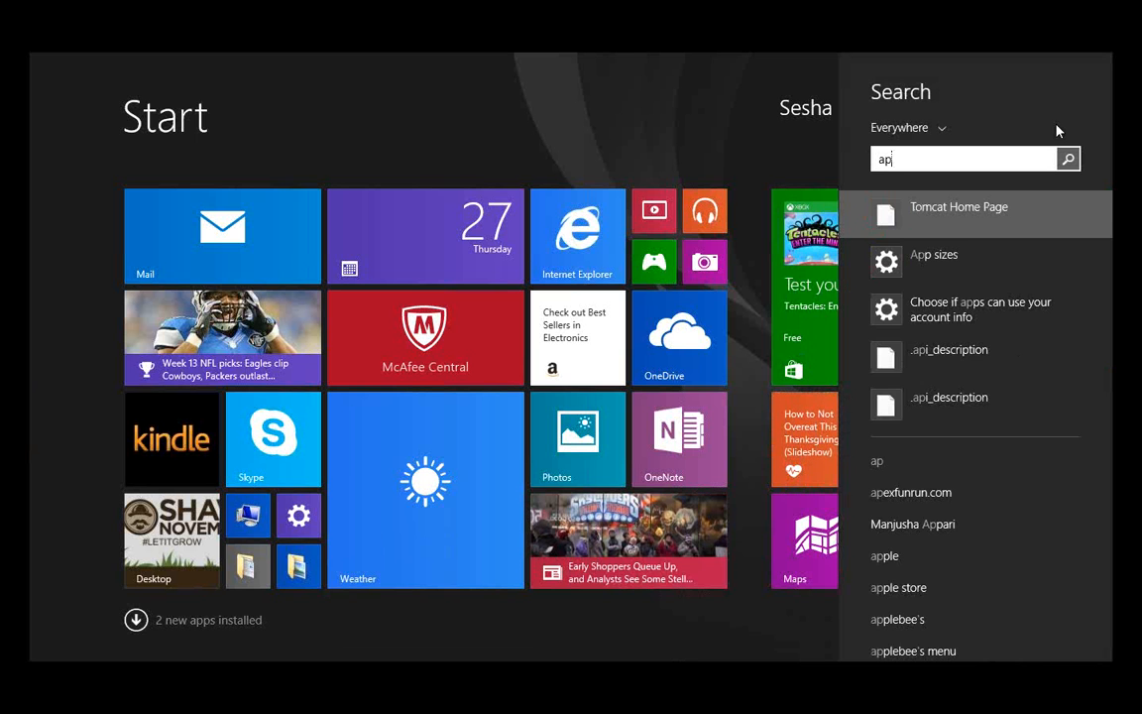
{"action": "type", "text": "ex"}
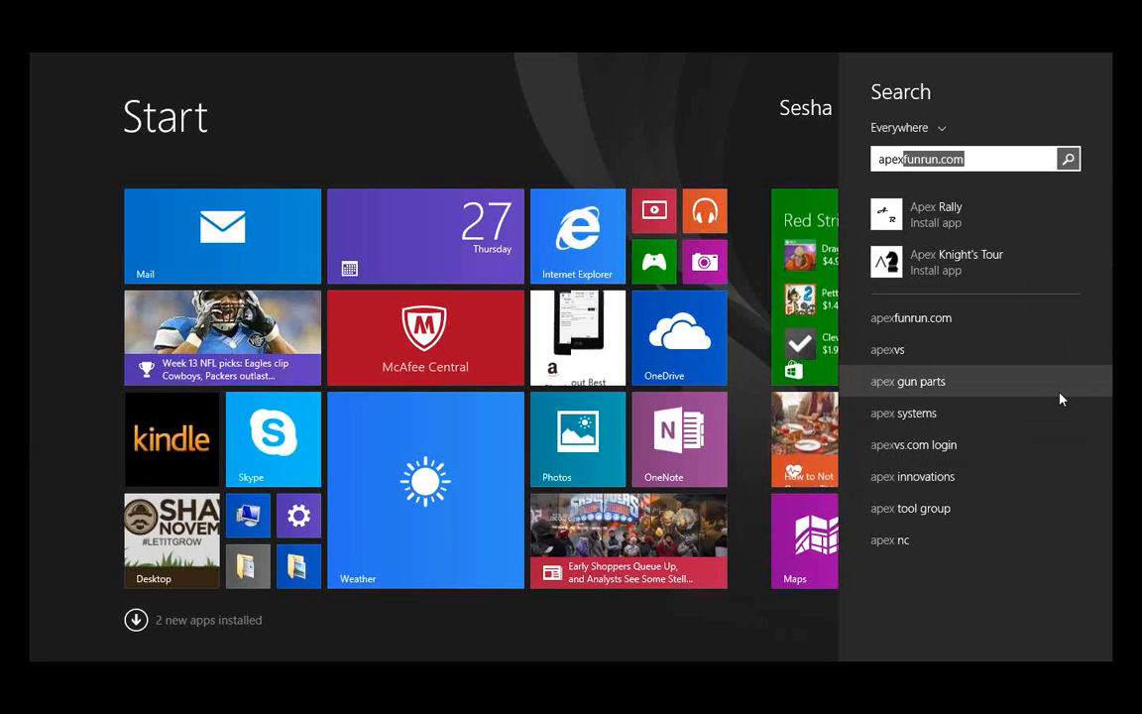
{"action": "left_click", "coordinate": [990, 162]}
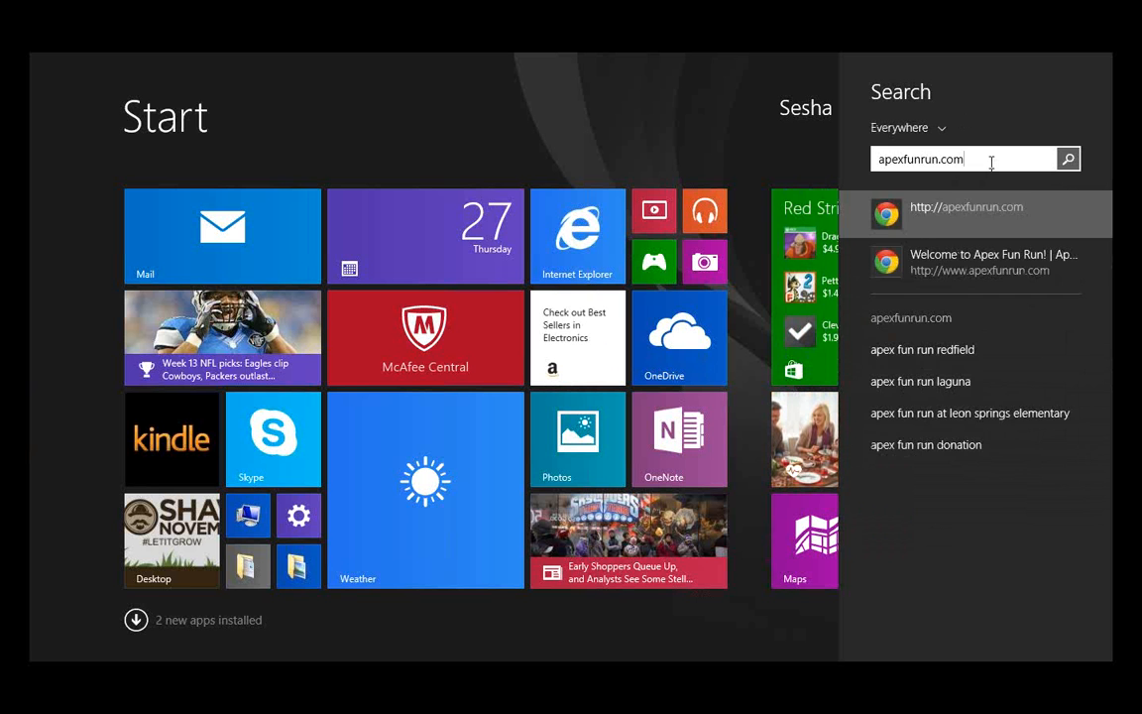
{"action": "key", "text": "BackSpace"}
{"action": "key", "text": "BackSpace"}
{"action": "key", "text": "BackSpace"}
{"action": "key", "text": "BackSpace"}
{"action": "key", "text": "BackSpace"}
{"action": "key", "text": "BackSpace"}
{"action": "key", "text": "BackSpace"}
{"action": "key", "text": "BackSpace"}
{"action": "key", "text": "BackSpace"}
{"action": "key", "text": "BackSpace"}
{"action": "key", "text": "BackSpace"}
{"action": "key", "text": "BackSpace"}
{"action": "key", "text": "BackSpace"}
{"action": "key", "text": "BackSpace"}
{"action": "type", "text": "data Loader"}
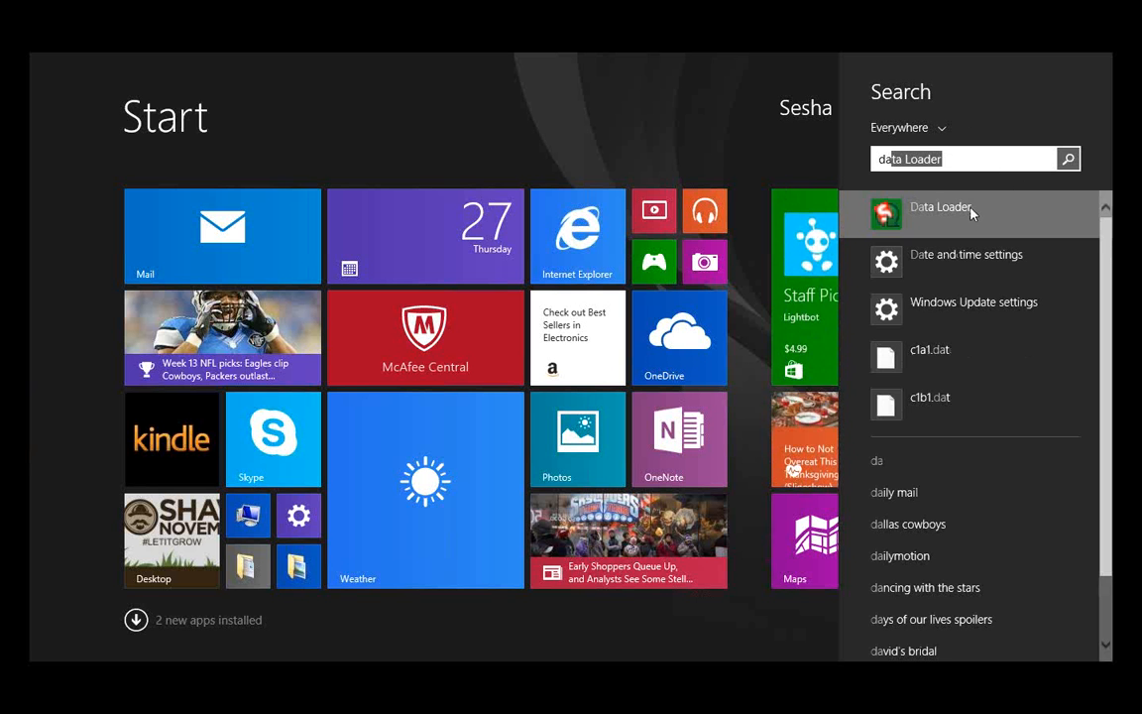
{"action": "left_click", "coordinate": [971, 211]}
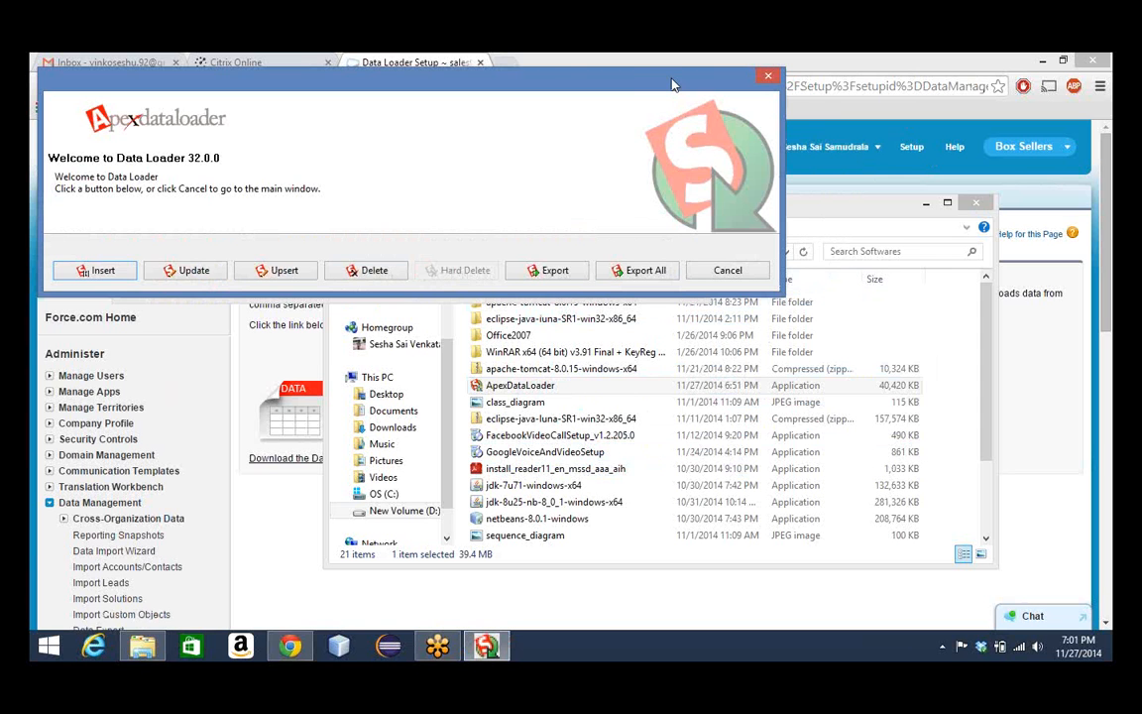
- Drag the Data Loader 32.0.0 welcome window slightly to the right
{"action": "left_click_drag", "start_coordinate": [647, 78], "coordinate": [721, 79]}
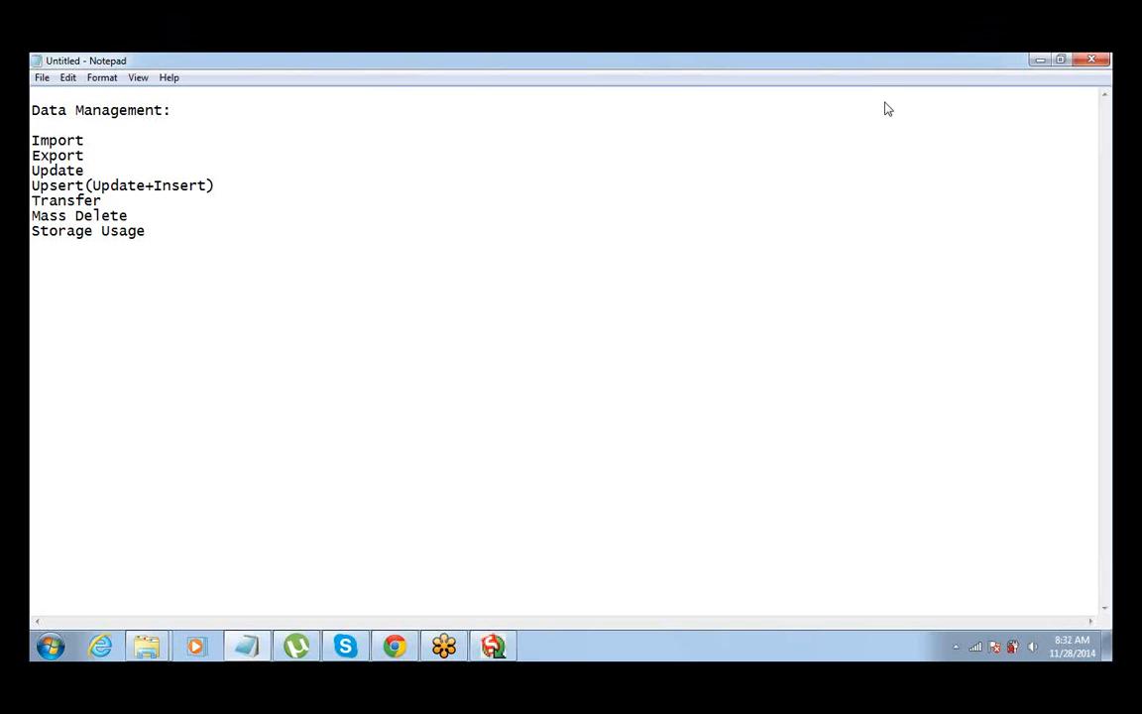
{"action": "left_click", "coordinate": [886, 103]}
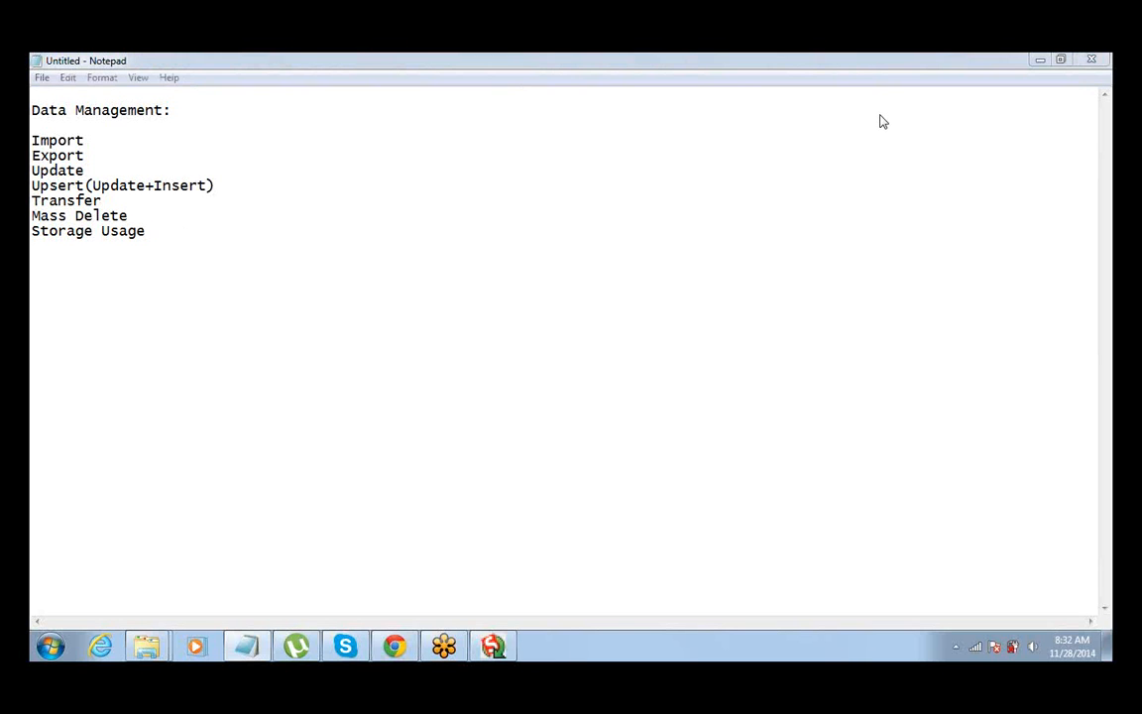
{"action": "left_click", "coordinate": [166, 234]}
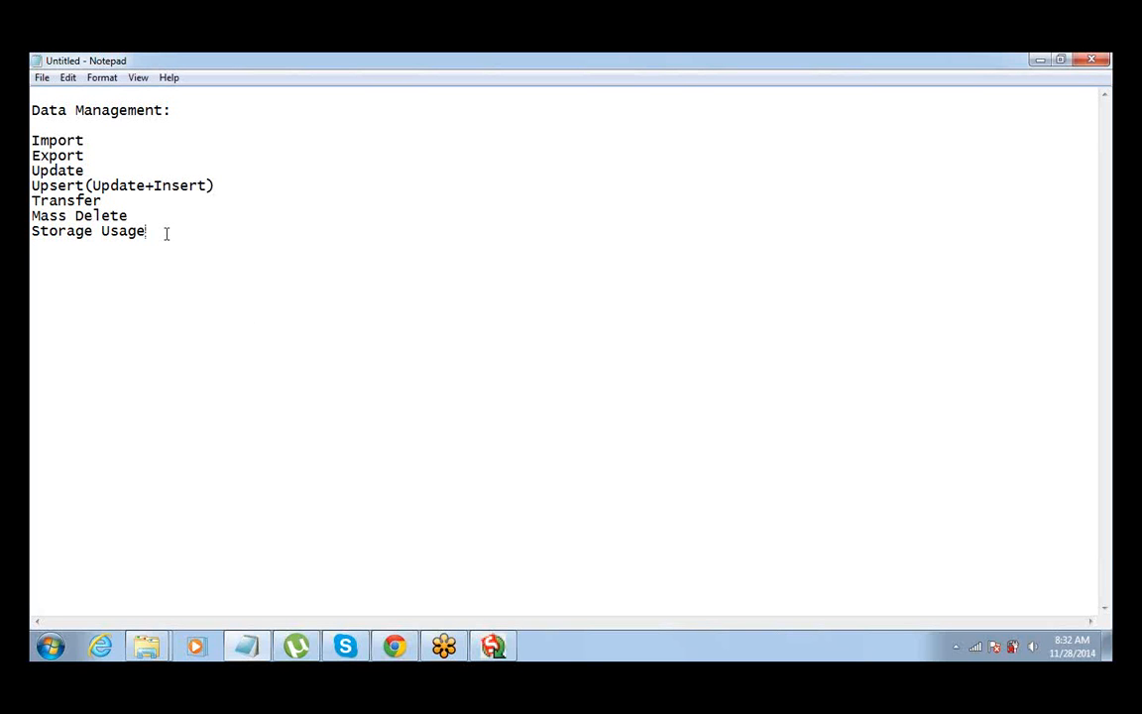
- Add notes '1> Data Loader requires Security Token' and '2> Salesforce takes and gives CSV files', selecting 'CSV'
{"action": "key", "text": "Return"}
{"action": "key", "text": "Return"}
{"action": "key", "text": "Return"}
{"action": "key", "text": "Return"}
{"action": "type", "text": "1> D"}
{"action": "type", "text": "ata Loader req"}
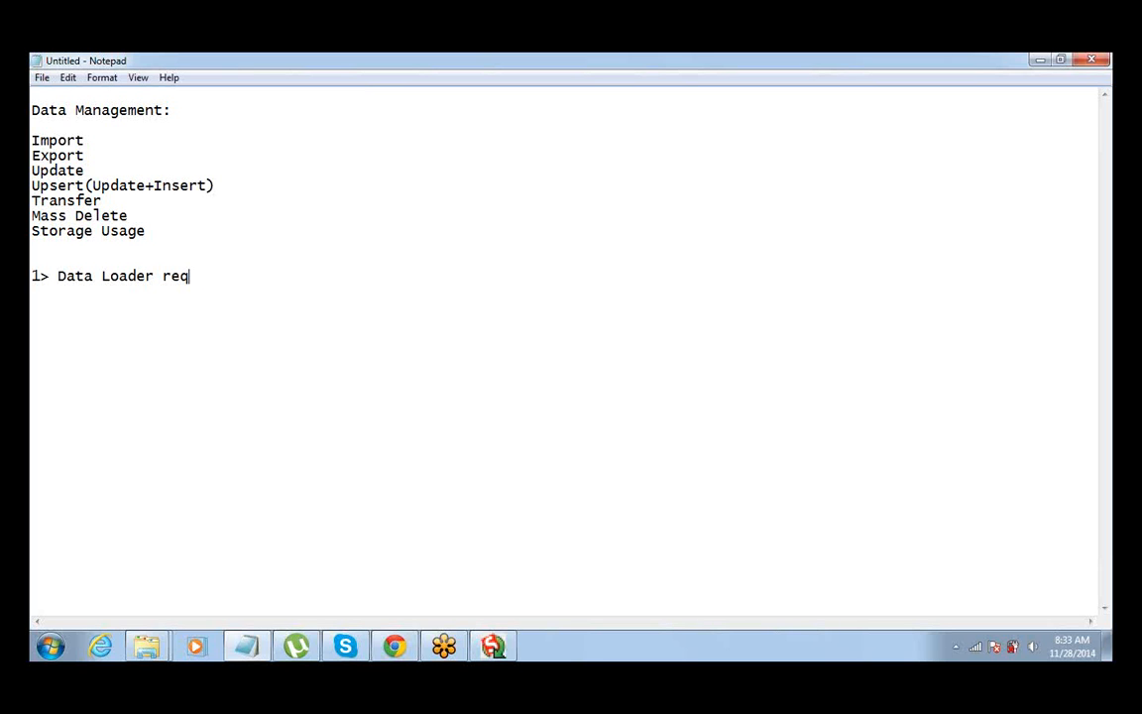
{"action": "type", "text": "uires Security T"}
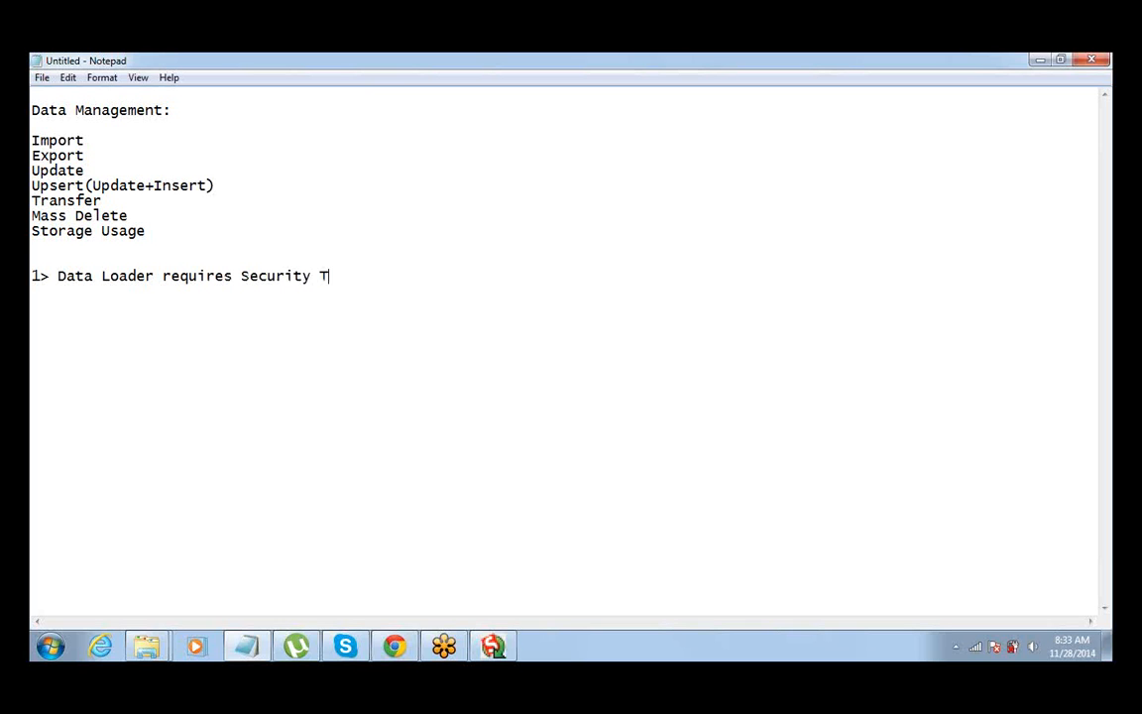
{"action": "type", "text": "oken"}
{"action": "key", "text": "Return"}
{"action": "type", "text": "2> Salesf"}
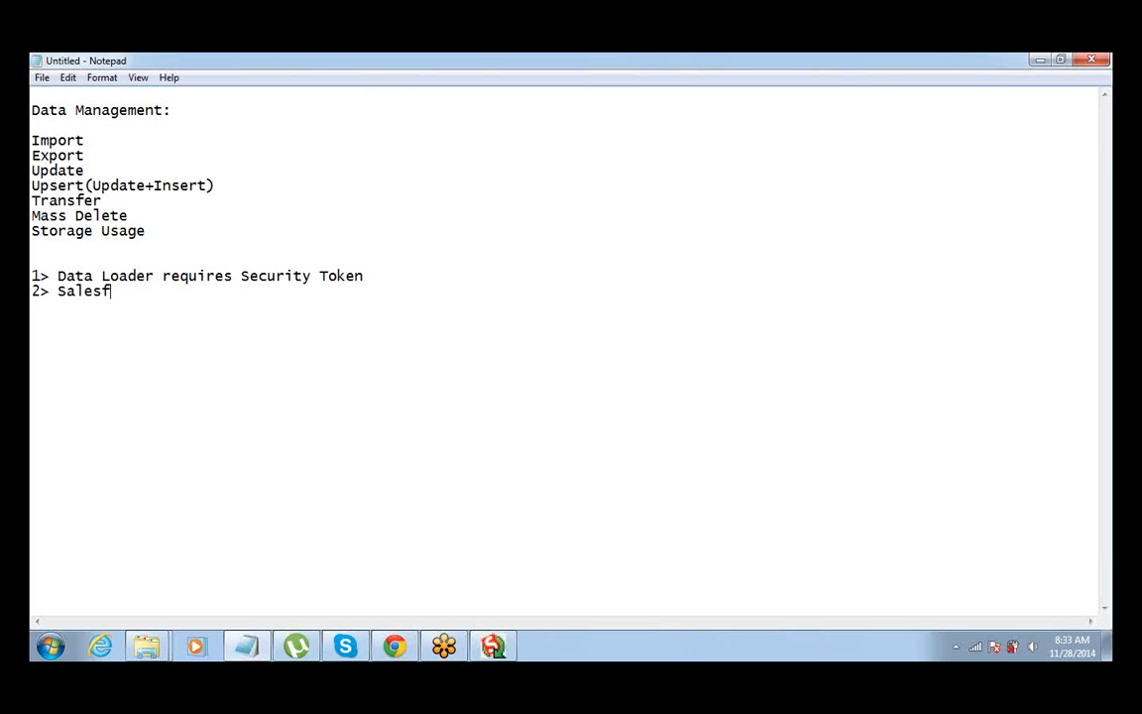
{"action": "type", "text": "orce takes and give"}
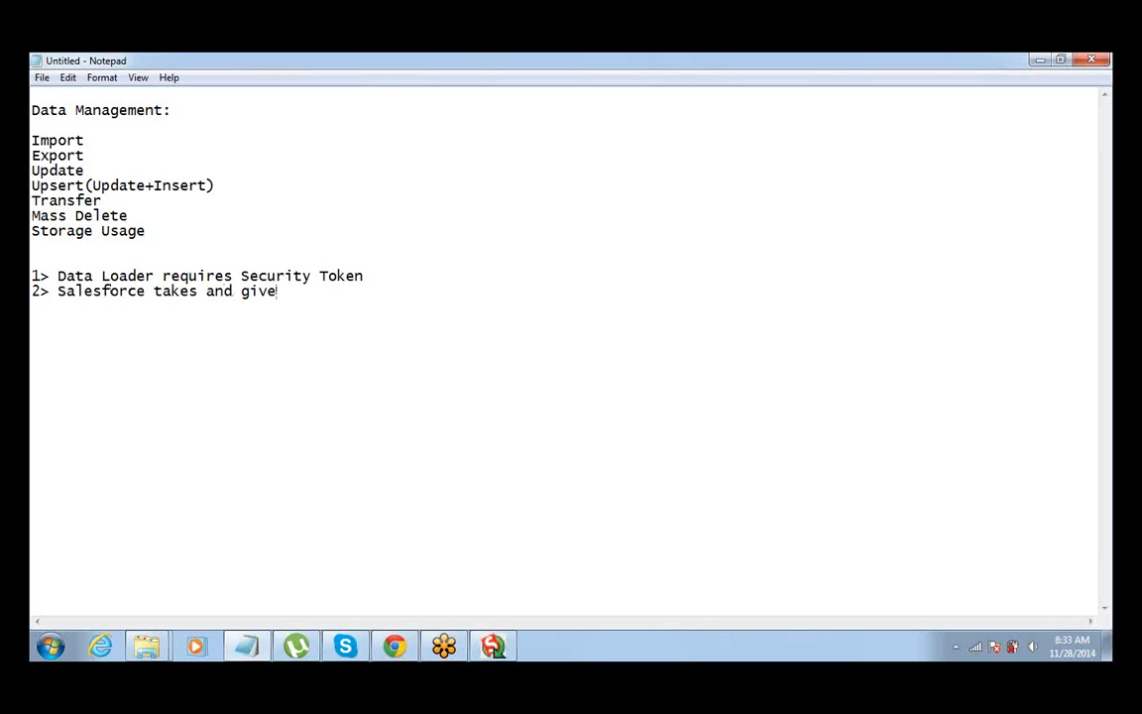
{"action": "type", "text": "s CSV files"}
{"action": "double_click", "coordinate": [319, 290]}
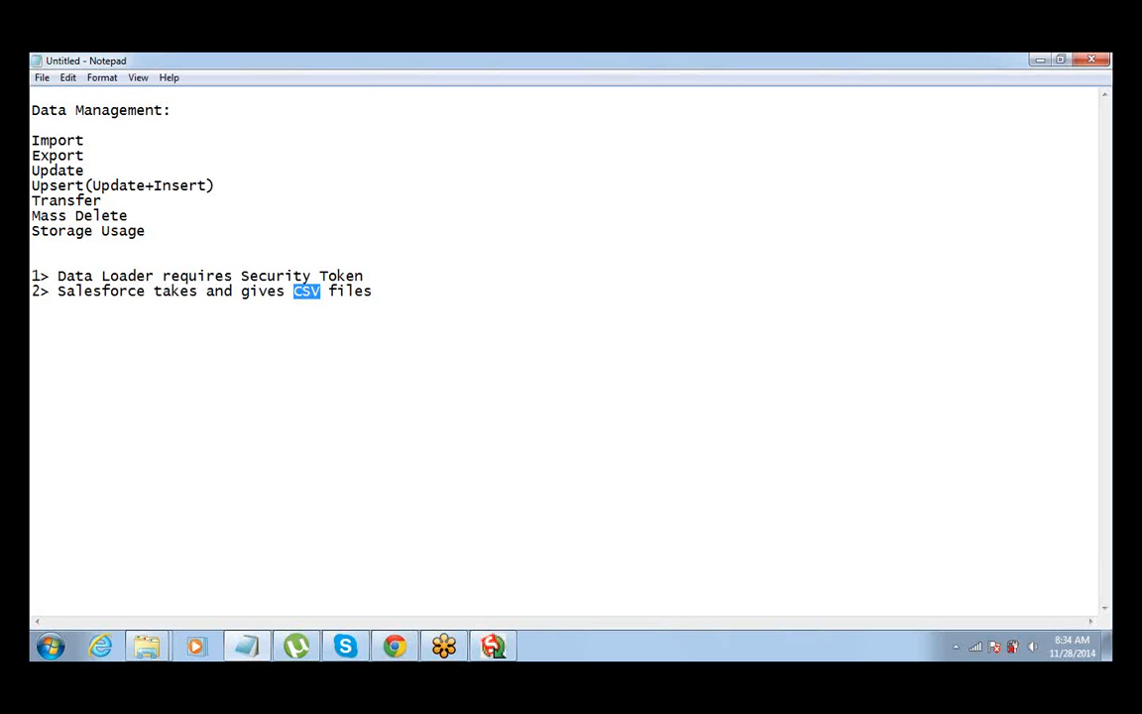
- Add note '3> DL gives log files for every operation' on a new line
{"action": "left_click", "coordinate": [334, 291]}
{"action": "key", "text": "Return"}
{"action": "type", "text": "3>"}
{"action": "type", "text": "DL give"}
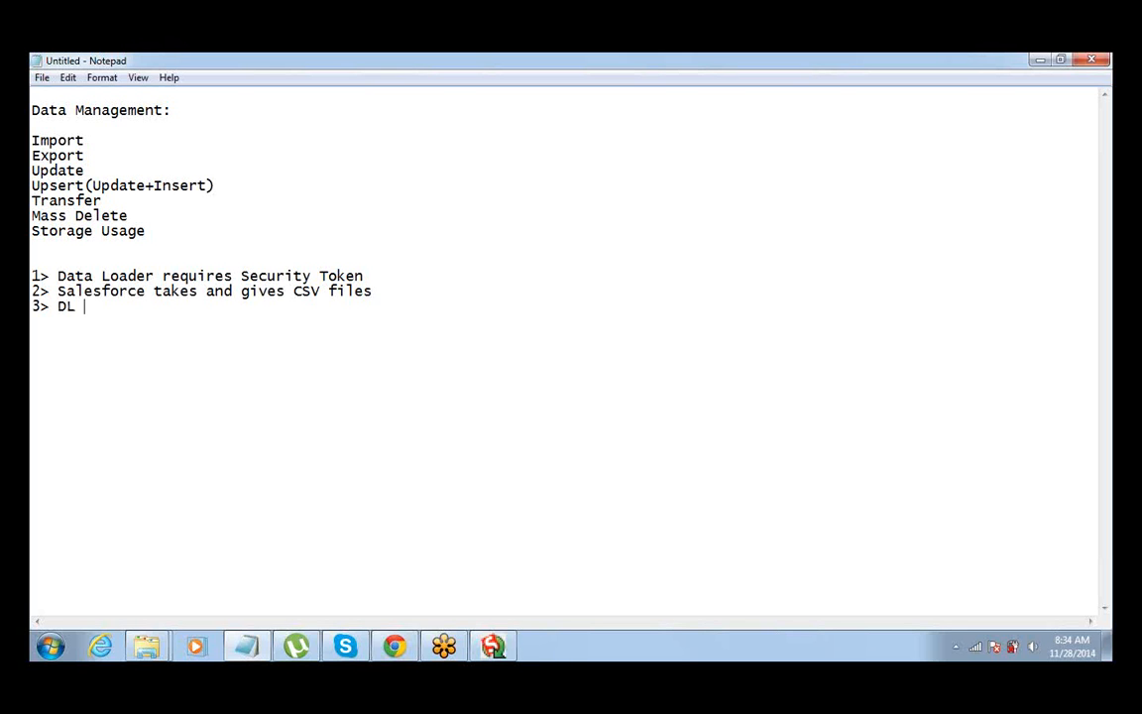
{"action": "type", "text": "s log files for ever"}
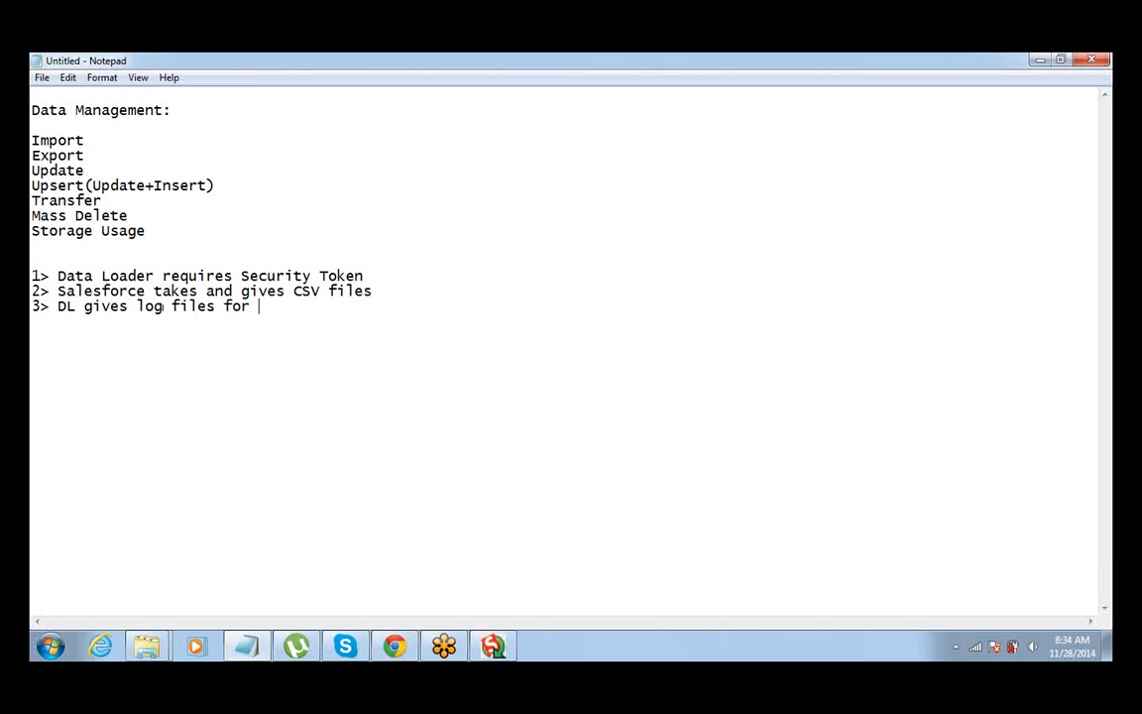
{"action": "type", "text": "y operation"}
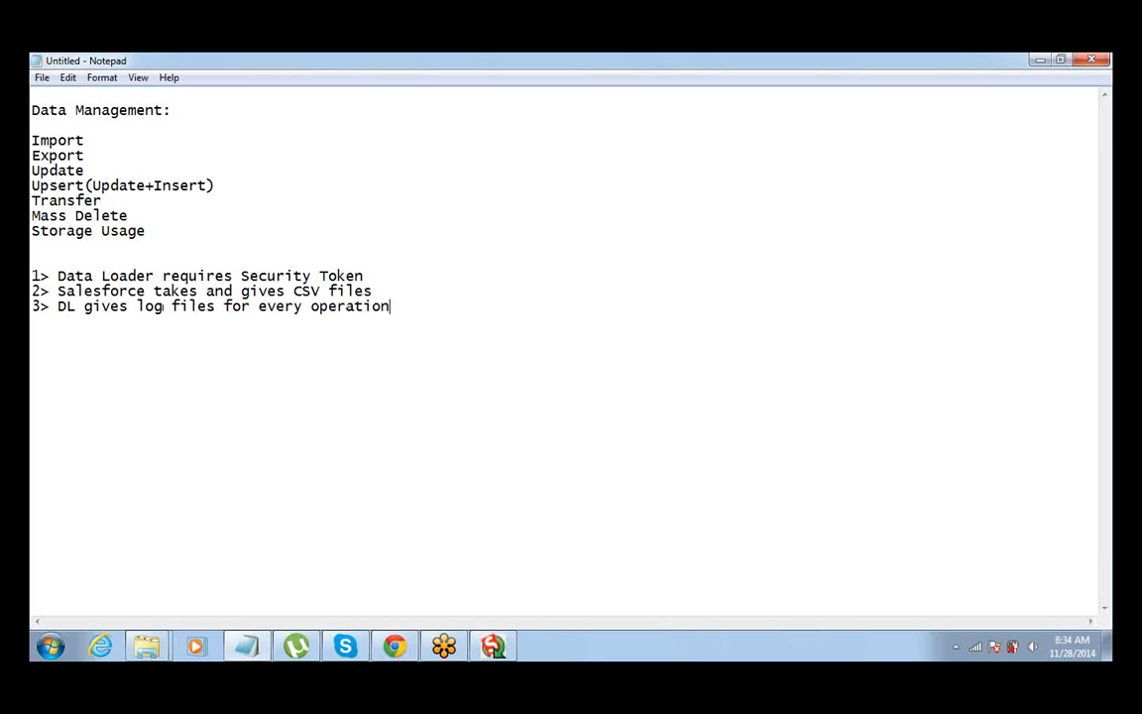
- Add indented sub-points 'i> Success Log' and 'ii> Error Logs' under note 3
{"action": "key", "text": "Return"}
{"action": "key", "text": "Tab"}
{"action": "type", "text": "i> Success Log"}
{"action": "key", "text": "Return"}
{"action": "key", "text": "Tab"}
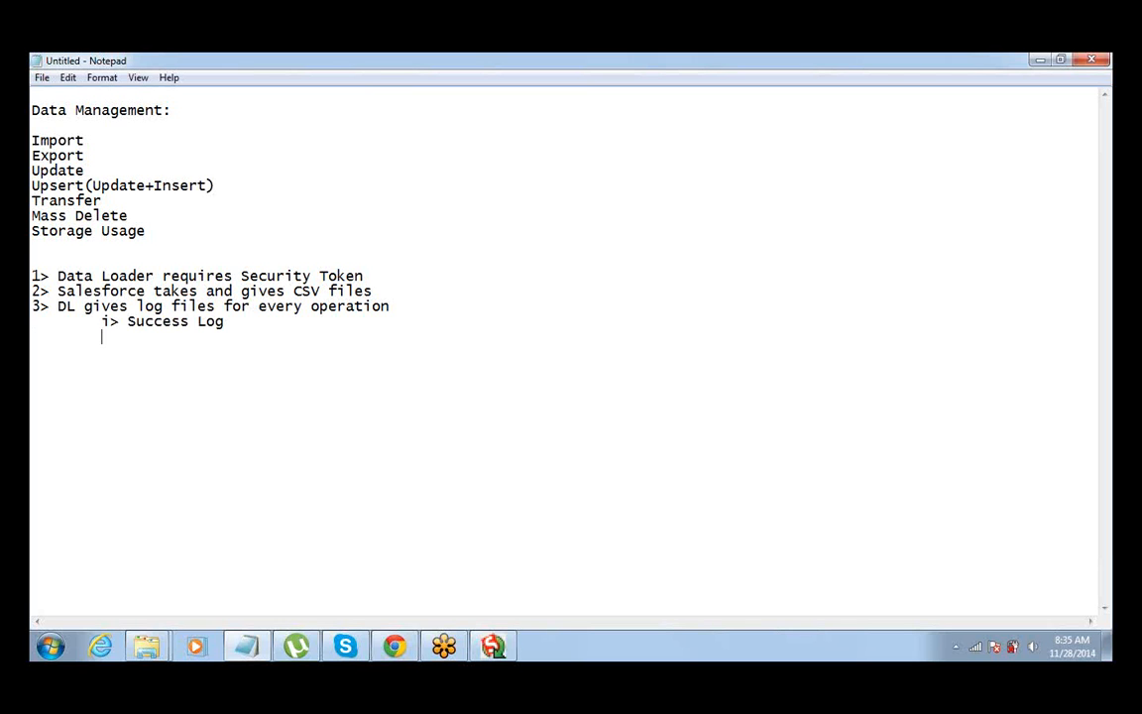
{"action": "type", "text": "ii> "}
{"action": "type", "text": "Error Lo"}
{"action": "type", "text": "gs"}
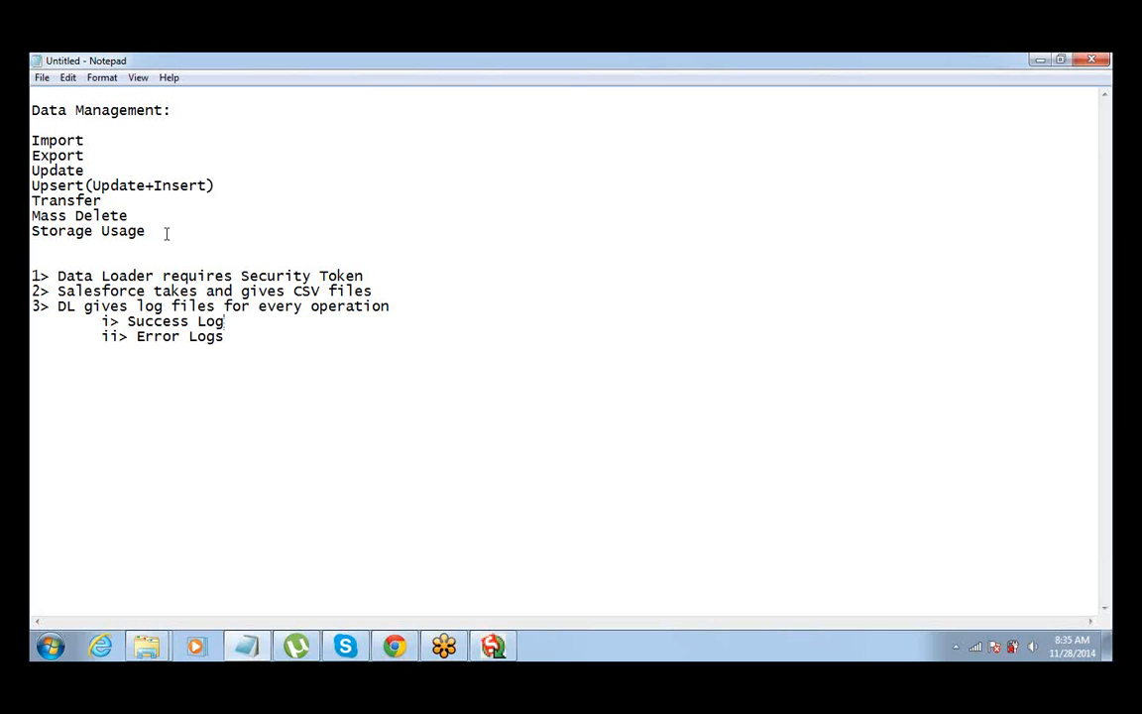
{"action": "type", "text": "s"}
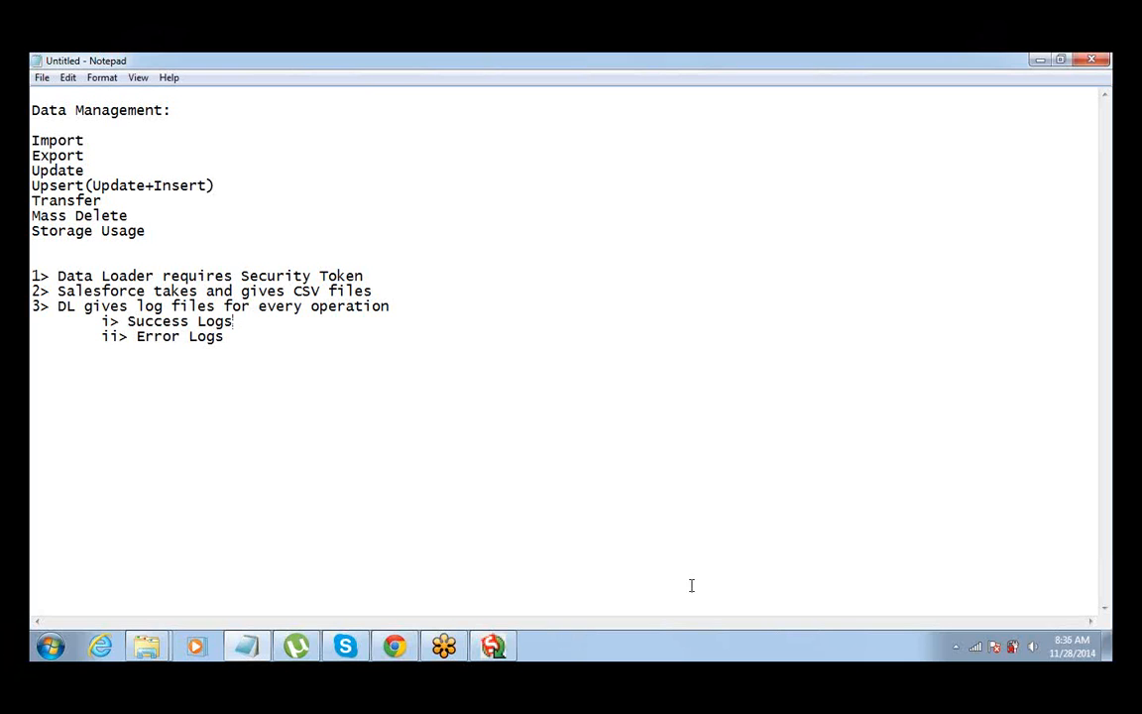
- Set the Notepad notes aside and bring up the Salesforce home page in Chrome
{"action": "left_click", "coordinate": [944, 517]}
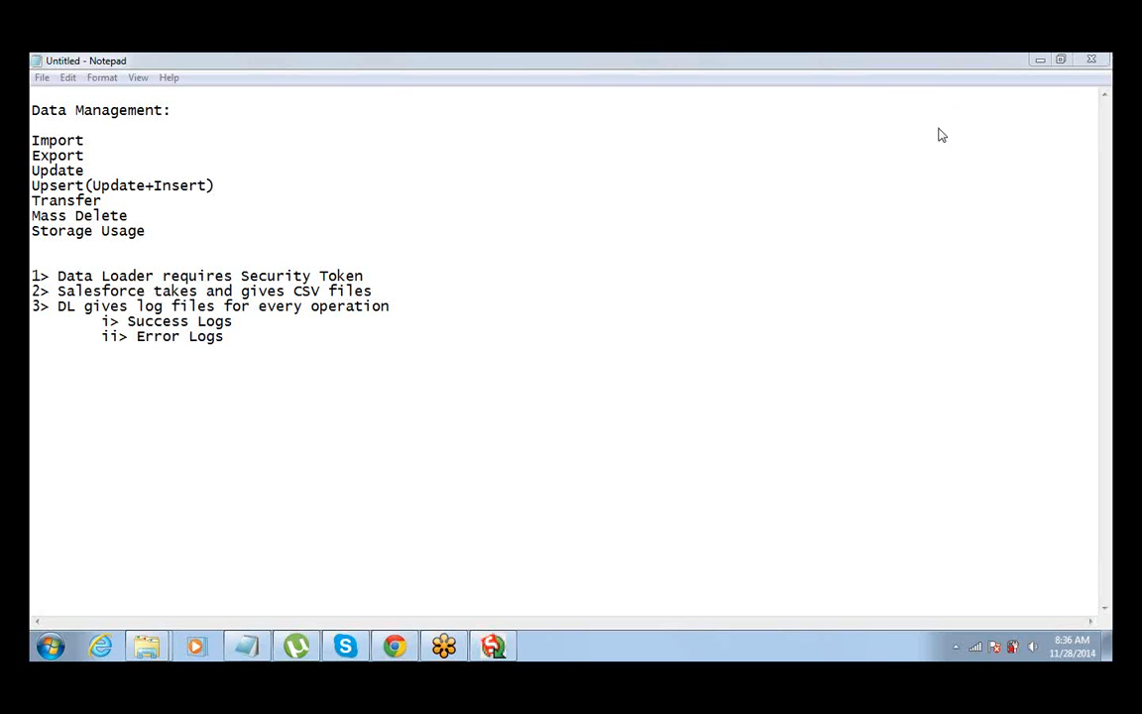
{"action": "key", "text": "alt+Tab"}
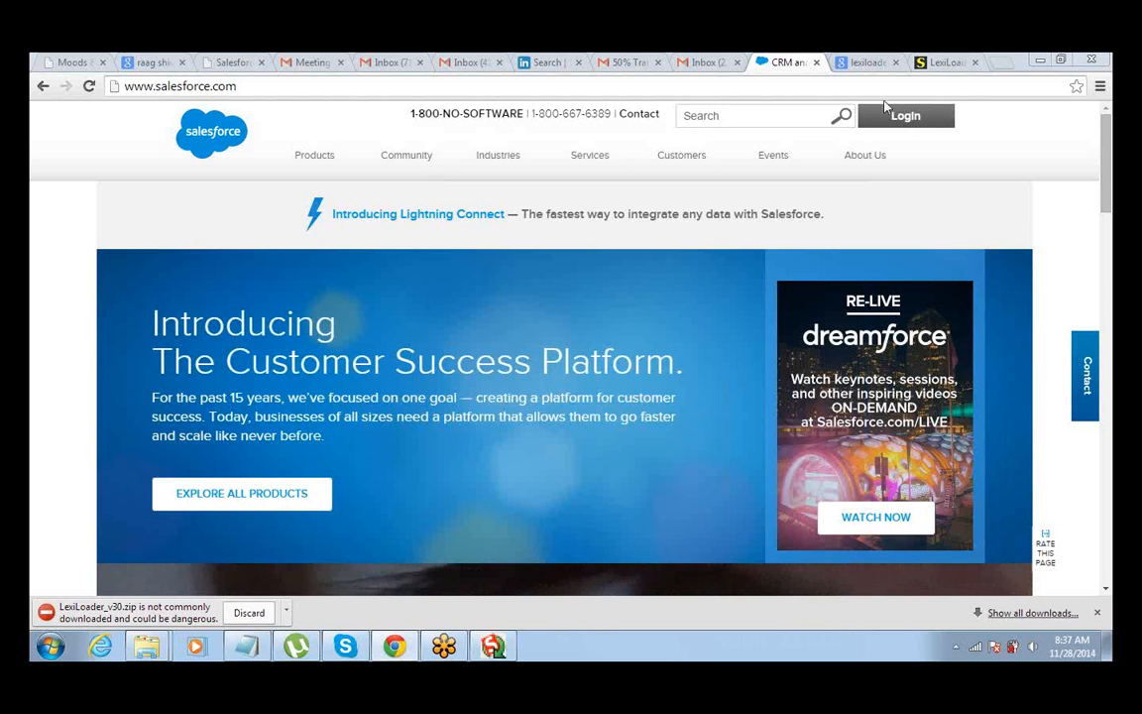
- Log in to Salesforce with the saved username and the account password
{"action": "left_click", "coordinate": [887, 115]}
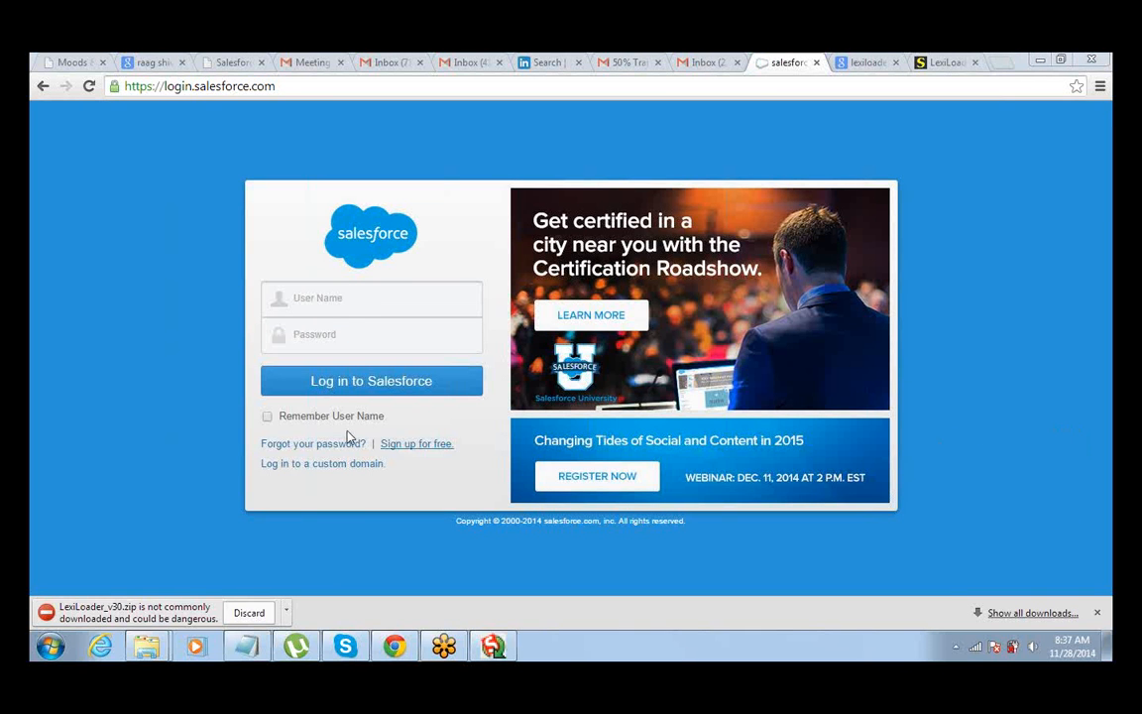
{"action": "left_click", "coordinate": [343, 299]}
{"action": "key", "text": "ctrl+v"}
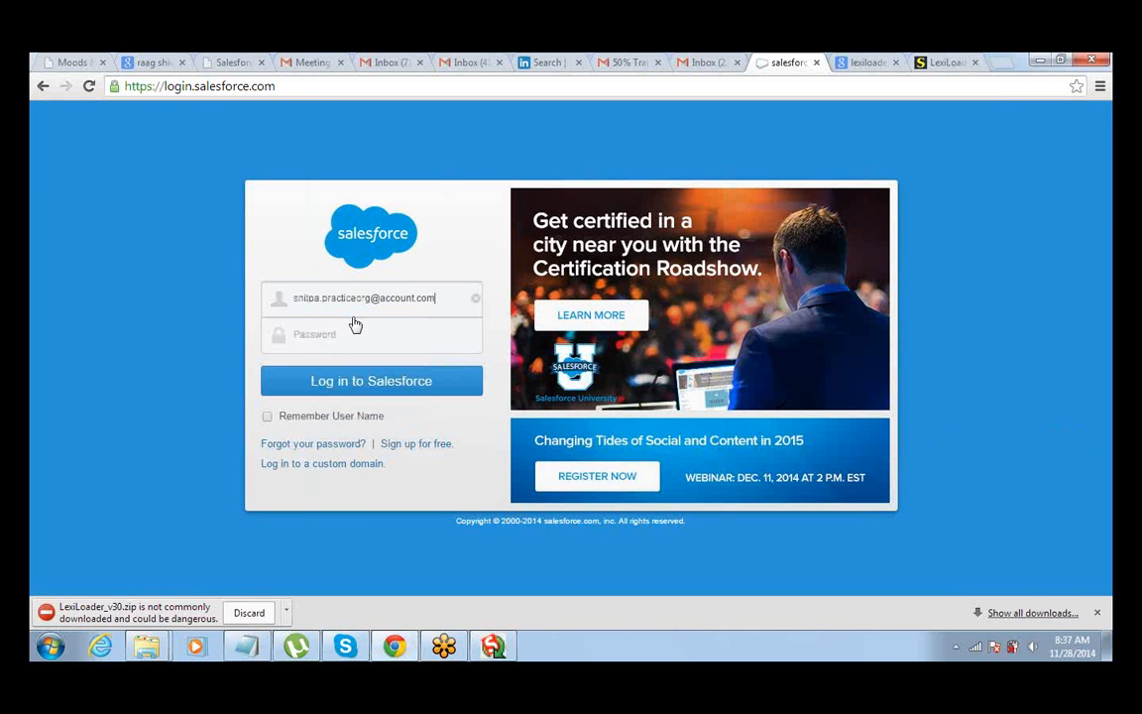
{"action": "left_click", "coordinate": [354, 331]}
{"action": "key", "text": "ctrl+v"}
{"action": "left_click", "coordinate": [397, 383]}
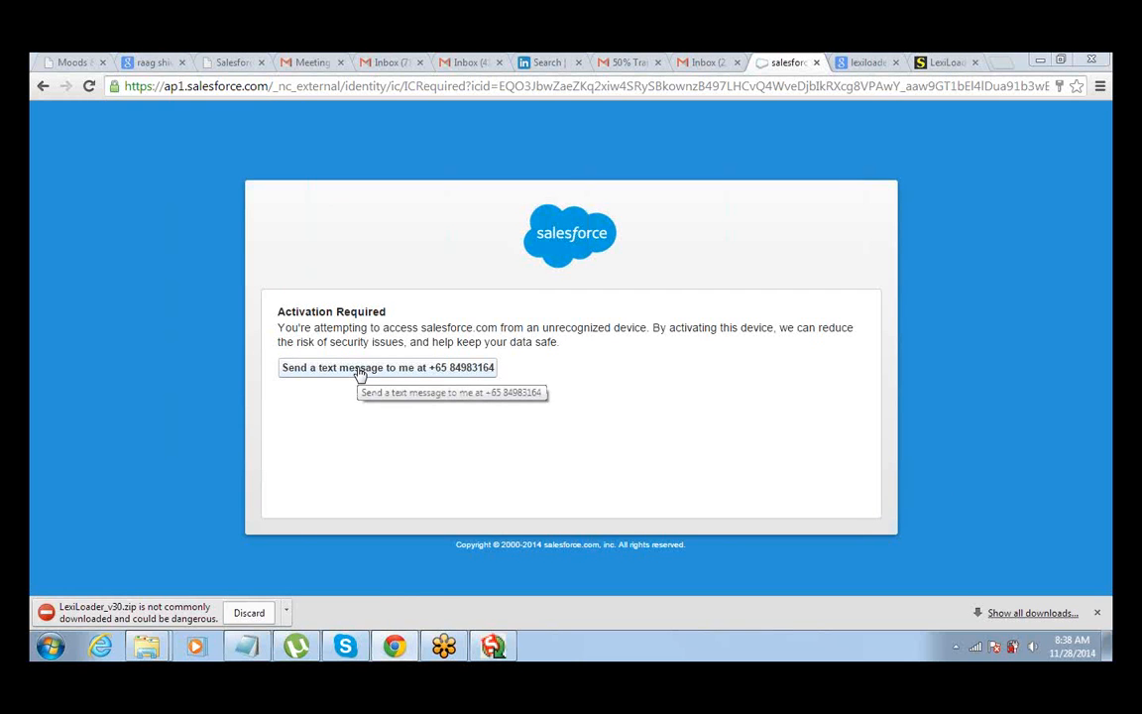
- Highlight the device activation explanation and request a verification code by text message
{"action": "left_click_drag", "start_coordinate": [314, 327], "coordinate": [760, 329]}
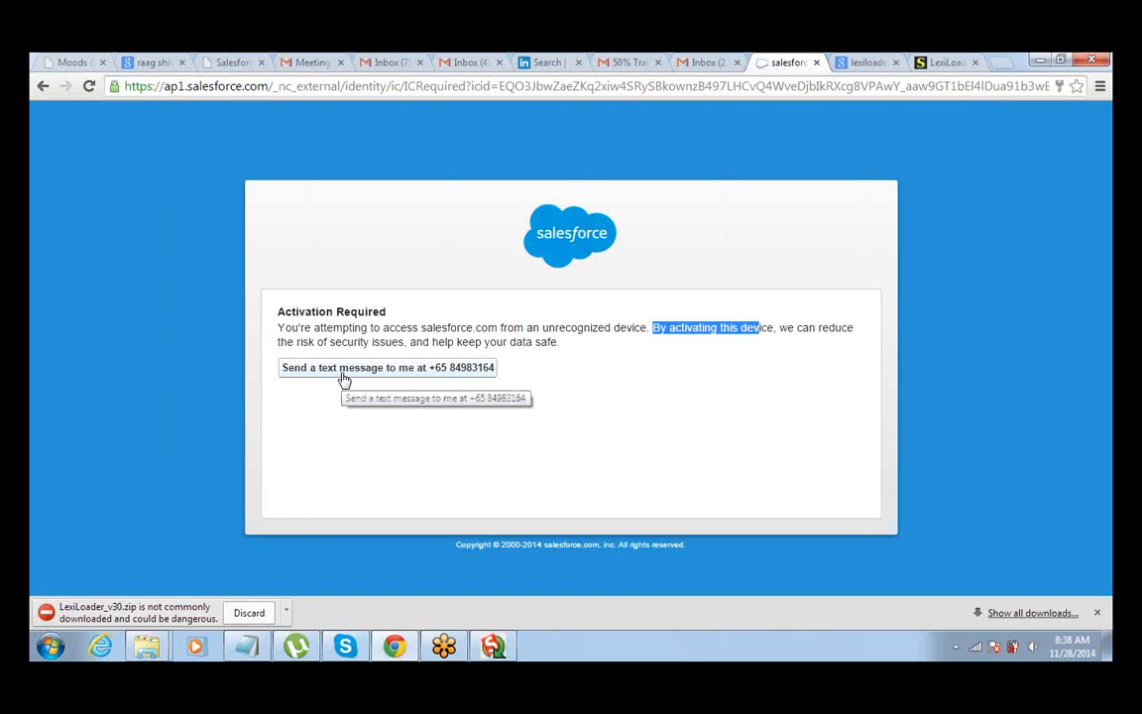
{"action": "left_click", "coordinate": [344, 377]}
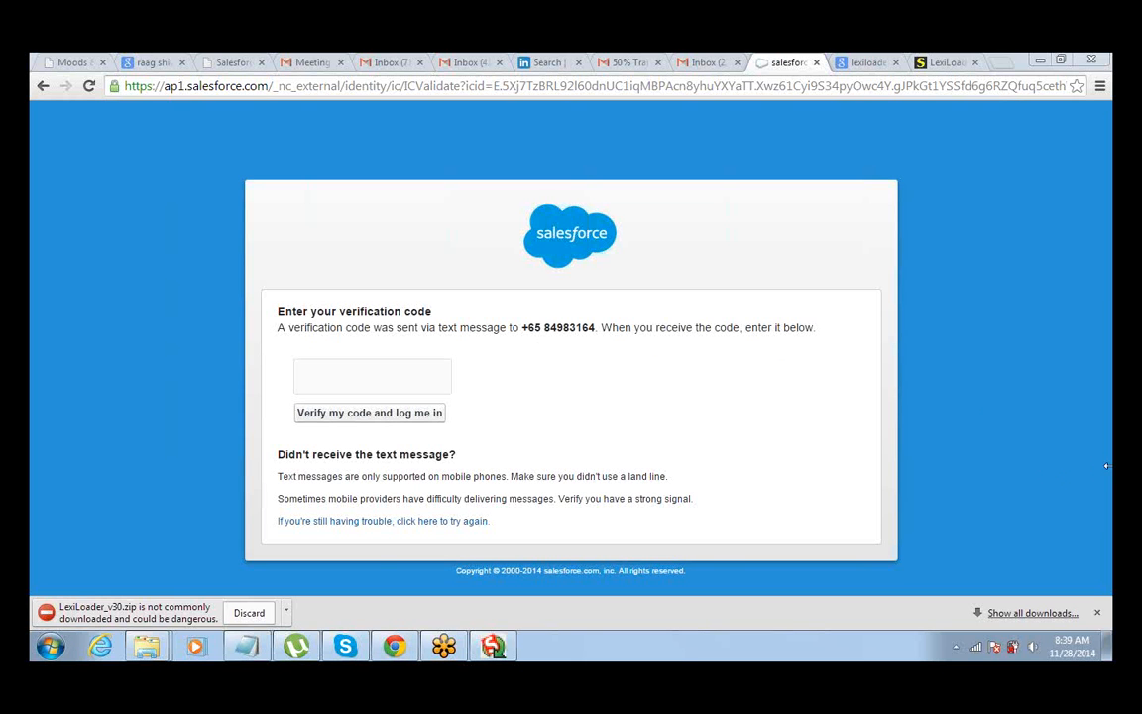
- Request a fresh text code and submit the received verification code to finish logging in
{"action": "left_click", "coordinate": [370, 524]}
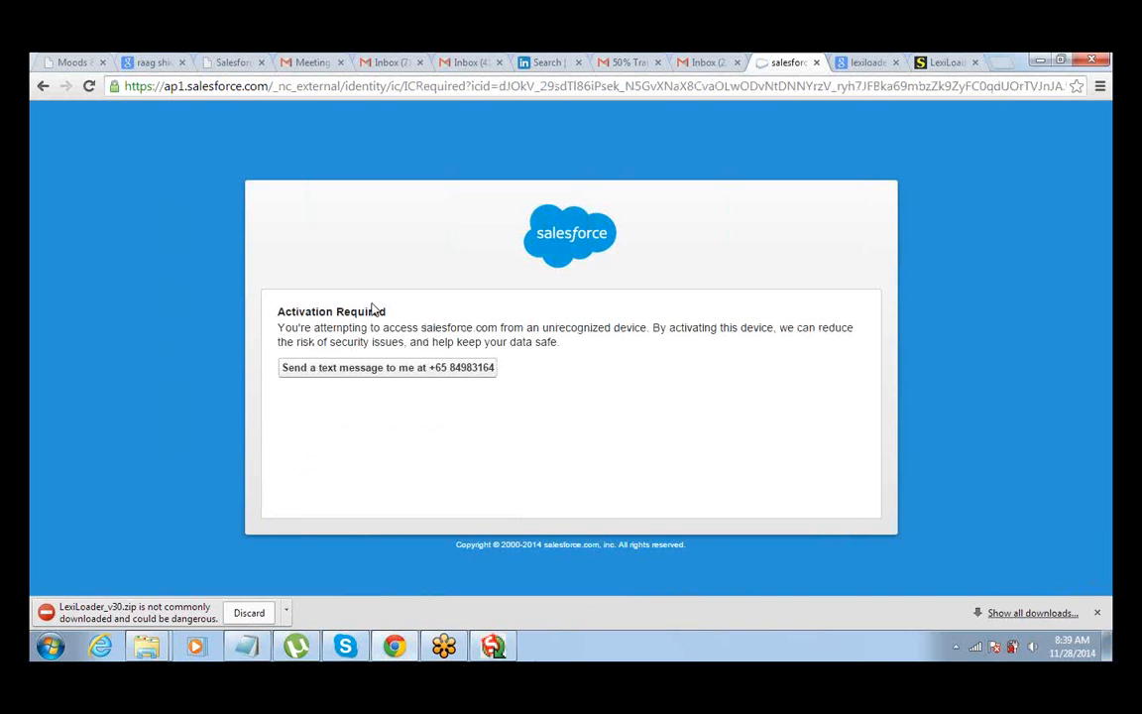
{"action": "left_click", "coordinate": [386, 375]}
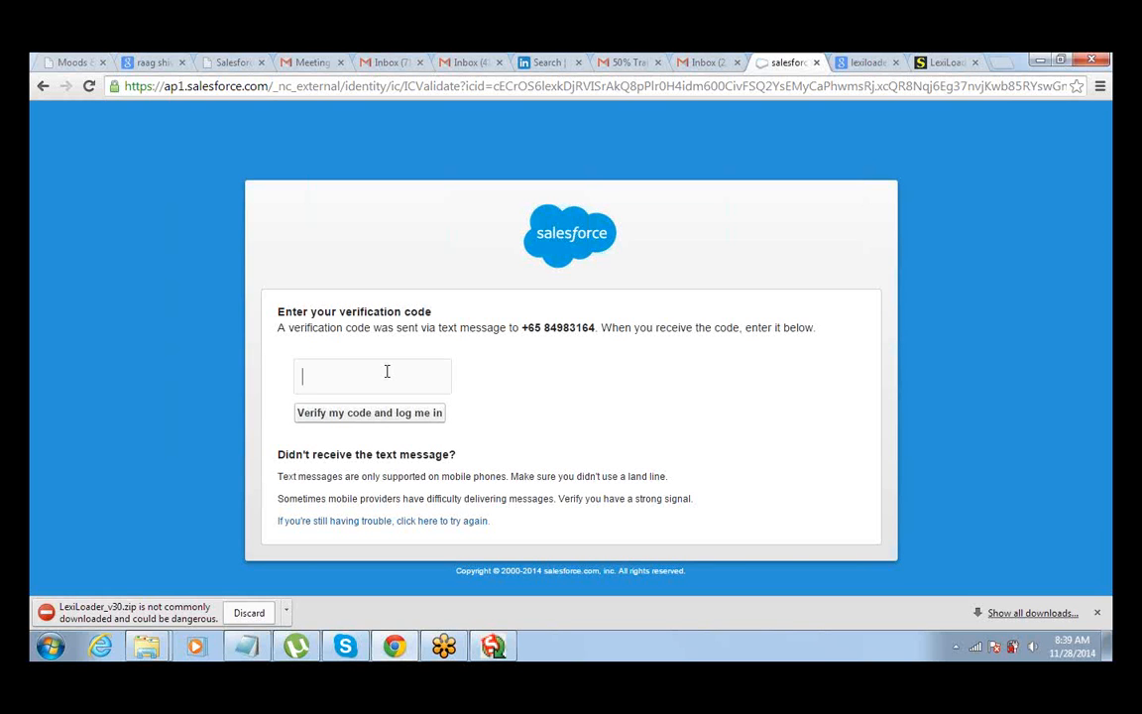
{"action": "key", "text": "Return"}
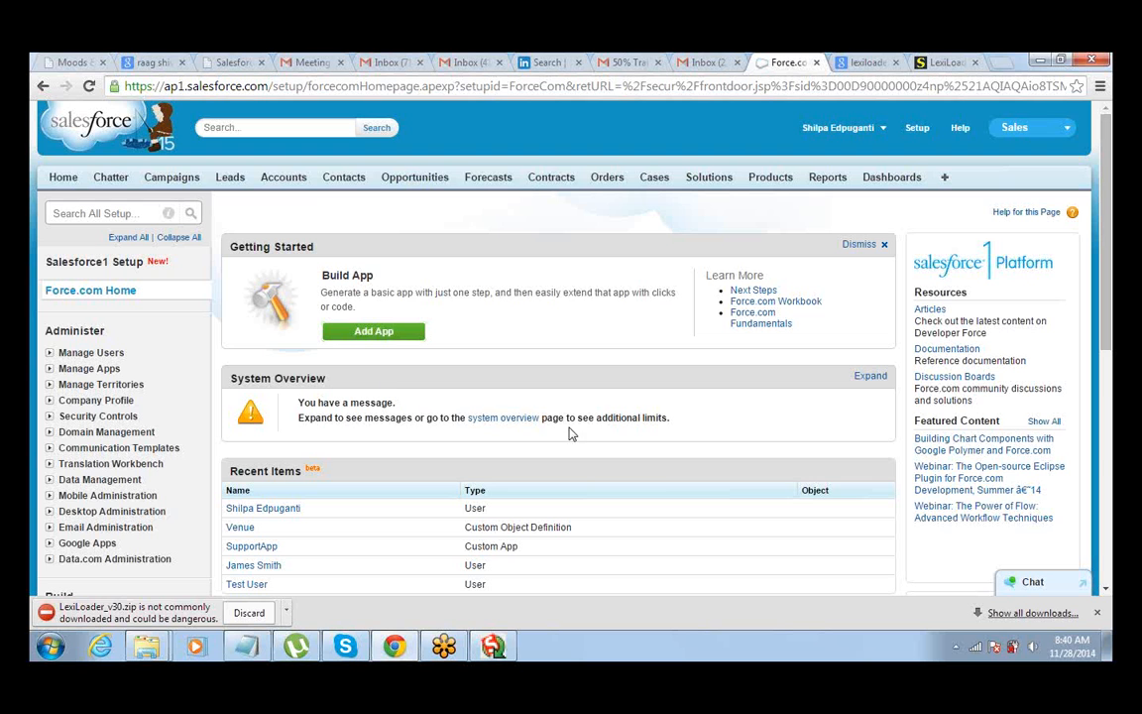
{"action": "scroll", "coordinate": [665, 492], "scroll_direction": "down", "scroll_amount": 5}
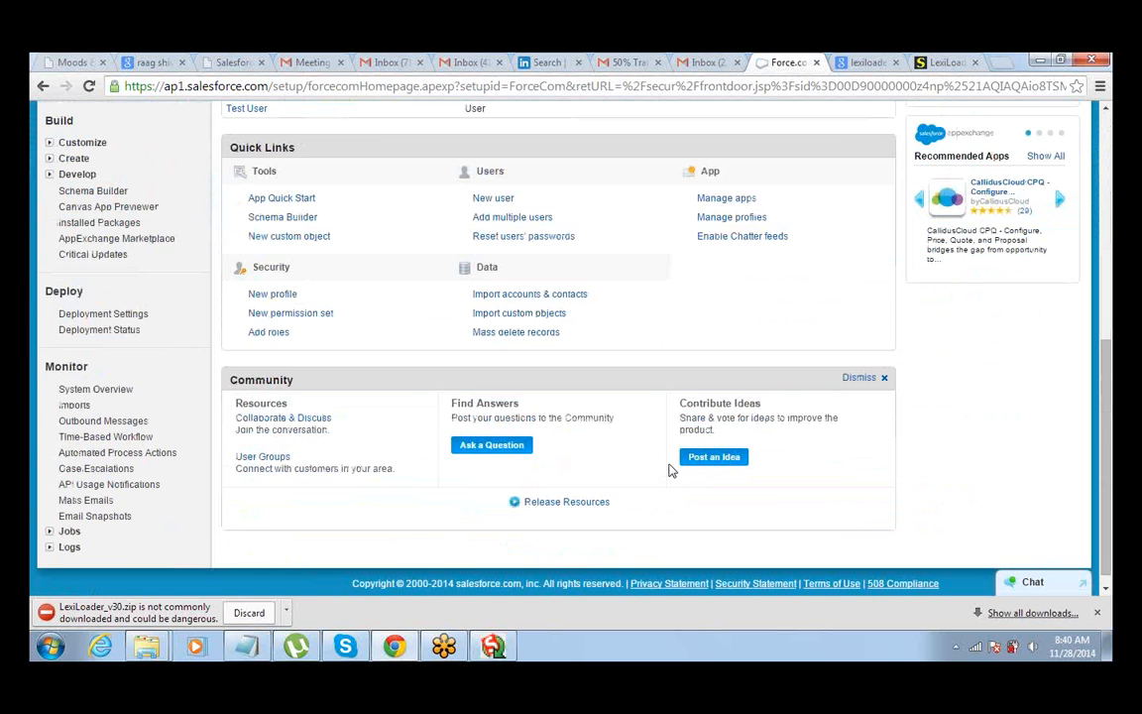
{"action": "scroll", "coordinate": [669, 470], "scroll_direction": "up", "scroll_amount": 5}
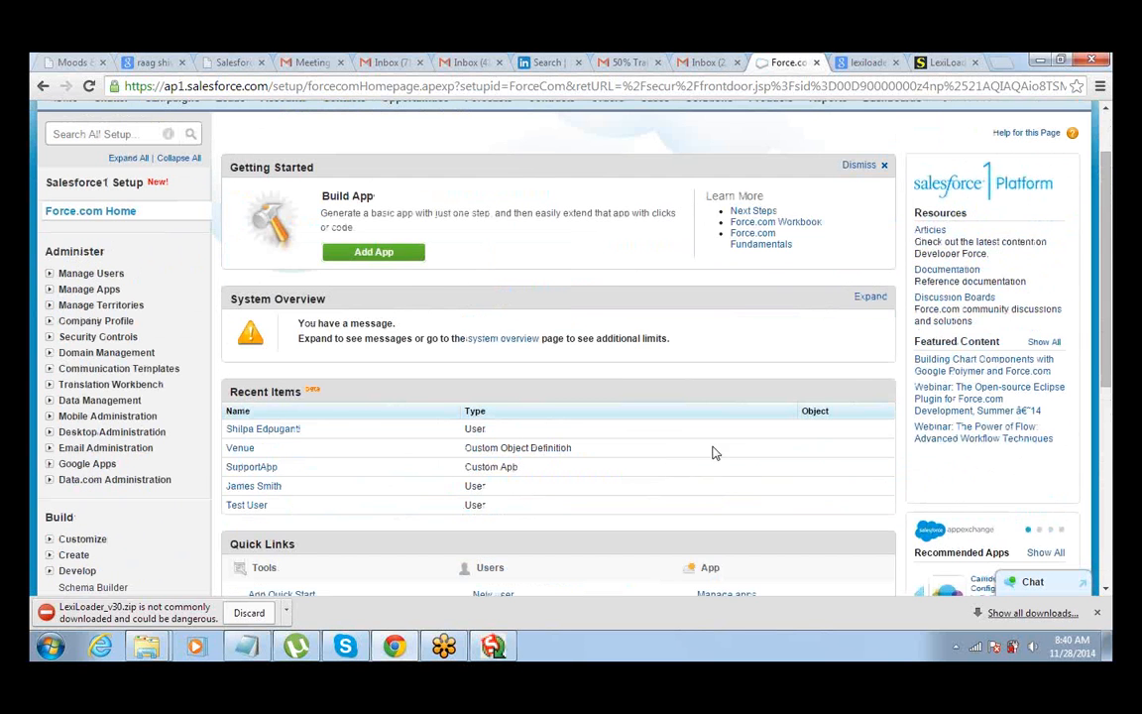
{"action": "scroll", "coordinate": [714, 451], "scroll_direction": "up", "scroll_amount": 1}
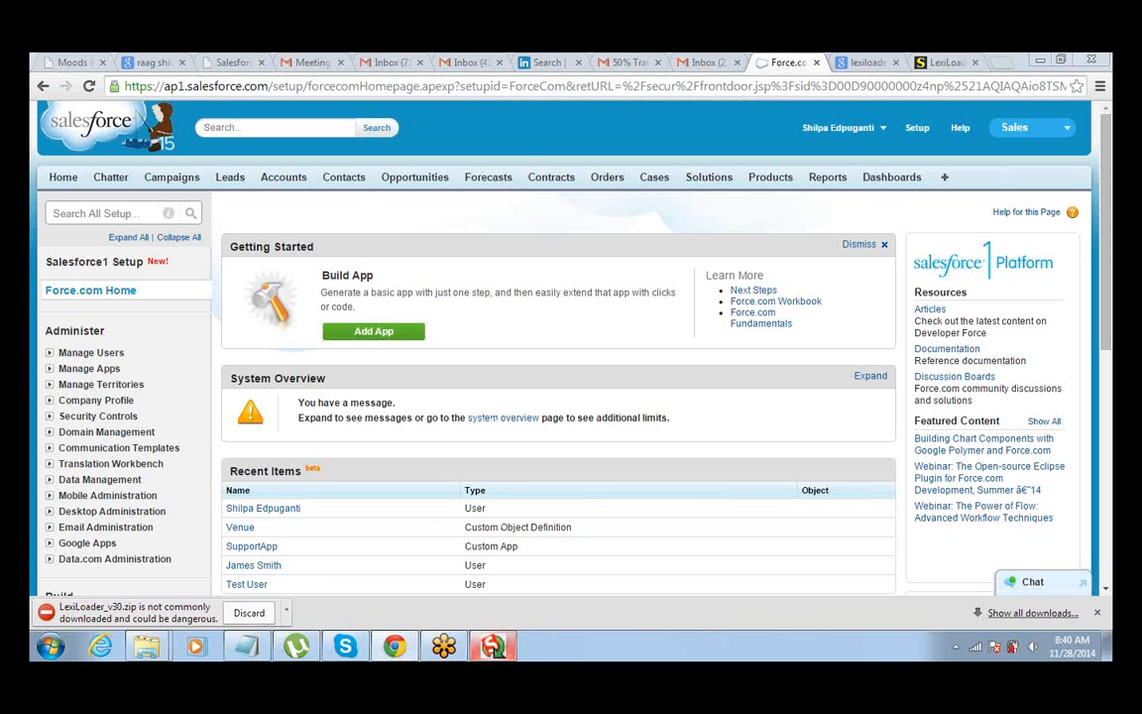
{"action": "mouse_move", "coordinate": [503, 663]}
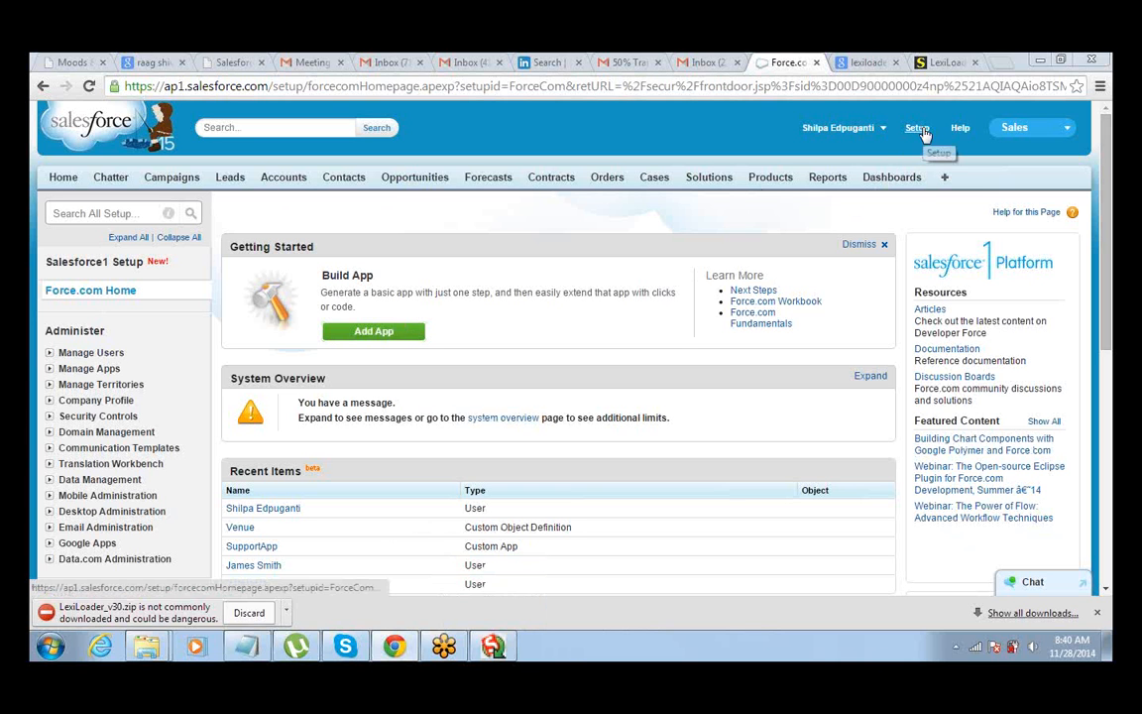
- Go to My Settings > Personal > Reset My Security Token and dismiss the download bar
{"action": "left_click", "coordinate": [851, 128]}
{"action": "left_click", "coordinate": [811, 179]}
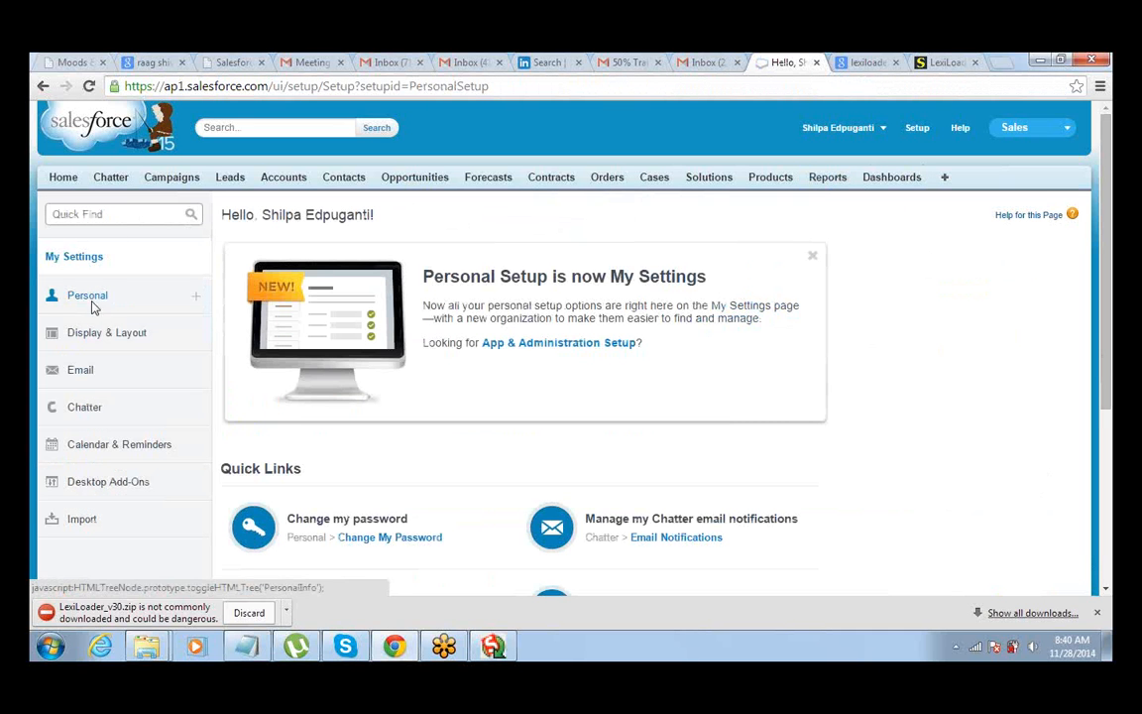
{"action": "left_click", "coordinate": [85, 296]}
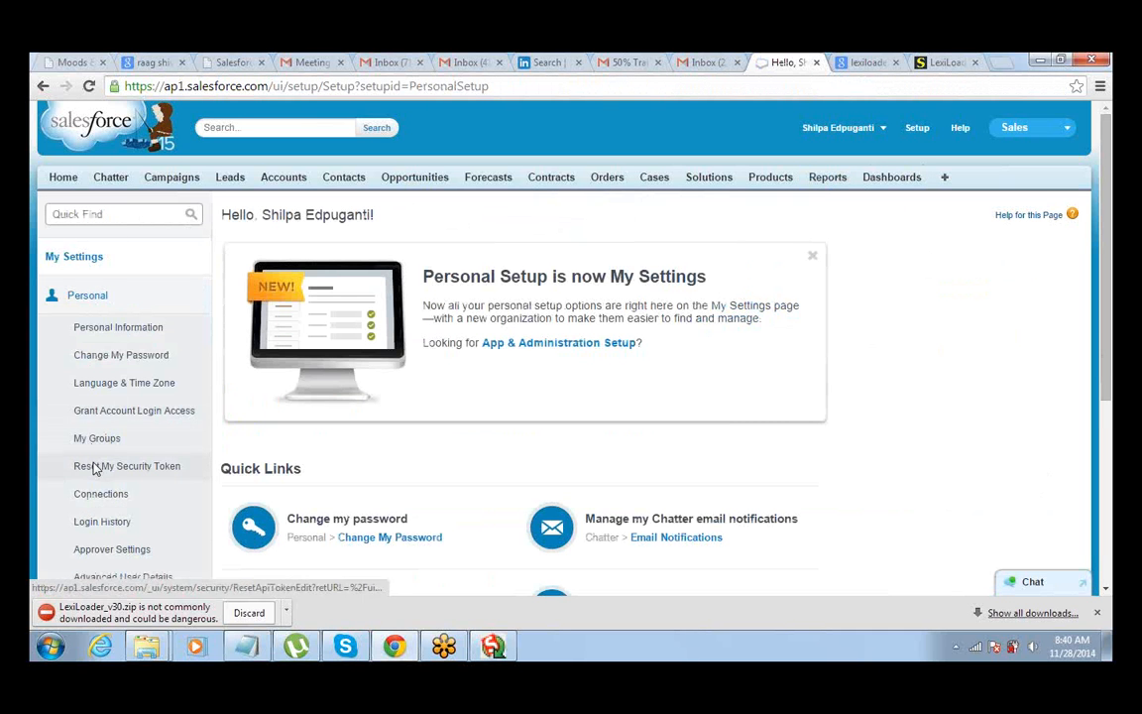
{"action": "left_click", "coordinate": [93, 466]}
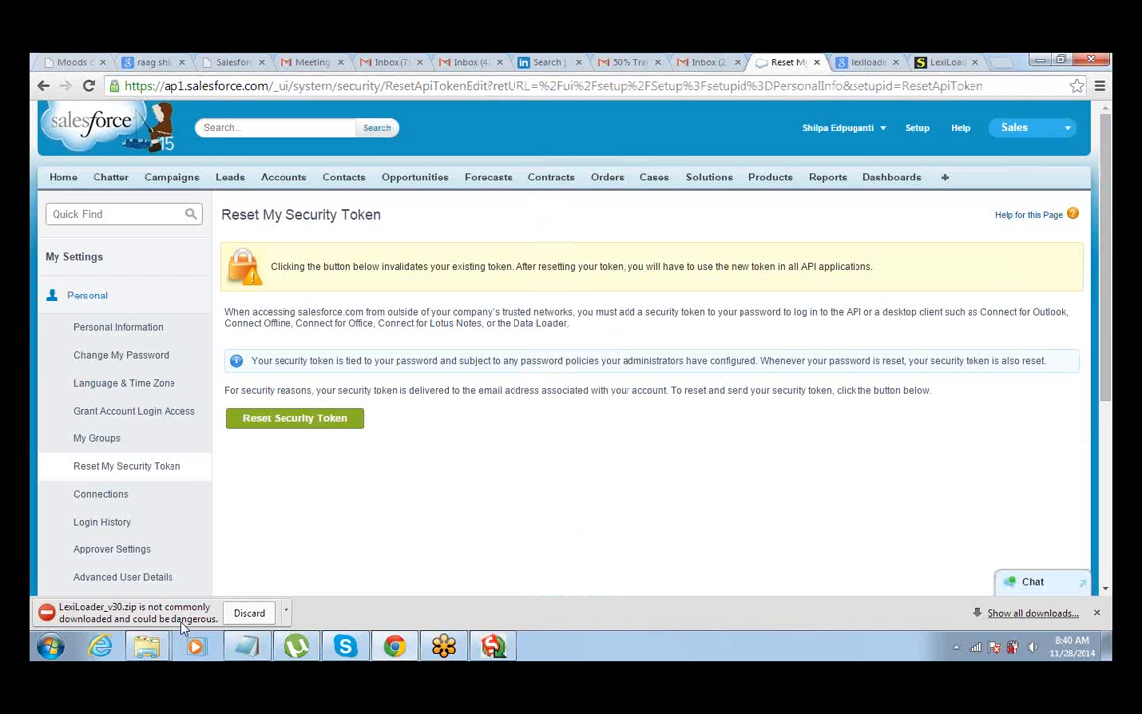
{"action": "left_click", "coordinate": [1099, 616]}
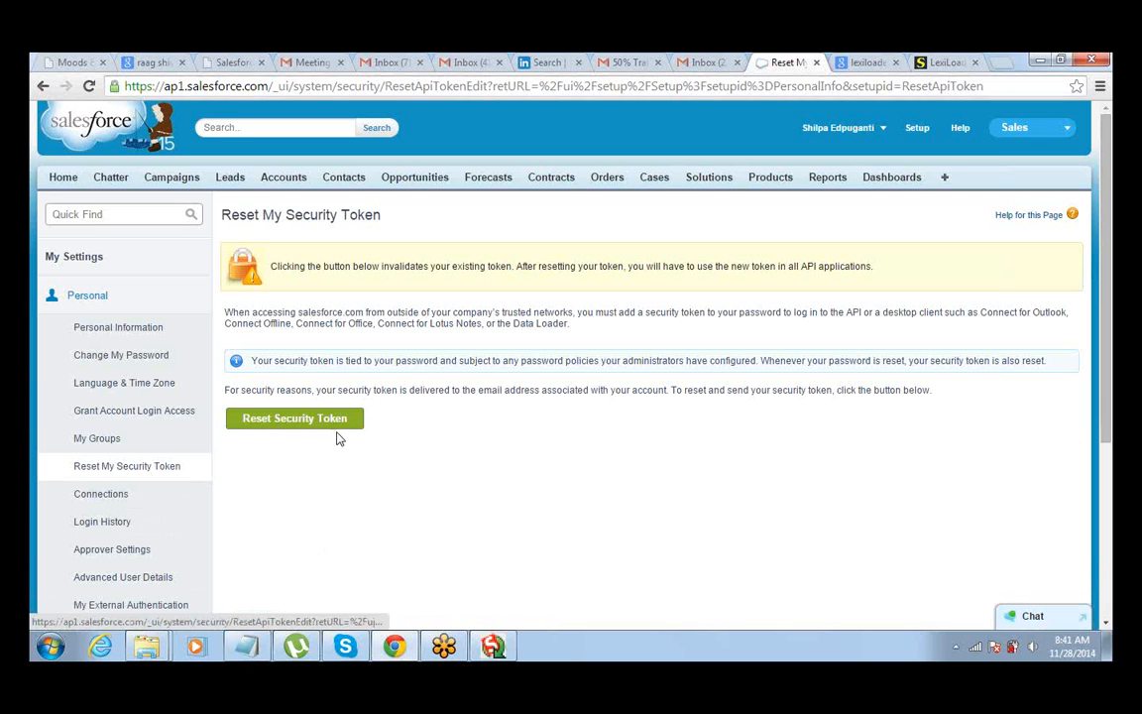
- Reset the security token and highlight the e-mail address it was sent to
{"action": "left_click", "coordinate": [263, 424]}
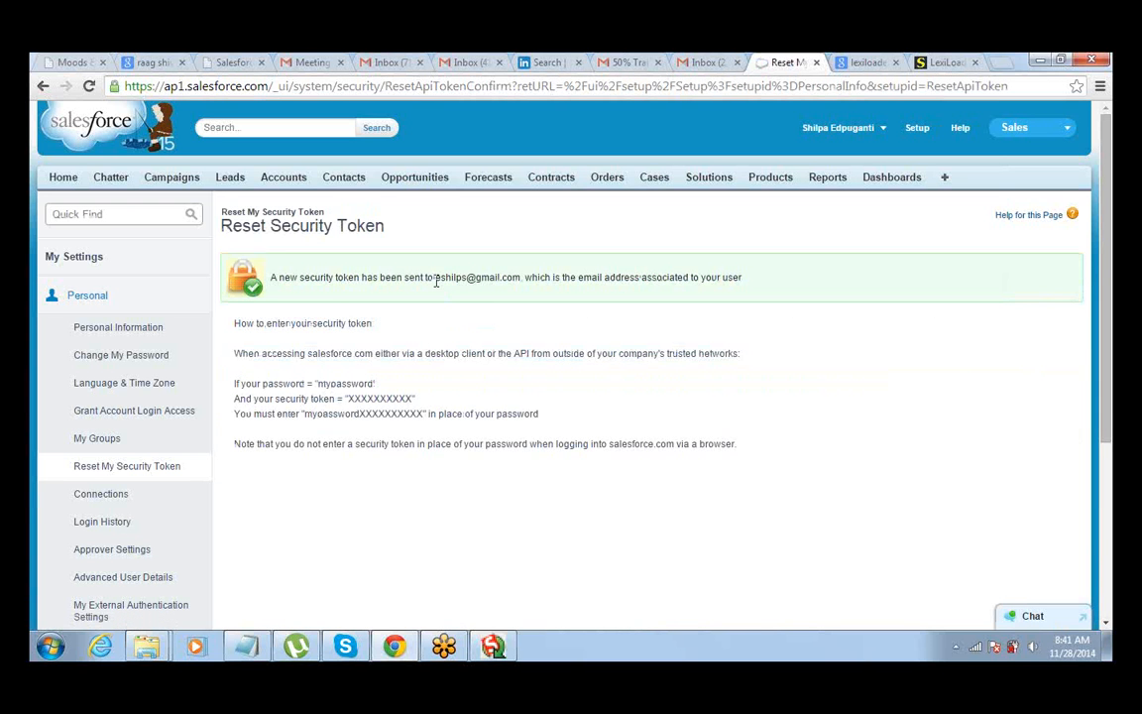
{"action": "left_click_drag", "start_coordinate": [436, 281], "coordinate": [509, 280]}
{"action": "left_click", "coordinate": [511, 278]}
{"action": "left_click_drag", "start_coordinate": [519, 278], "coordinate": [431, 282]}
- Highlight the example password, security token and combined password-plus-token on the page
{"action": "double_click", "coordinate": [362, 382]}
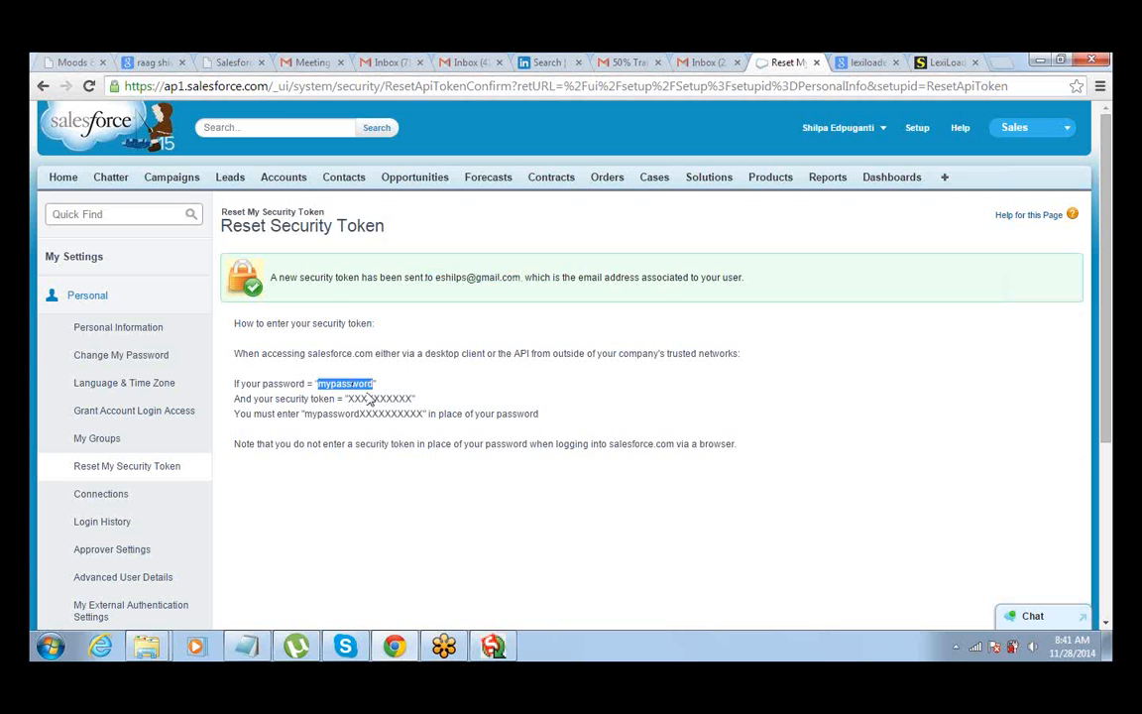
{"action": "left_click", "coordinate": [369, 397]}
{"action": "double_click", "coordinate": [370, 398]}
{"action": "left_click", "coordinate": [365, 416]}
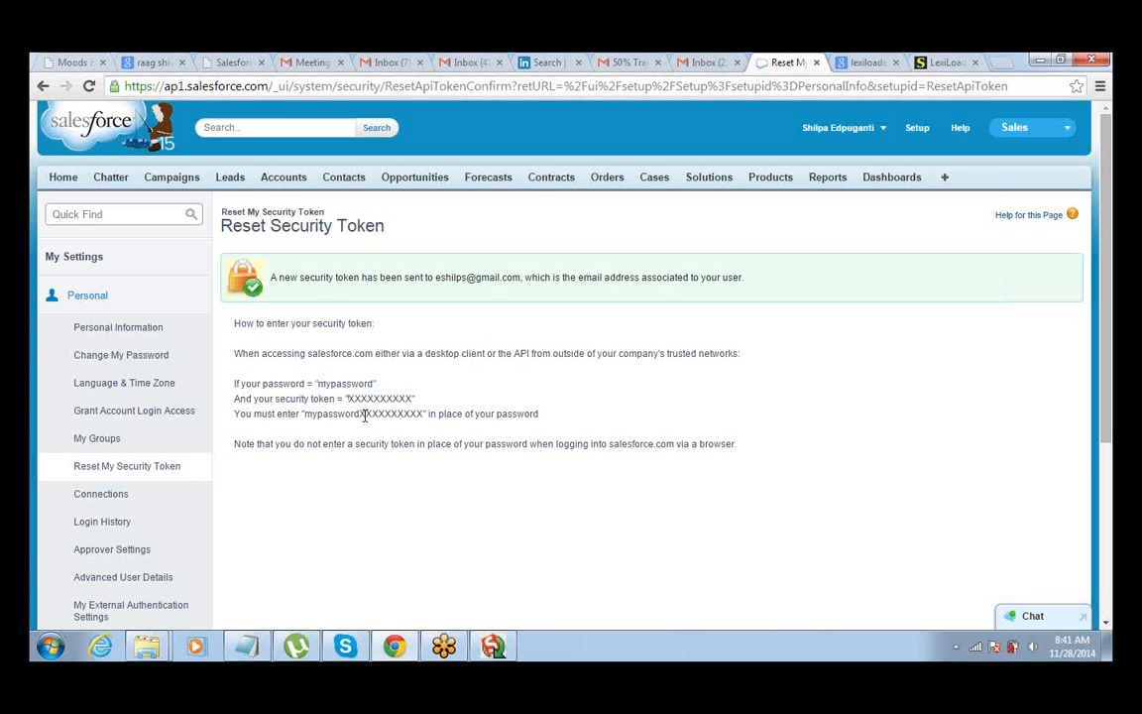
{"action": "double_click", "coordinate": [365, 415]}
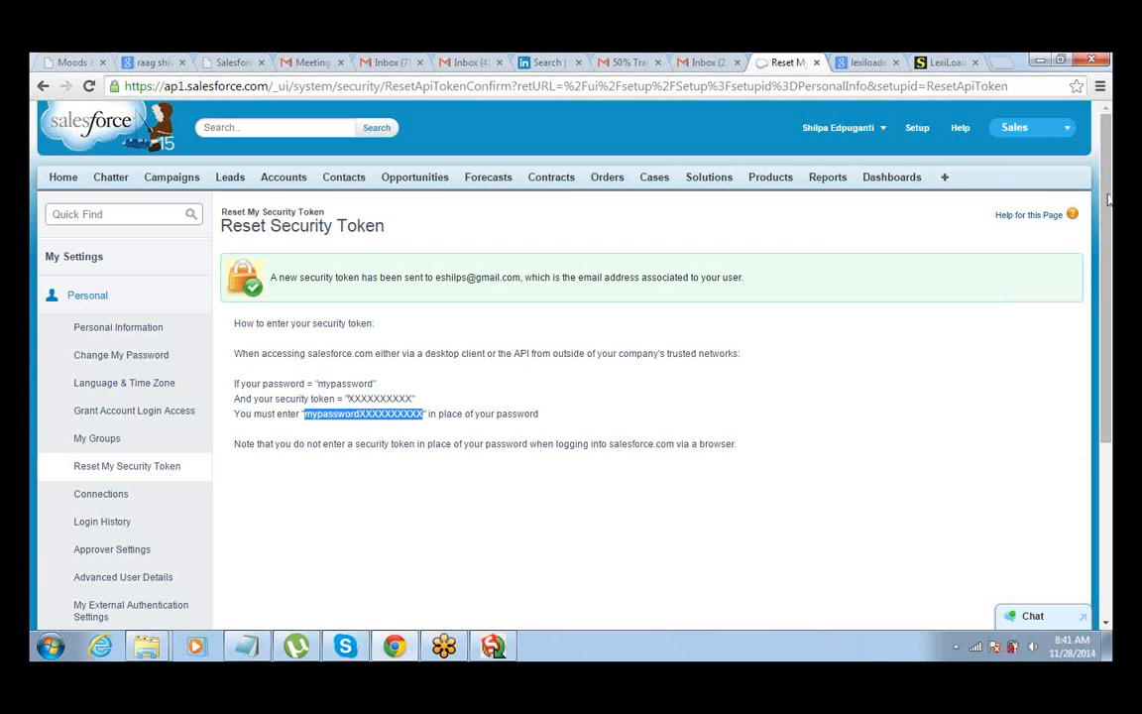
{"action": "left_click", "coordinate": [1103, 96]}
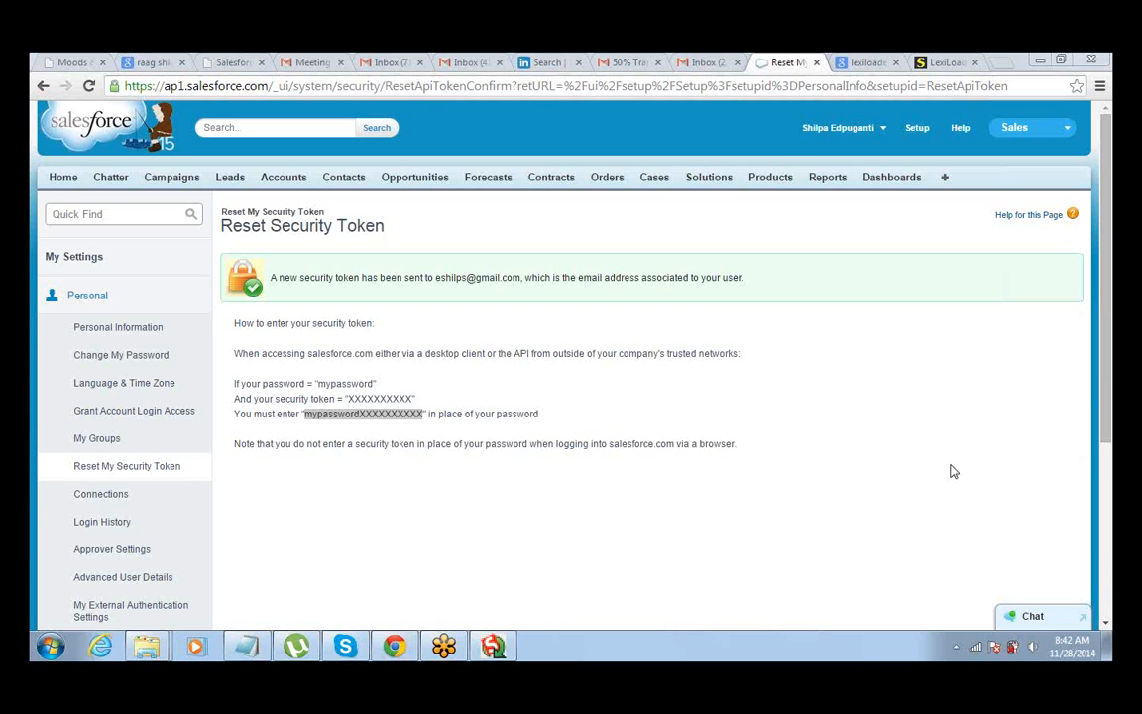
- Paste the new security token on its own line below the Notepad notes, then bring Data Loader forward
{"action": "left_click", "coordinate": [264, 647]}
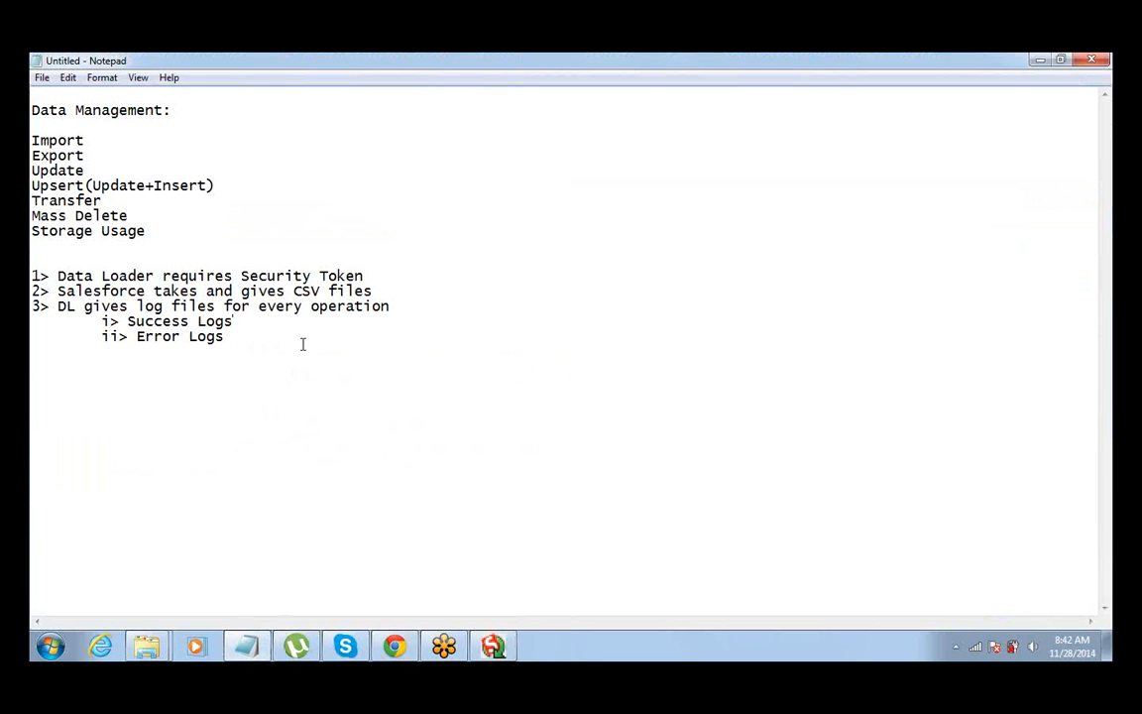
{"action": "key", "text": "Return"}
{"action": "key", "text": "Return"}
{"action": "key", "text": "Return"}
{"action": "key", "text": "ctrl+v"}
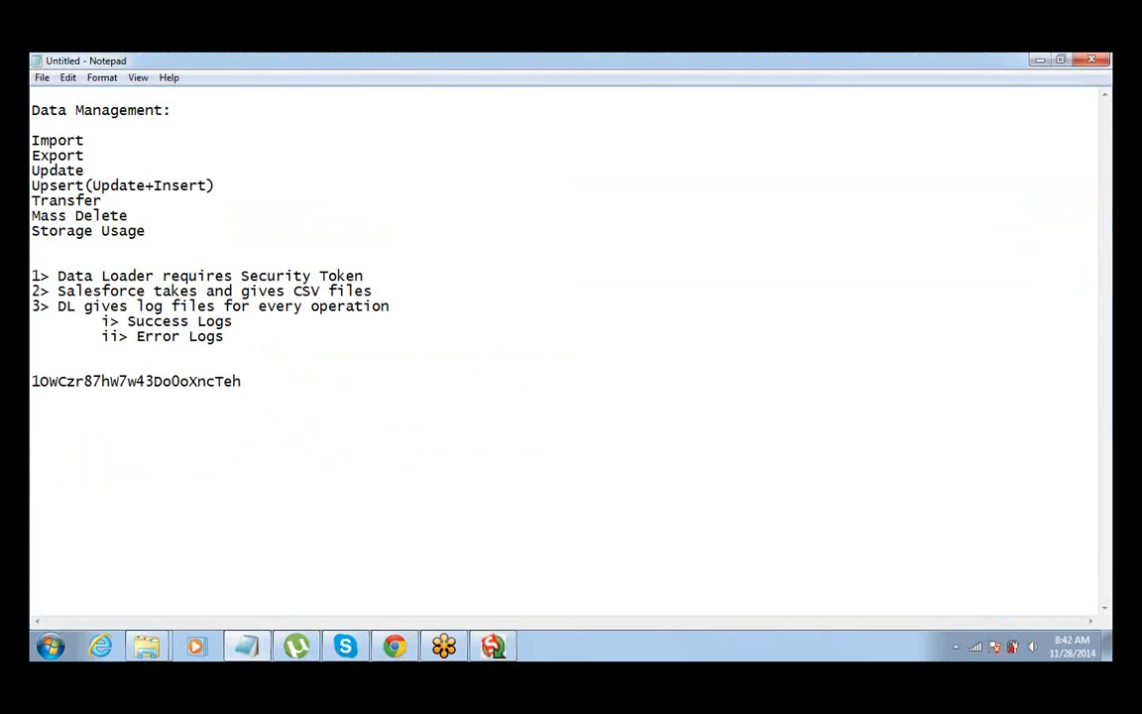
{"action": "left_click", "coordinate": [881, 111]}
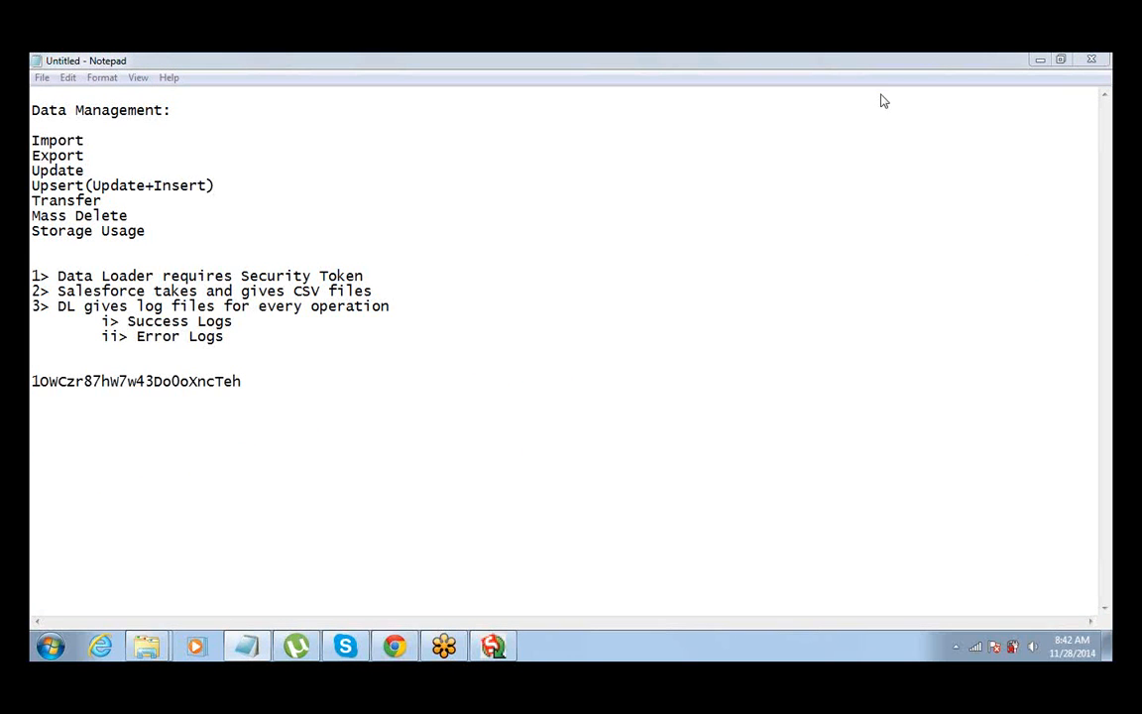
{"action": "left_click", "coordinate": [270, 385]}
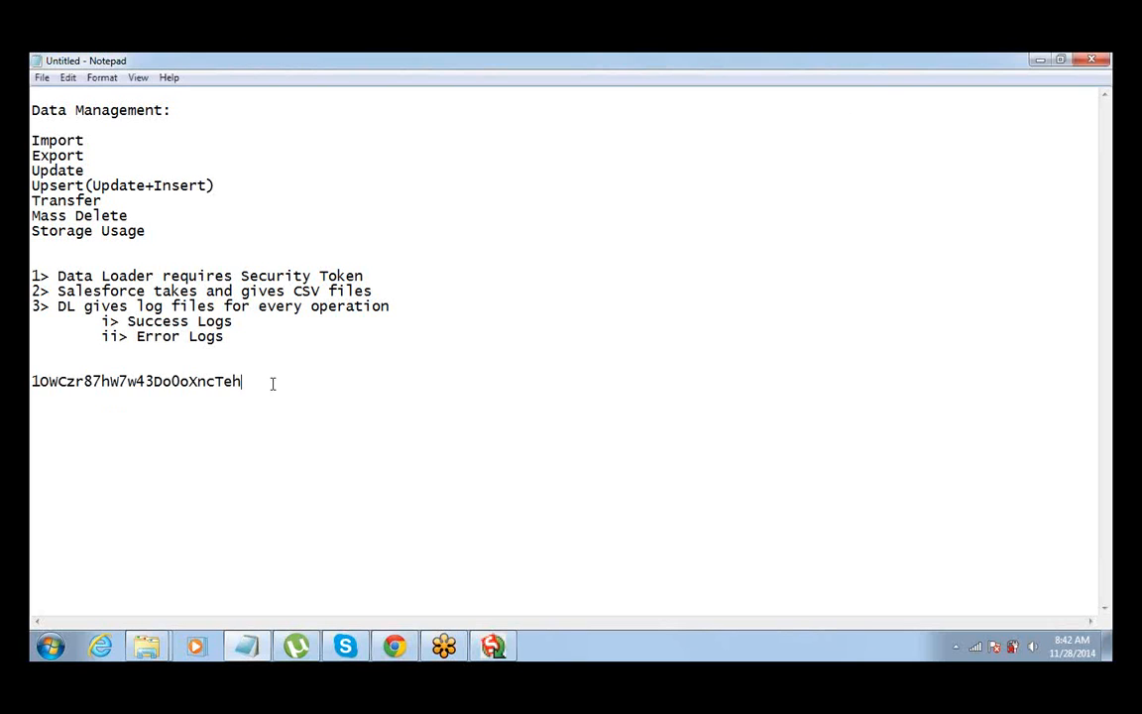
{"action": "left_click_drag", "start_coordinate": [273, 382], "coordinate": [31, 384]}
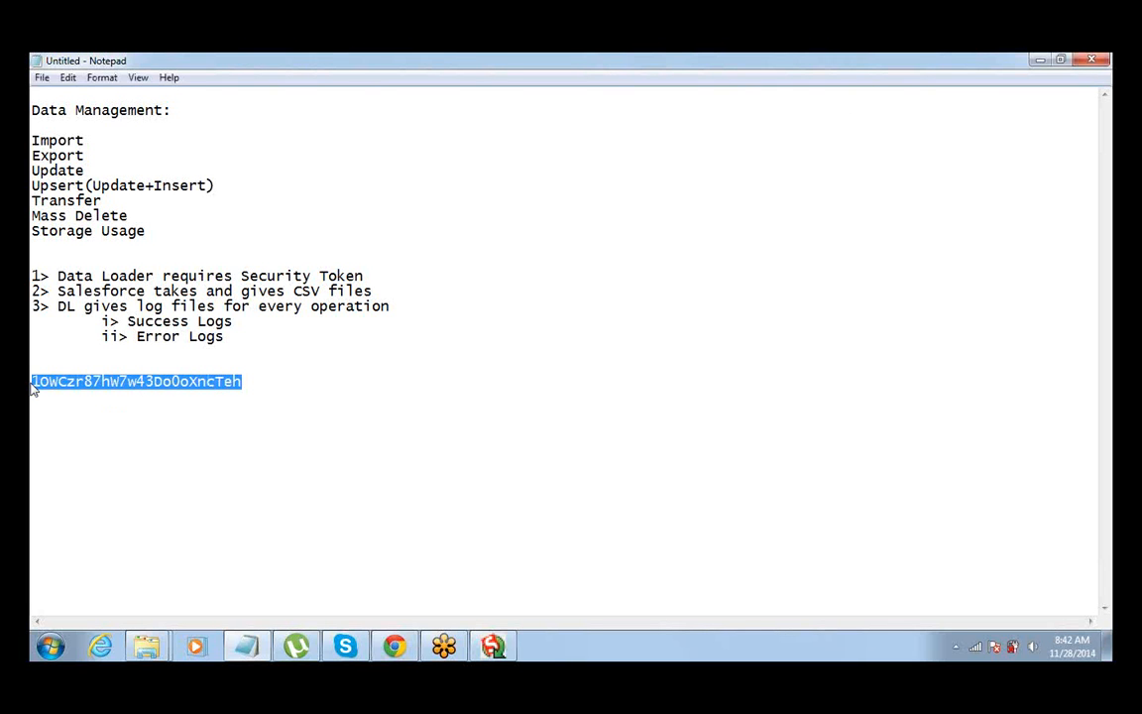
{"action": "left_click", "coordinate": [36, 385]}
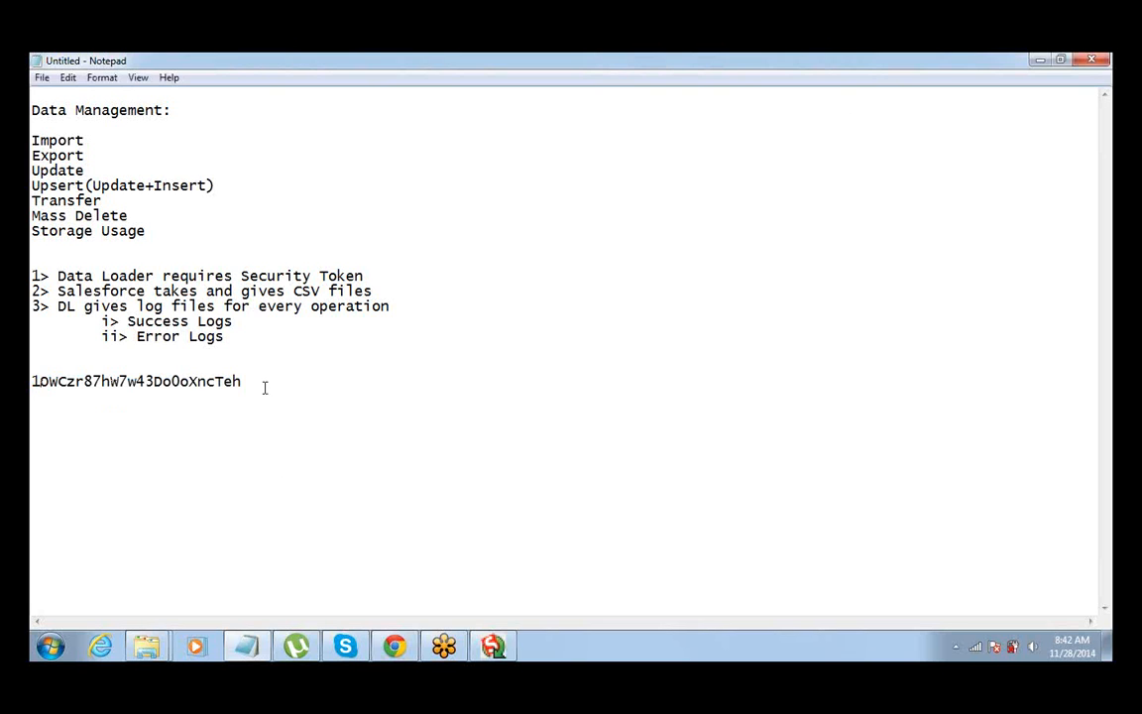
{"action": "left_click", "coordinate": [486, 646]}
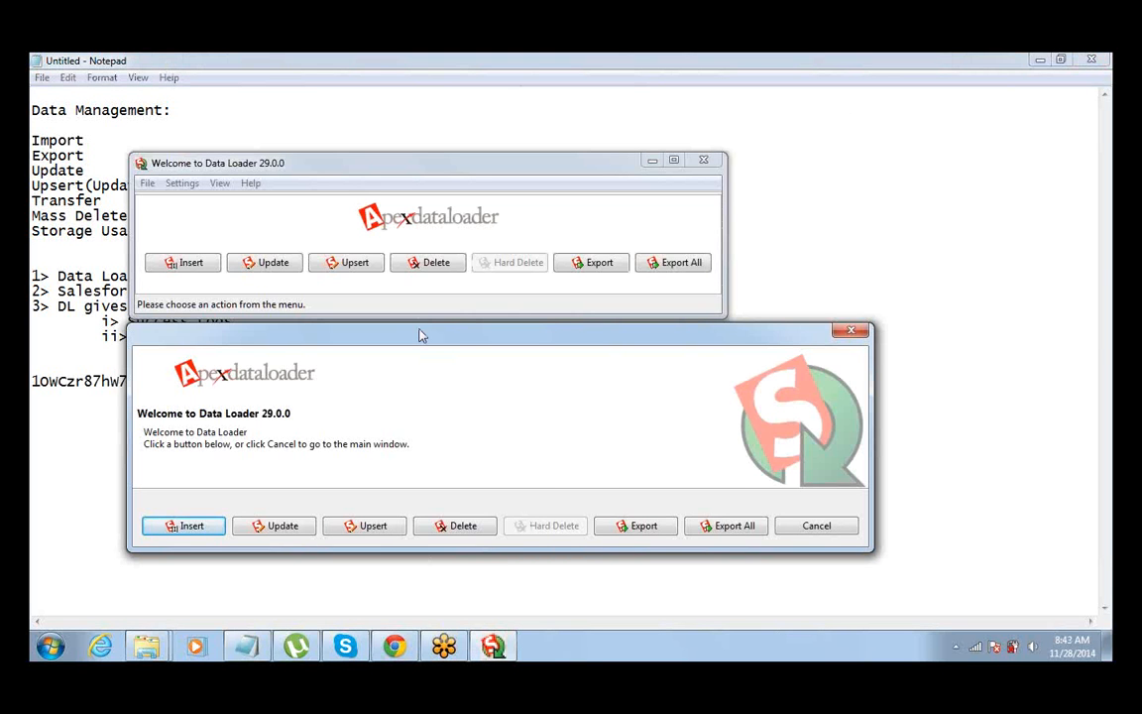
- Start Data Loader's Insert wizard and select the existing username
{"action": "left_click_drag", "start_coordinate": [423, 324], "coordinate": [477, 186]}
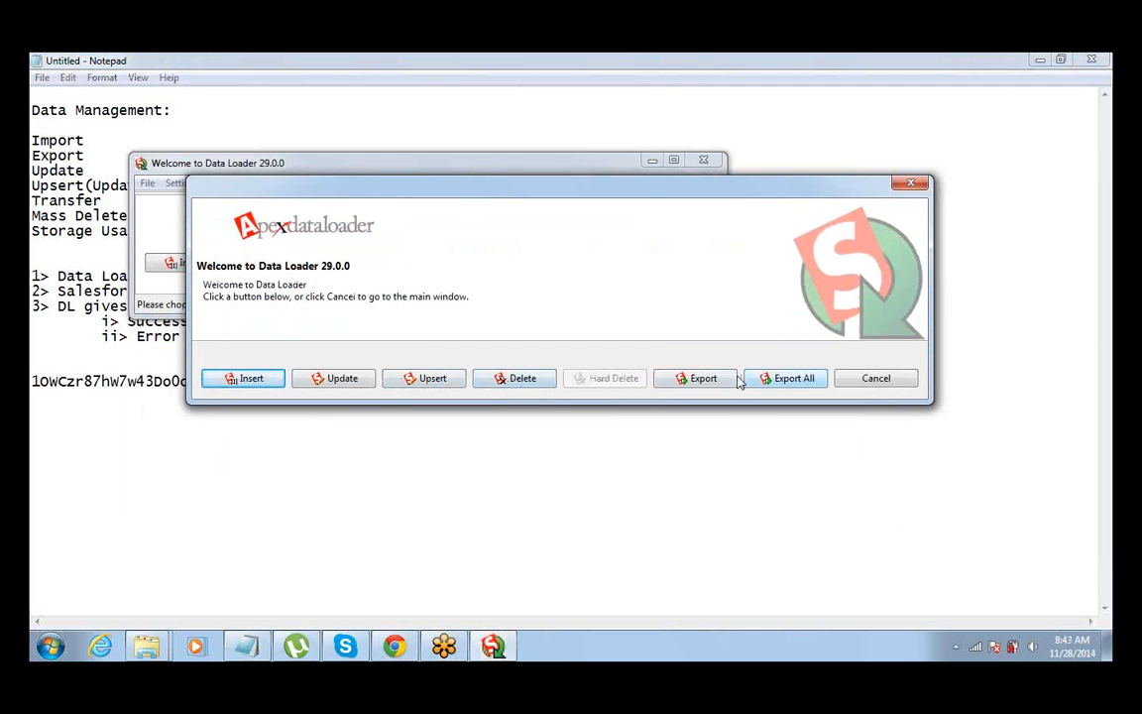
{"action": "left_click", "coordinate": [235, 379]}
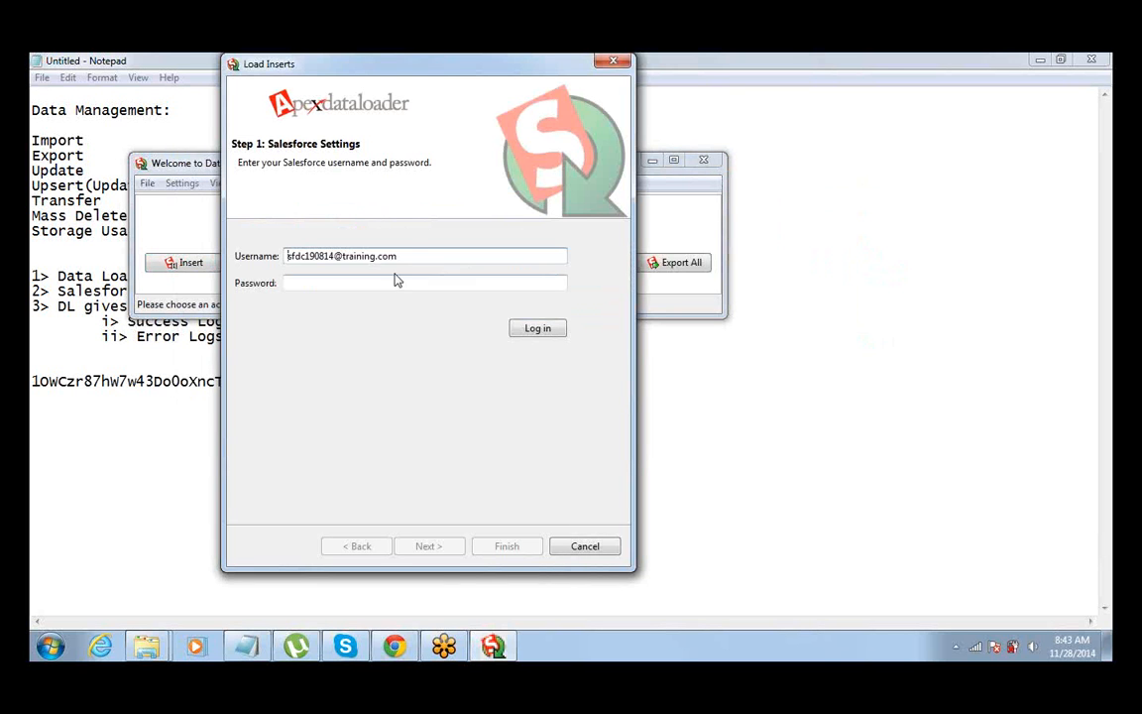
{"action": "left_click_drag", "start_coordinate": [402, 256], "coordinate": [283, 255]}
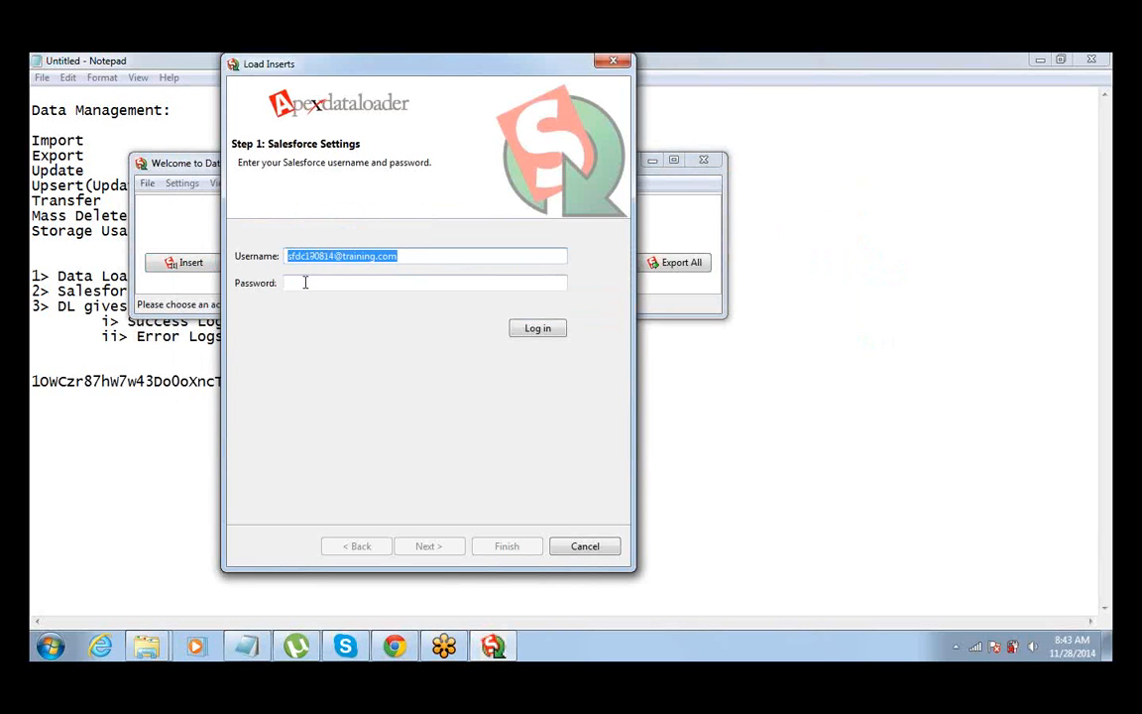
{"action": "left_click", "coordinate": [305, 283]}
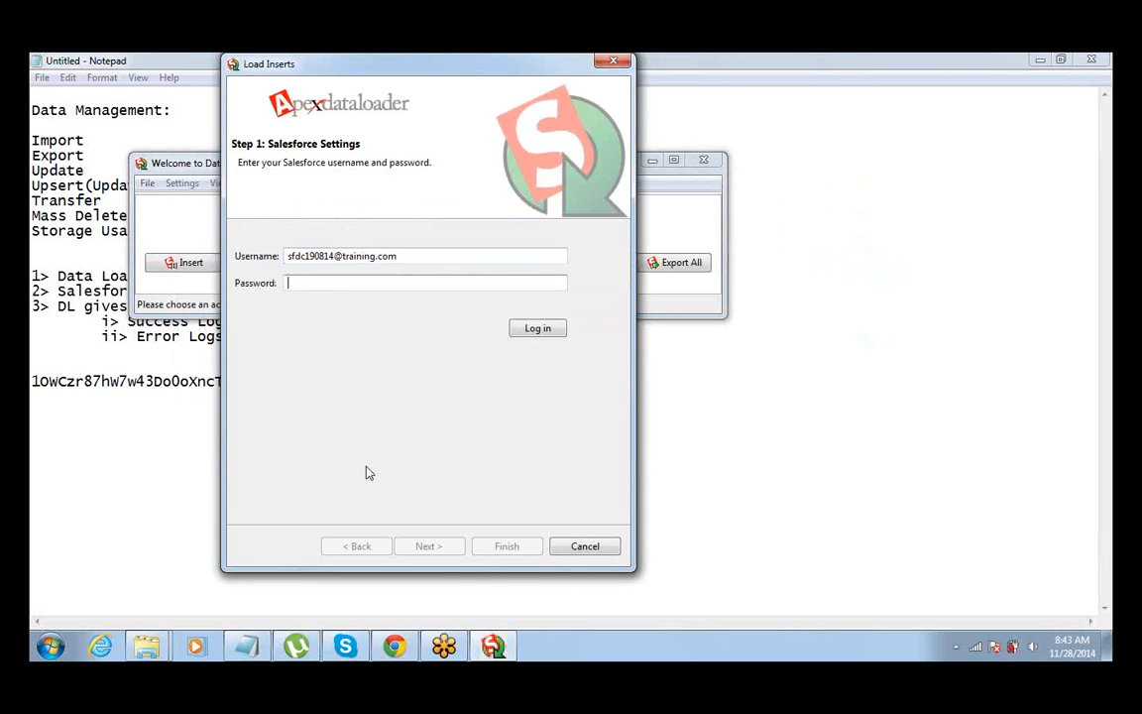
{"action": "left_click", "coordinate": [1098, 87]}
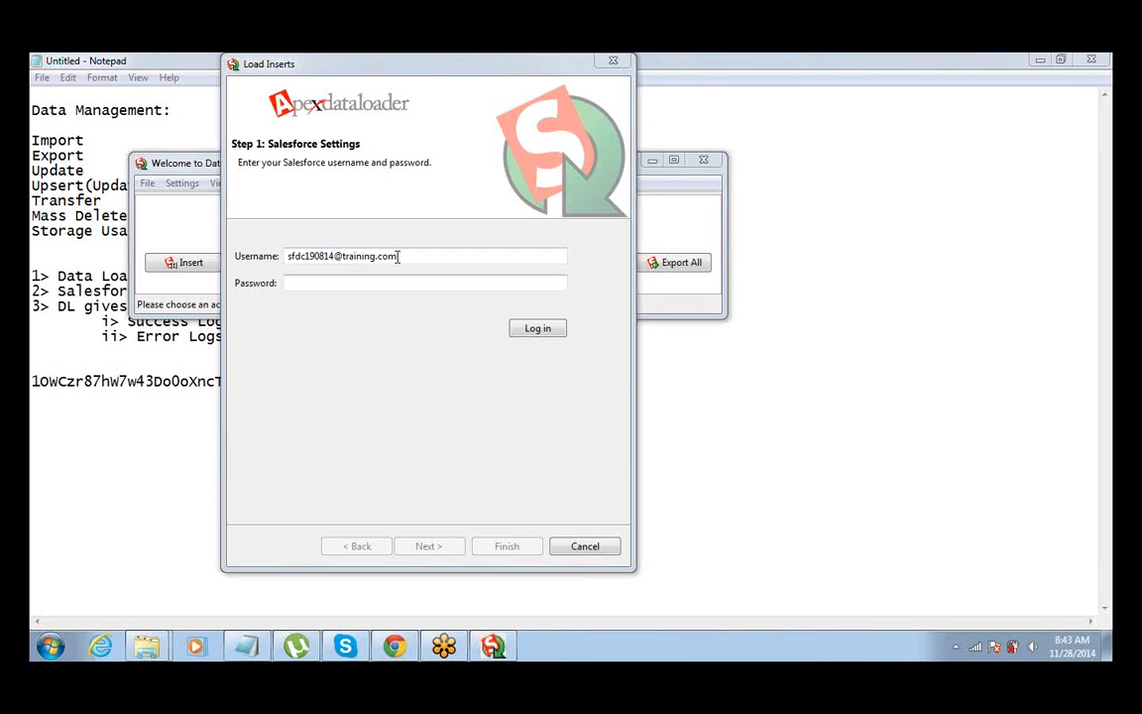
- Log in with the practice username and the password followed by the security token
{"action": "left_click_drag", "start_coordinate": [399, 256], "coordinate": [98, 255]}
{"action": "key", "text": "ctrl+v"}
{"action": "key", "text": "Tab"}
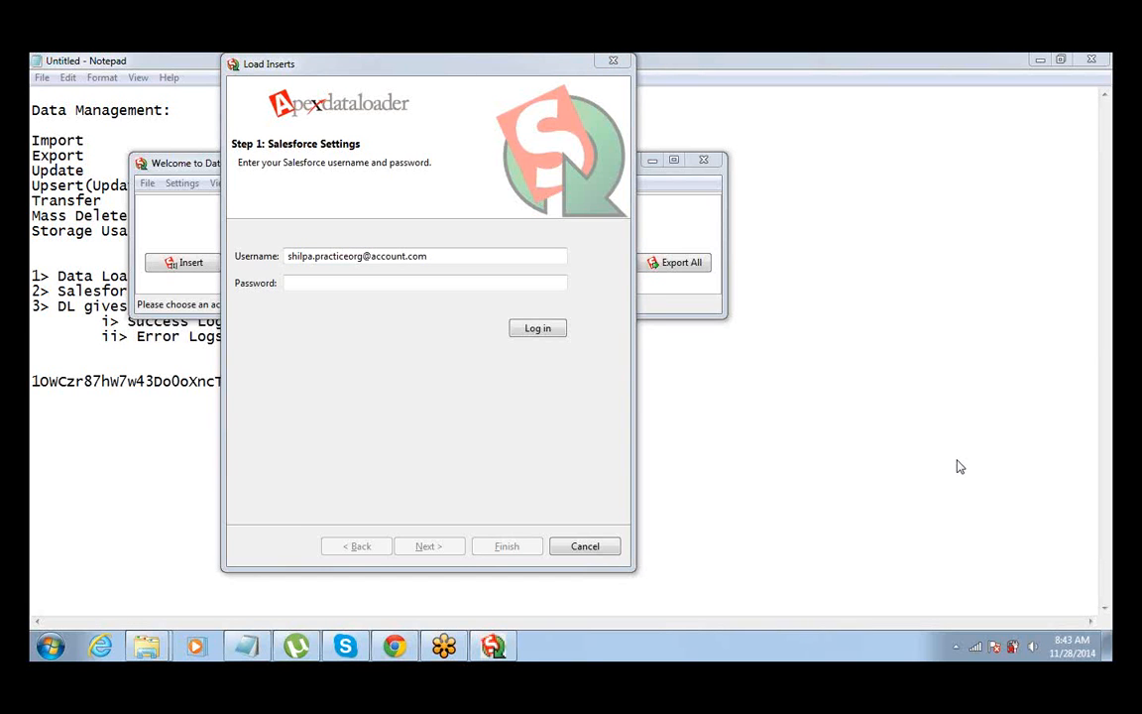
{"action": "left_click", "coordinate": [324, 282]}
{"action": "type", "text": "•••••••••"}
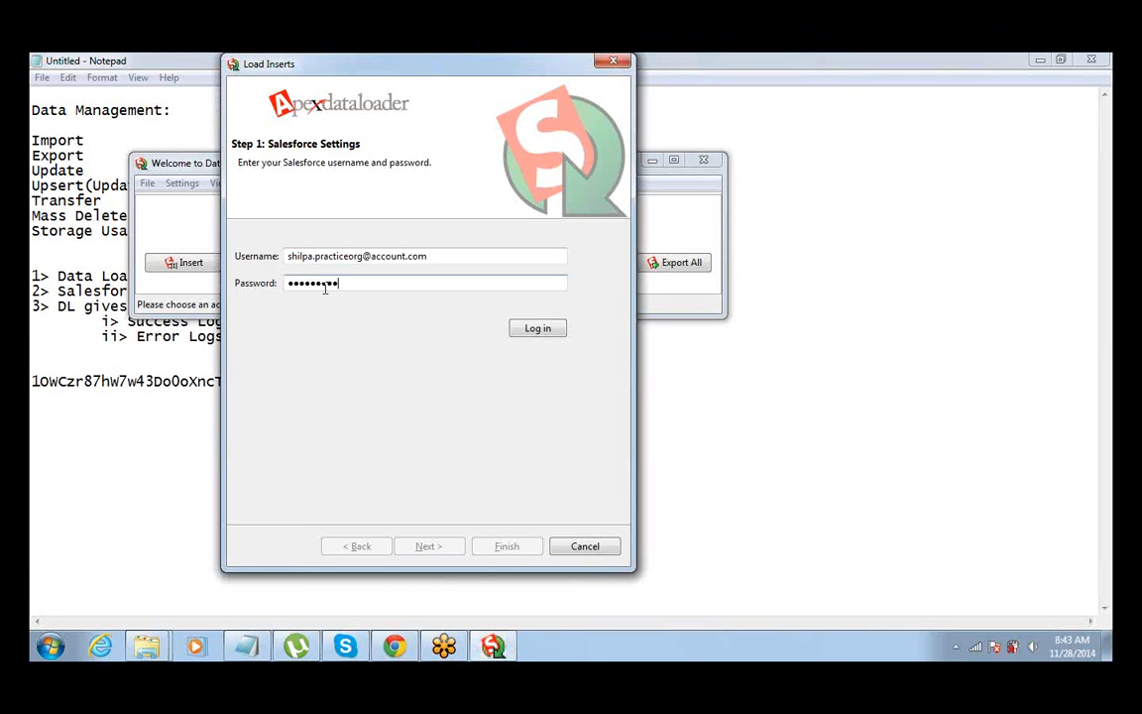
{"action": "double_click", "coordinate": [190, 381]}
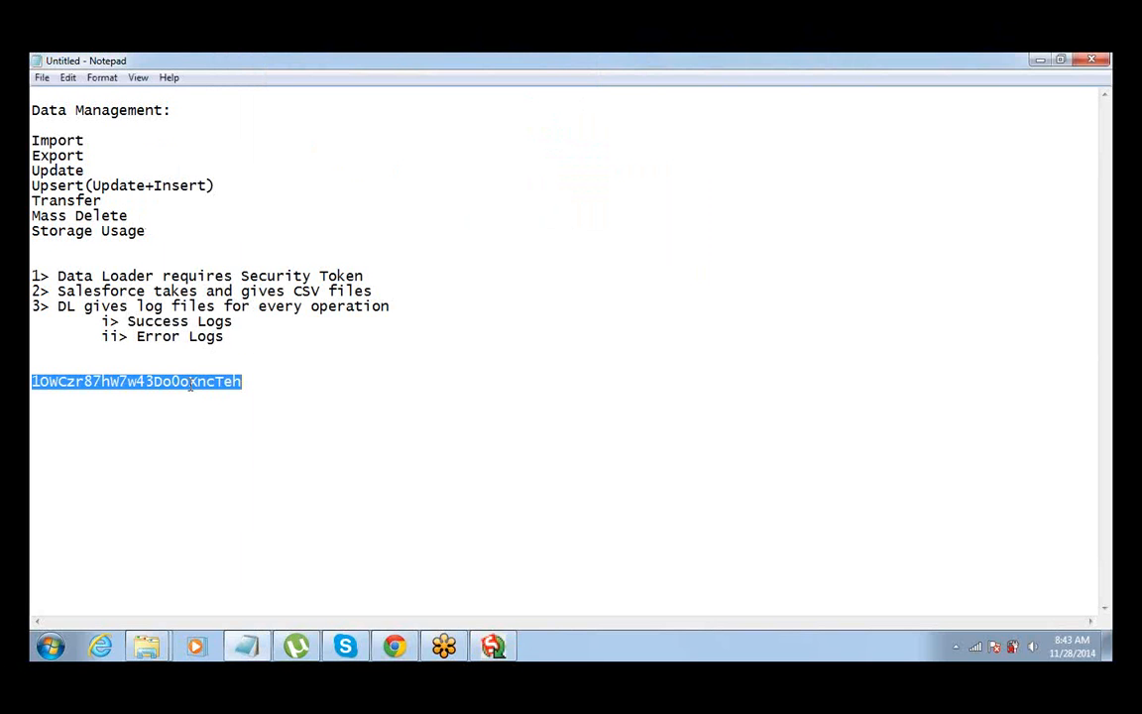
{"action": "key", "text": "alt+Tab"}
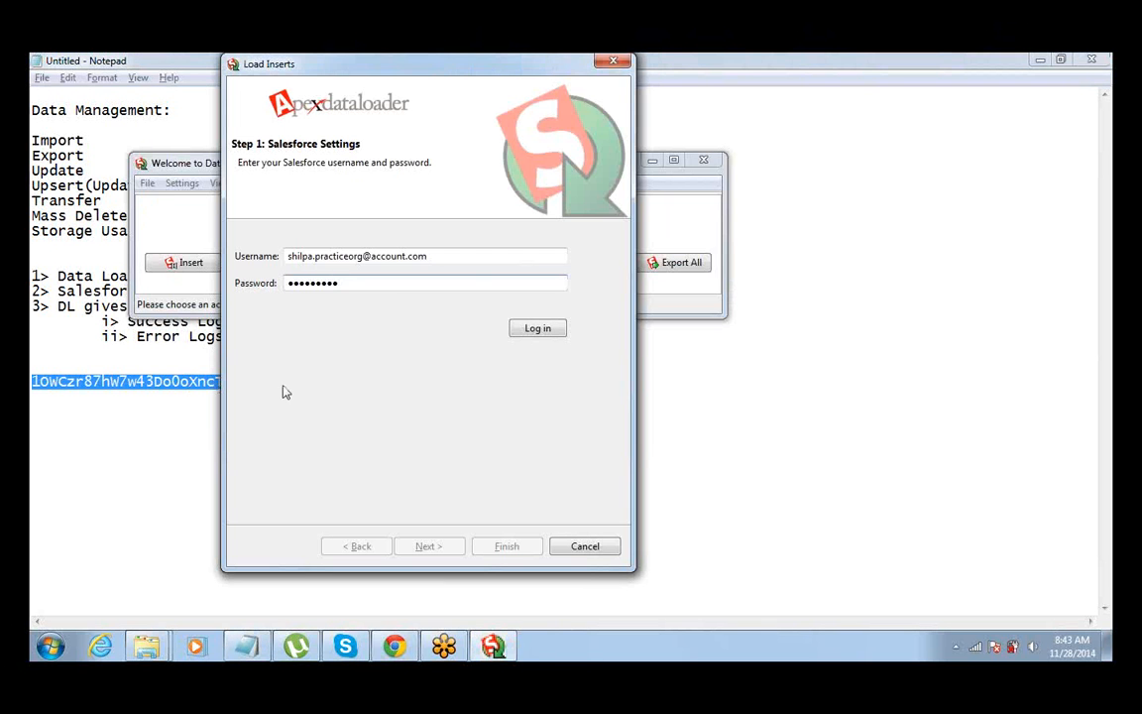
{"action": "key", "text": "ctrl+v"}
{"action": "left_click", "coordinate": [533, 327]}
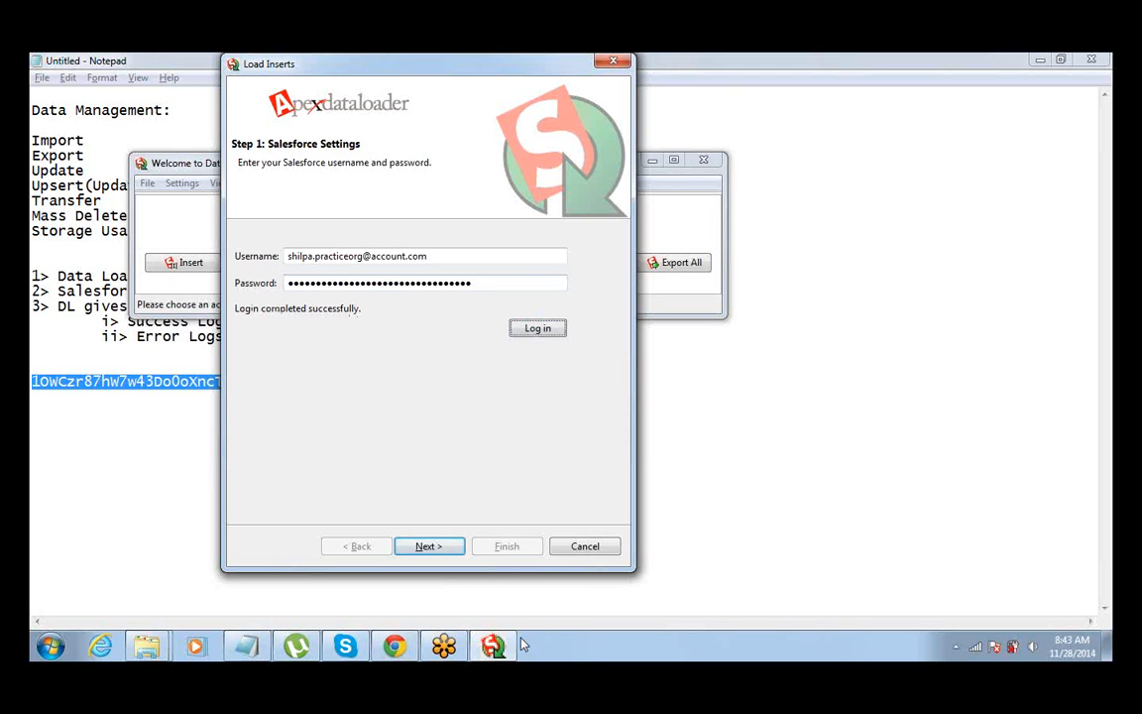
{"action": "left_click", "coordinate": [429, 546]}
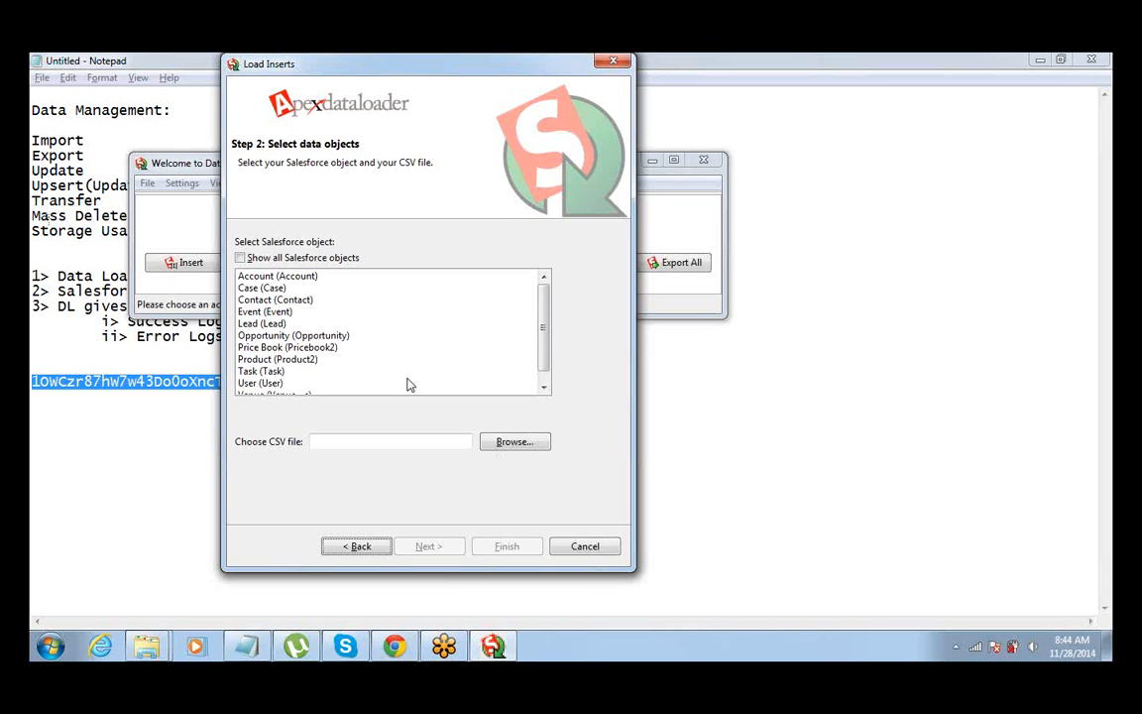
- Switch to Excel showing Import_File with the IBM, Dell, Deloitte and Accenture rows
{"action": "left_click", "coordinate": [933, 135]}
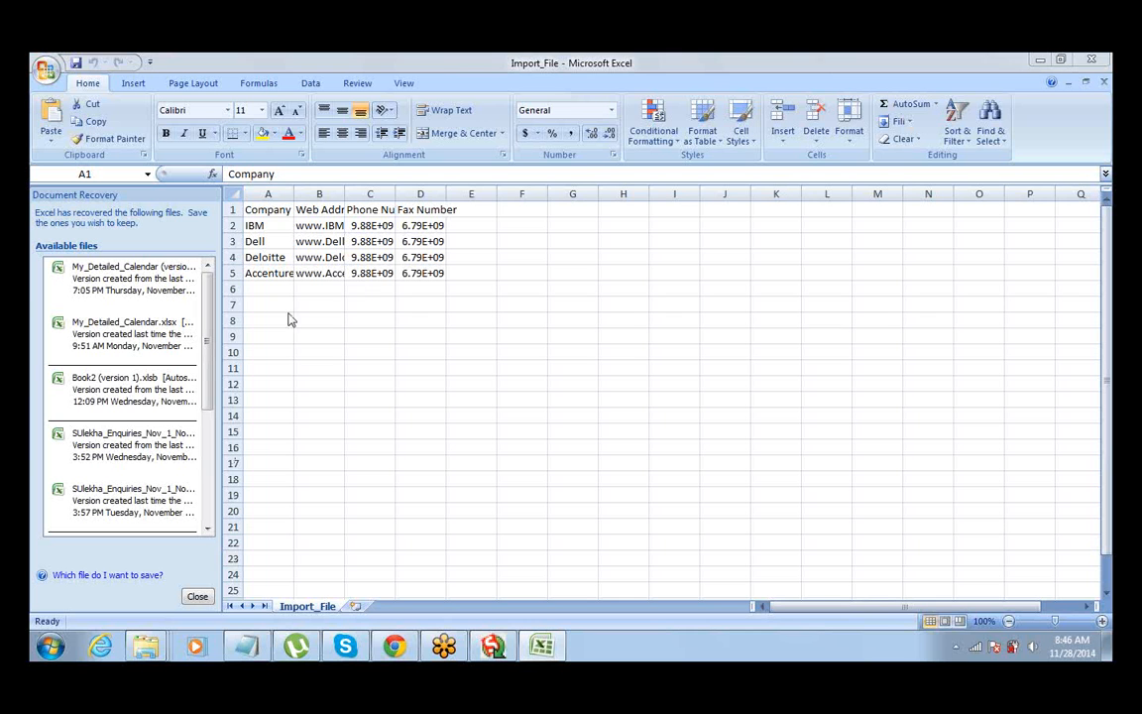
- Widen the Import_File columns to fit names, web addresses and numbers, then select companies A2:A5
{"action": "left_click", "coordinate": [294, 192]}
{"action": "left_click_drag", "start_coordinate": [294, 192], "coordinate": [684, 194]}
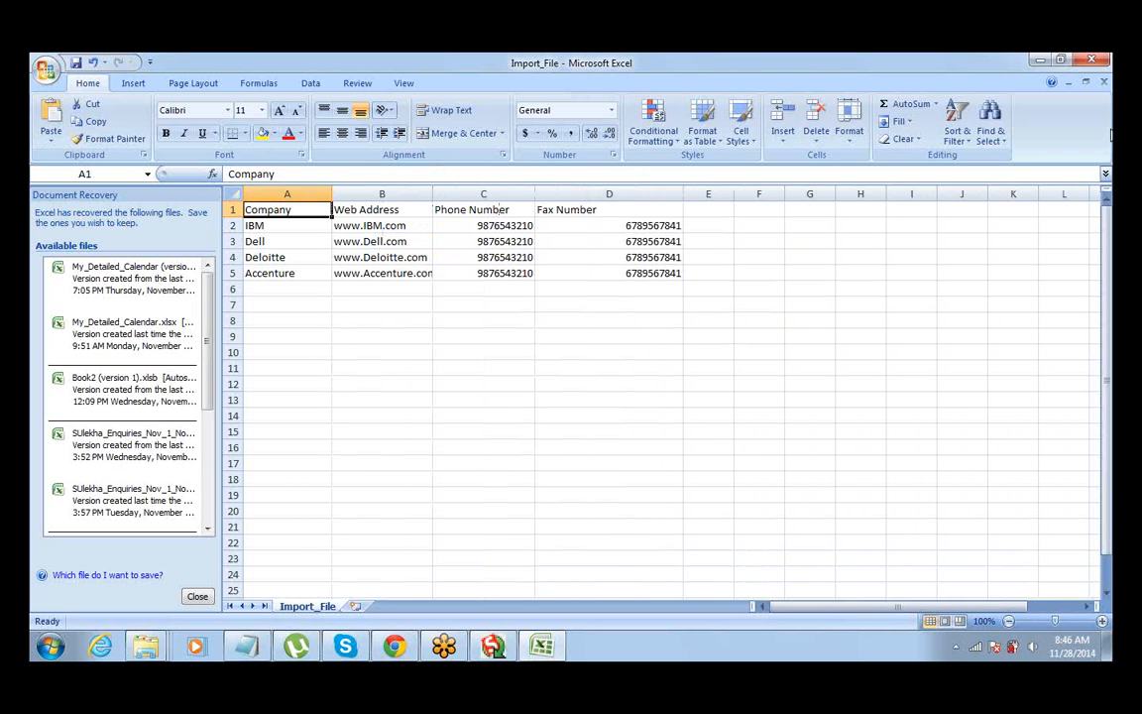
{"action": "left_click", "coordinate": [1105, 121]}
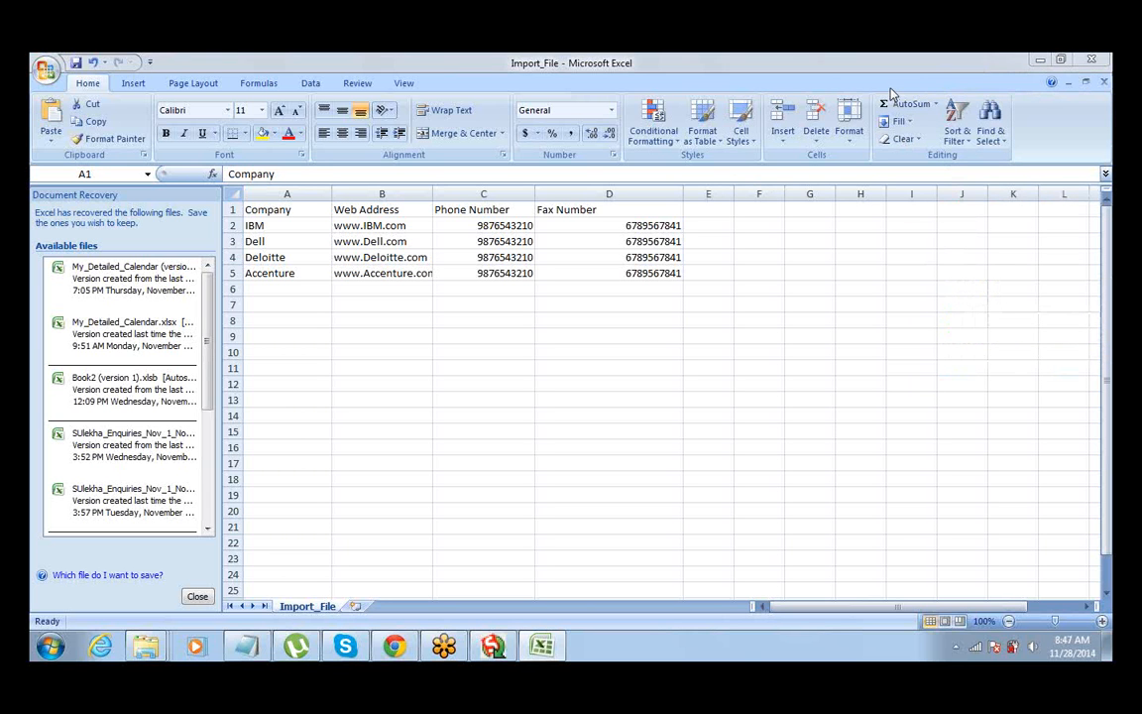
{"action": "left_click", "coordinate": [302, 224]}
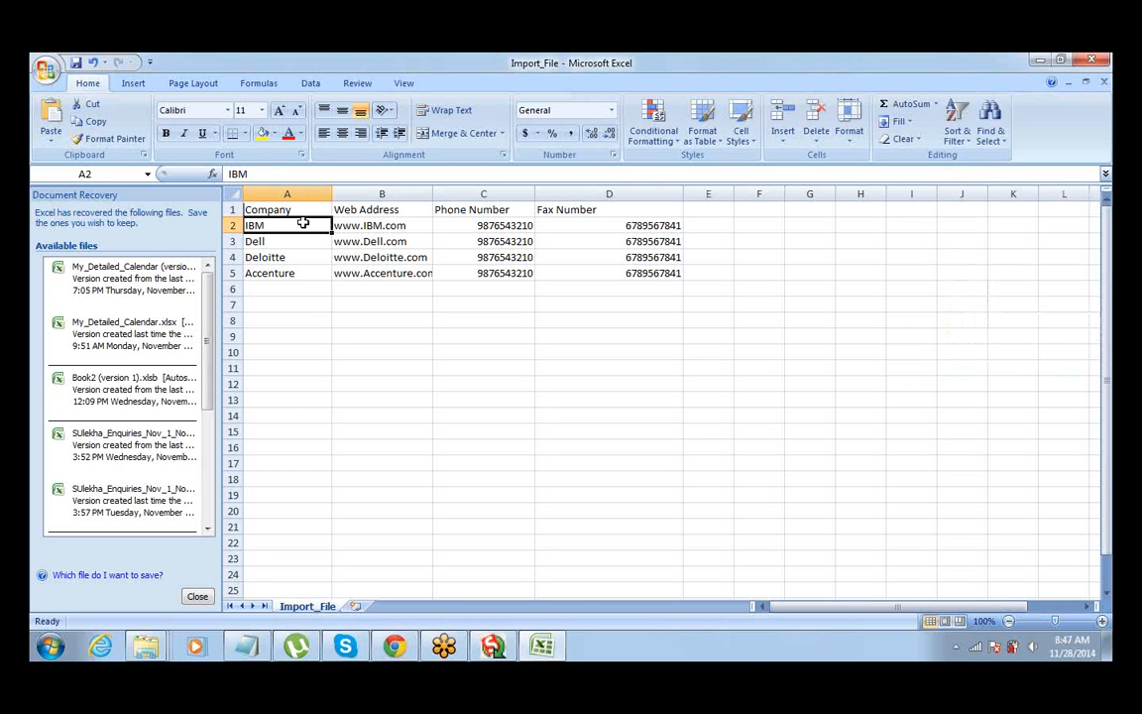
{"action": "left_click_drag", "start_coordinate": [303, 224], "coordinate": [317, 268]}
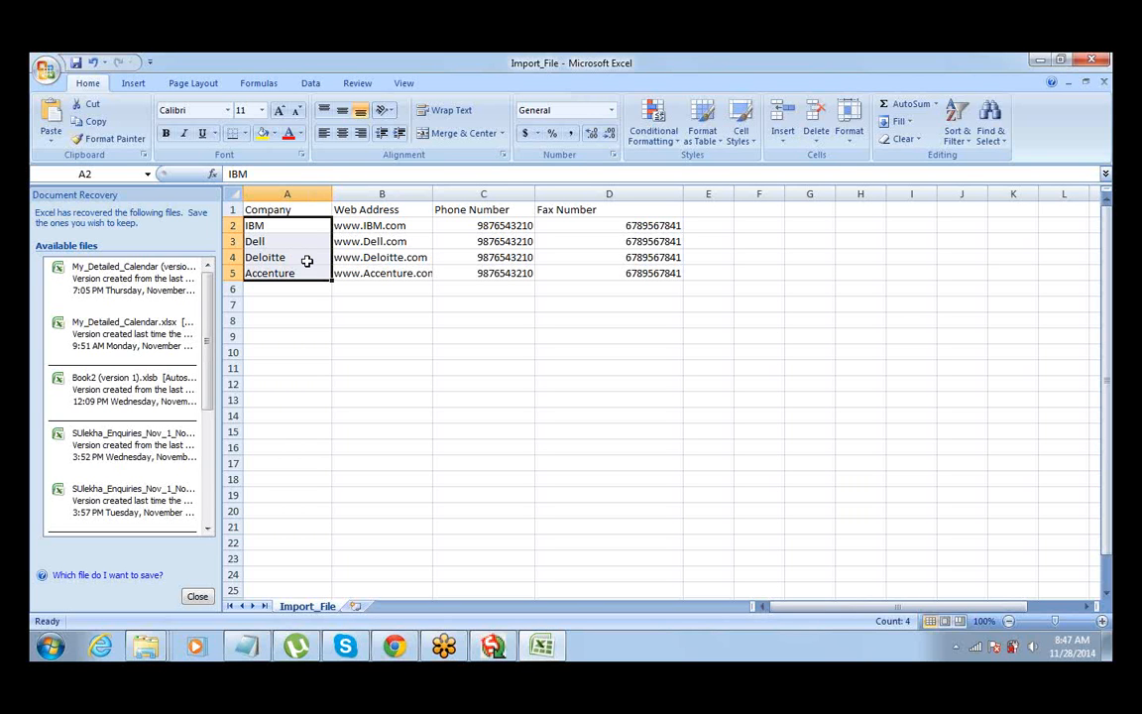
{"action": "left_click", "coordinate": [269, 211]}
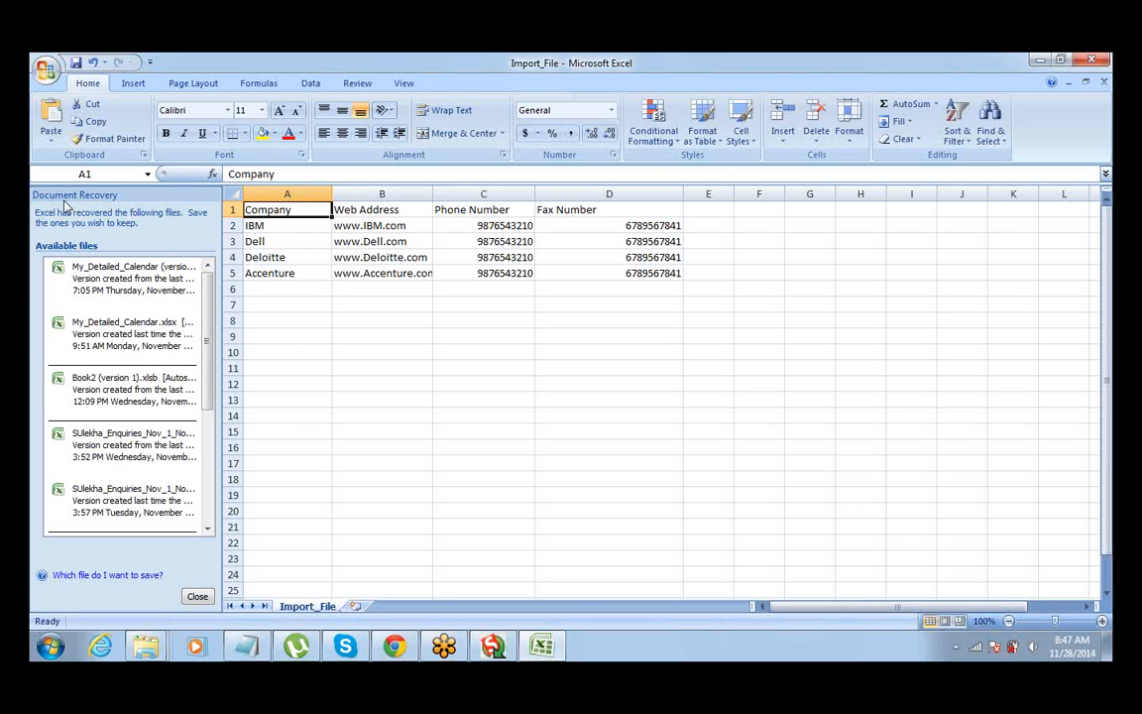
- Look up the CSV (Comma delimited) format in Save As, then cancel without saving
{"action": "left_click", "coordinate": [44, 71]}
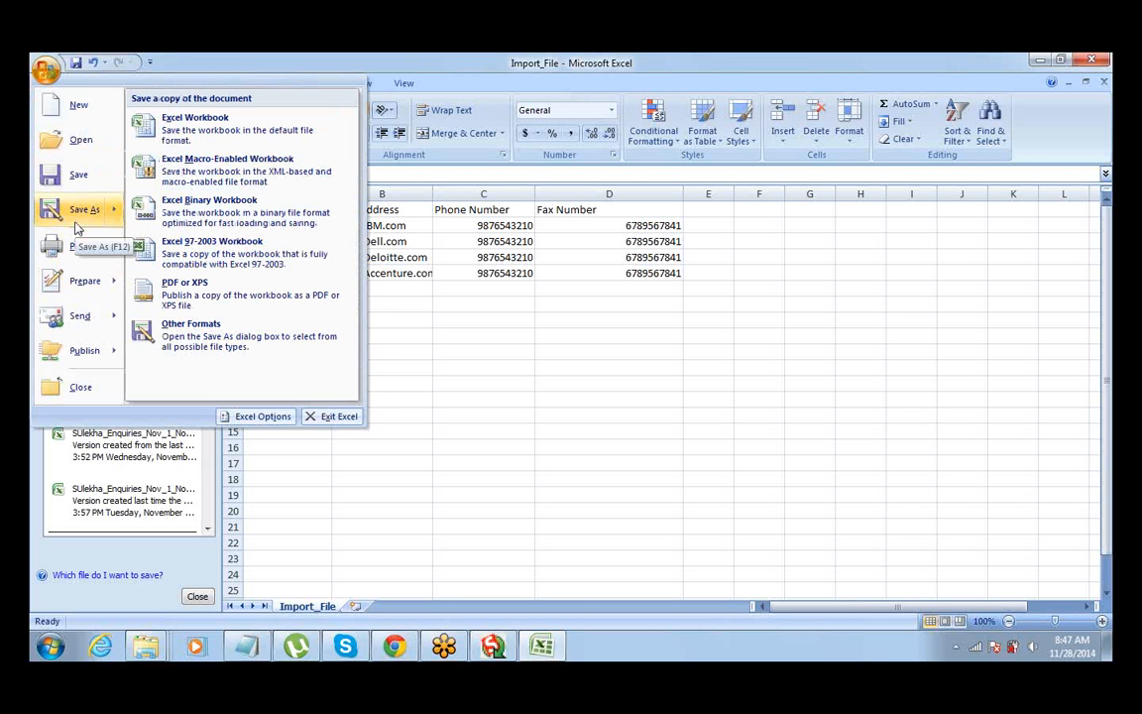
{"action": "left_click", "coordinate": [78, 226]}
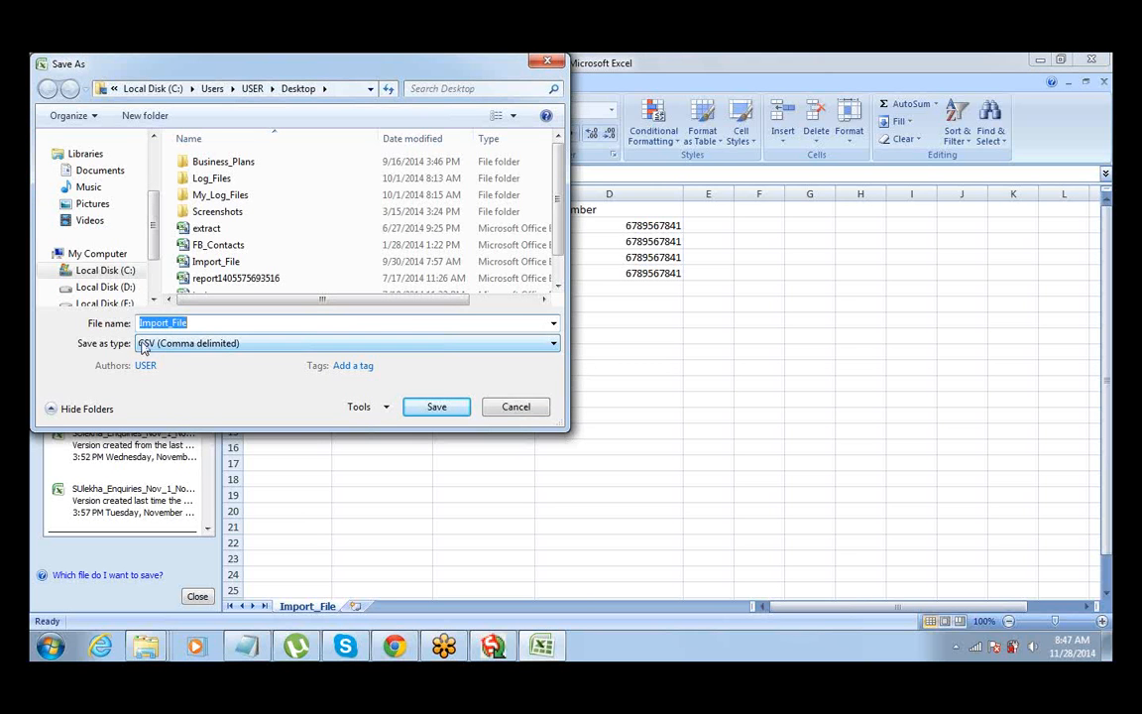
{"action": "left_click", "coordinate": [237, 347]}
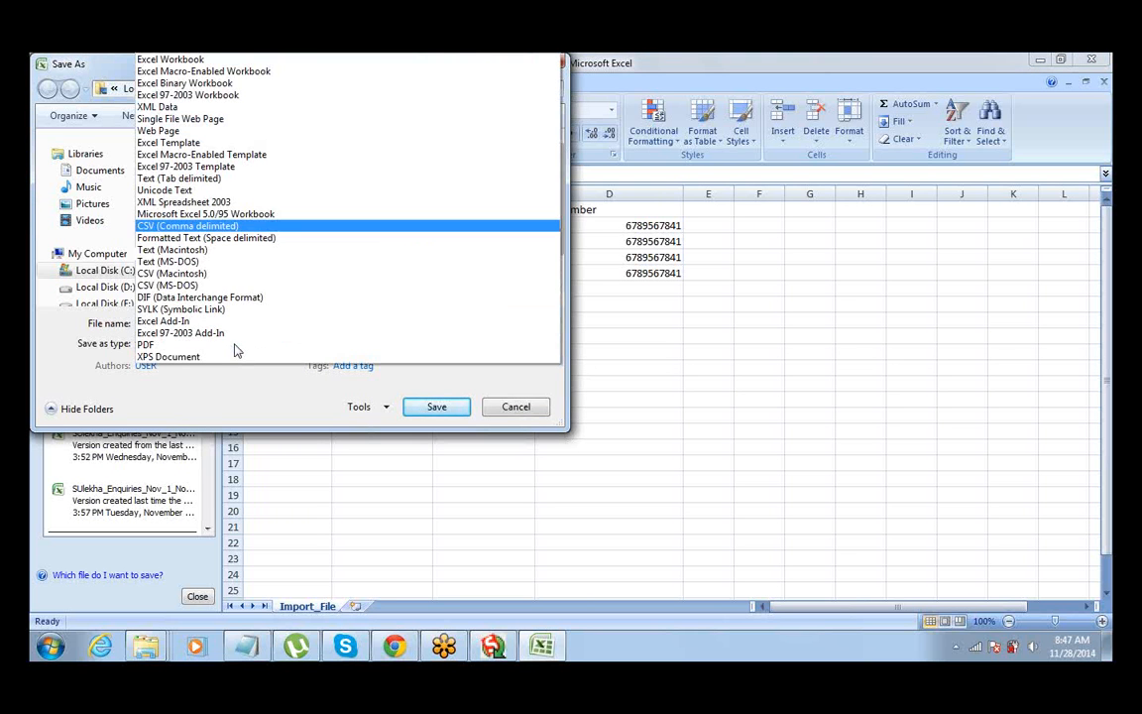
{"action": "left_click", "coordinate": [155, 227]}
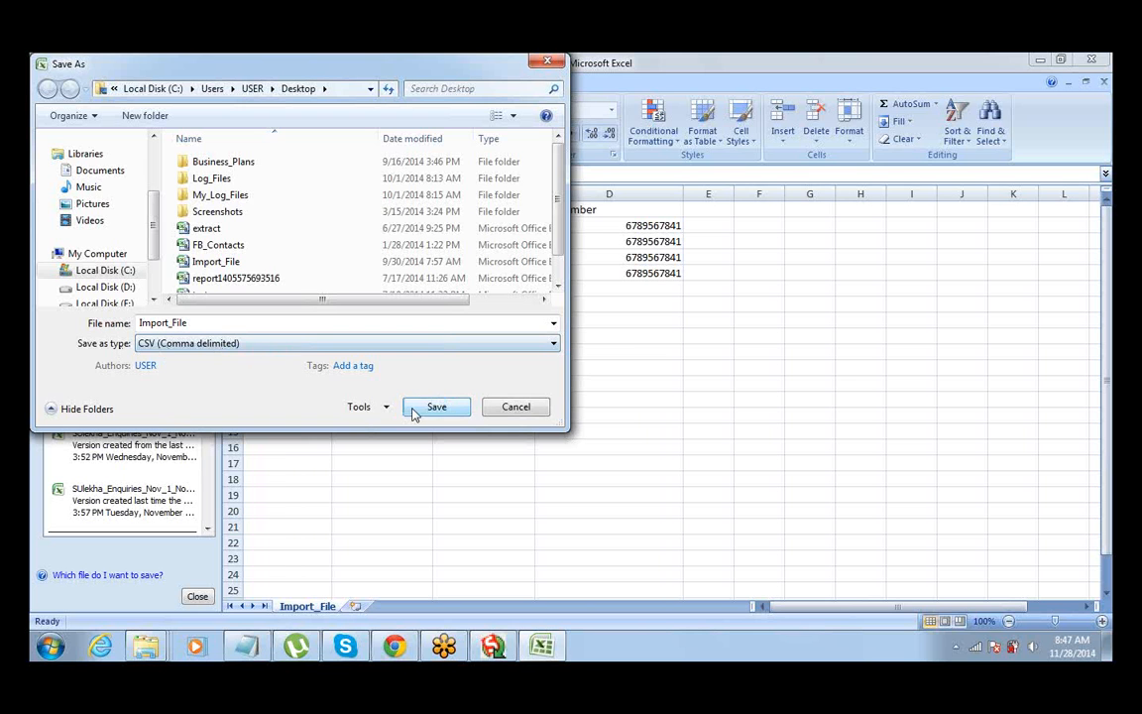
{"action": "left_click", "coordinate": [507, 411]}
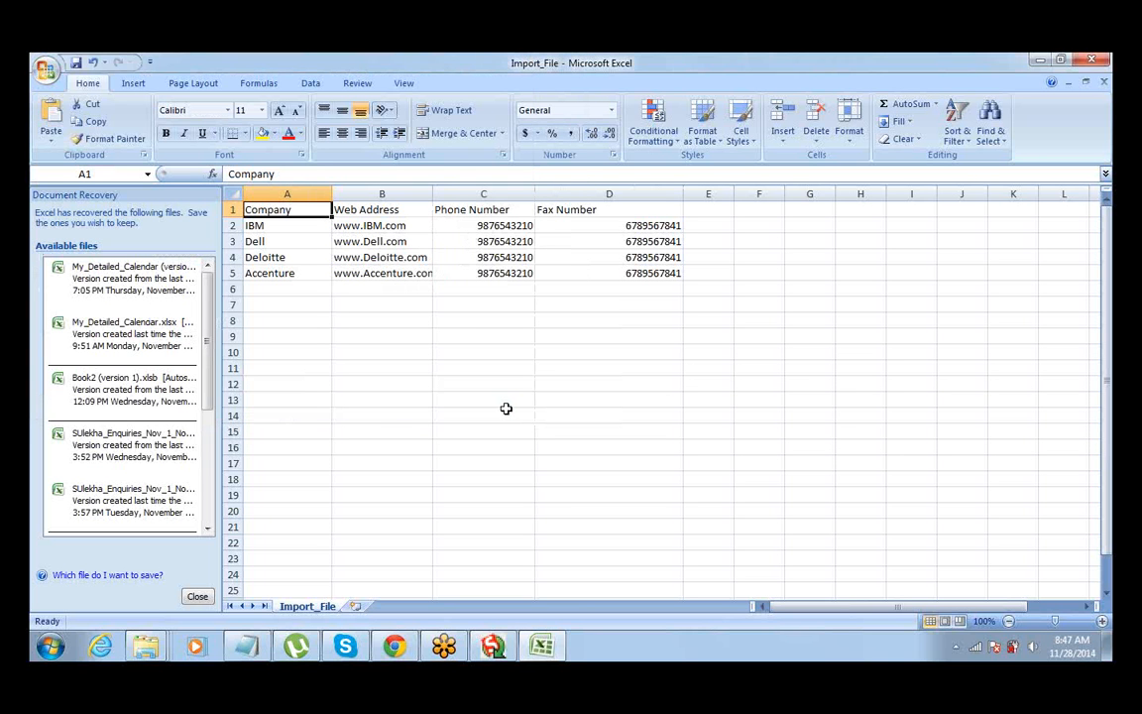
- Close Import_File.csv, saving it in CSV format, and bring Data Loader back
{"action": "key", "text": "alt+F4"}
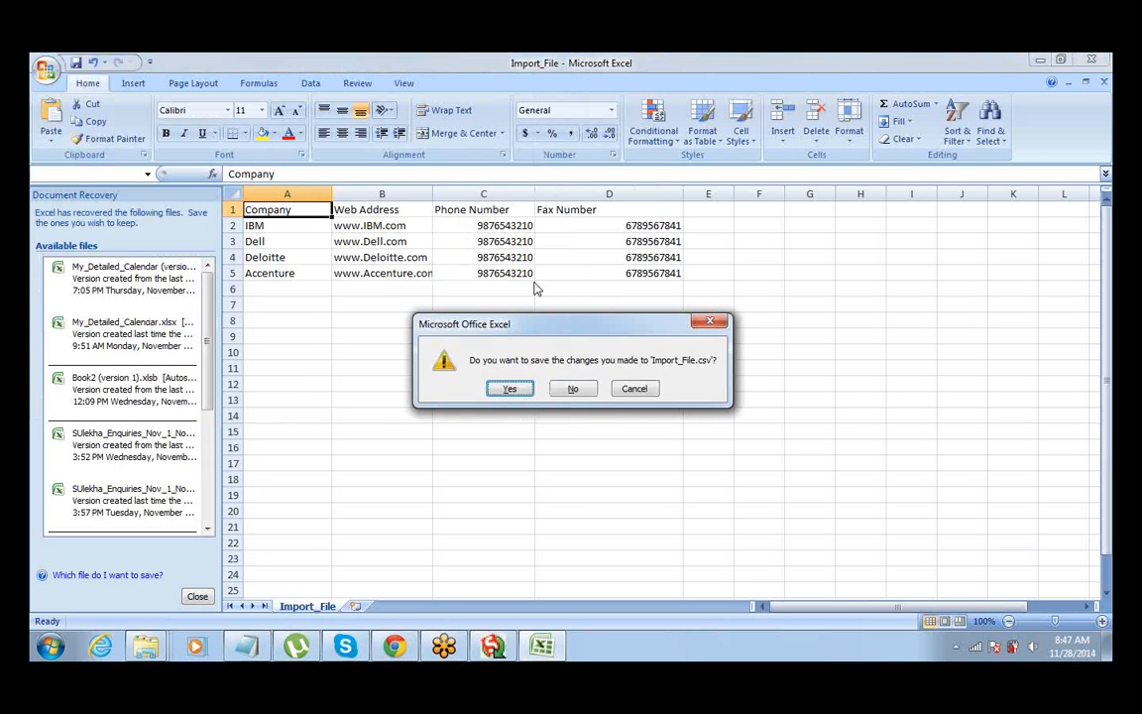
{"action": "left_click", "coordinate": [509, 390]}
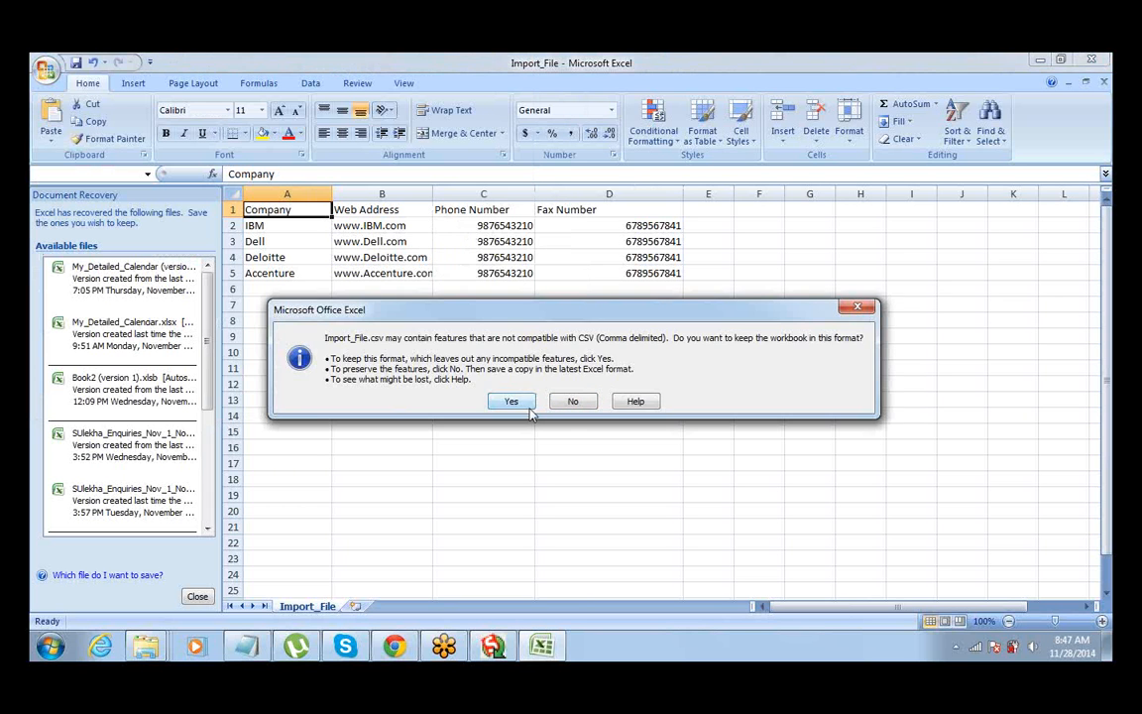
{"action": "left_click", "coordinate": [529, 404]}
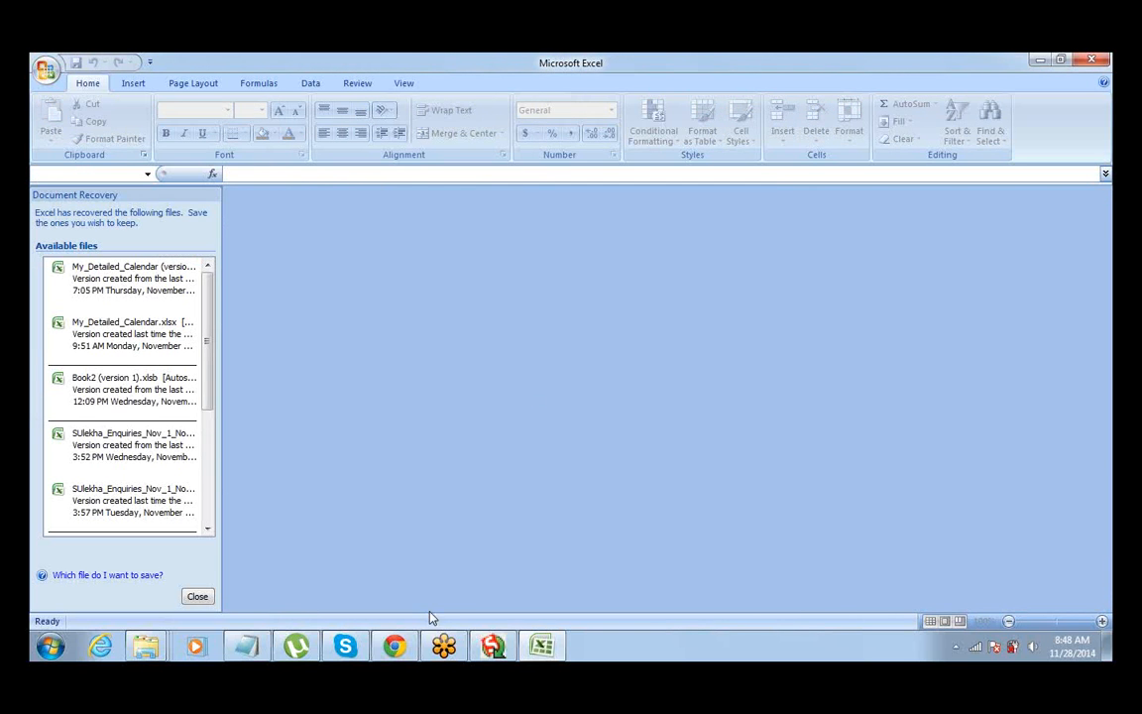
{"action": "left_click", "coordinate": [493, 645]}
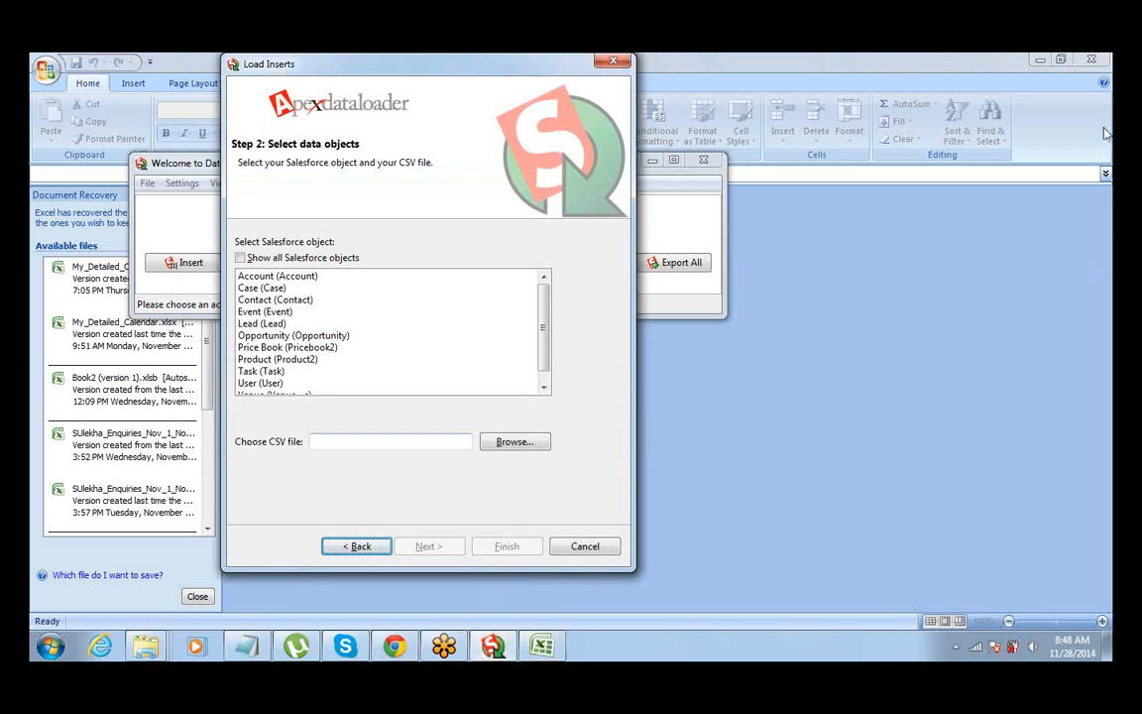
- Browse to the Desktop and pick Import_File.csv as the insert wizard's source file
{"action": "left_click", "coordinate": [1096, 87]}
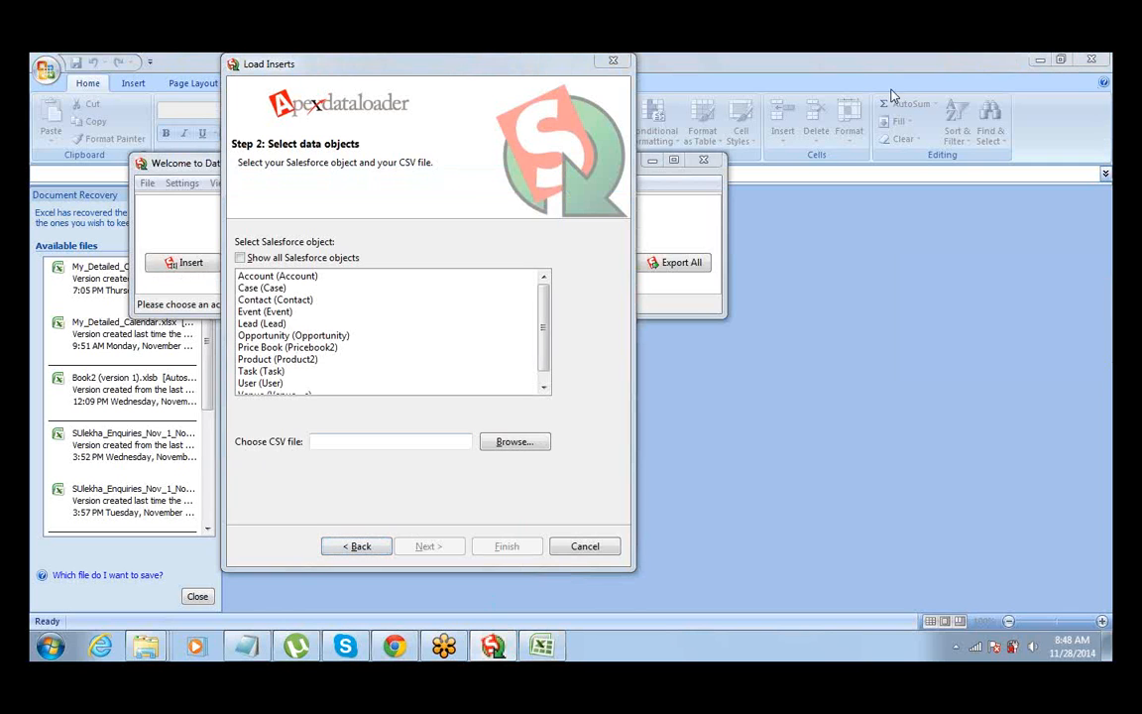
{"action": "left_click", "coordinate": [515, 442]}
{"action": "left_click_drag", "start_coordinate": [365, 228], "coordinate": [363, 255]}
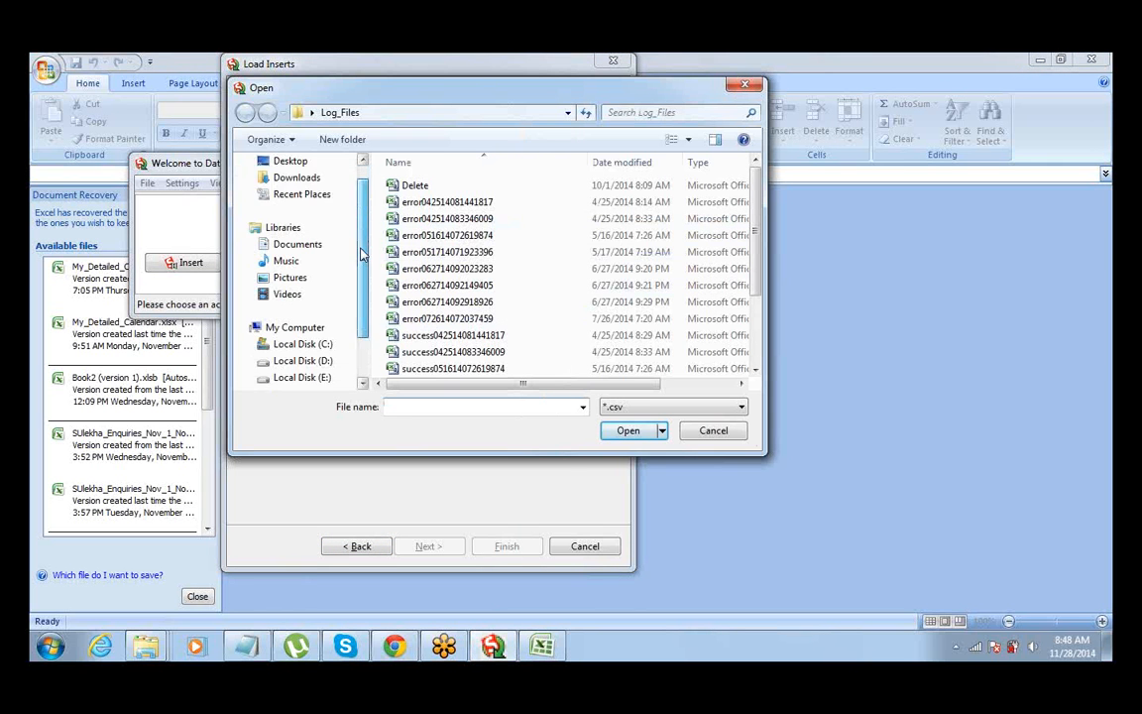
{"action": "scroll", "coordinate": [332, 213], "scroll_direction": "up", "scroll_amount": 1}
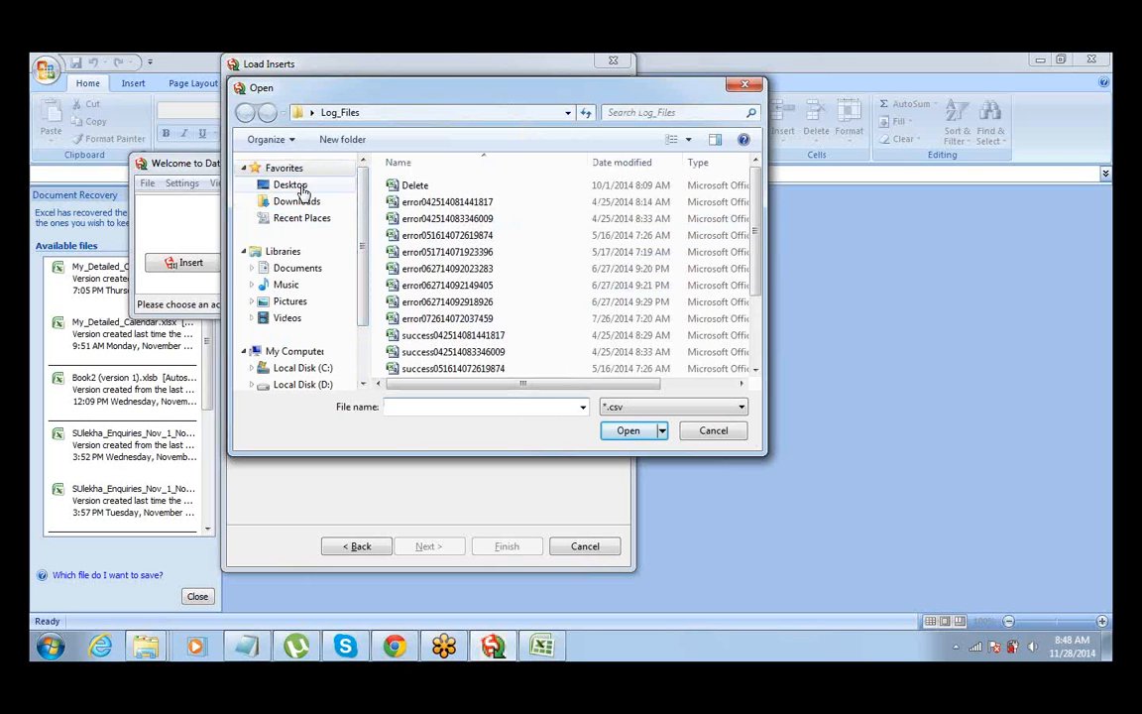
{"action": "left_click", "coordinate": [291, 185]}
{"action": "scroll", "coordinate": [421, 229], "scroll_direction": "down", "scroll_amount": 1}
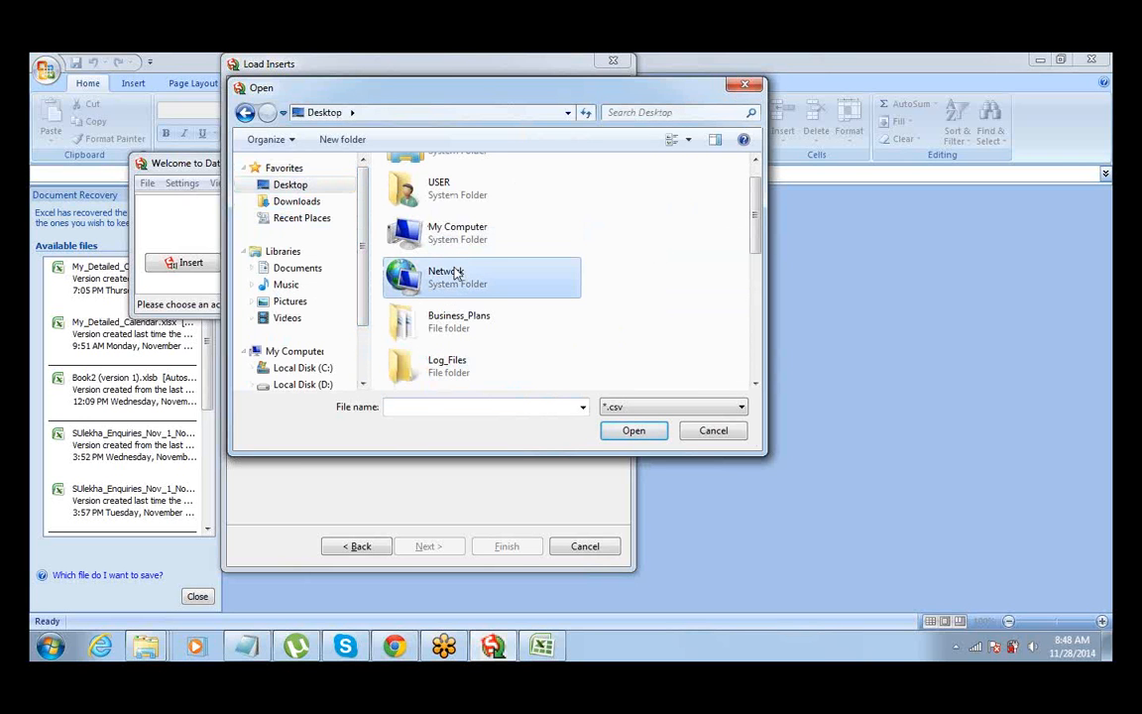
{"action": "key", "text": "i"}
{"action": "key", "text": "Down"}
{"action": "key", "text": "Up"}
{"action": "key", "text": "Return"}
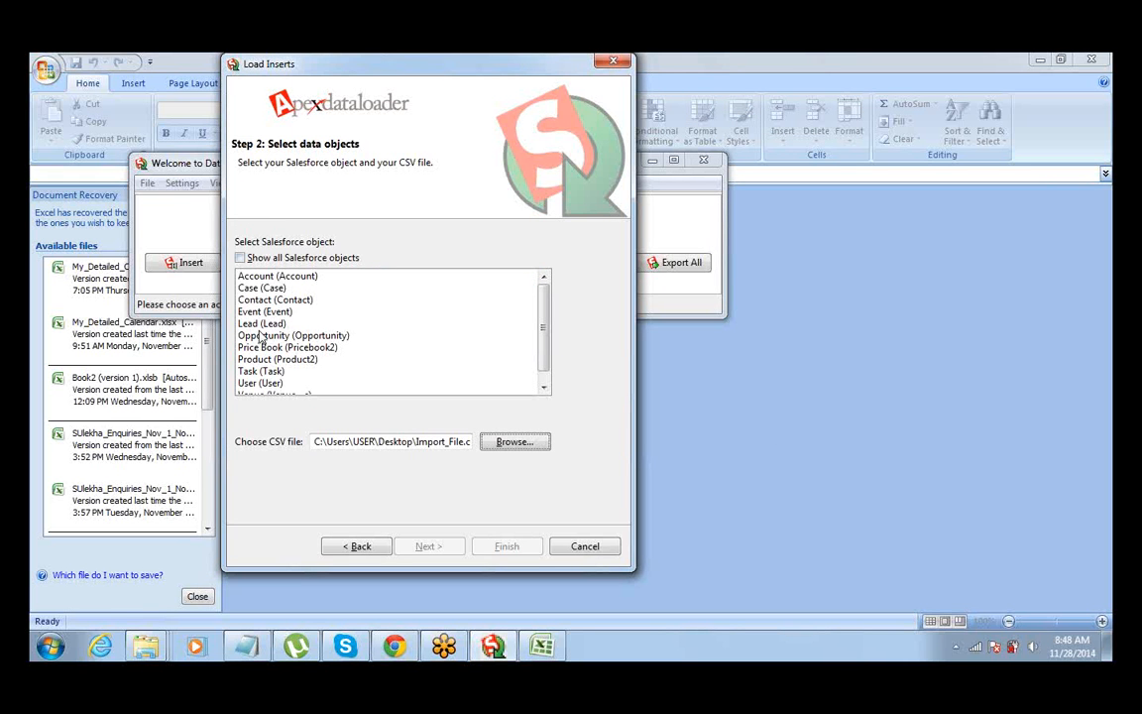
- Choose Account (Account) as the target object and acknowledge the 4-record operation
{"action": "left_click", "coordinate": [309, 278]}
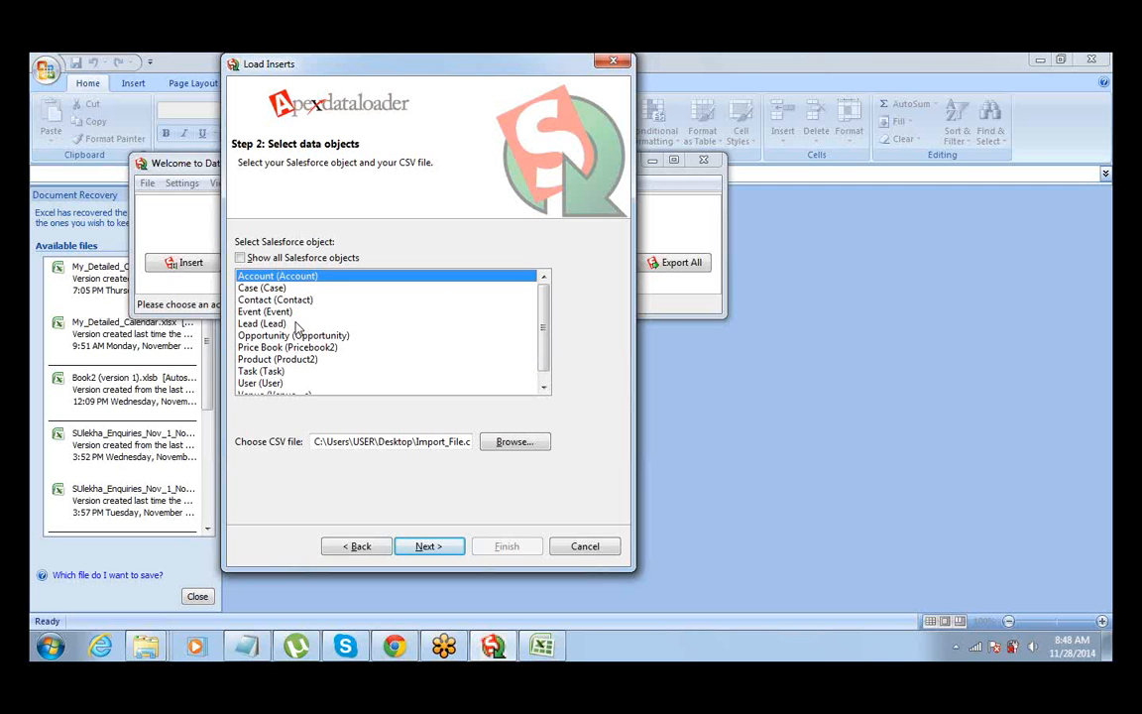
{"action": "left_click", "coordinate": [297, 289]}
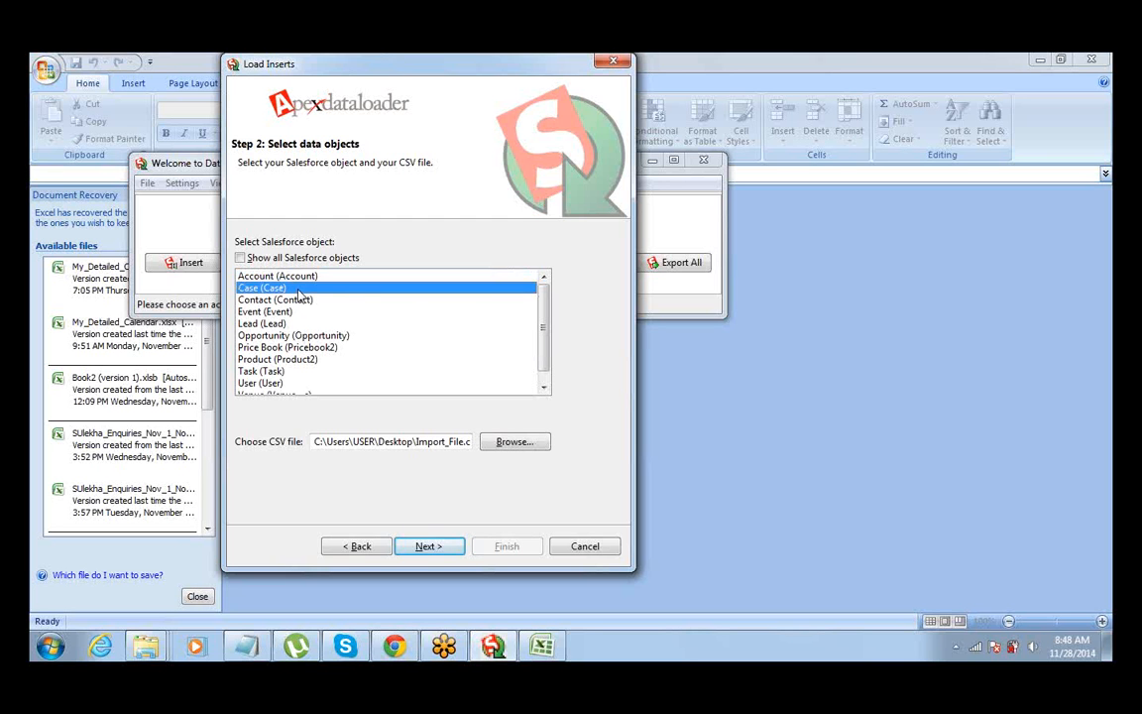
{"action": "left_click", "coordinate": [306, 279]}
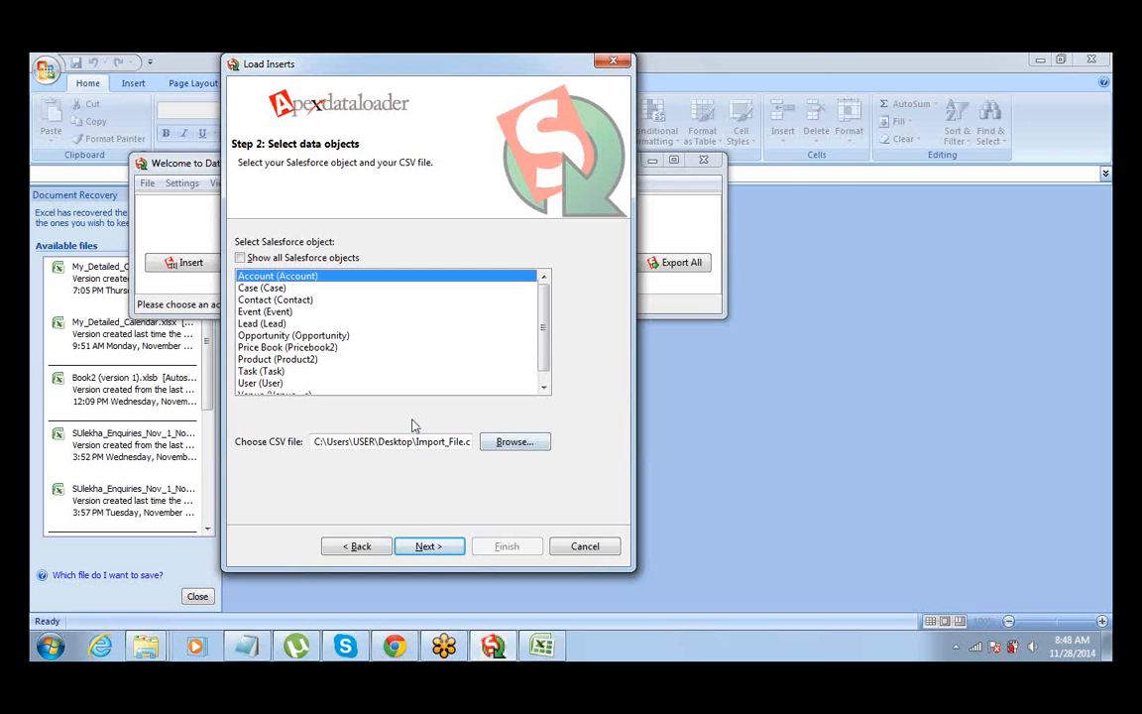
{"action": "left_click", "coordinate": [436, 547]}
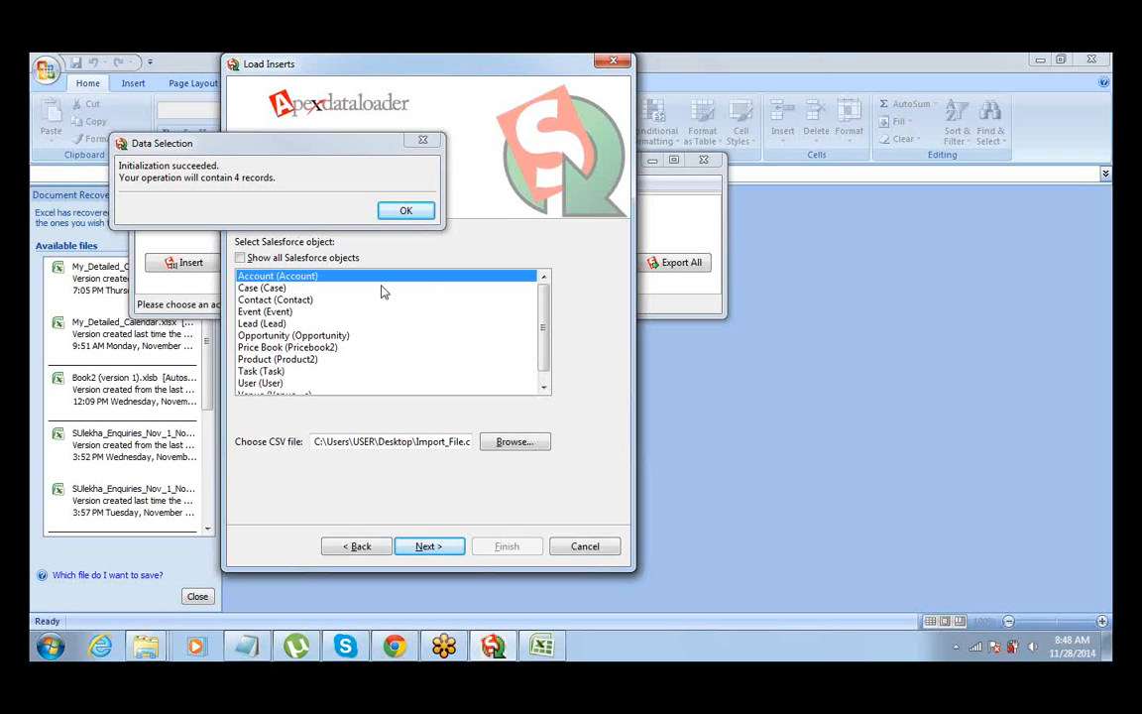
{"action": "left_click", "coordinate": [402, 212]}
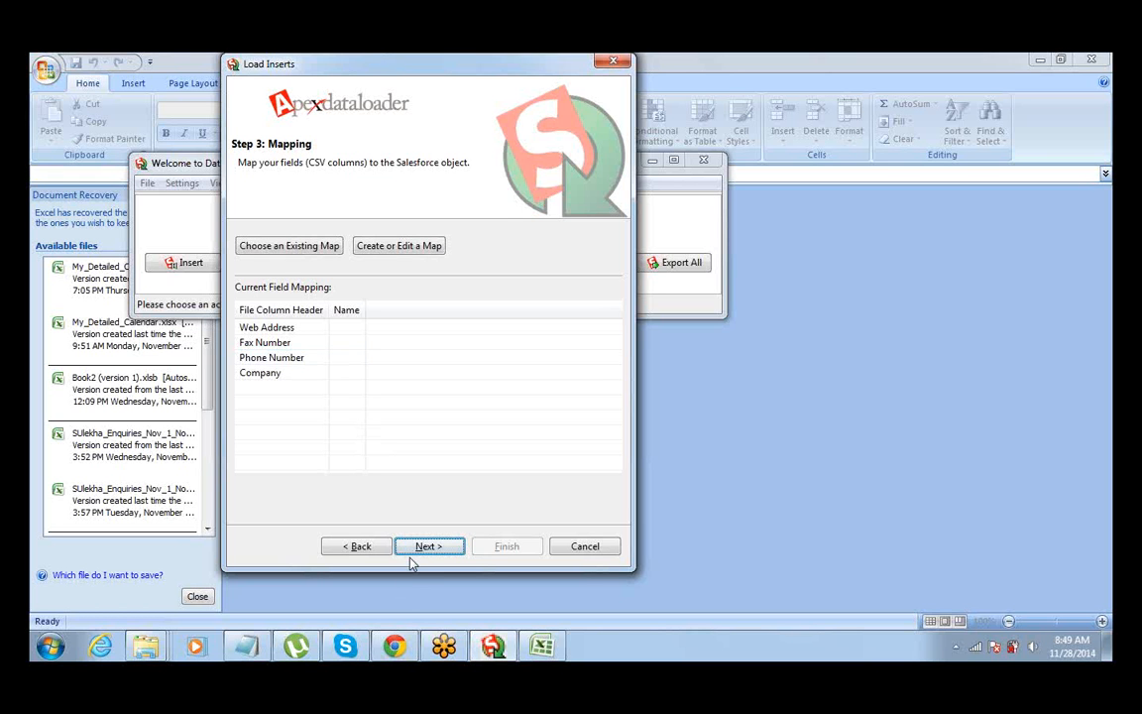
- Open the Mapping Dialog from 'Create or Edit a Map' and reposition its window
{"action": "left_click", "coordinate": [375, 250]}
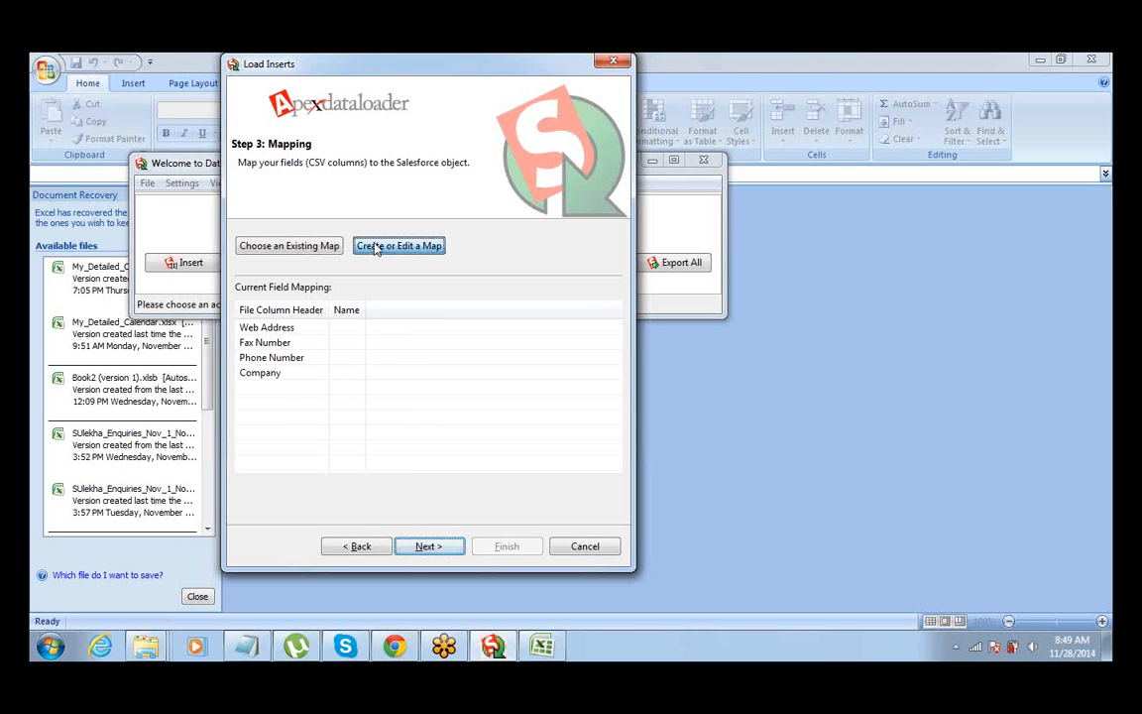
{"action": "left_click_drag", "start_coordinate": [362, 174], "coordinate": [871, 75]}
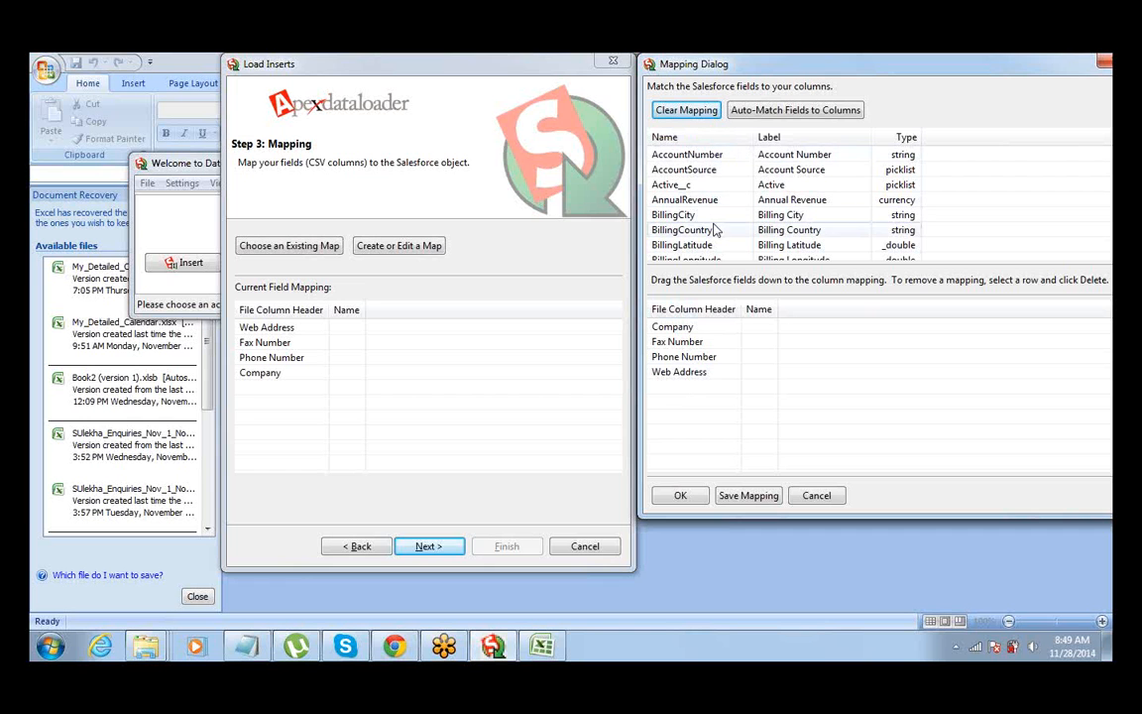
{"action": "left_click_drag", "start_coordinate": [756, 71], "coordinate": [588, 70]}
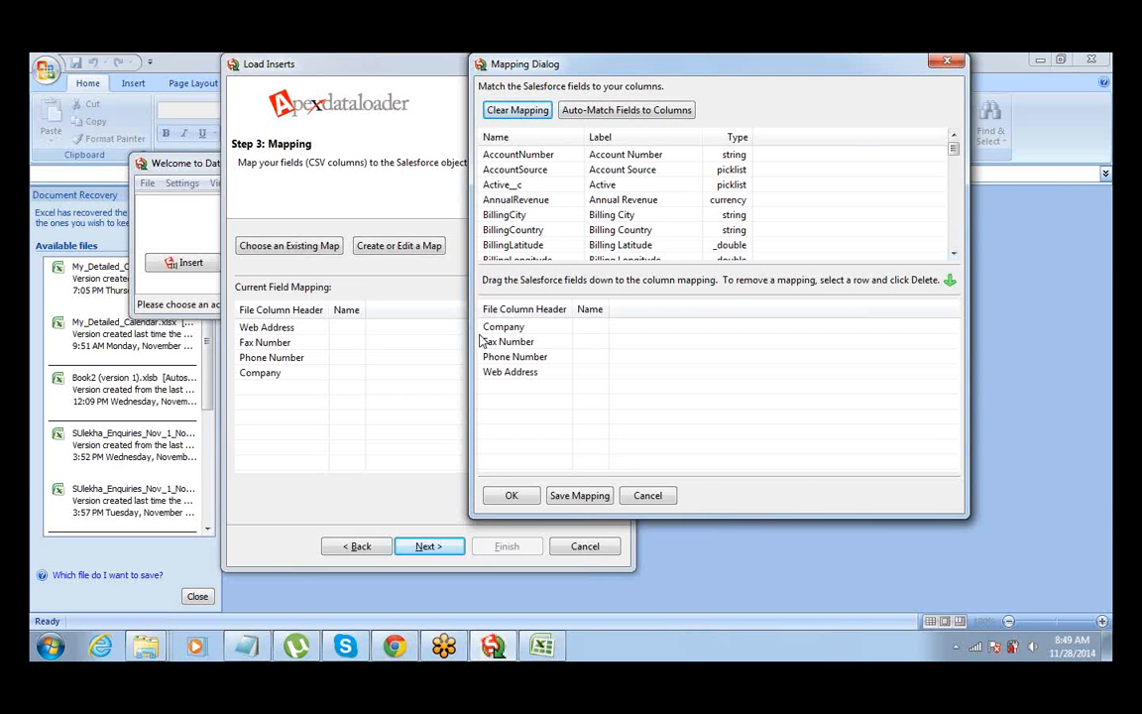
- Map the Company CSV column to the Account Name field
{"action": "left_click", "coordinate": [953, 253]}
{"action": "left_click", "coordinate": [953, 253]}
{"action": "left_click", "coordinate": [953, 253]}
{"action": "left_click", "coordinate": [954, 254]}
{"action": "left_click", "coordinate": [954, 254]}
{"action": "left_click", "coordinate": [954, 254]}
{"action": "left_click", "coordinate": [953, 254]}
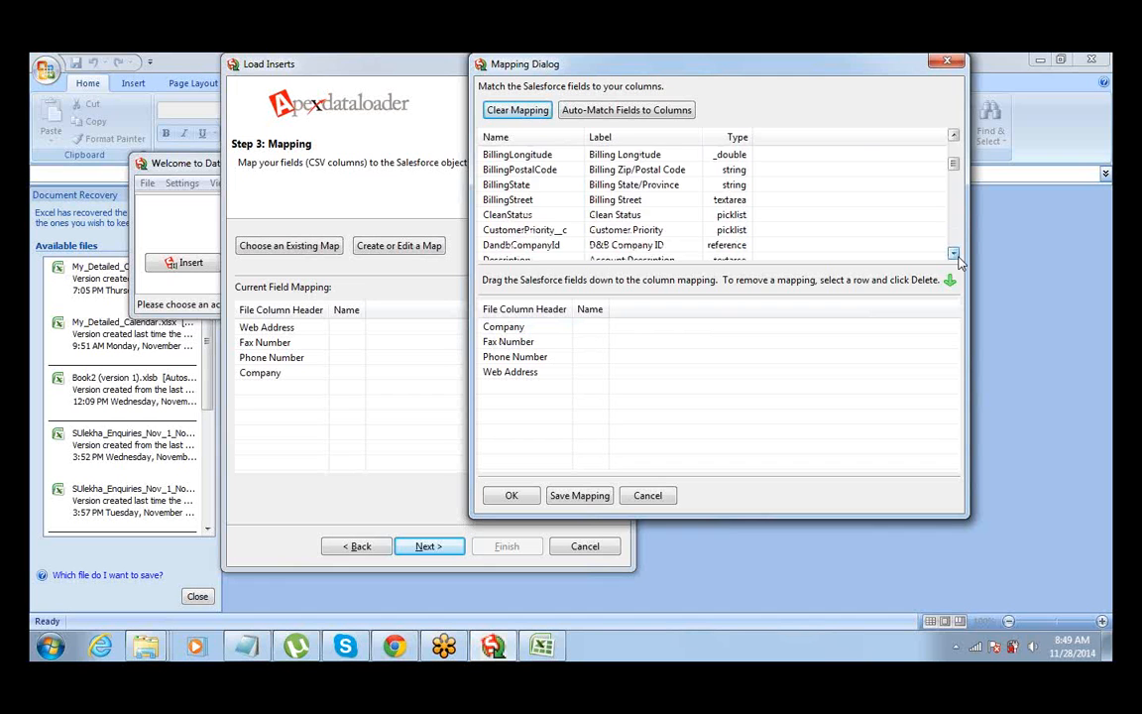
{"action": "left_click", "coordinate": [954, 254]}
{"action": "left_click", "coordinate": [954, 254]}
{"action": "left_click", "coordinate": [954, 254]}
{"action": "left_click", "coordinate": [954, 254]}
{"action": "left_click", "coordinate": [954, 254]}
{"action": "left_click", "coordinate": [954, 254]}
{"action": "left_click", "coordinate": [954, 254]}
{"action": "left_click", "coordinate": [954, 254]}
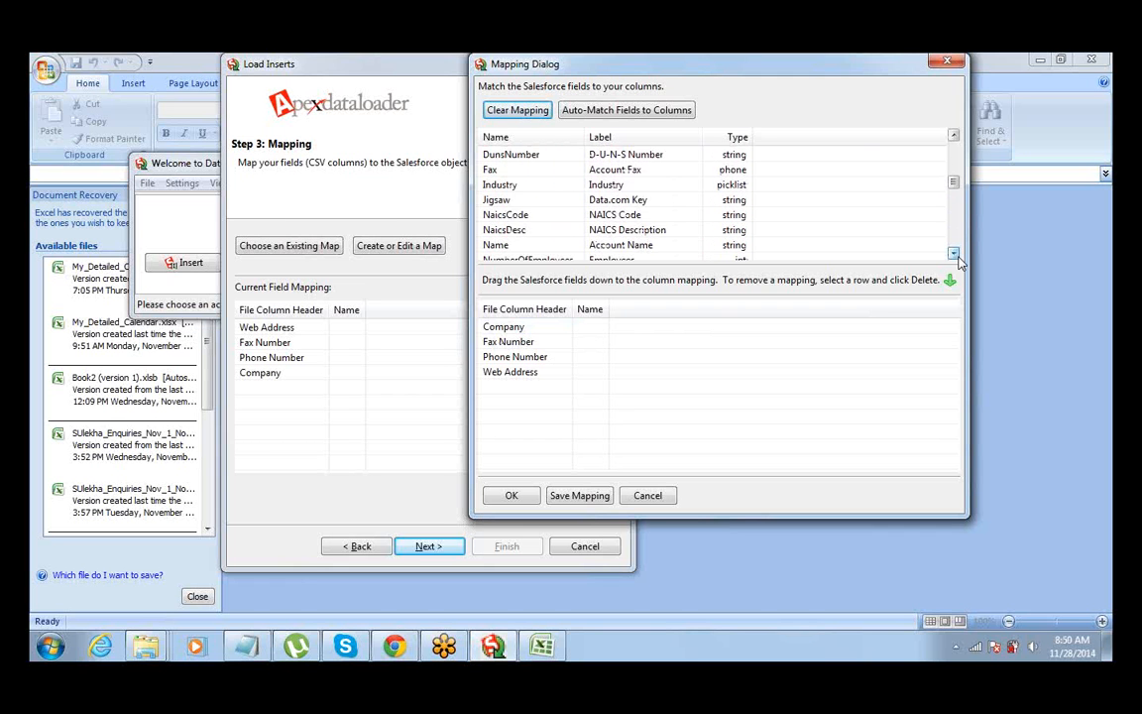
{"action": "left_click", "coordinate": [953, 253]}
{"action": "left_click", "coordinate": [954, 253]}
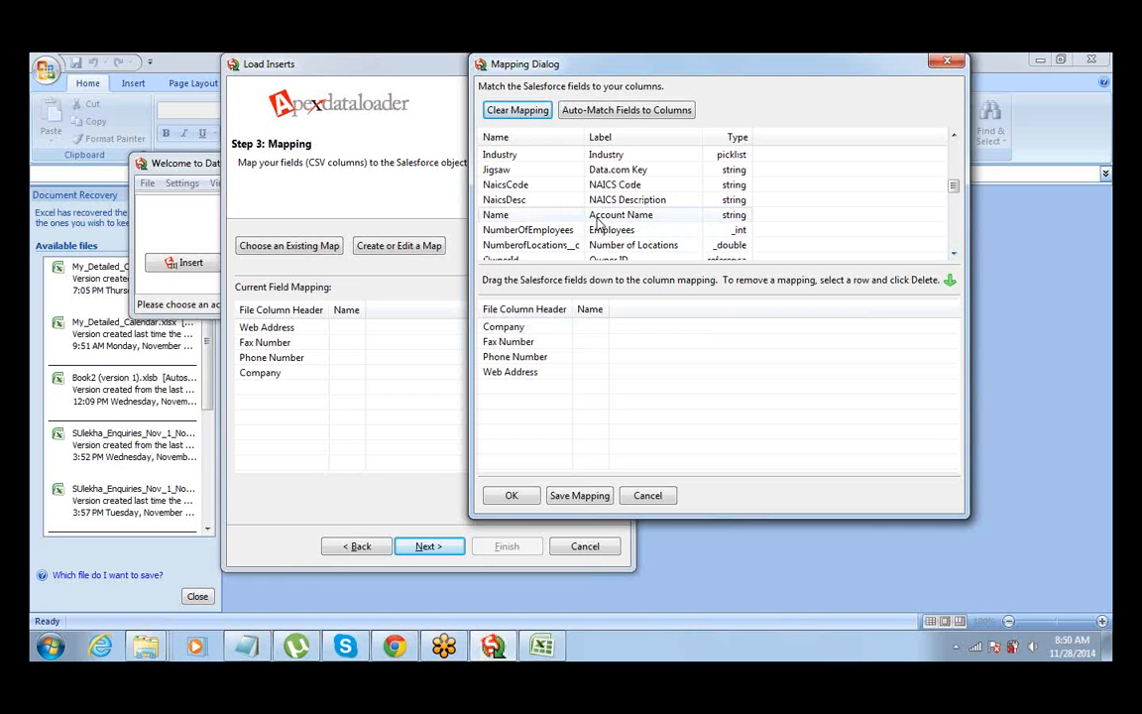
{"action": "left_click", "coordinate": [555, 216]}
{"action": "left_click_drag", "start_coordinate": [558, 215], "coordinate": [595, 332]}
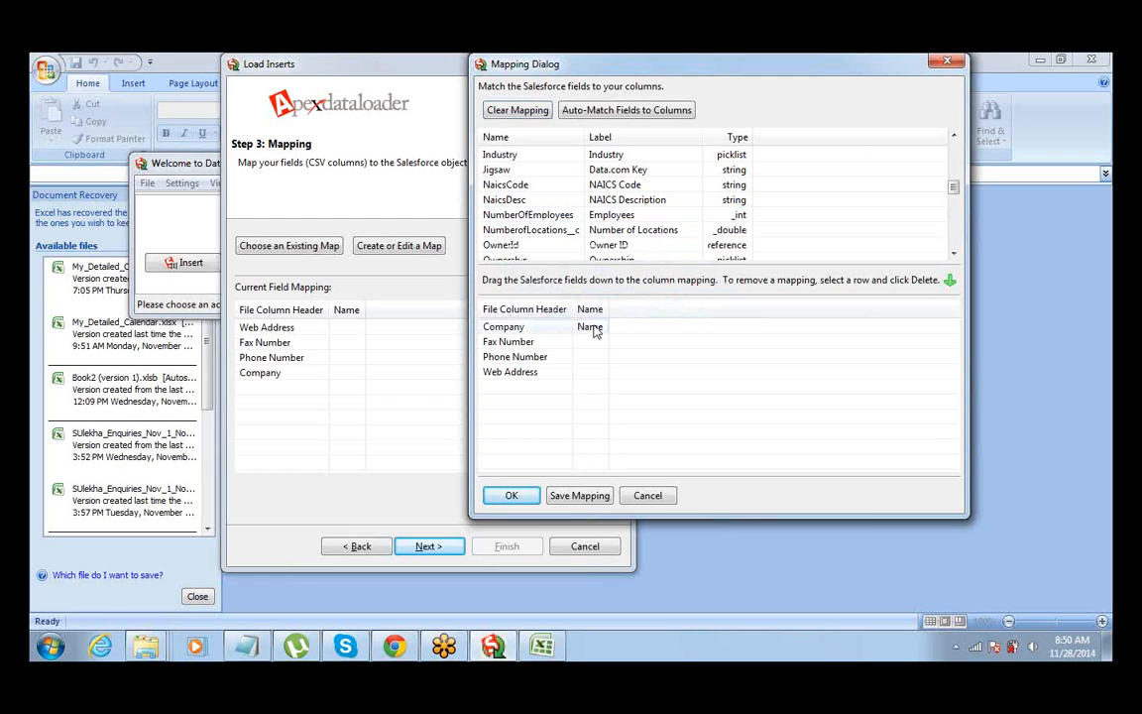
- Map Fax Number to Fax, Phone Number to Phone, and Web Address to Website
{"action": "left_click", "coordinate": [604, 232]}
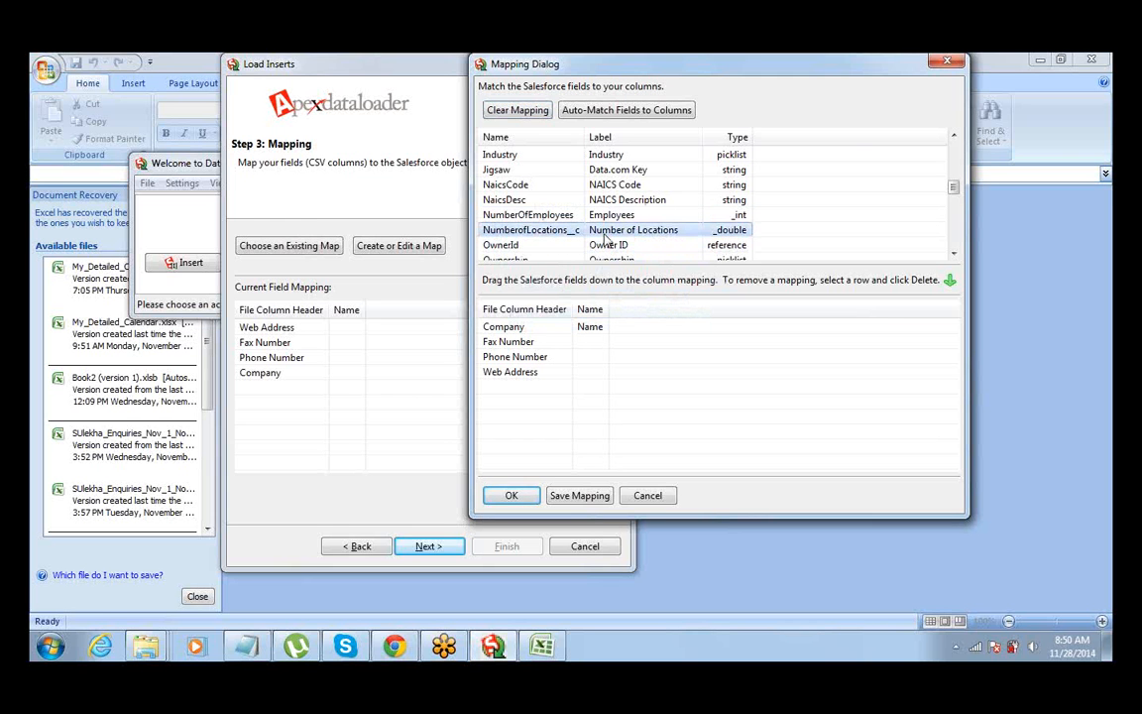
{"action": "key", "text": "f"}
{"action": "left_click_drag", "start_coordinate": [536, 157], "coordinate": [586, 341]}
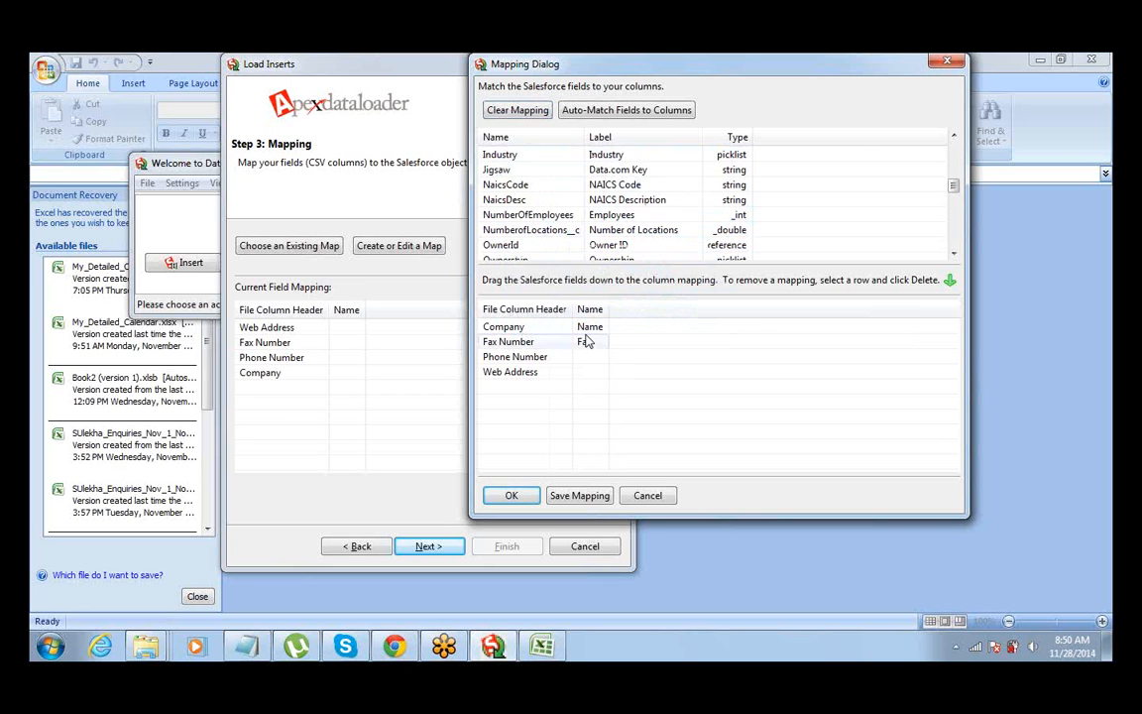
{"action": "left_click", "coordinate": [515, 176]}
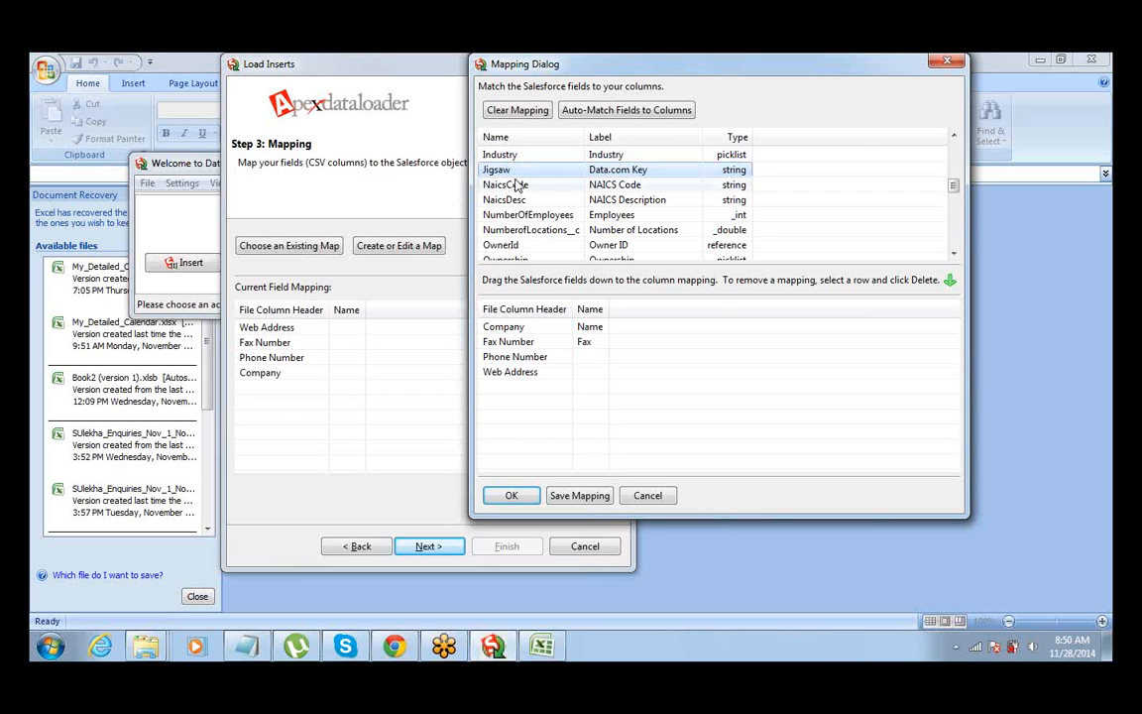
{"action": "key", "text": "p"}
{"action": "left_click", "coordinate": [518, 173]}
{"action": "left_click_drag", "start_coordinate": [517, 176], "coordinate": [584, 359]}
{"action": "left_click", "coordinate": [529, 233]}
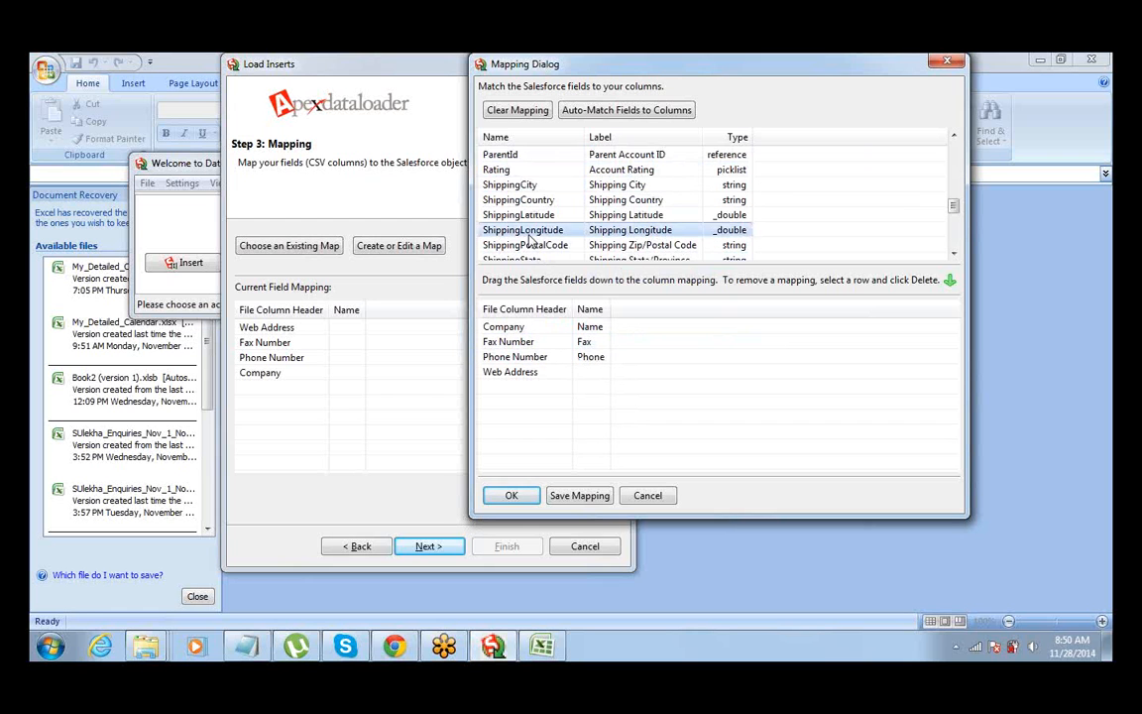
{"action": "key", "text": "w"}
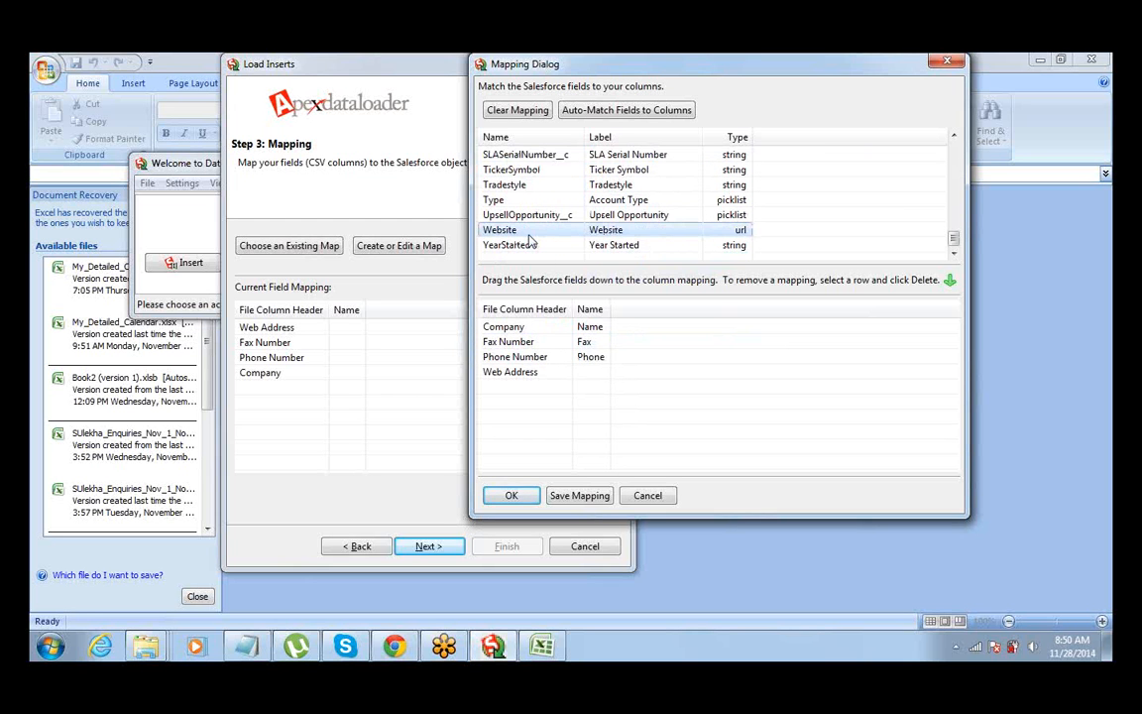
{"action": "left_click_drag", "start_coordinate": [530, 236], "coordinate": [603, 381]}
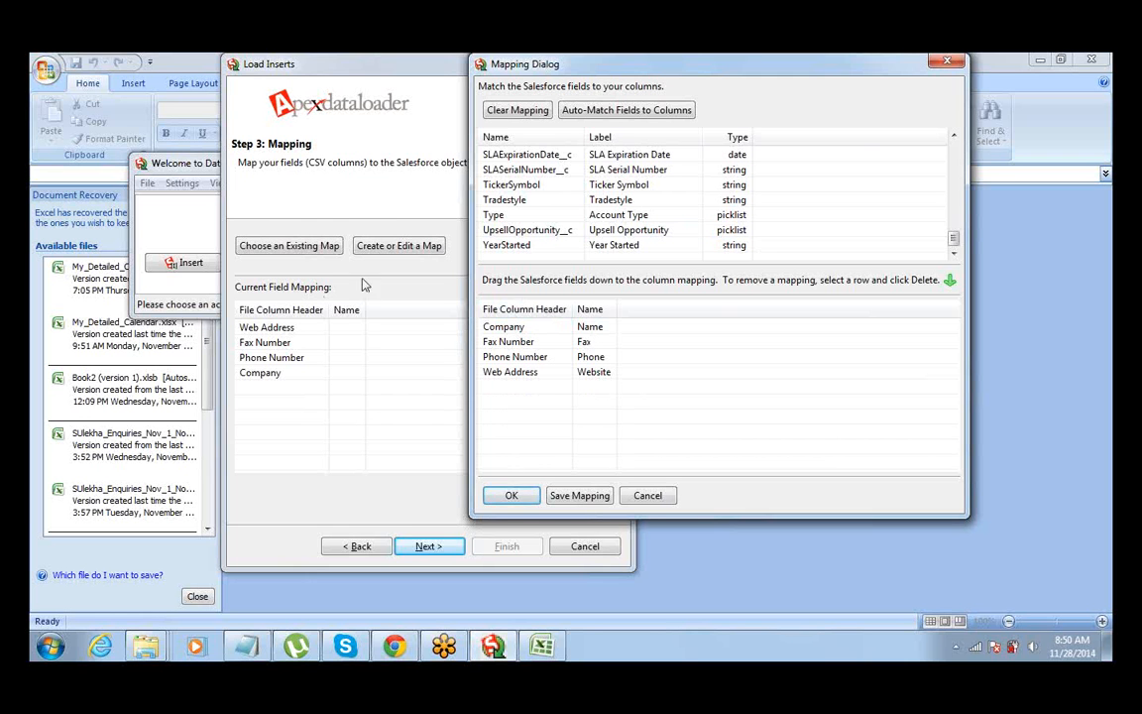
- Apply the mapping and reach Step 4: Finish, backing out once to review the mapping
{"action": "left_click", "coordinate": [510, 498]}
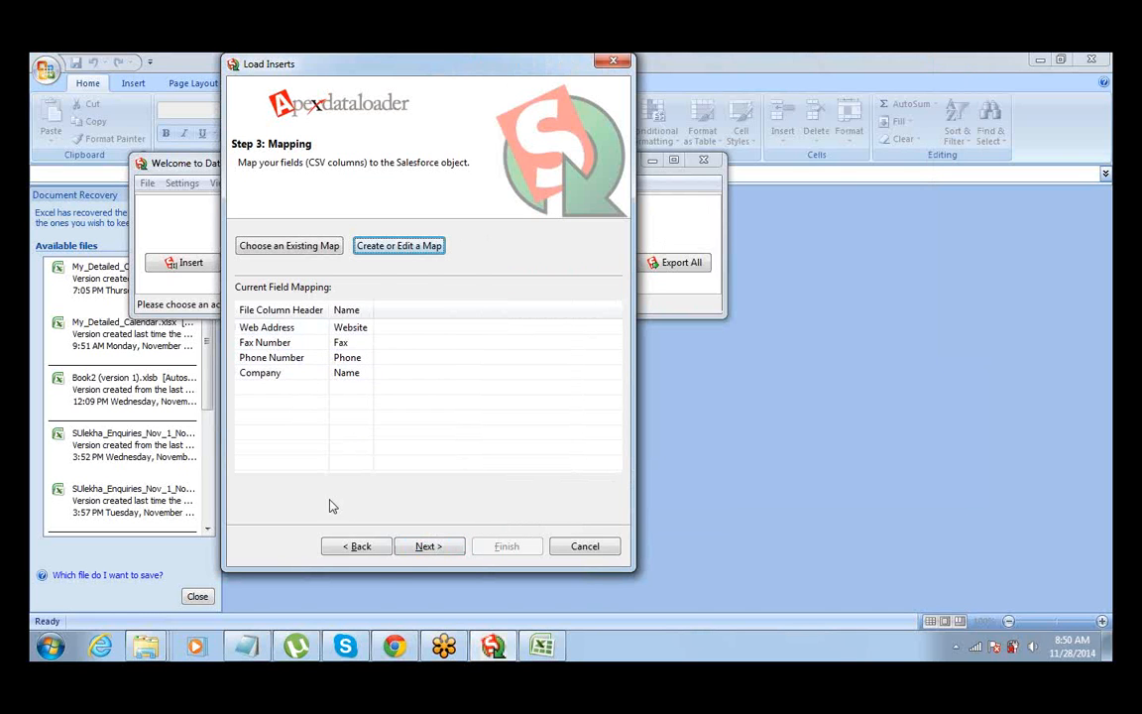
{"action": "left_click", "coordinate": [416, 546]}
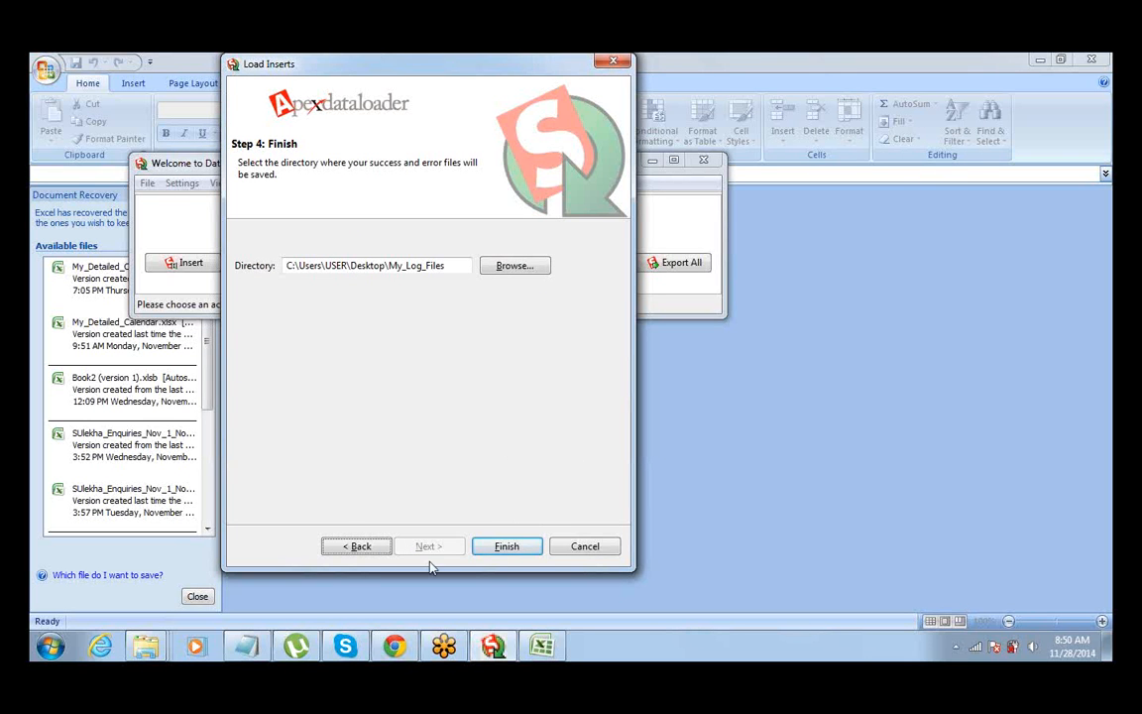
{"action": "left_click", "coordinate": [505, 555]}
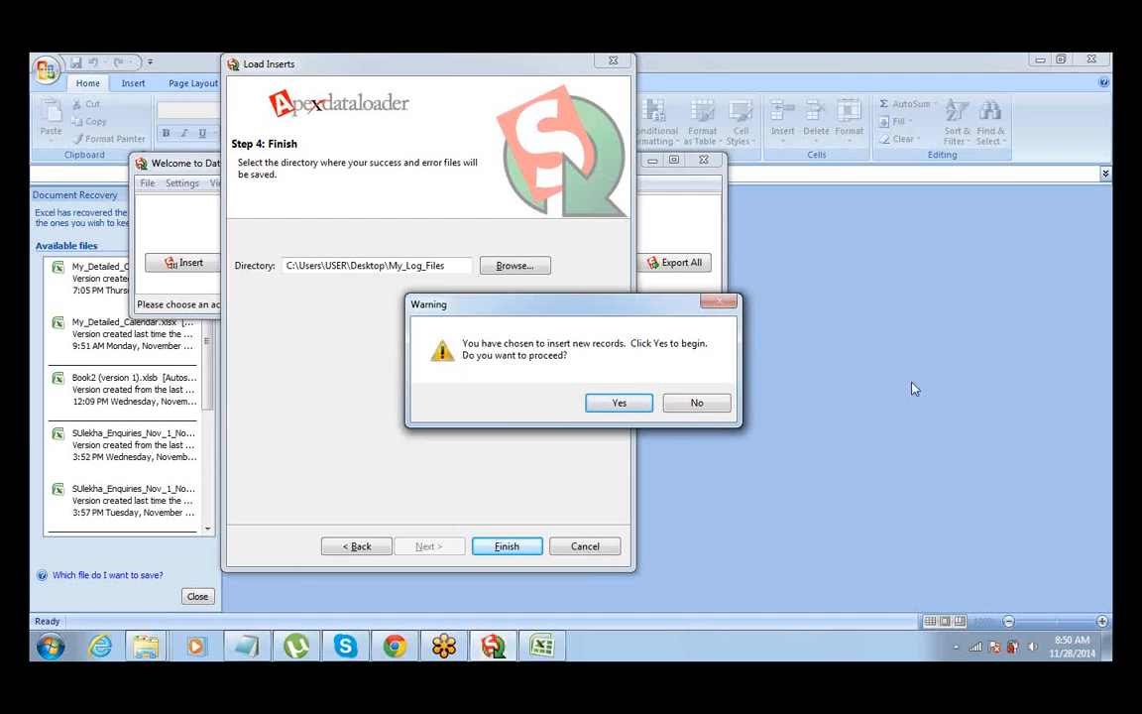
{"action": "left_click", "coordinate": [708, 403]}
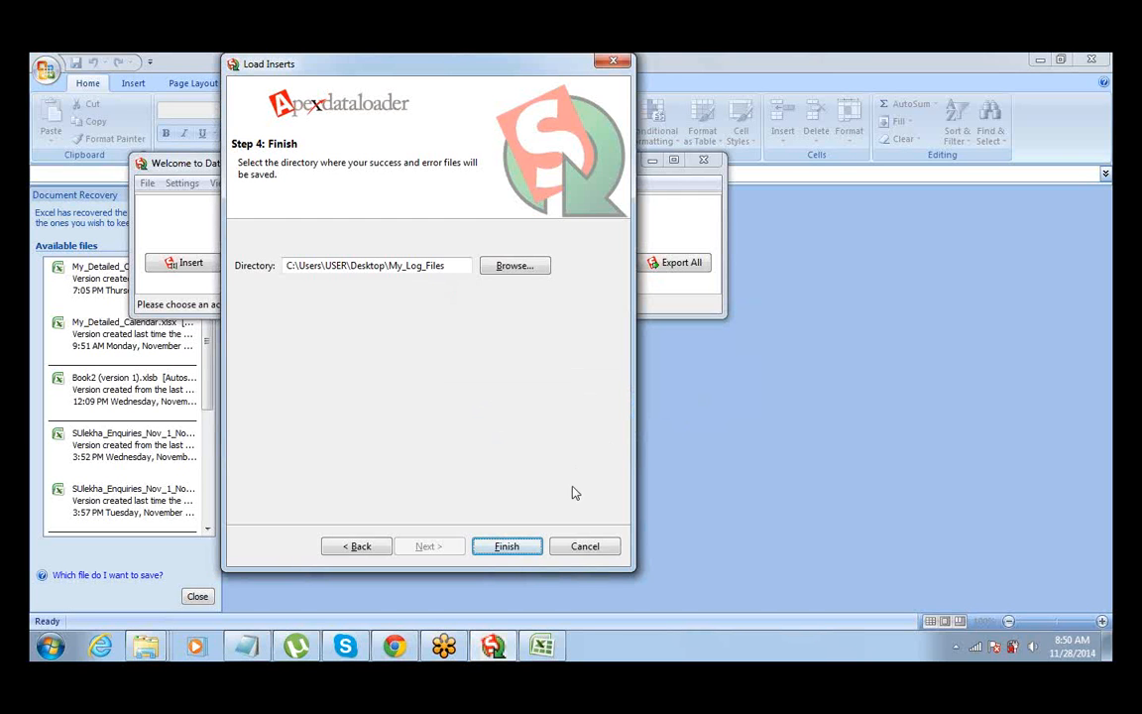
{"action": "left_click", "coordinate": [359, 546]}
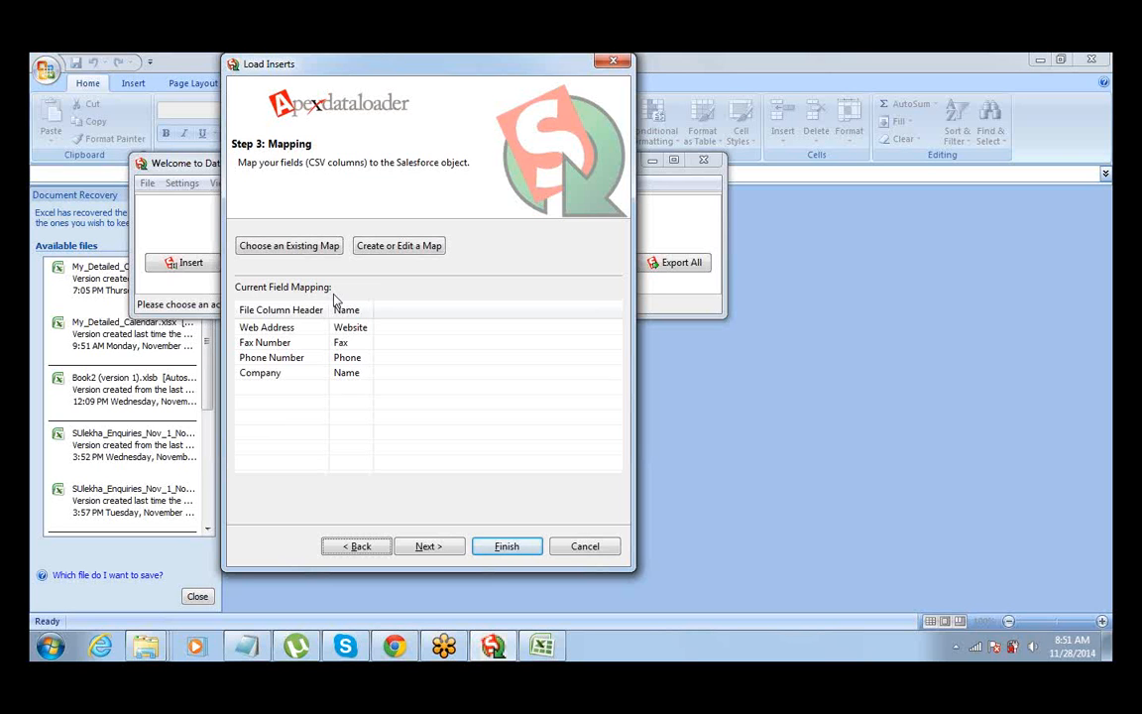
{"action": "left_click", "coordinate": [411, 550]}
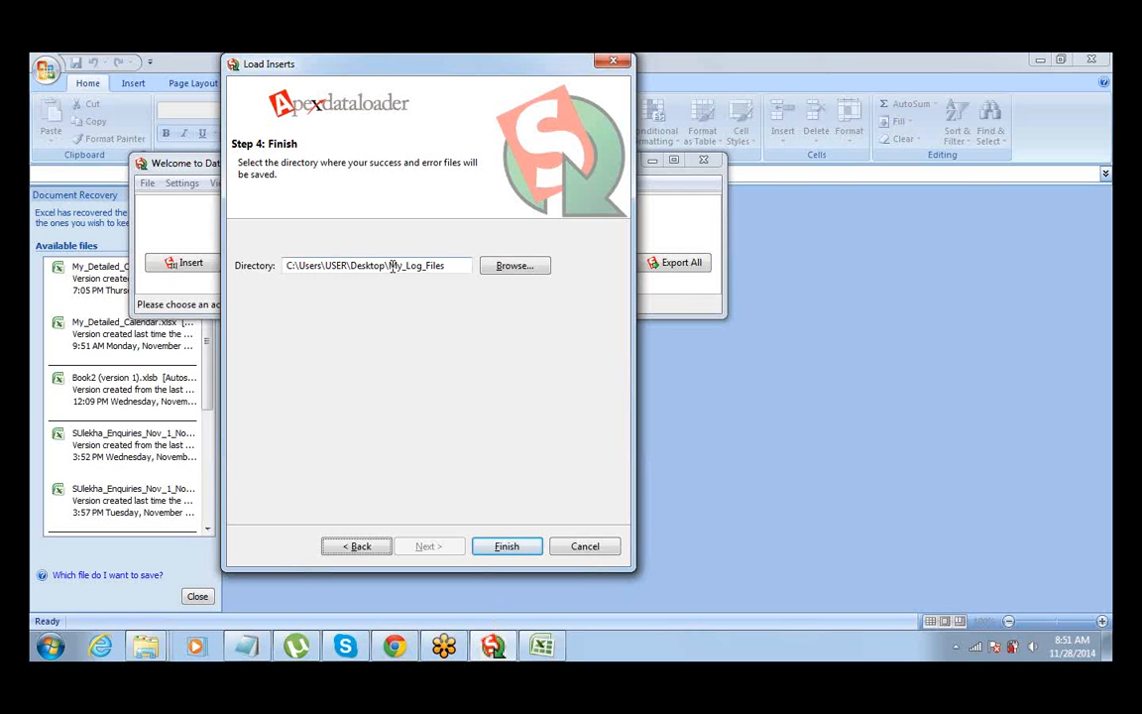
- Insert the four Account records and confirm IBM, Dell, Deloitte, Accenture succeeded with 0 errors
{"action": "left_click_drag", "start_coordinate": [389, 265], "coordinate": [447, 266]}
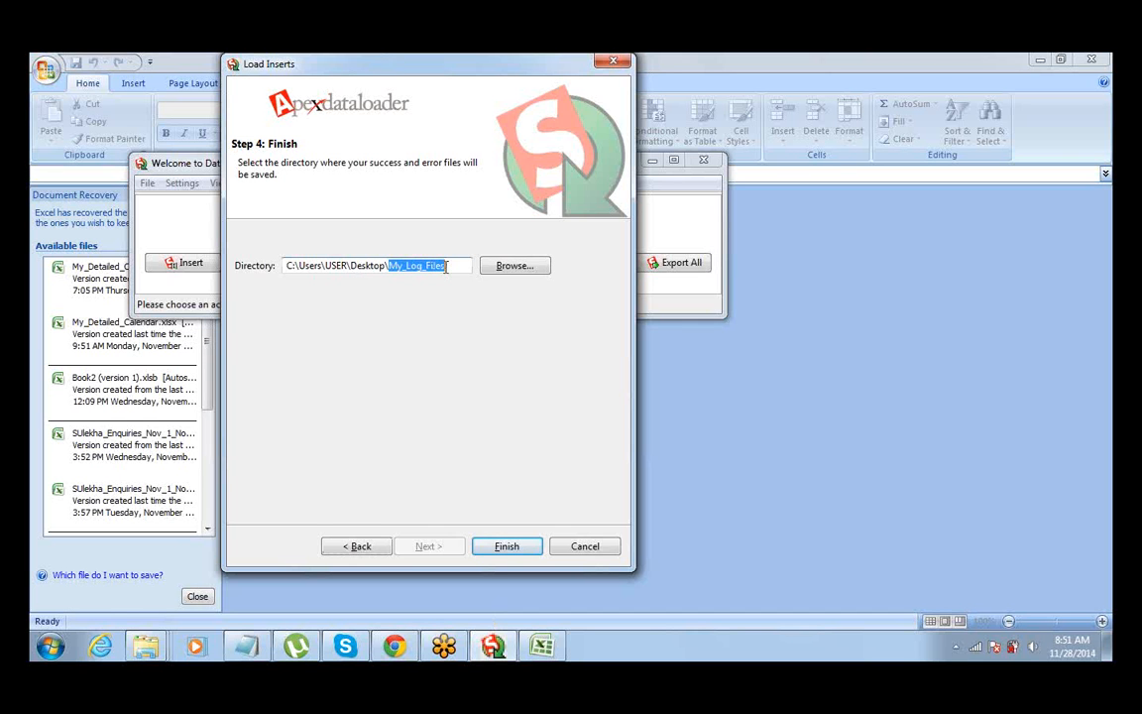
{"action": "left_click", "coordinate": [506, 546]}
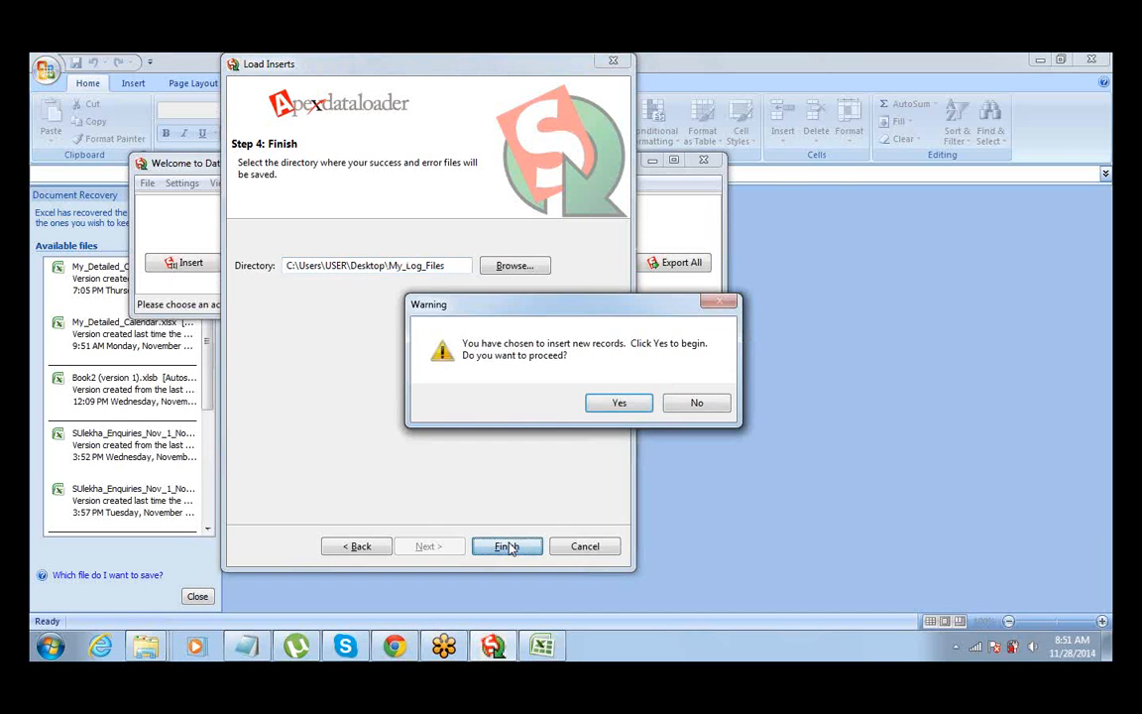
{"action": "left_click", "coordinate": [638, 403]}
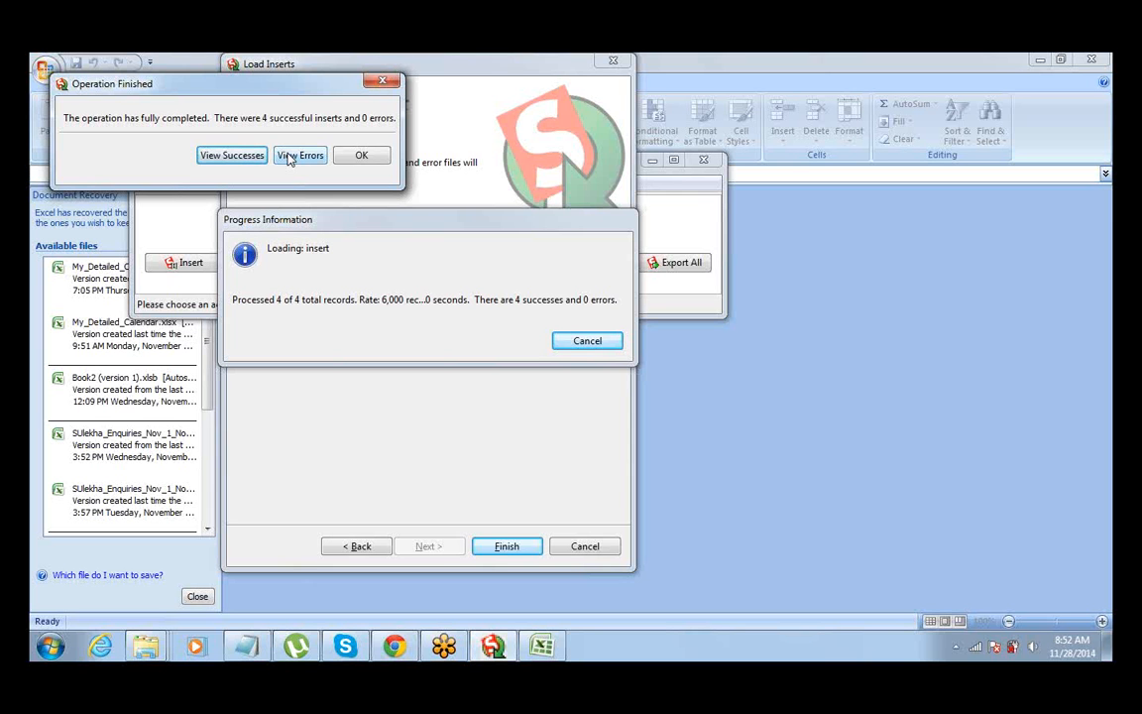
{"action": "left_click", "coordinate": [232, 156]}
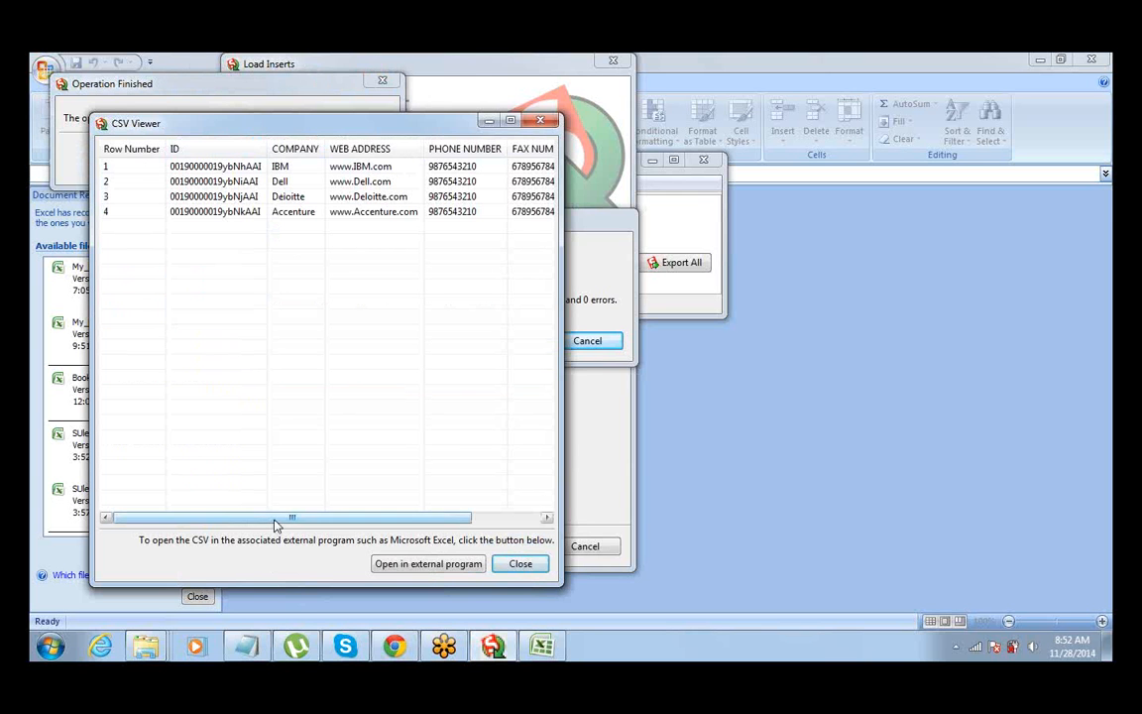
{"action": "left_click_drag", "start_coordinate": [274, 520], "coordinate": [343, 519]}
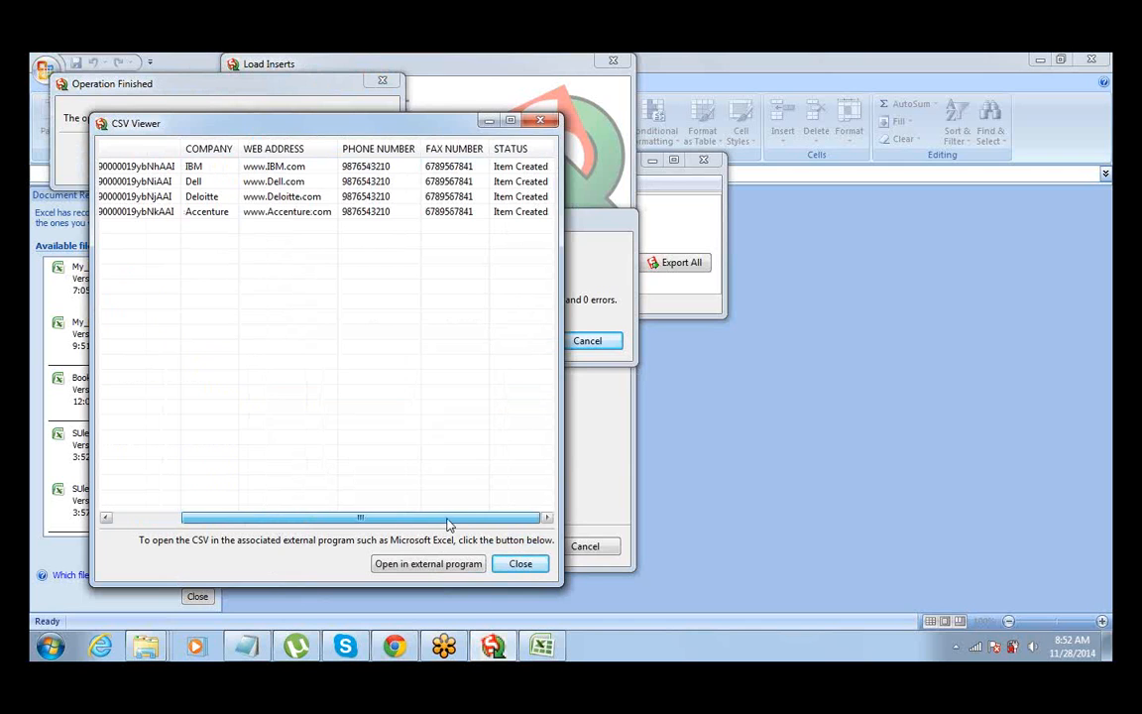
{"action": "left_click", "coordinate": [401, 645]}
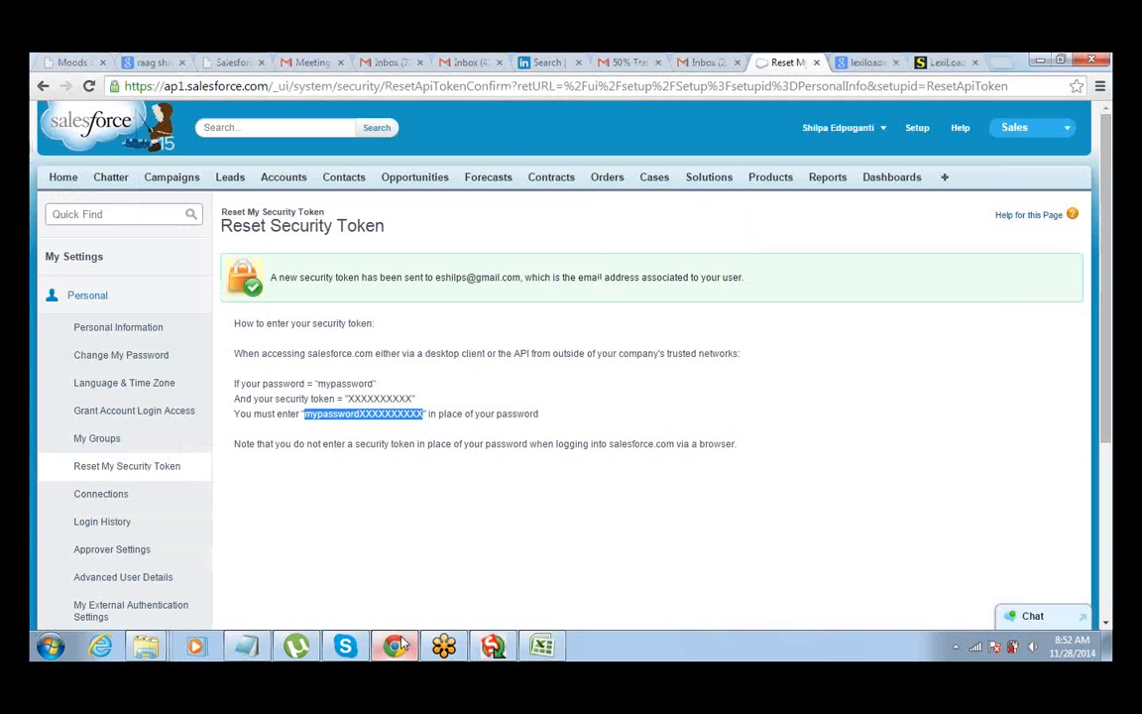
- Show the Salesforce 'New This Week' accounts view listing Accenture, Dell, Deloitte and IBM
{"action": "left_click", "coordinate": [265, 181]}
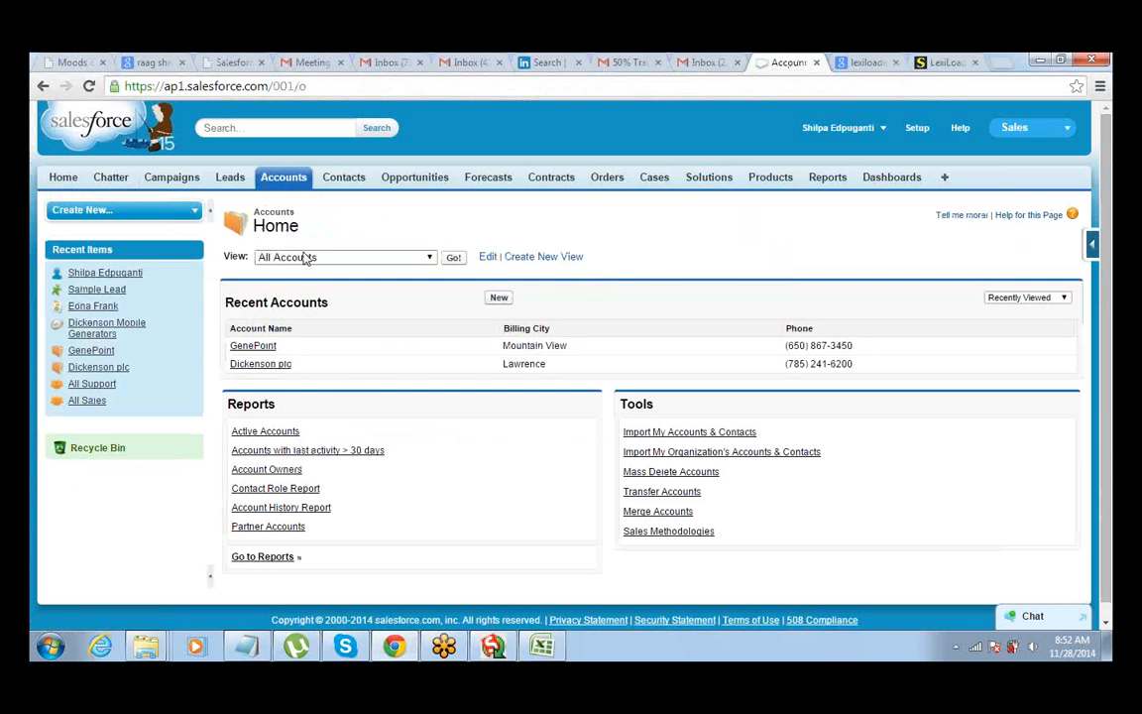
{"action": "left_click", "coordinate": [427, 260]}
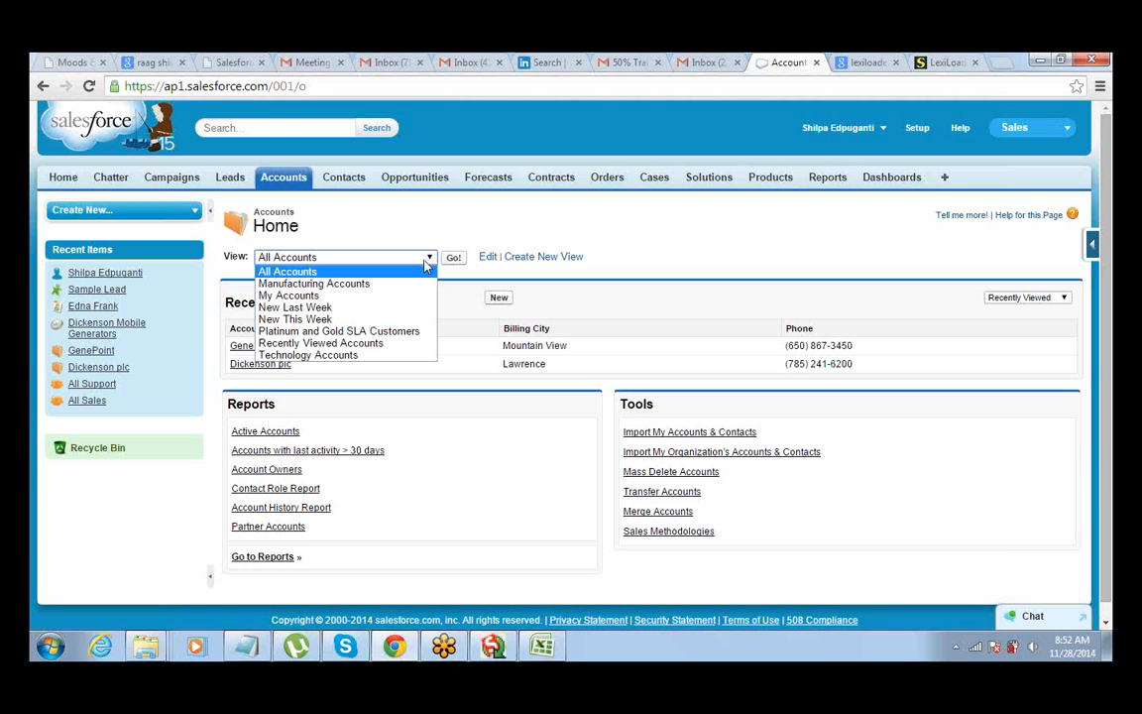
{"action": "left_click", "coordinate": [385, 319]}
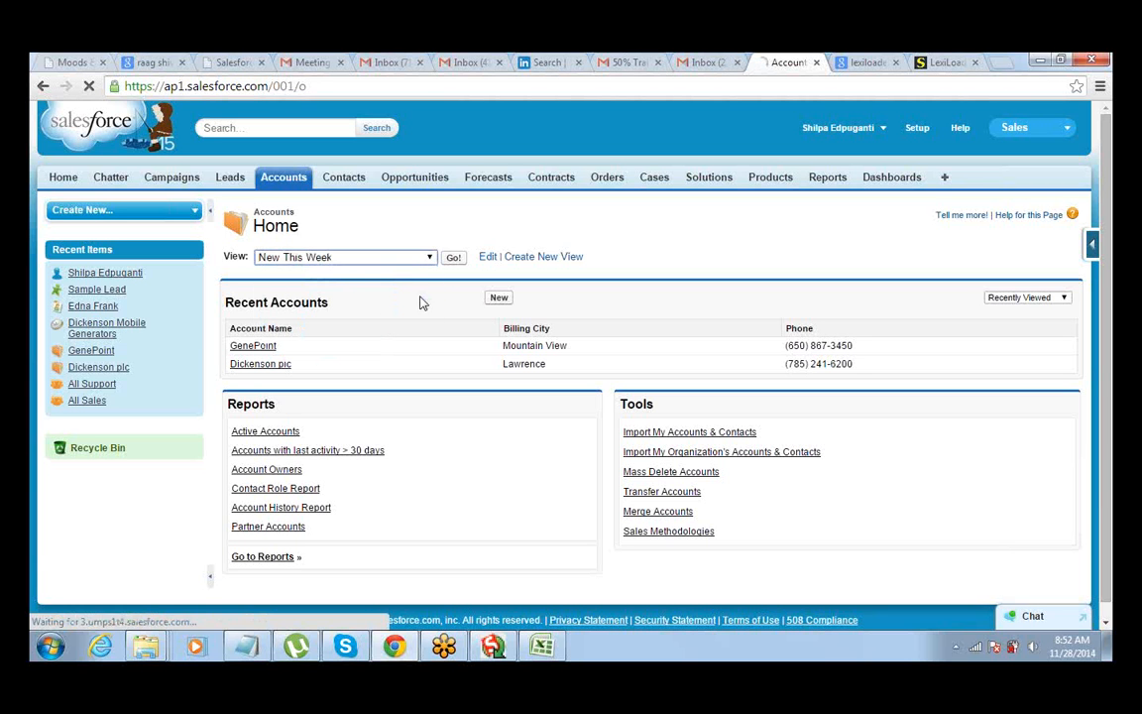
{"action": "left_click", "coordinate": [453, 258]}
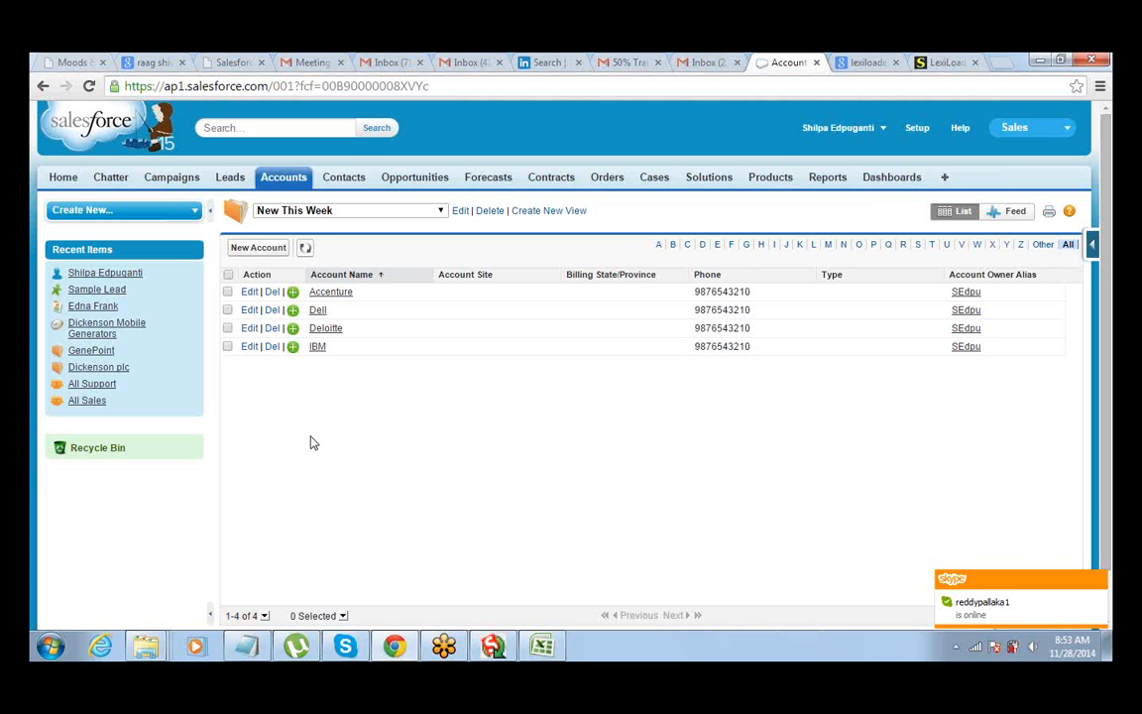
{"action": "scroll", "coordinate": [310, 443], "scroll_direction": "down", "scroll_amount": 1}
{"action": "scroll", "coordinate": [310, 443], "scroll_direction": "up", "scroll_amount": 1}
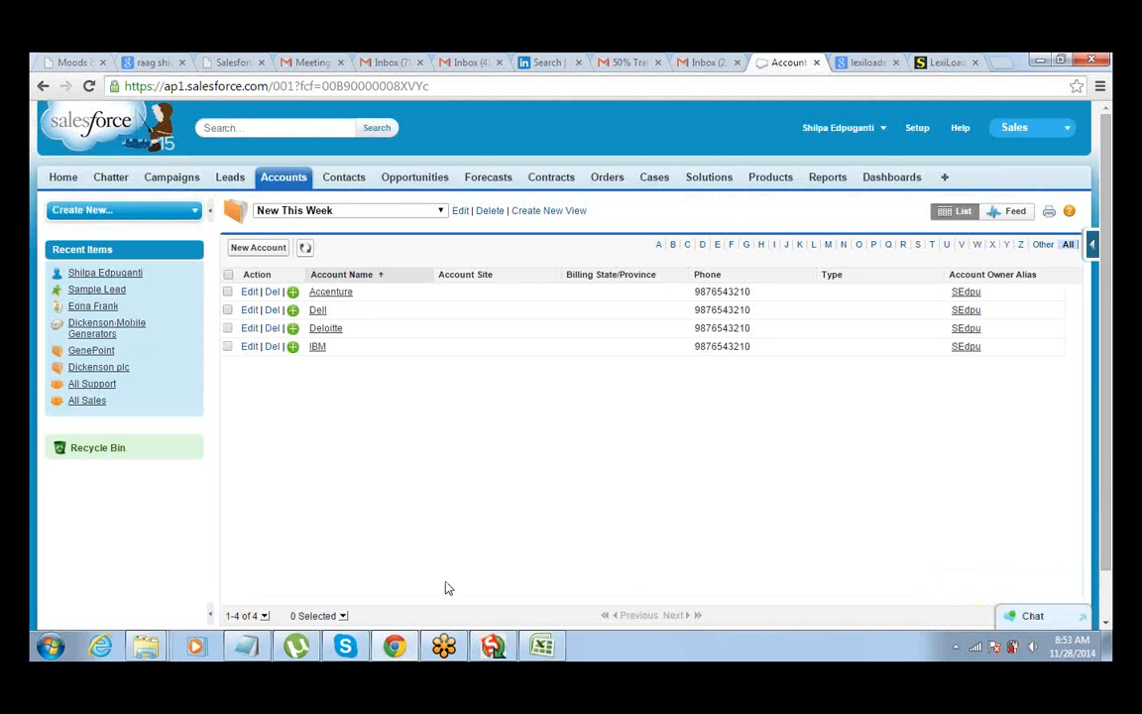
{"action": "left_click", "coordinate": [493, 646]}
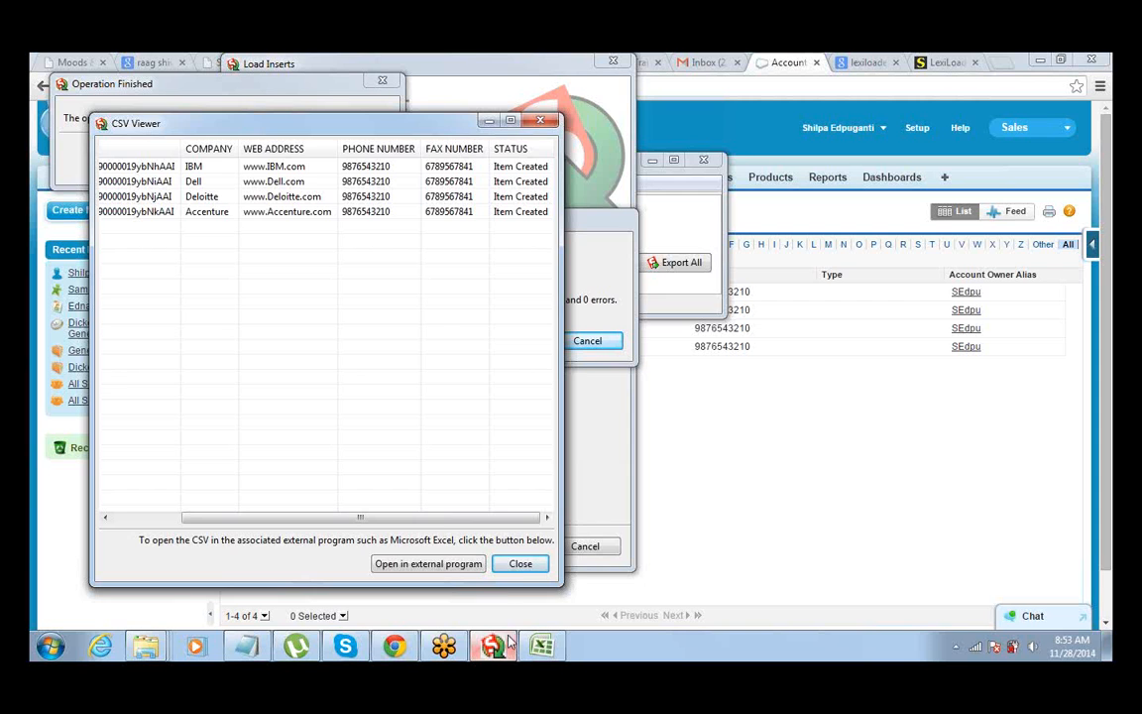
- Close the insert results and start a new export of Account records
{"action": "left_click", "coordinate": [518, 564]}
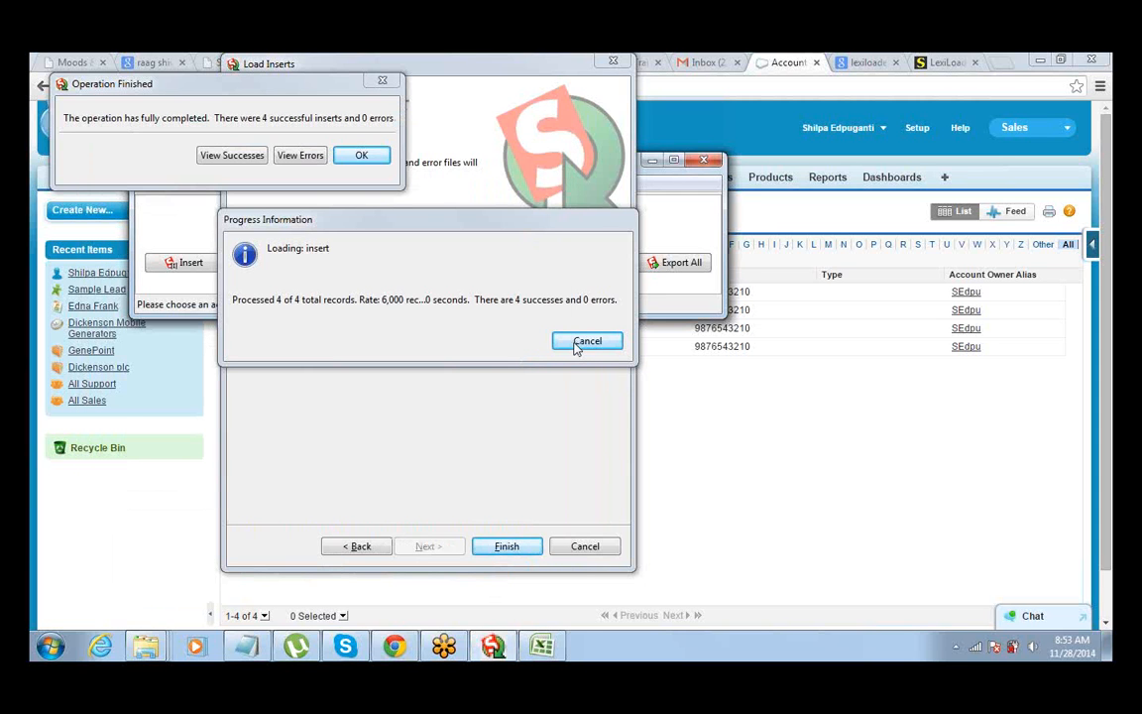
{"action": "left_click", "coordinate": [579, 346]}
{"action": "left_click", "coordinate": [365, 156]}
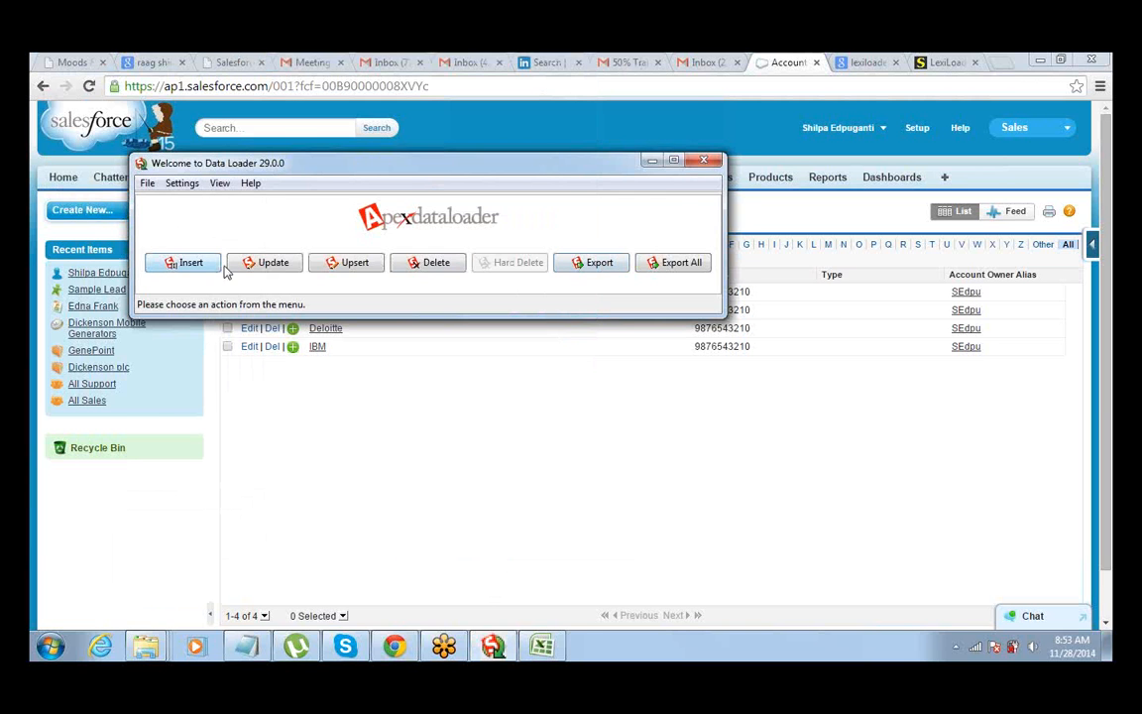
{"action": "left_click", "coordinate": [587, 266]}
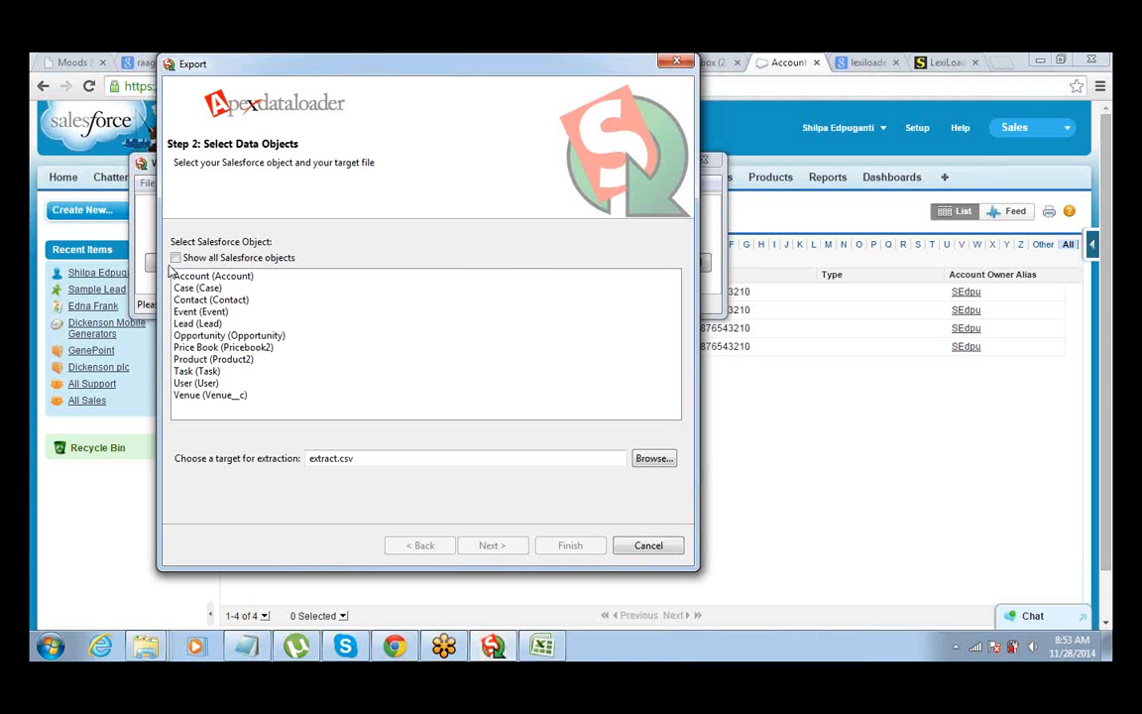
{"action": "left_click", "coordinate": [211, 278]}
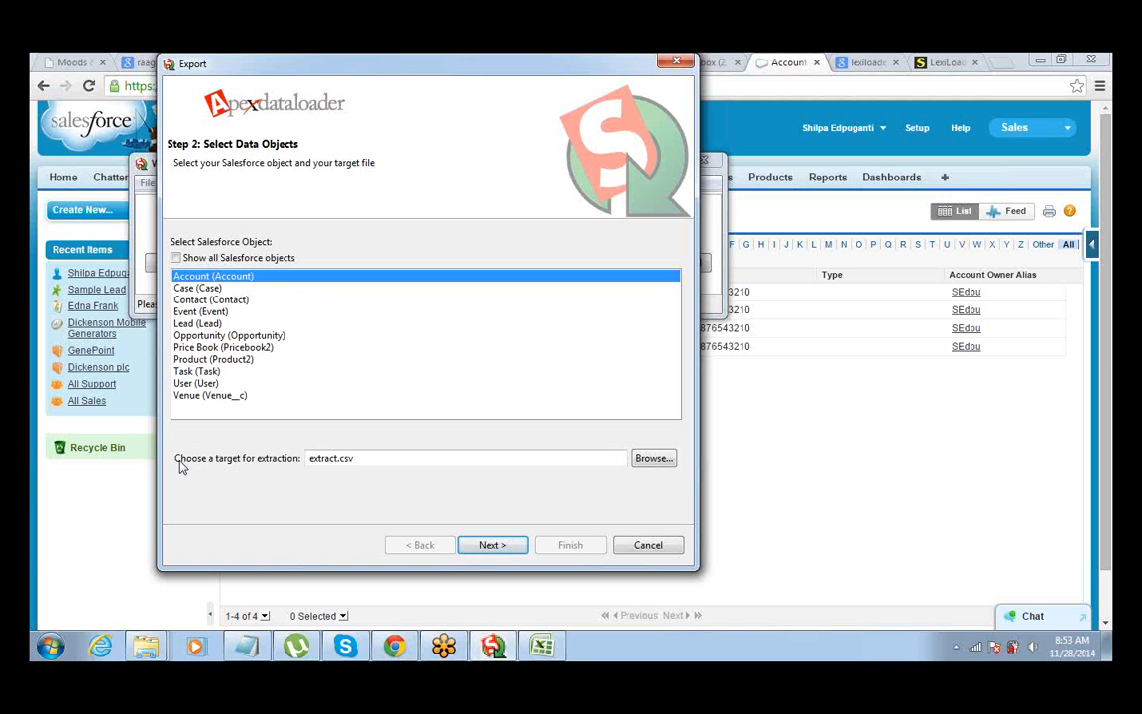
- Set the extraction target to extract9.csv on the Desktop instead of overwriting extract.csv
{"action": "left_click", "coordinate": [653, 459]}
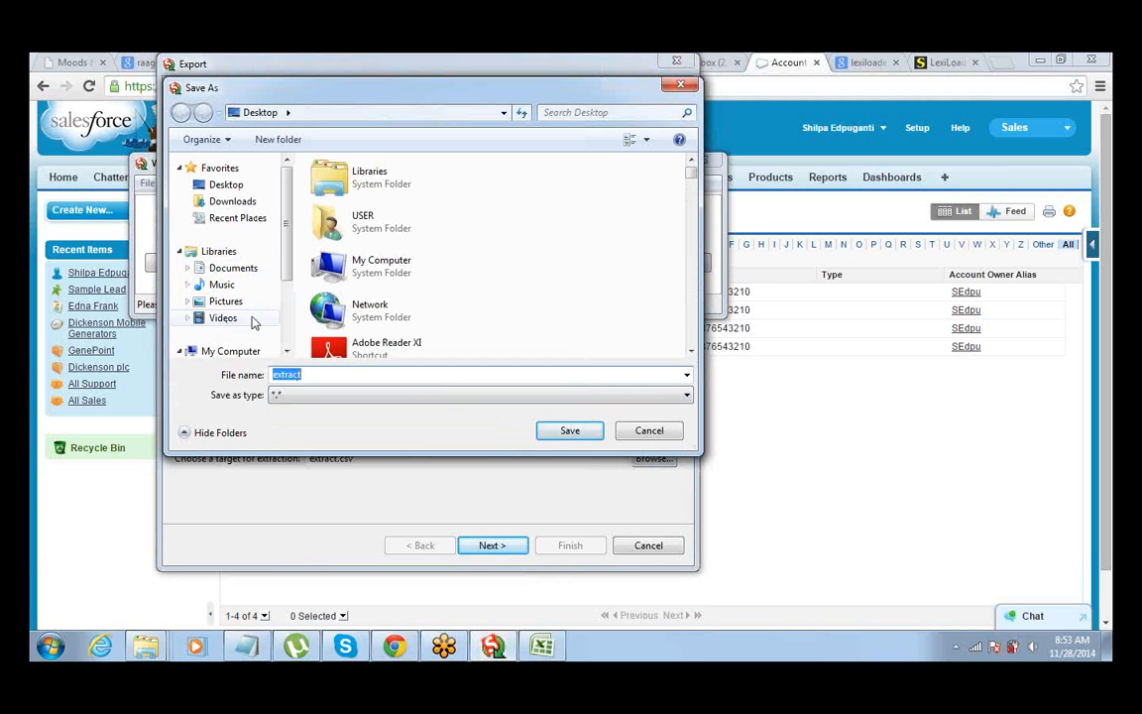
{"action": "left_click", "coordinate": [569, 432]}
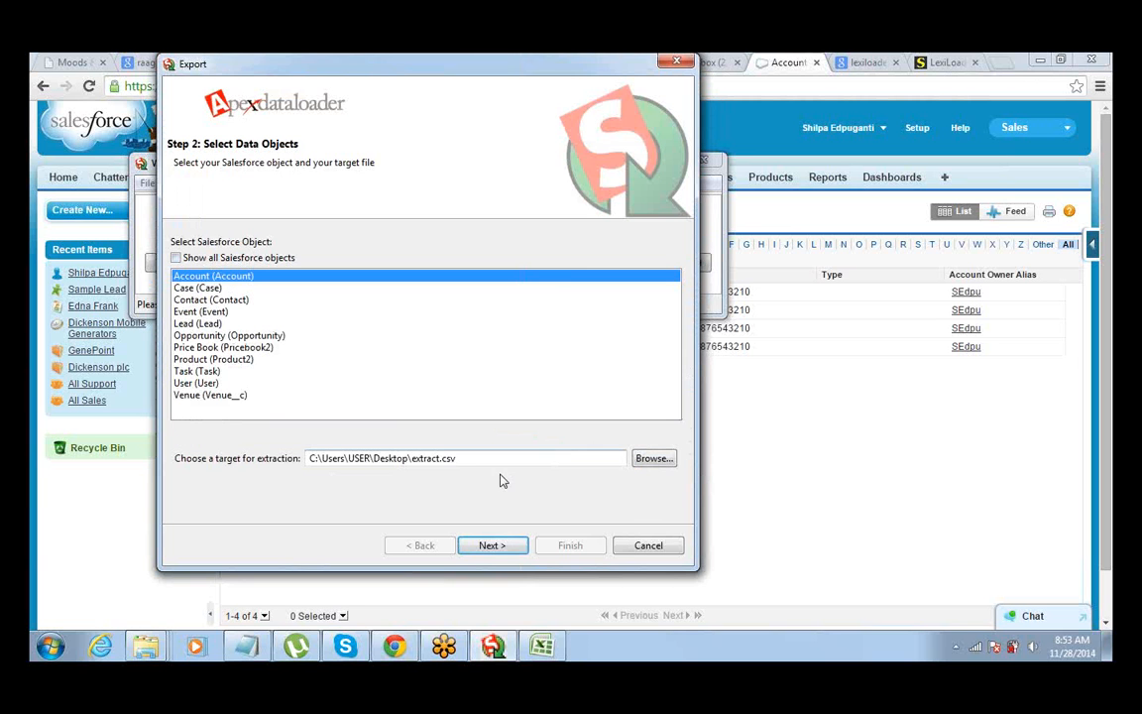
{"action": "left_click", "coordinate": [493, 545]}
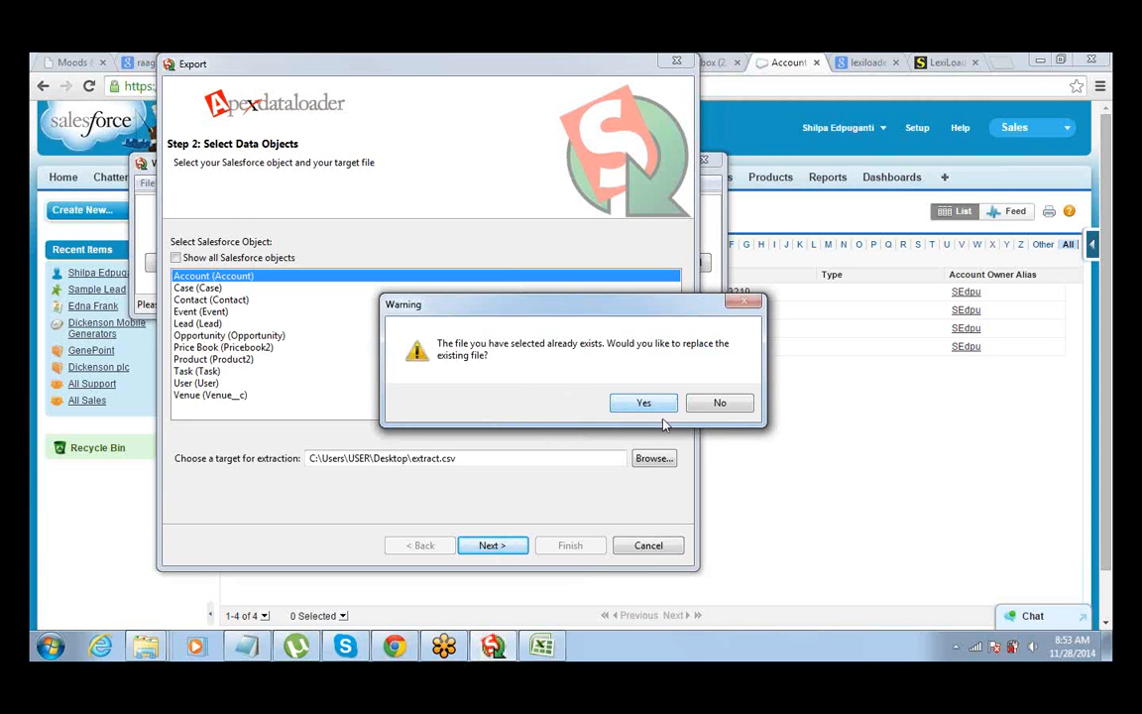
{"action": "left_click", "coordinate": [716, 403]}
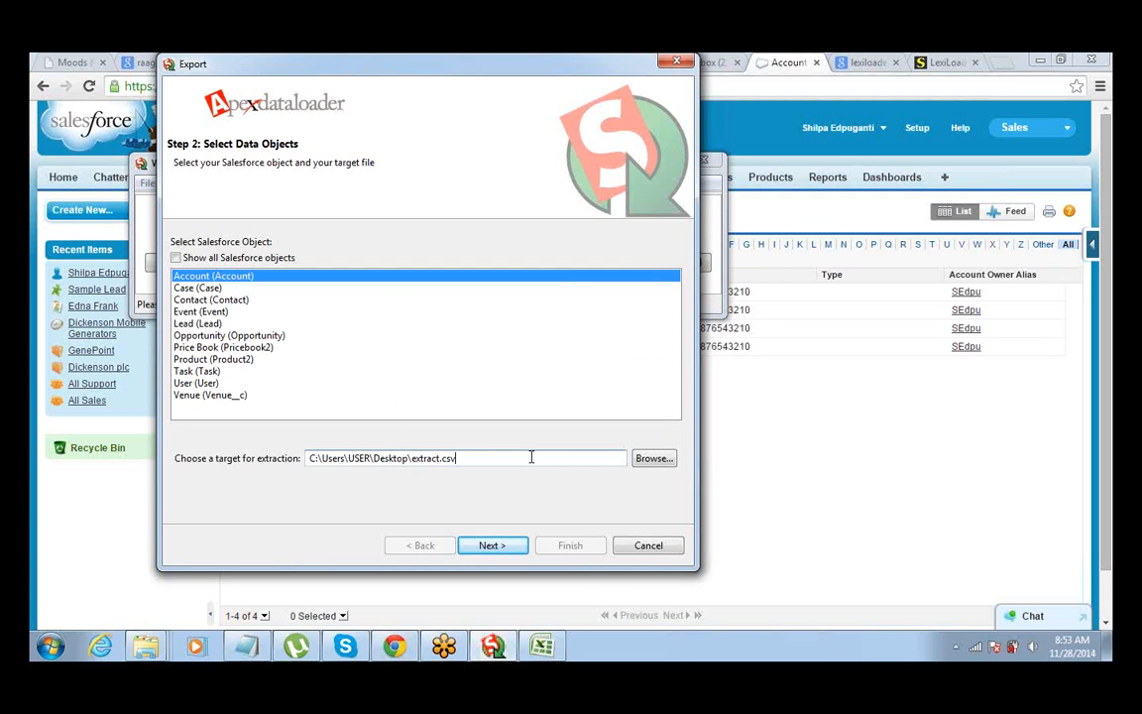
{"action": "key", "text": "Left"}
{"action": "key", "text": "Left"}
{"action": "type", "text": "9"}
{"action": "left_click", "coordinate": [476, 545]}
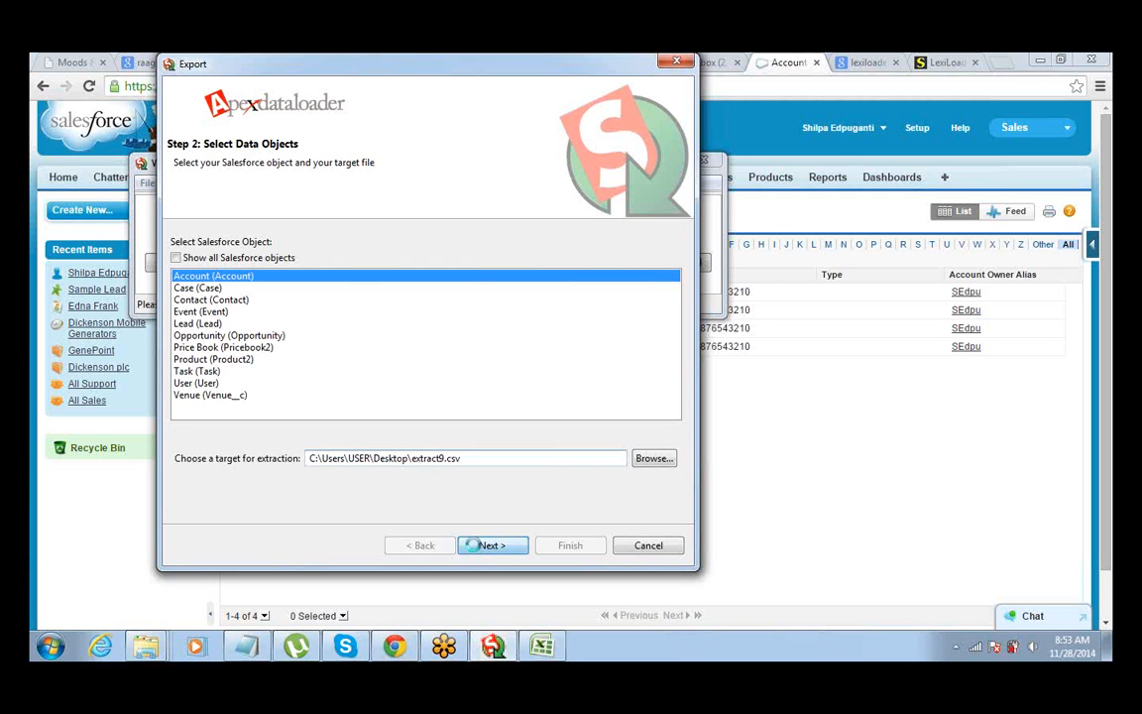
{"action": "left_click", "coordinate": [402, 547]}
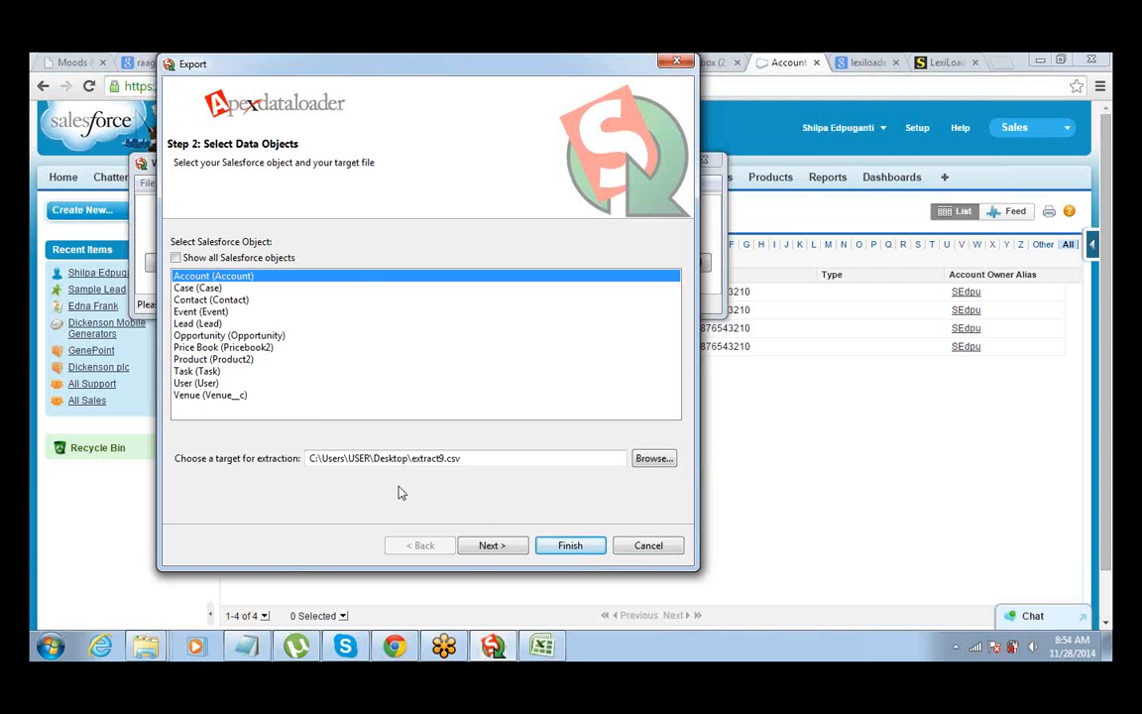
- Select the Name, Type, Industry, Website, Phone and Fax fields for the Account query
{"action": "left_click", "coordinate": [510, 546]}
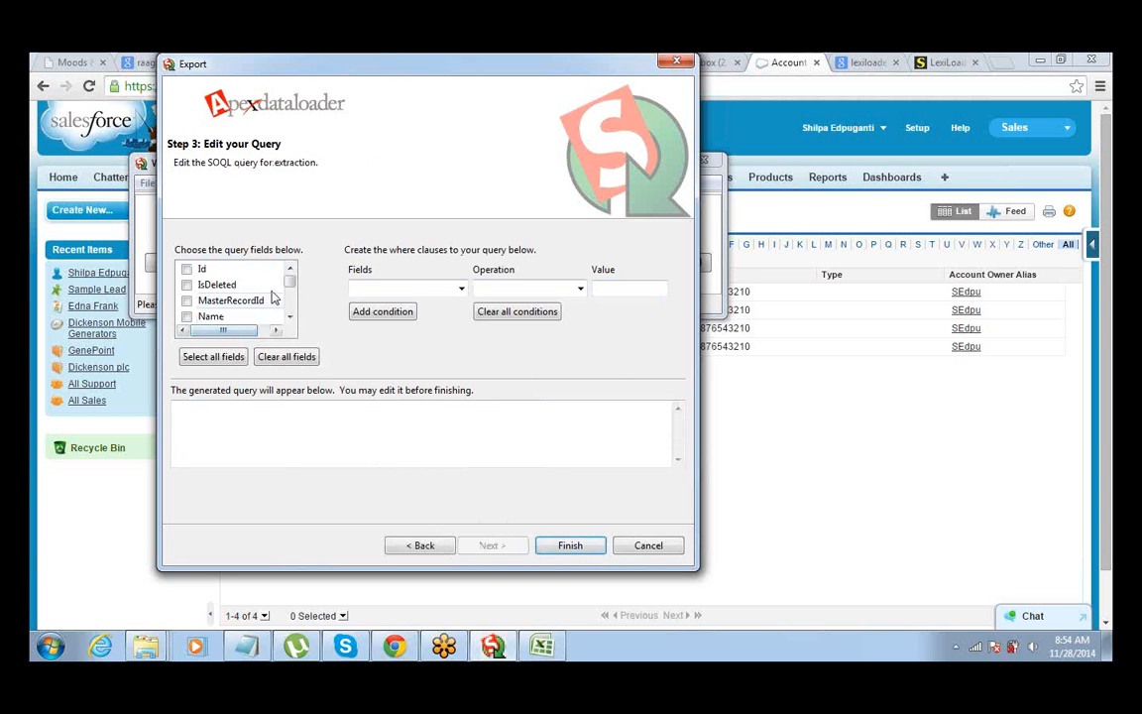
{"action": "mouse_move", "coordinate": [289, 281]}
{"action": "left_mouse_down"}
{"action": "mouse_move", "coordinate": [290, 311]}
{"action": "mouse_move", "coordinate": [289, 282]}
{"action": "left_mouse_up"}
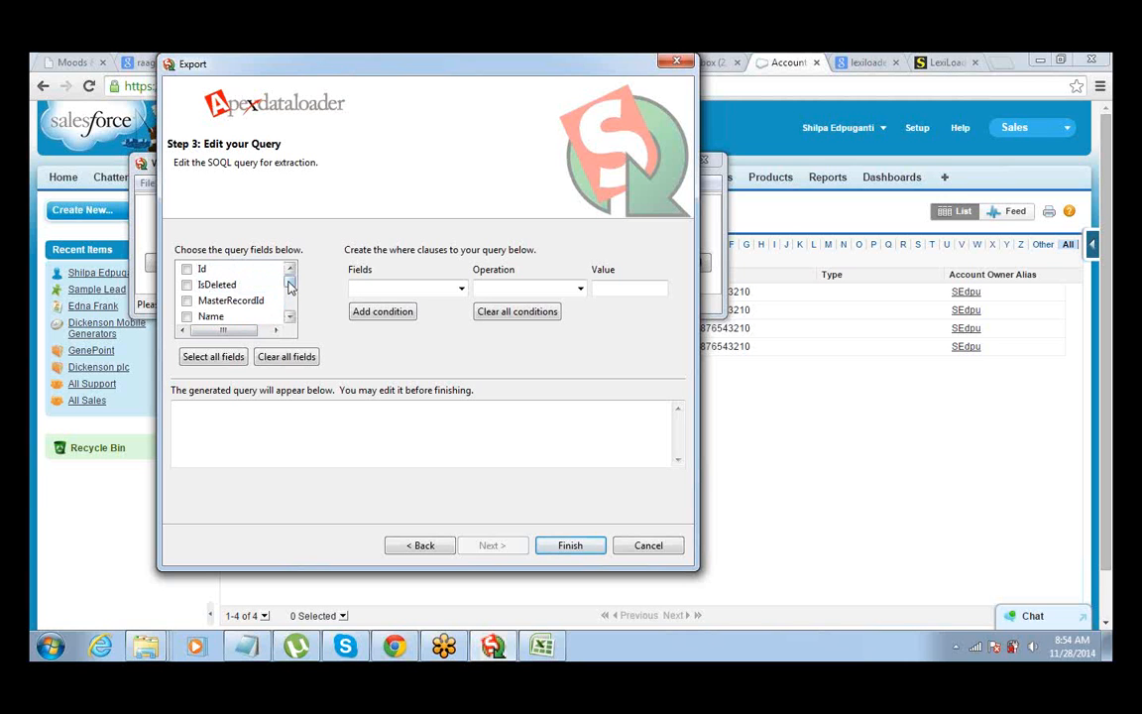
{"action": "left_click_drag", "start_coordinate": [288, 282], "coordinate": [289, 285]}
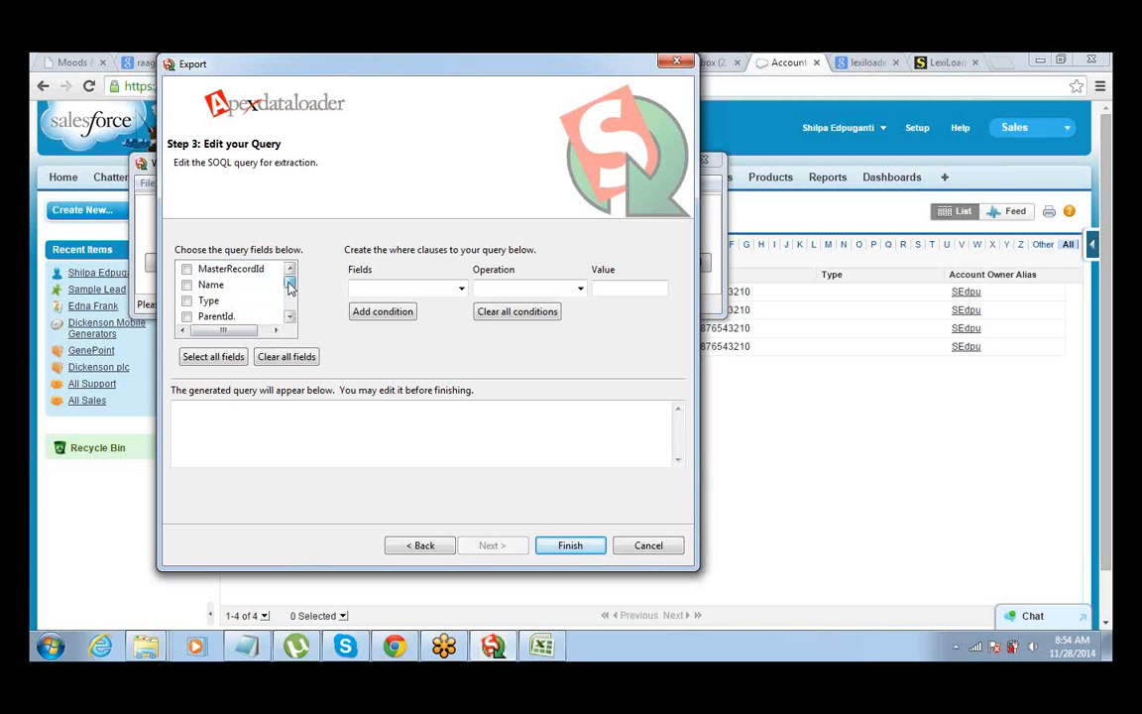
{"action": "left_click", "coordinate": [187, 286]}
{"action": "left_click", "coordinate": [188, 300]}
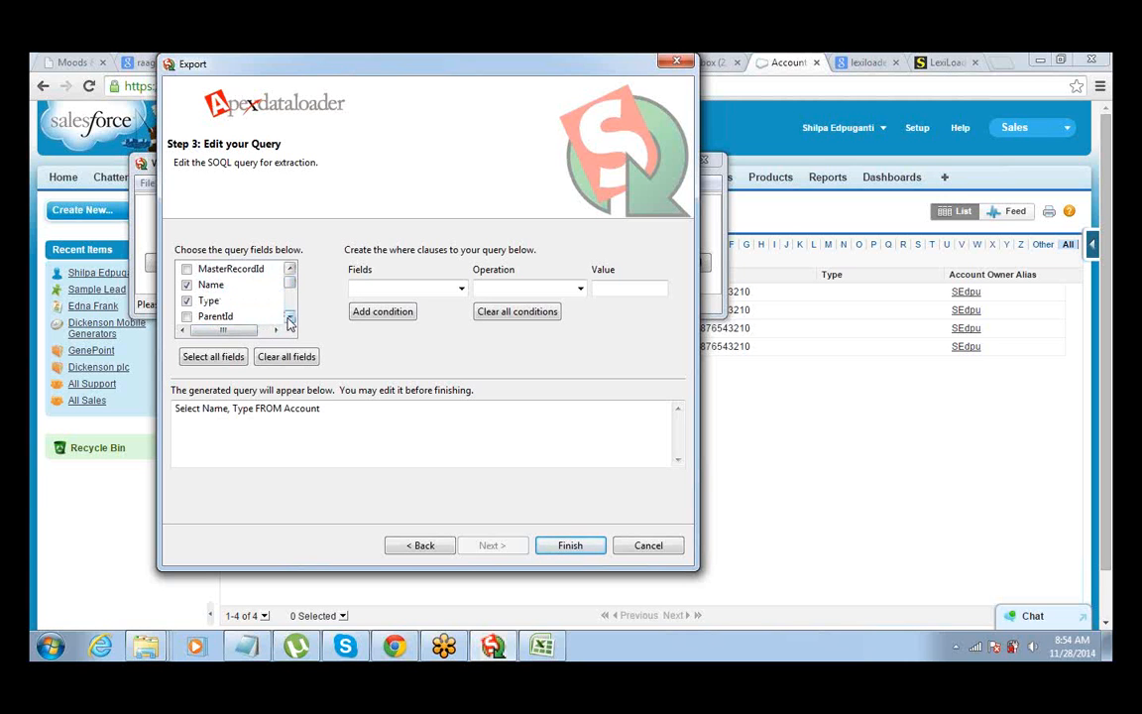
{"action": "left_click", "coordinate": [289, 317]}
{"action": "left_click", "coordinate": [290, 317]}
{"action": "scroll", "coordinate": [289, 317], "scroll_direction": "down", "scroll_amount": 4}
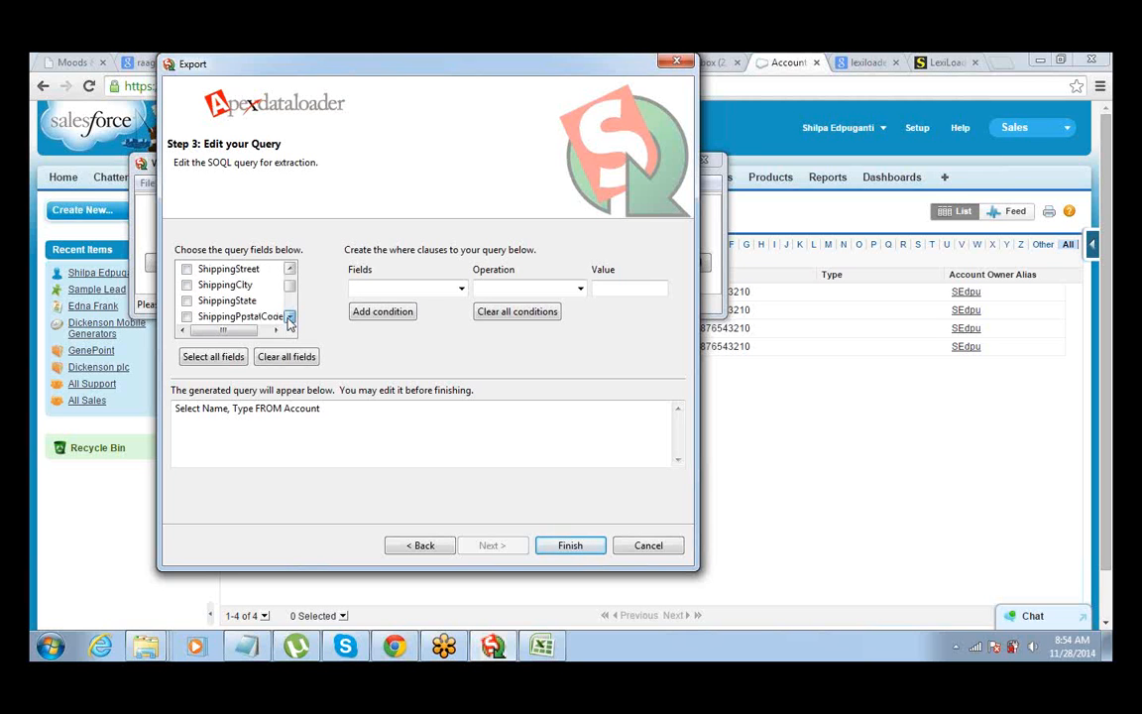
{"action": "scroll", "coordinate": [290, 317], "scroll_direction": "down", "scroll_amount": 6}
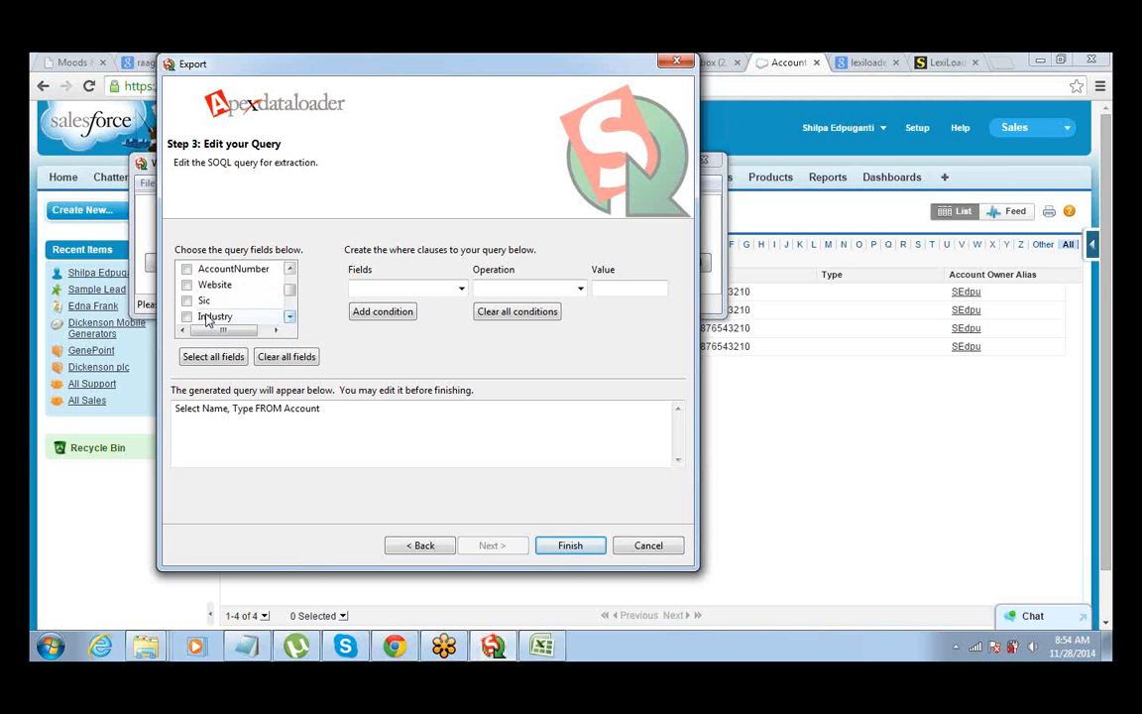
{"action": "left_click", "coordinate": [187, 316]}
{"action": "left_click", "coordinate": [187, 284]}
{"action": "left_click", "coordinate": [289, 270]}
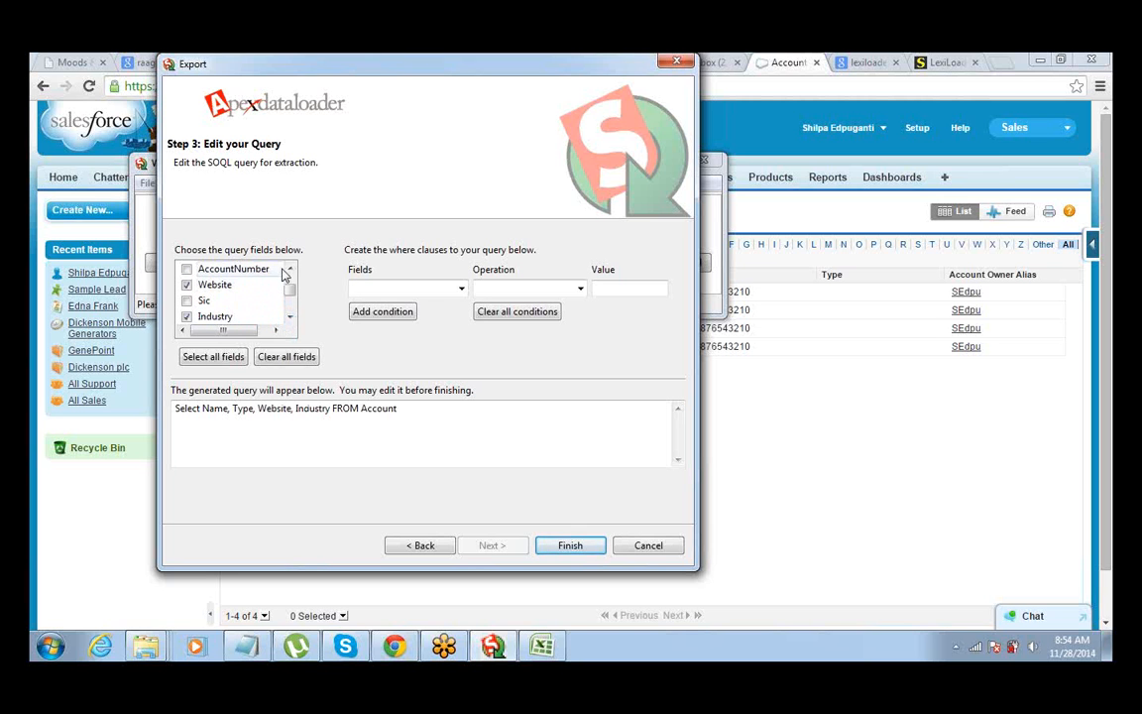
{"action": "left_click", "coordinate": [290, 270]}
{"action": "left_click", "coordinate": [289, 269]}
{"action": "left_click", "coordinate": [186, 285]}
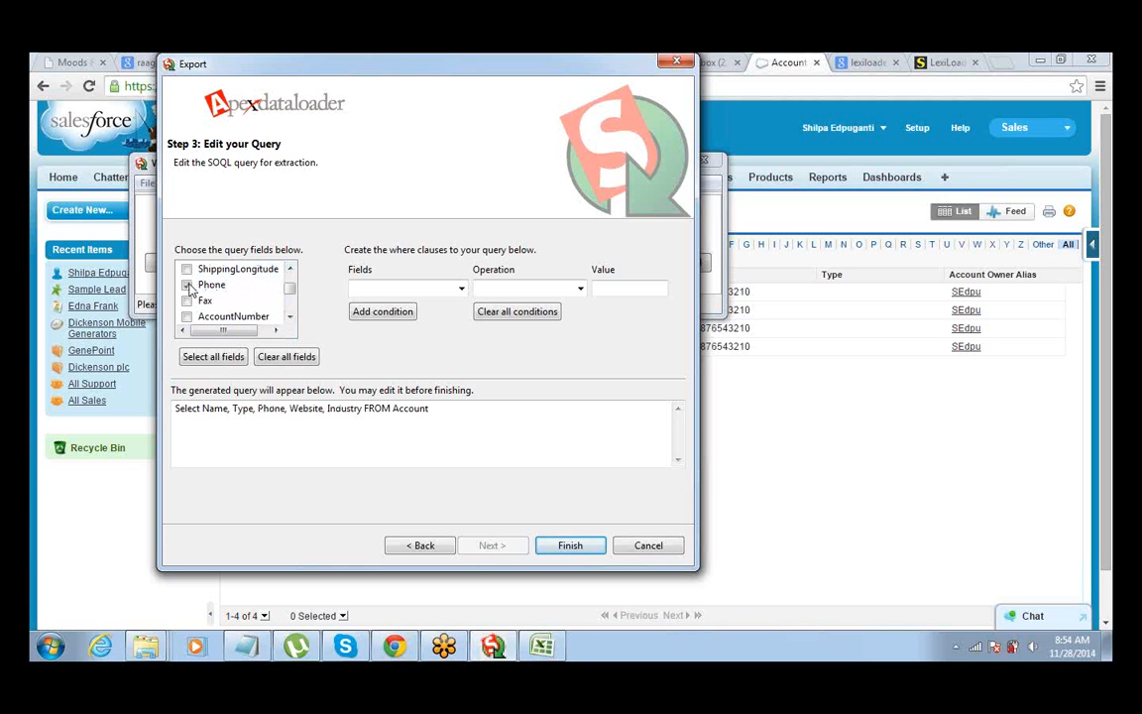
{"action": "left_click", "coordinate": [188, 302]}
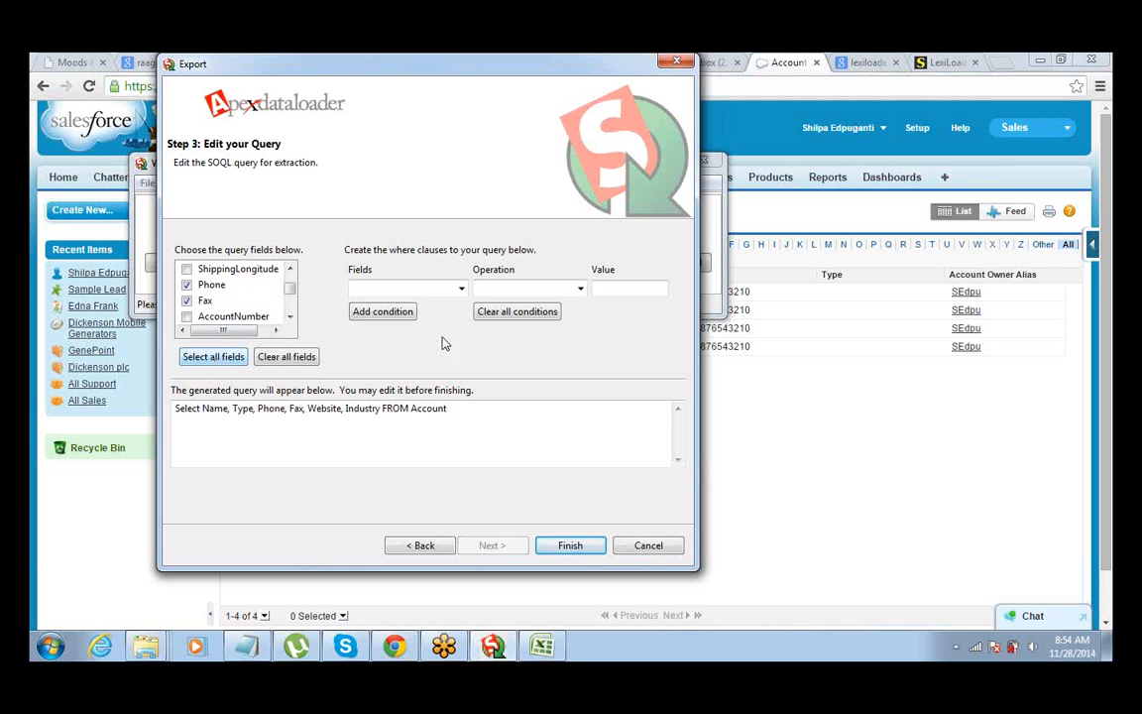
- Leave the query without conditions and run the export
{"action": "left_click", "coordinate": [461, 290]}
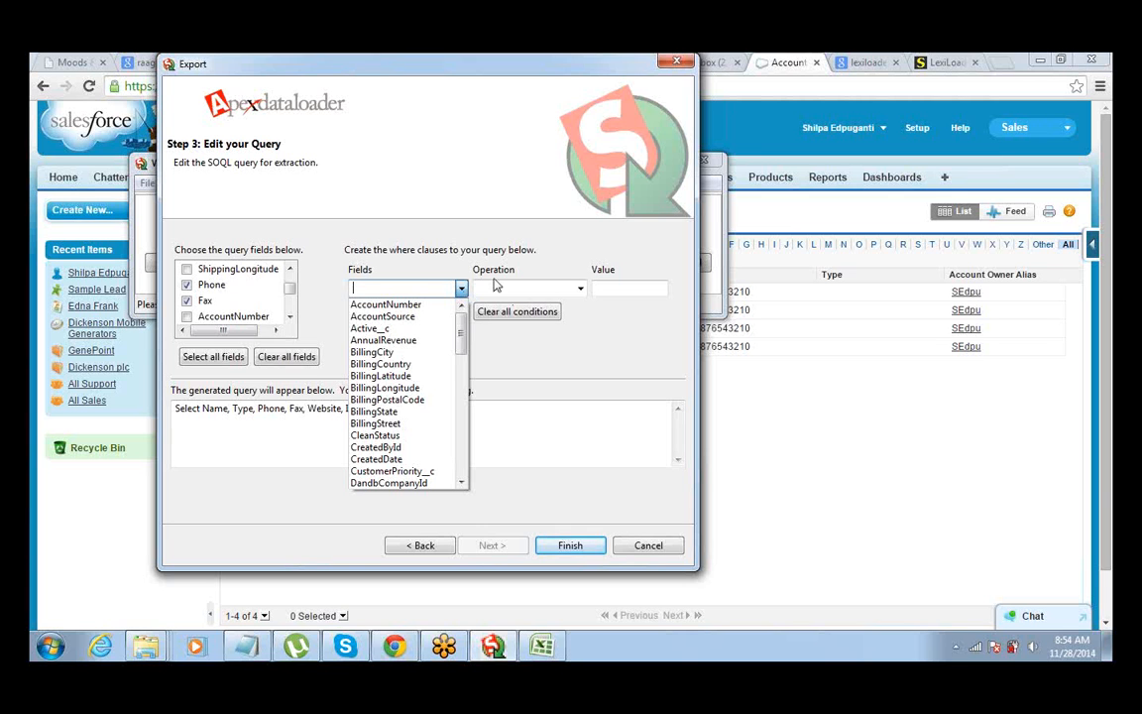
{"action": "left_click", "coordinate": [403, 224]}
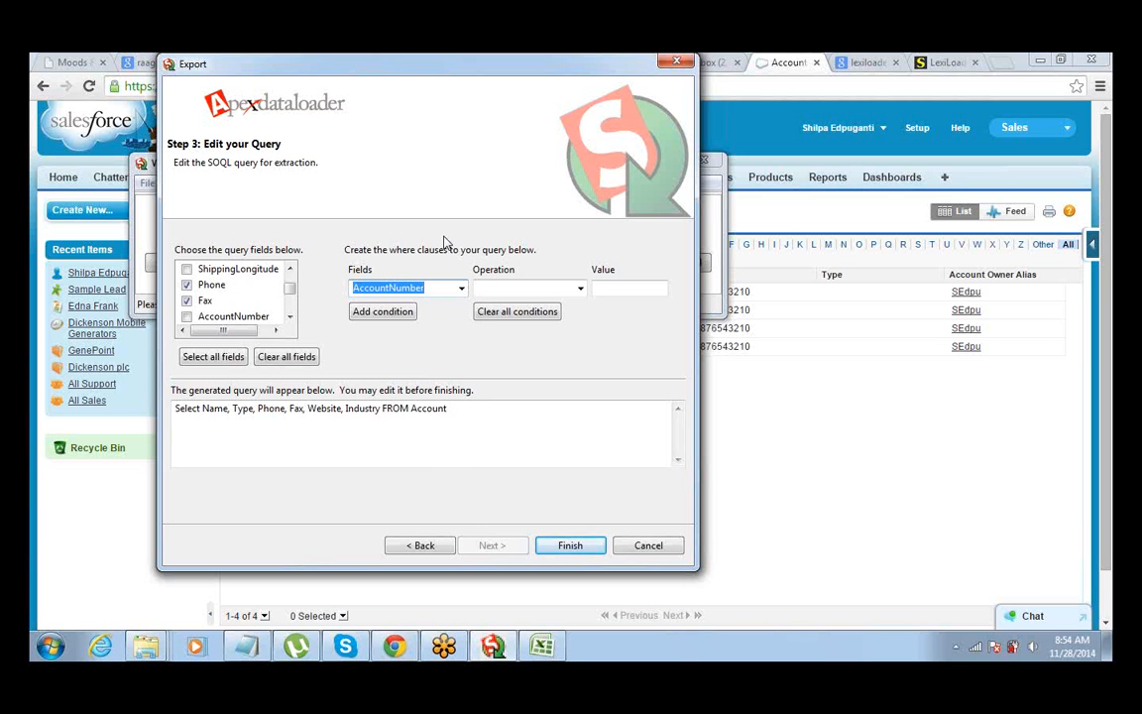
{"action": "scroll", "coordinate": [446, 243], "scroll_direction": "down", "scroll_amount": 1}
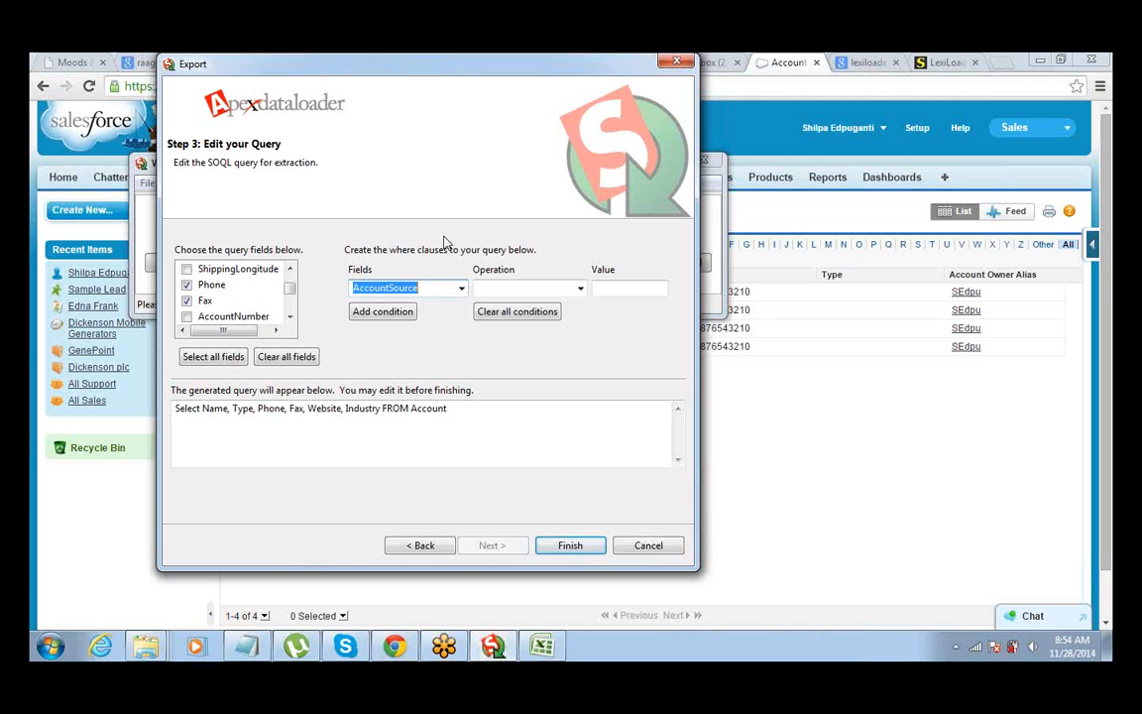
{"action": "left_click", "coordinate": [573, 552]}
{"action": "left_click", "coordinate": [572, 547]}
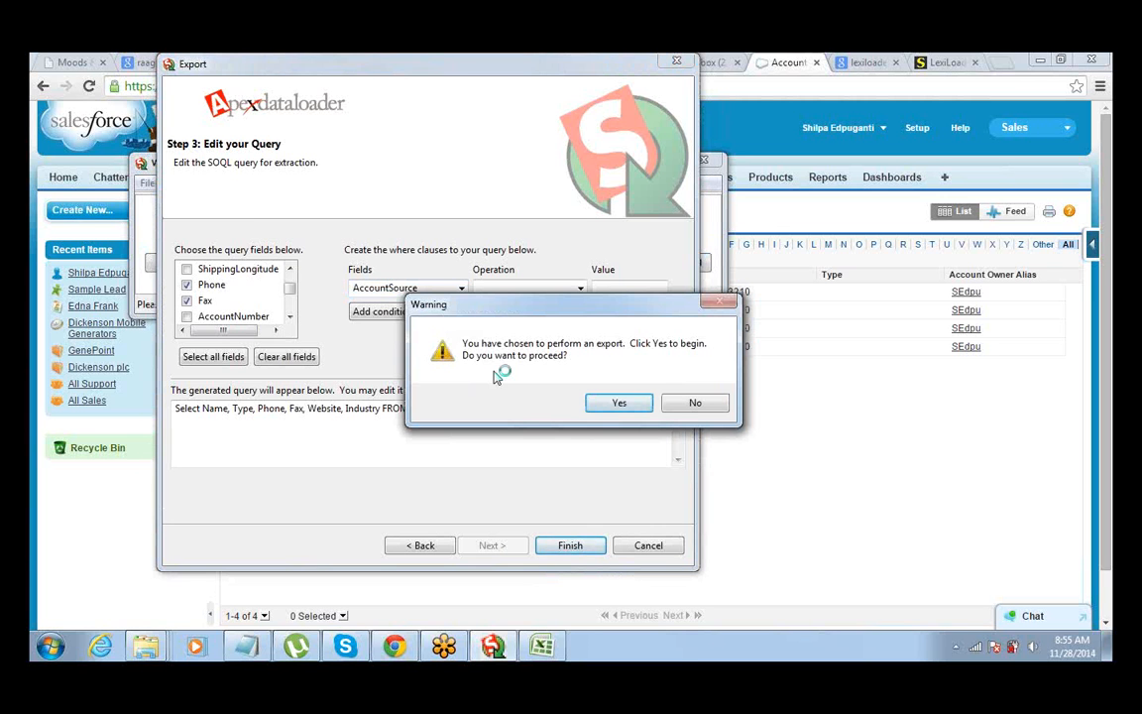
- Run the export and view the 16 extracted Account records in the CSV viewer
{"action": "left_click", "coordinate": [619, 405]}
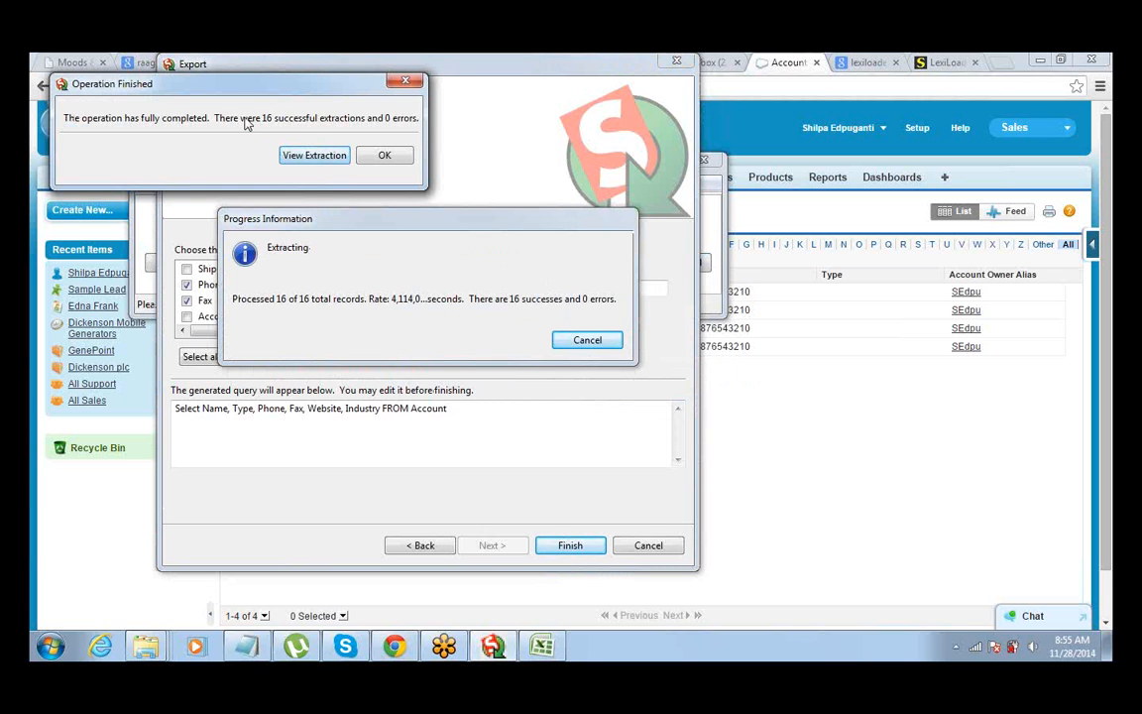
{"action": "left_click", "coordinate": [298, 157]}
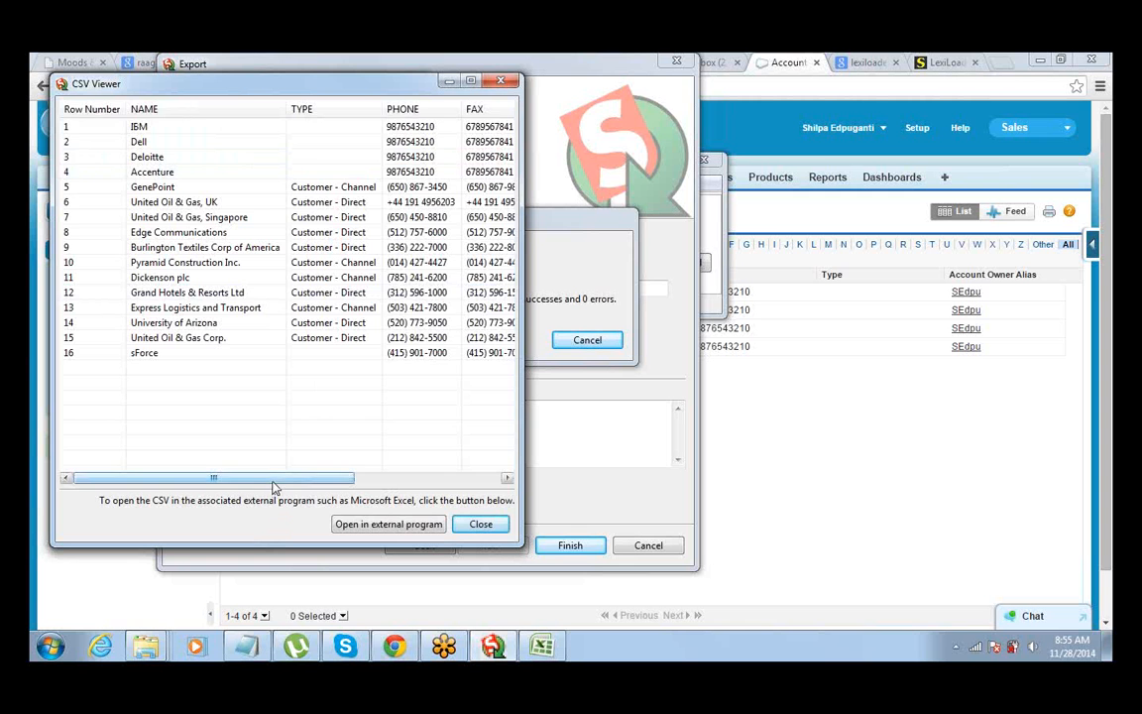
{"action": "left_click_drag", "start_coordinate": [273, 481], "coordinate": [199, 488]}
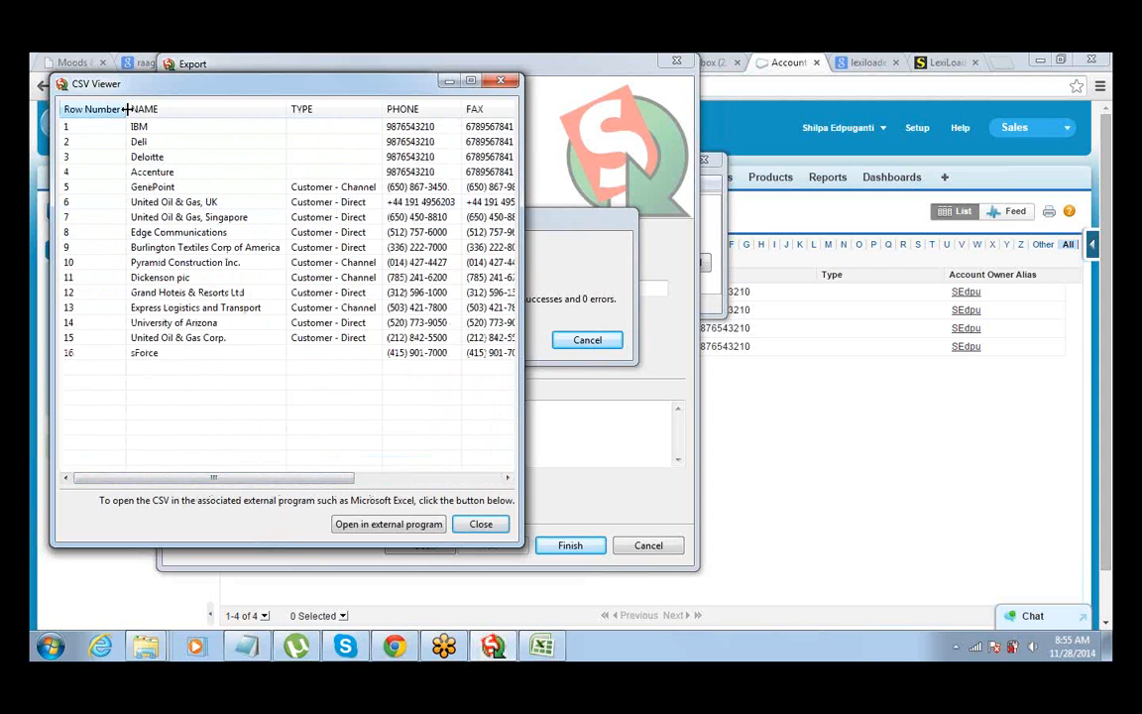
- Narrow the row number column and widen the NAME and TYPE columns
{"action": "left_click_drag", "start_coordinate": [126, 109], "coordinate": [93, 110]}
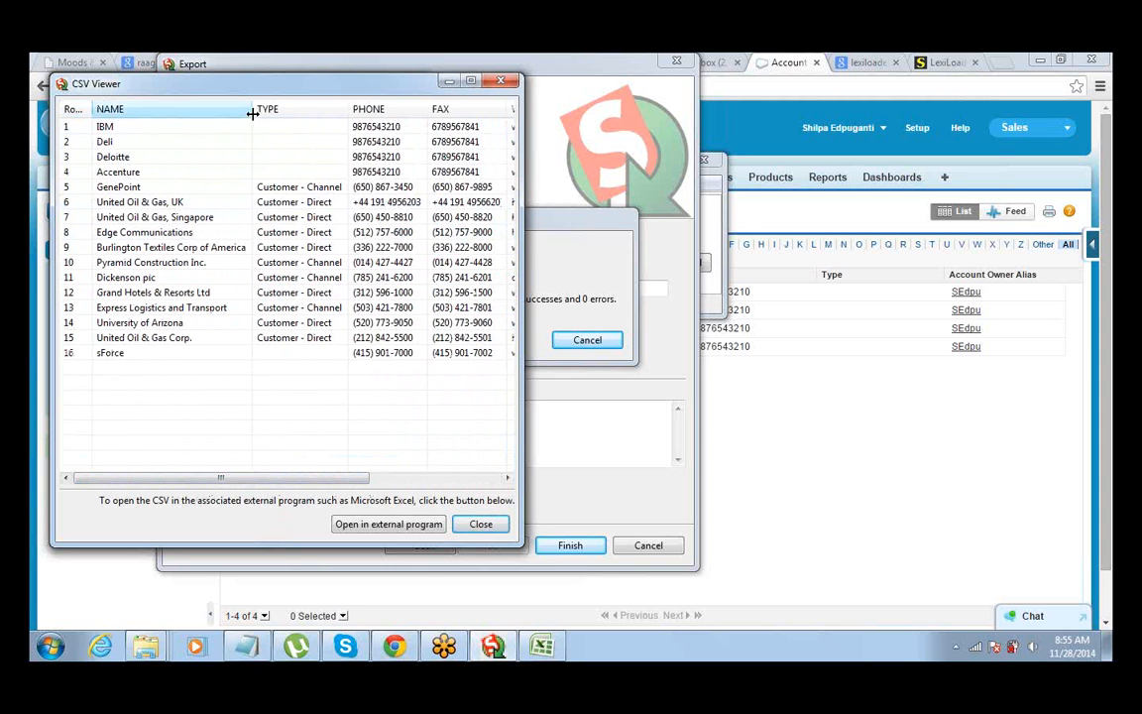
{"action": "left_click_drag", "start_coordinate": [252, 110], "coordinate": [255, 110]}
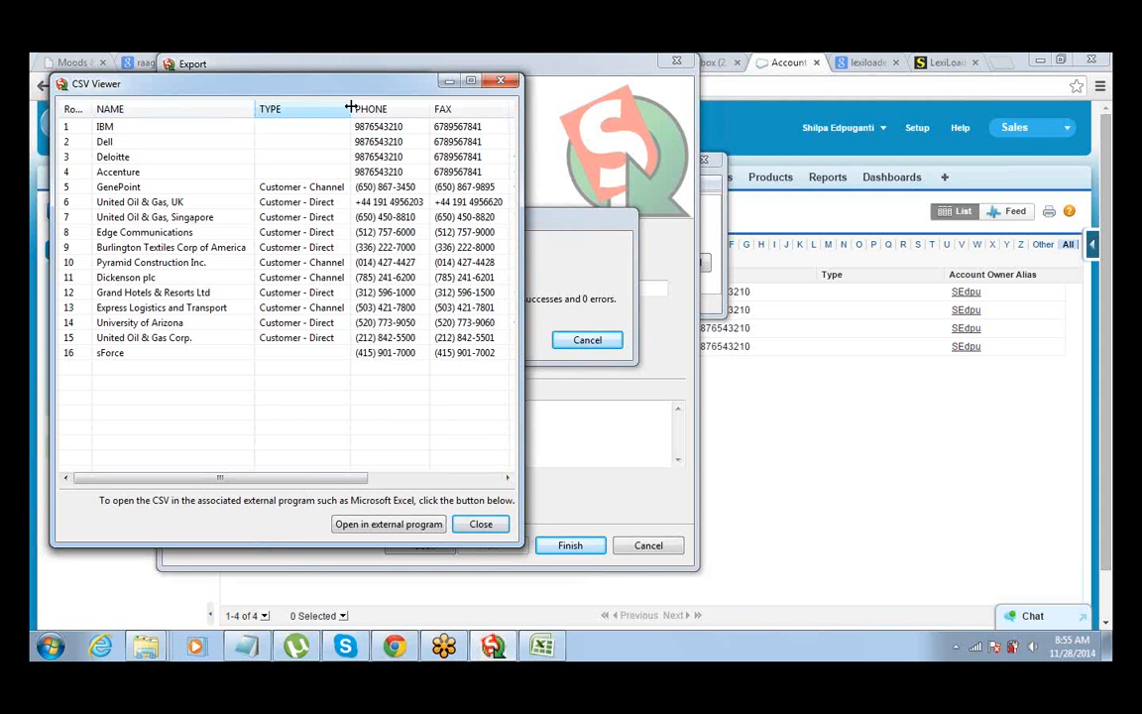
{"action": "left_click_drag", "start_coordinate": [349, 109], "coordinate": [360, 110]}
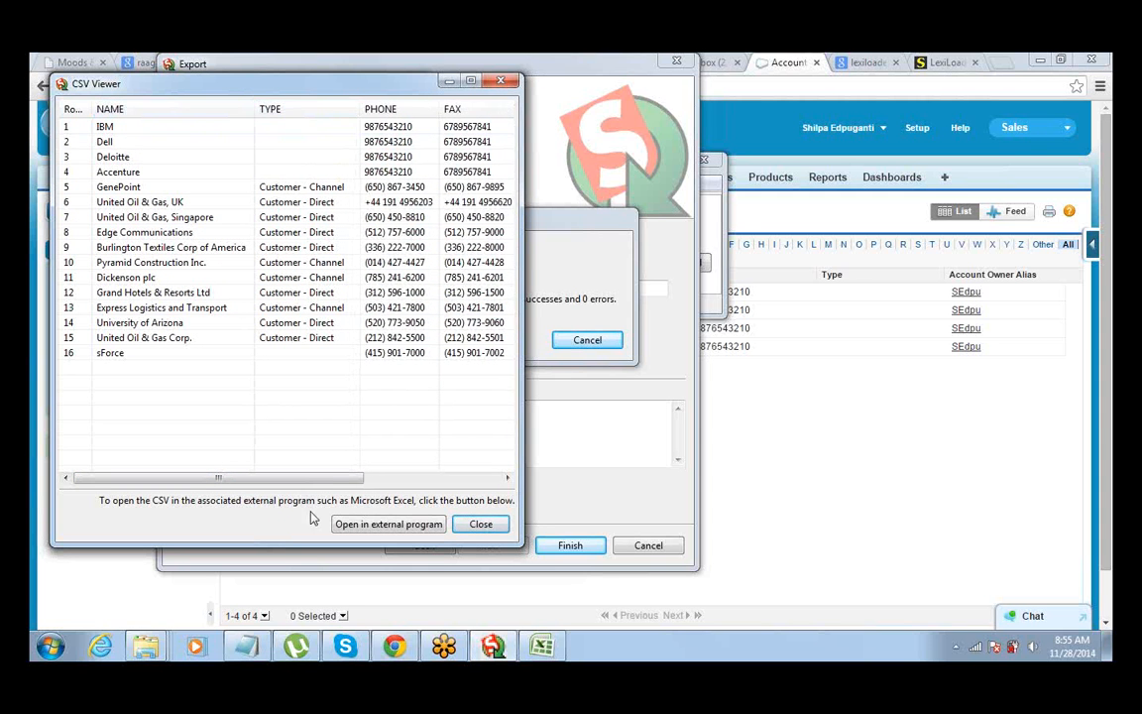
{"action": "left_click_drag", "start_coordinate": [299, 478], "coordinate": [270, 492]}
- Open extract9 from the Desktop via My Computer, which triggers an Excel command error
{"action": "left_click", "coordinate": [52, 647]}
{"action": "left_click", "coordinate": [258, 407]}
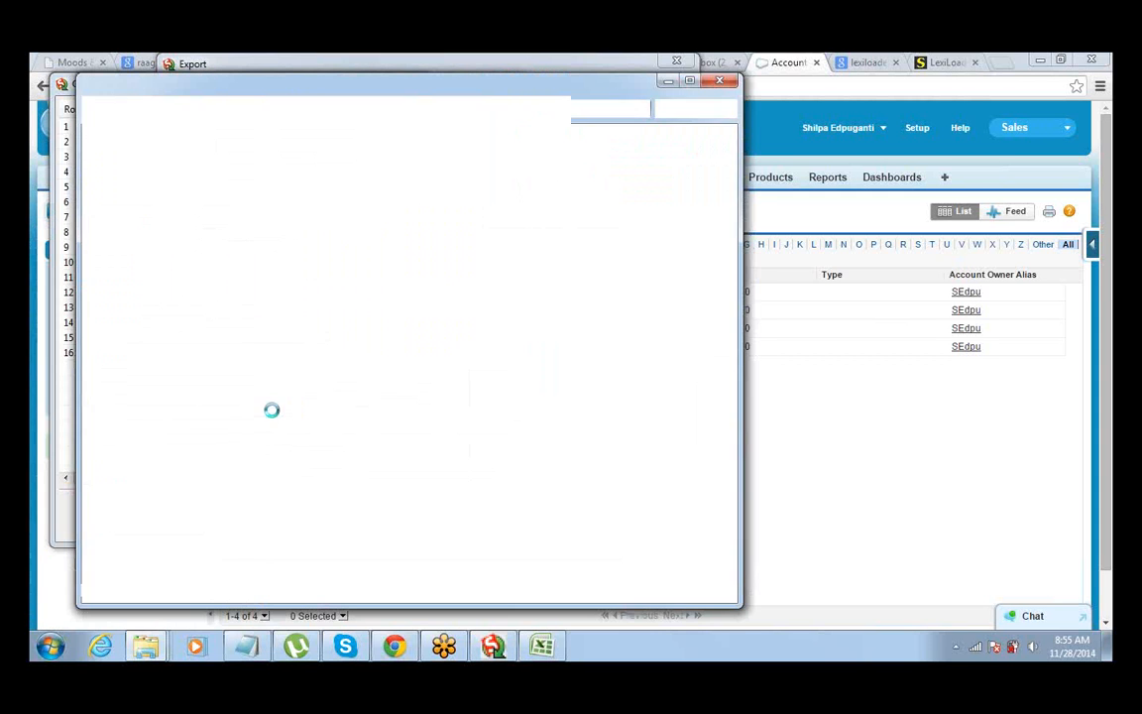
{"action": "left_click", "coordinate": [149, 185]}
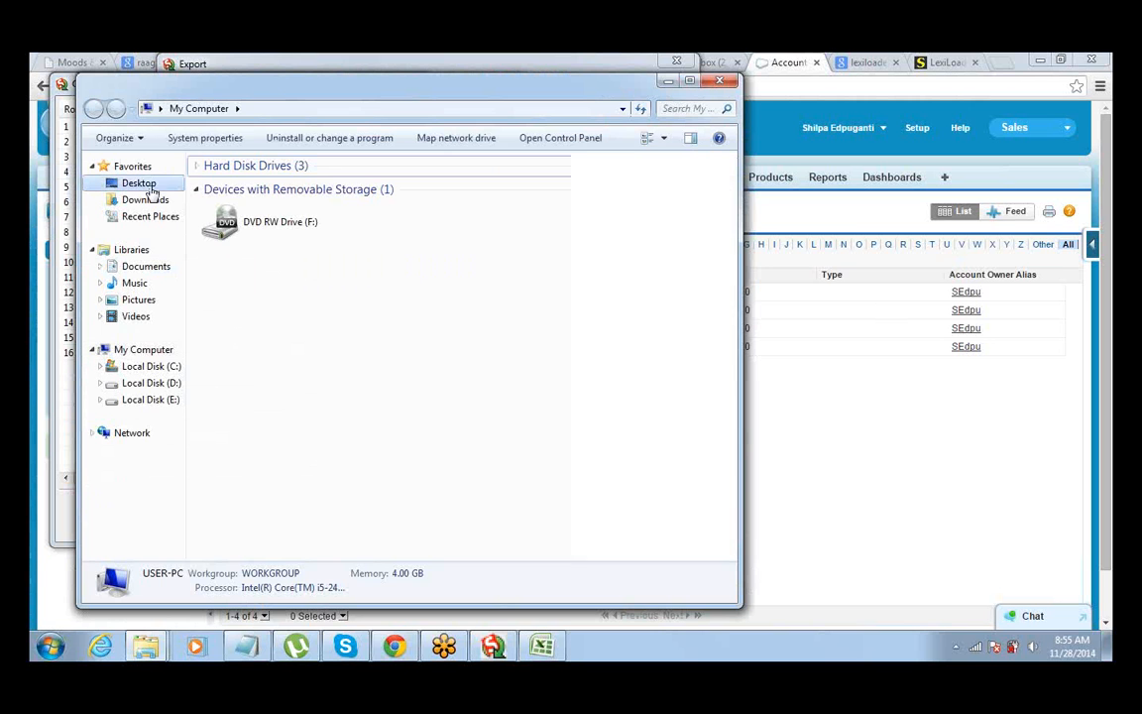
{"action": "left_click", "coordinate": [482, 355]}
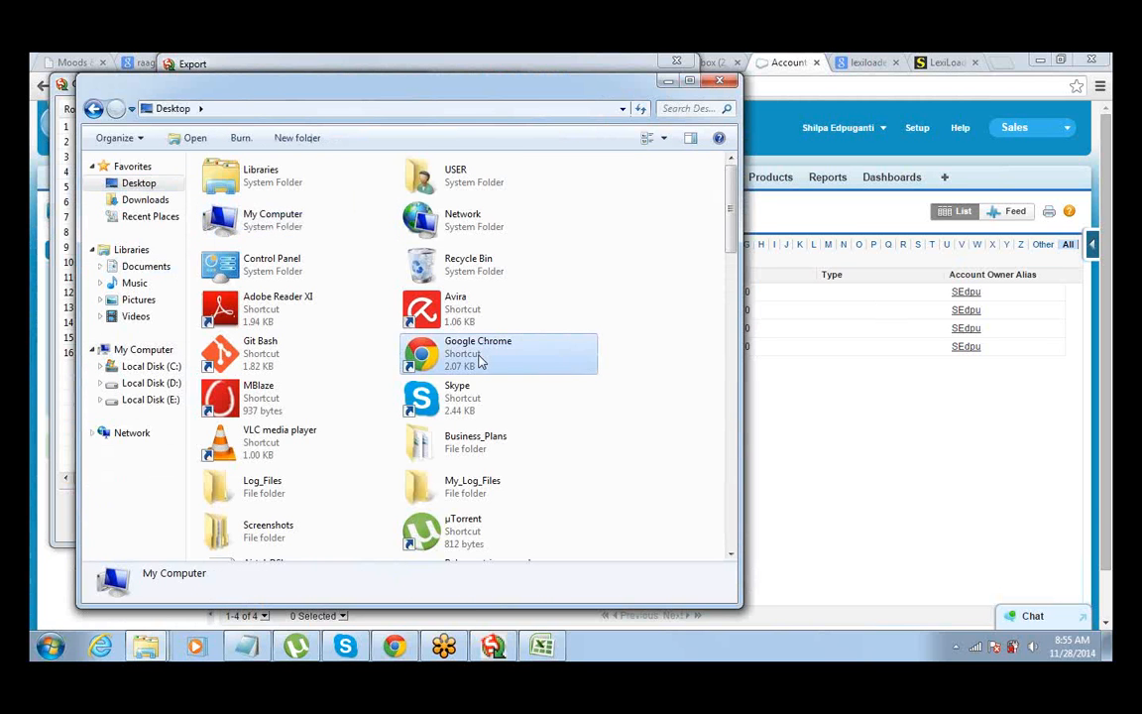
{"action": "type", "text": "ex"}
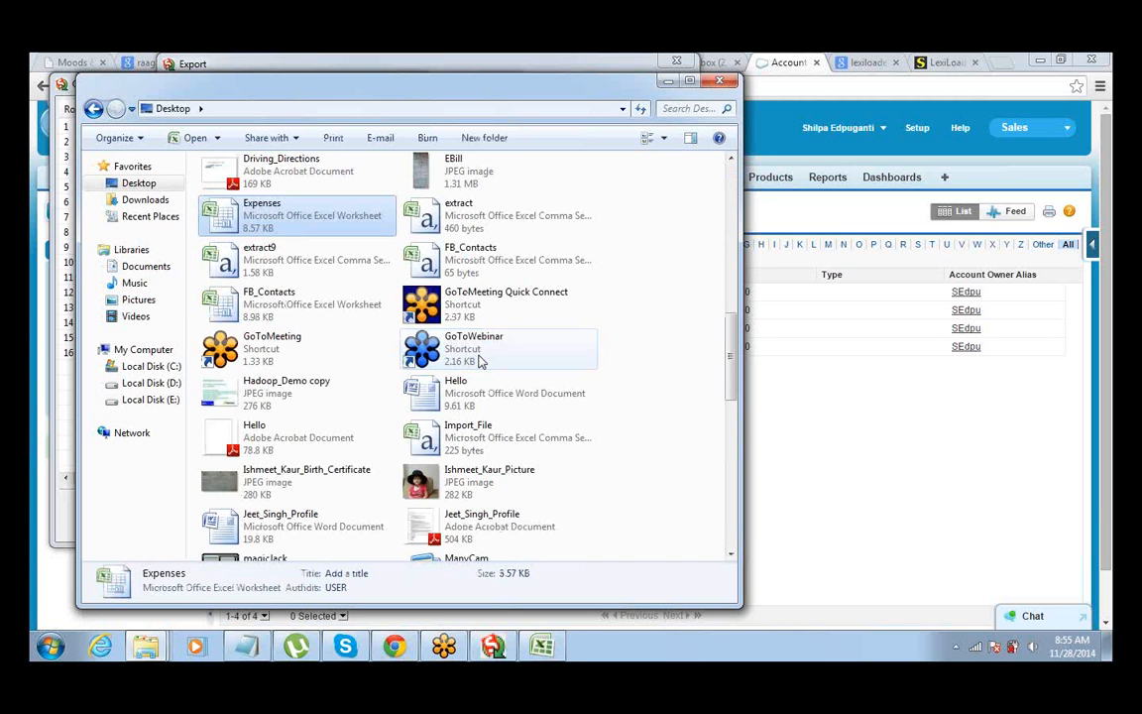
{"action": "key", "text": "Down"}
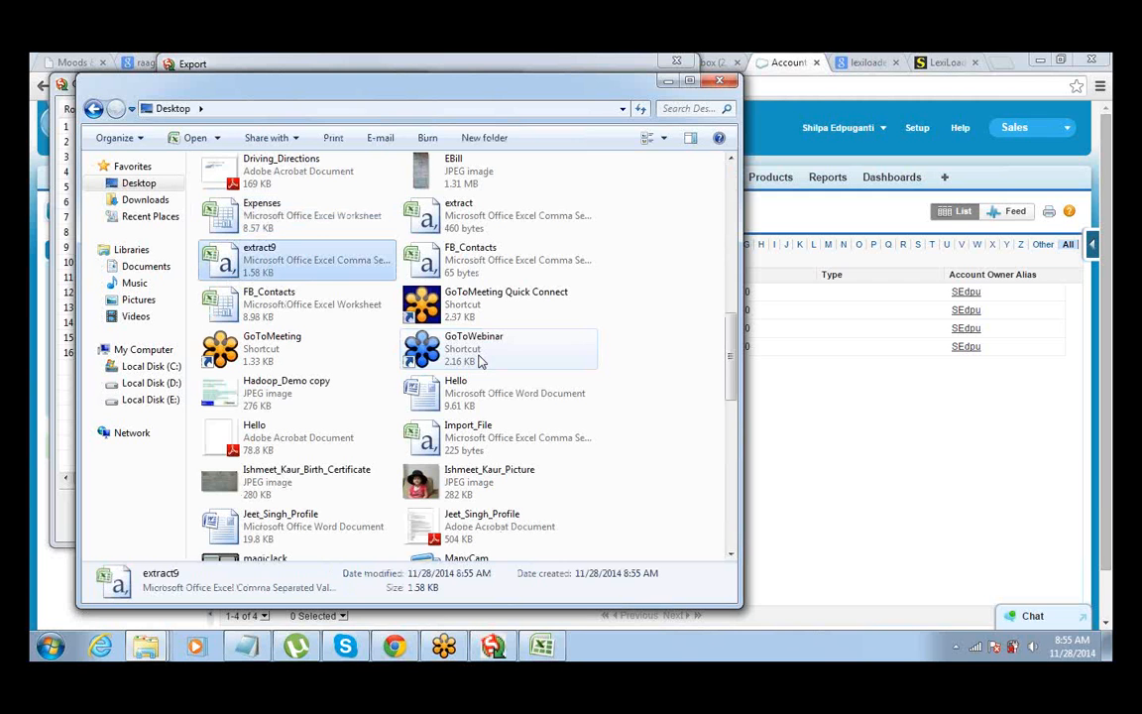
{"action": "double_click", "coordinate": [259, 263]}
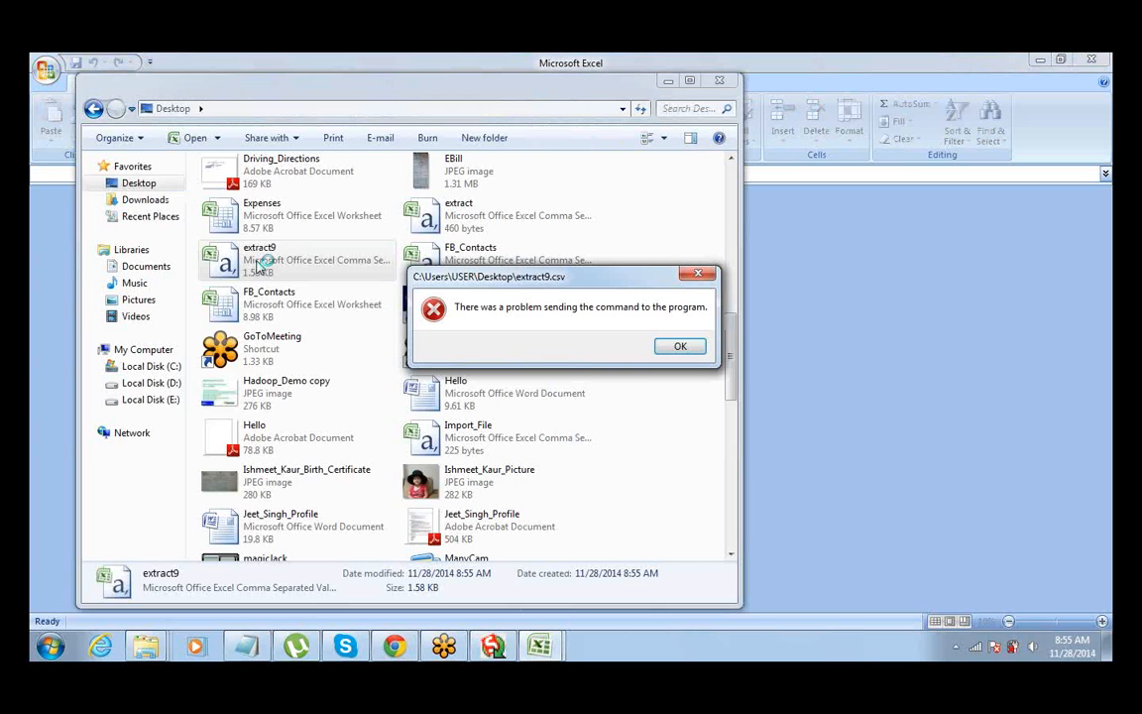
- Dismiss the error and browse to the Desktop in Excel's Open dialog
{"action": "left_click", "coordinate": [680, 345]}
{"action": "left_click", "coordinate": [694, 54]}
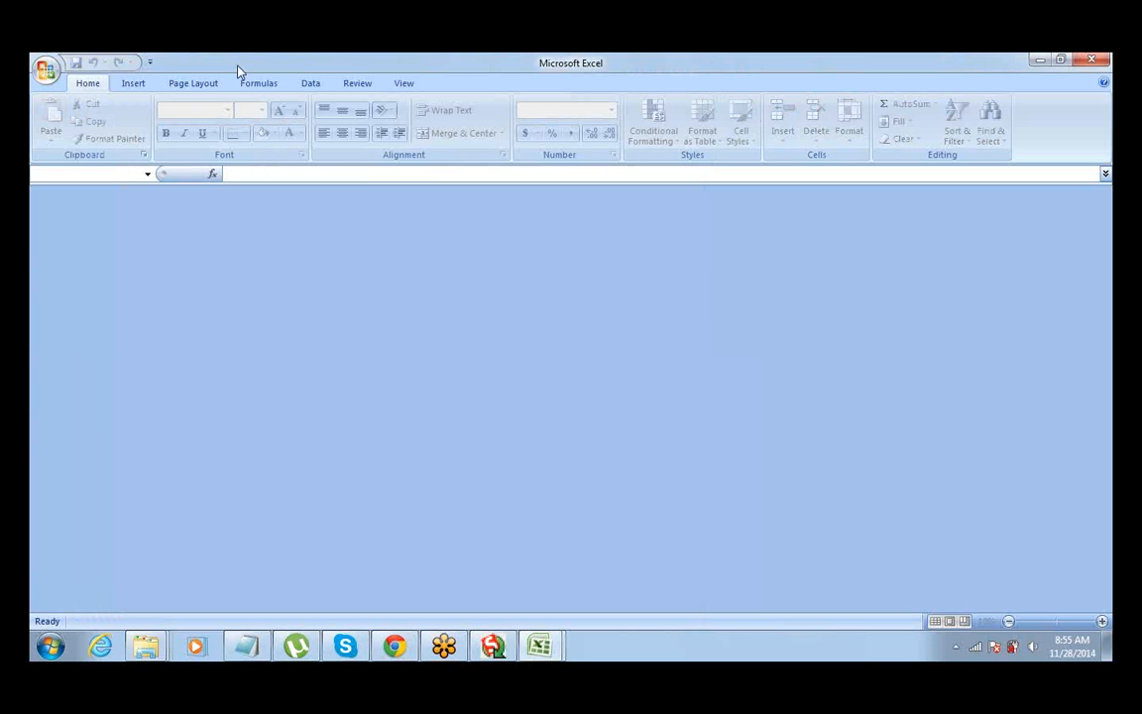
{"action": "left_click", "coordinate": [45, 78]}
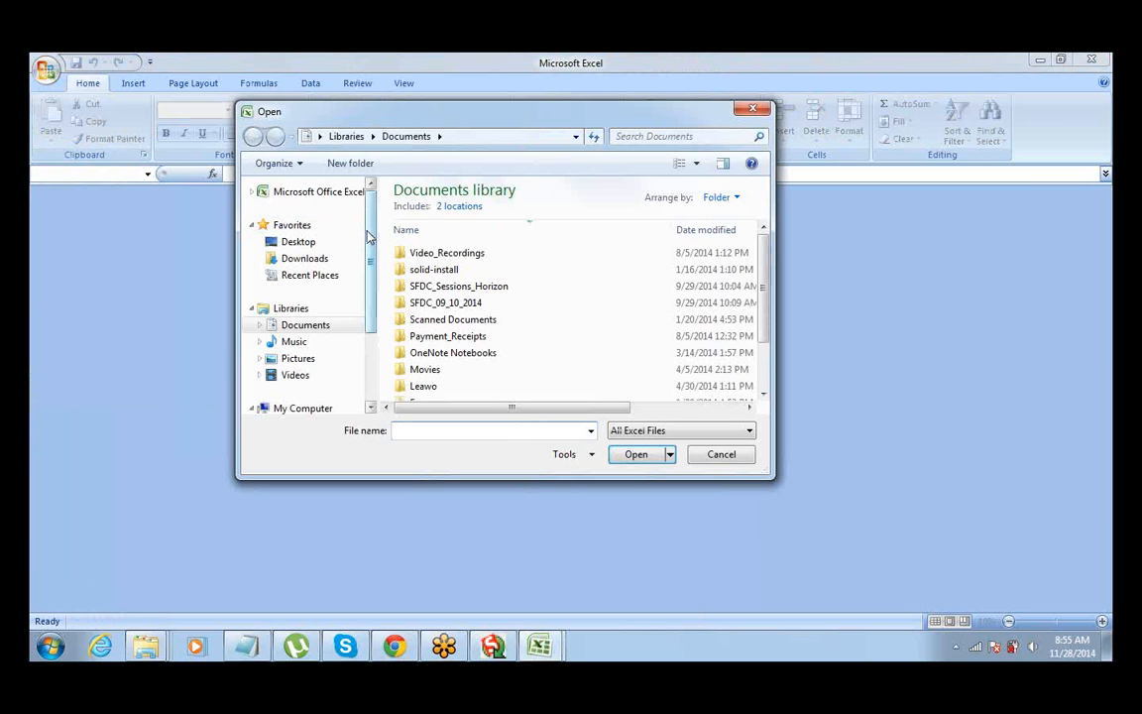
{"action": "scroll", "coordinate": [332, 223], "scroll_direction": "down", "scroll_amount": 1}
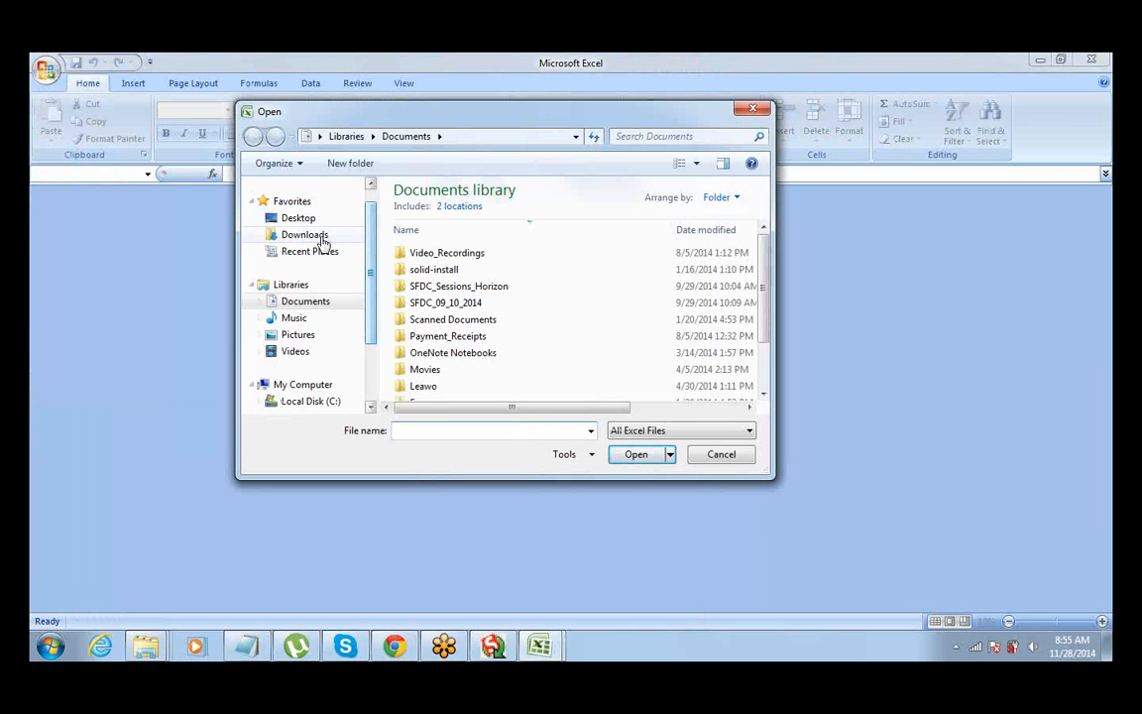
{"action": "left_click", "coordinate": [302, 220]}
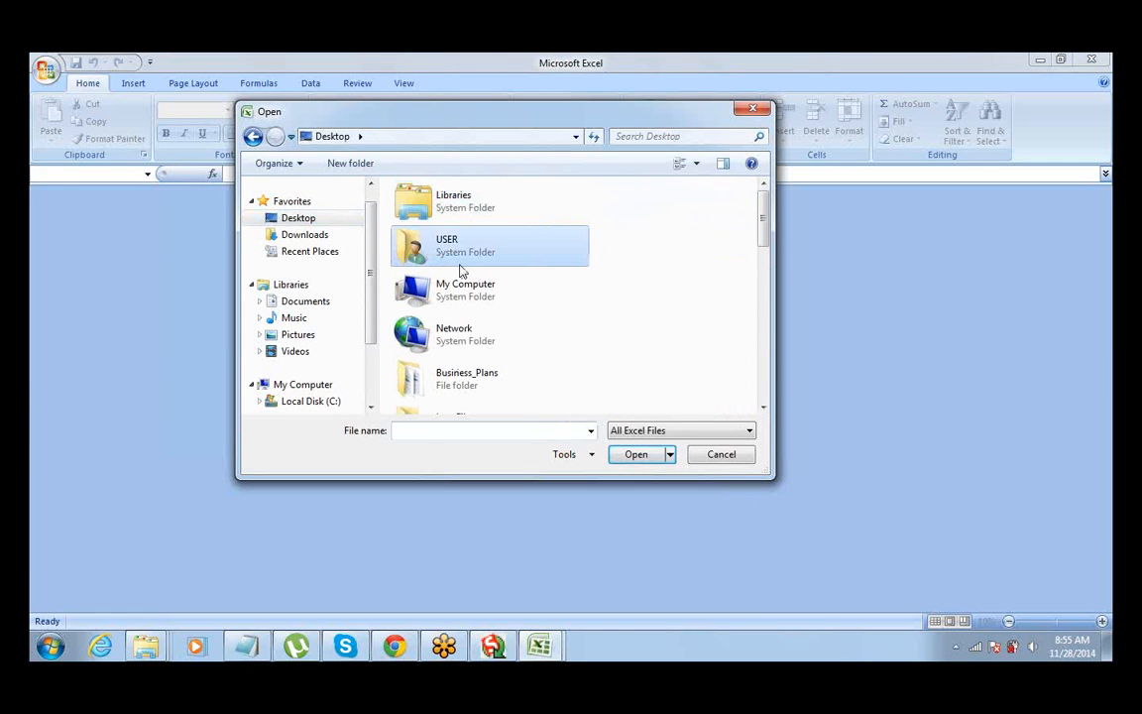
{"action": "key", "text": "e"}
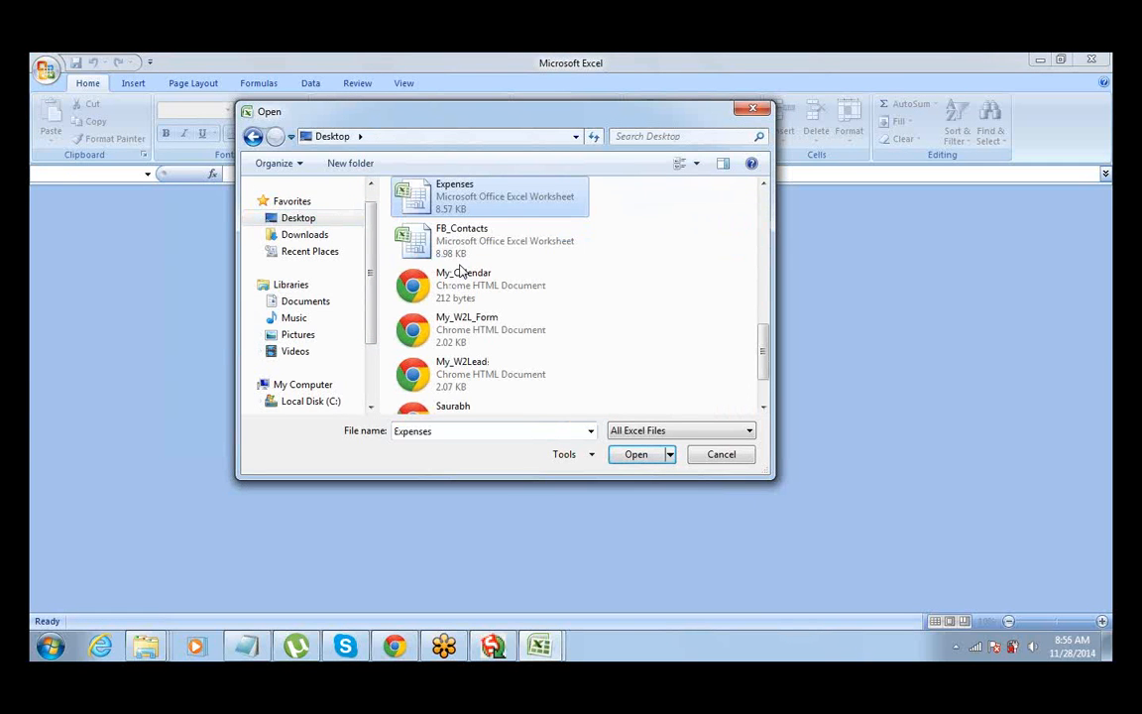
- Switch the file type filter to All Files and open extract9 as a workbook
{"action": "left_click", "coordinate": [699, 431]}
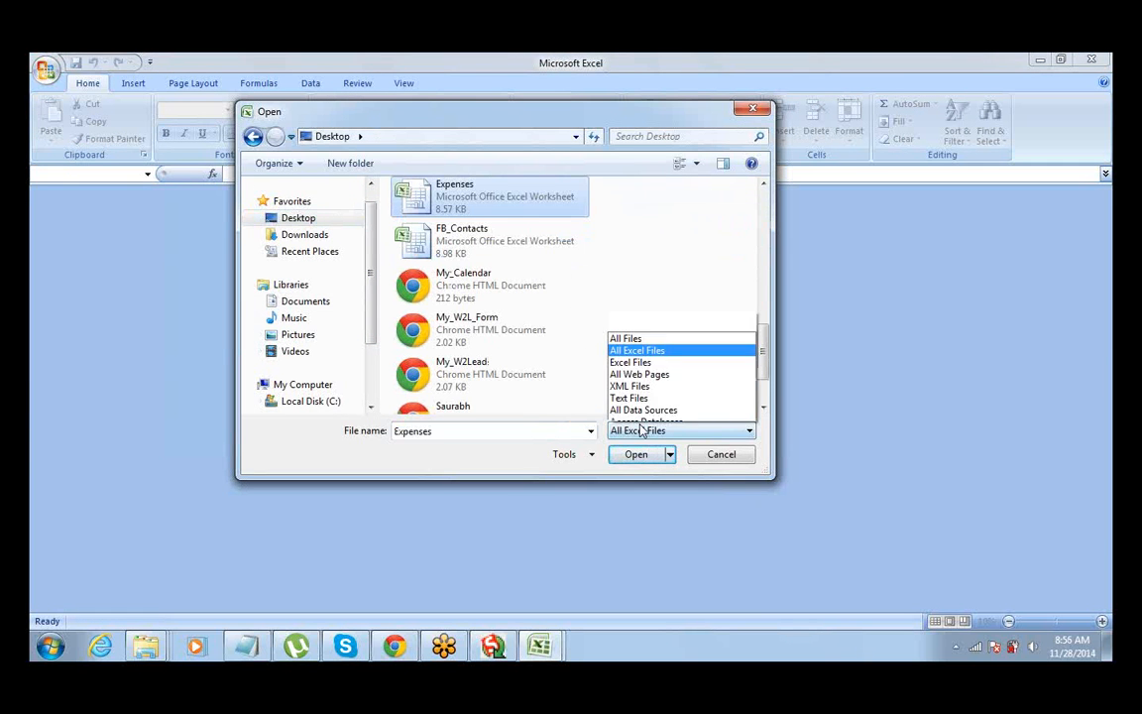
{"action": "left_click", "coordinate": [633, 188]}
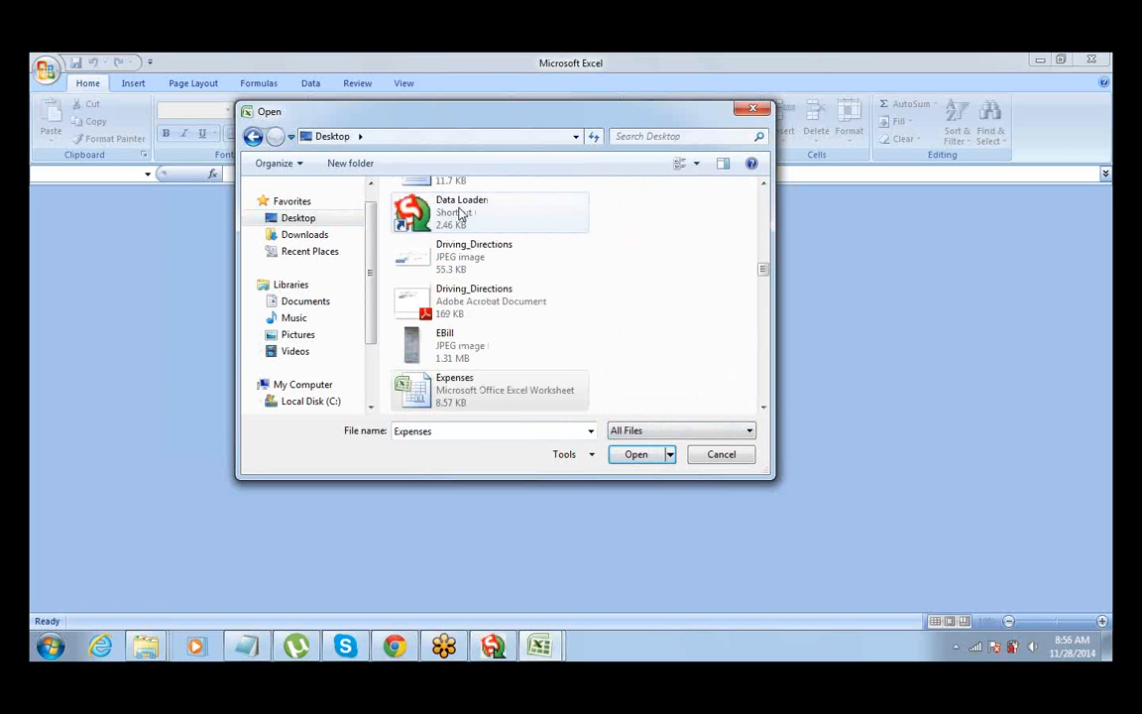
{"action": "left_click", "coordinate": [464, 252]}
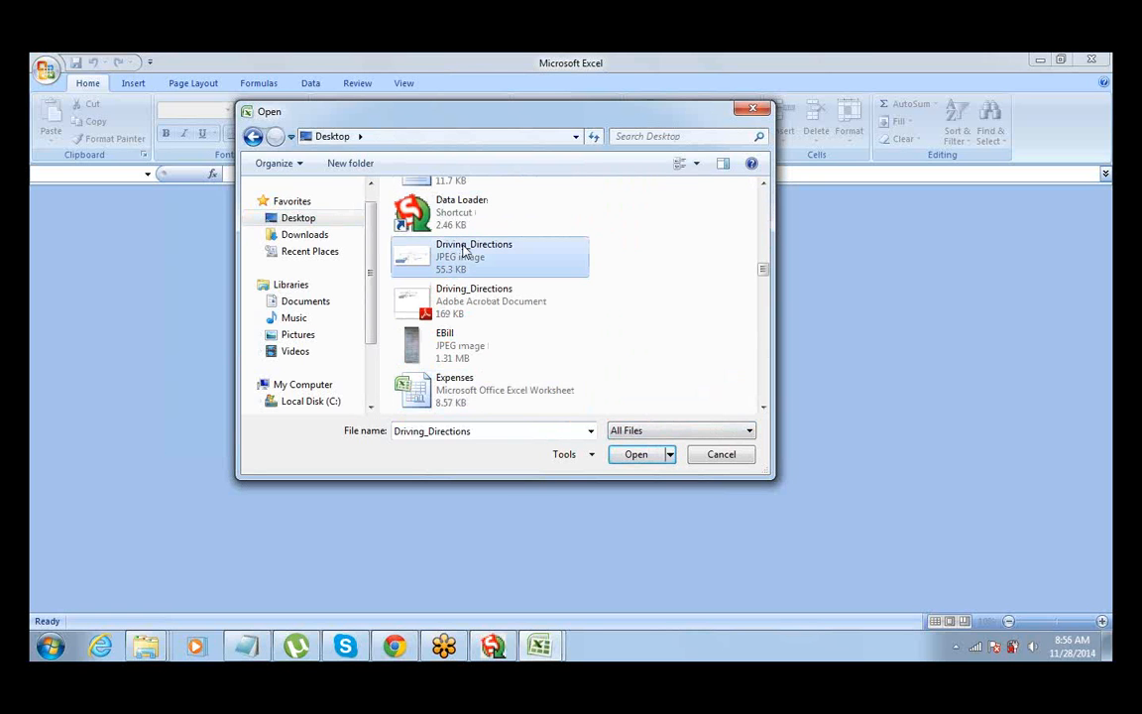
{"action": "type", "text": "ex"}
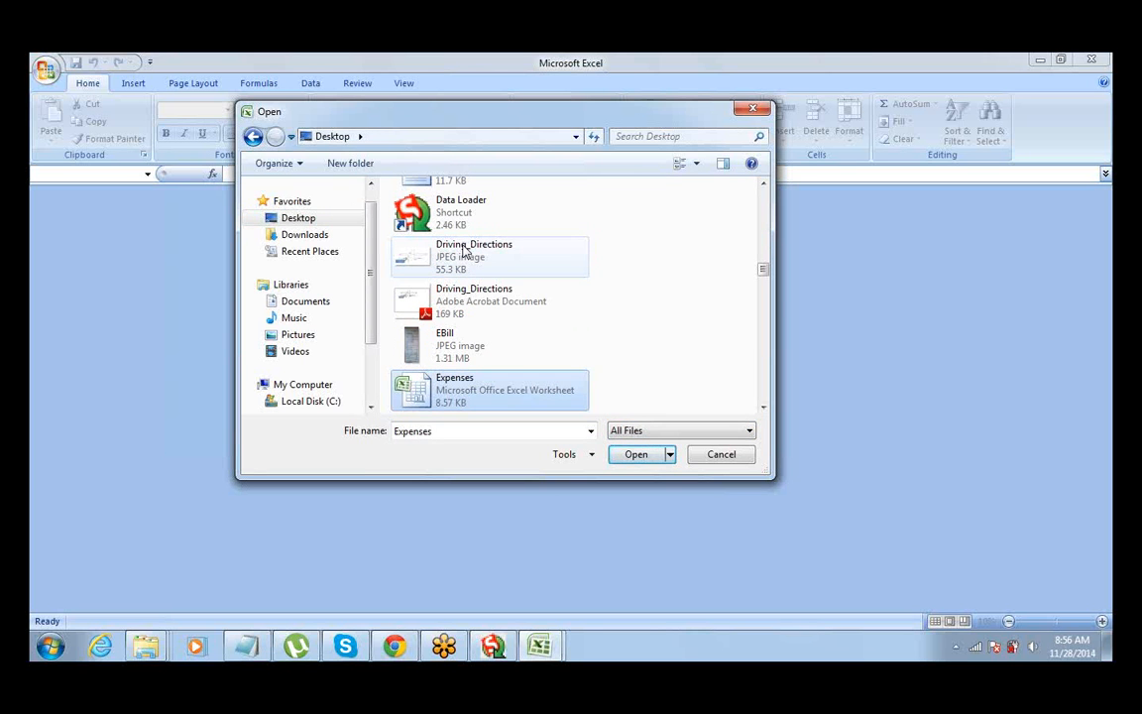
{"action": "type", "text": "tract"}
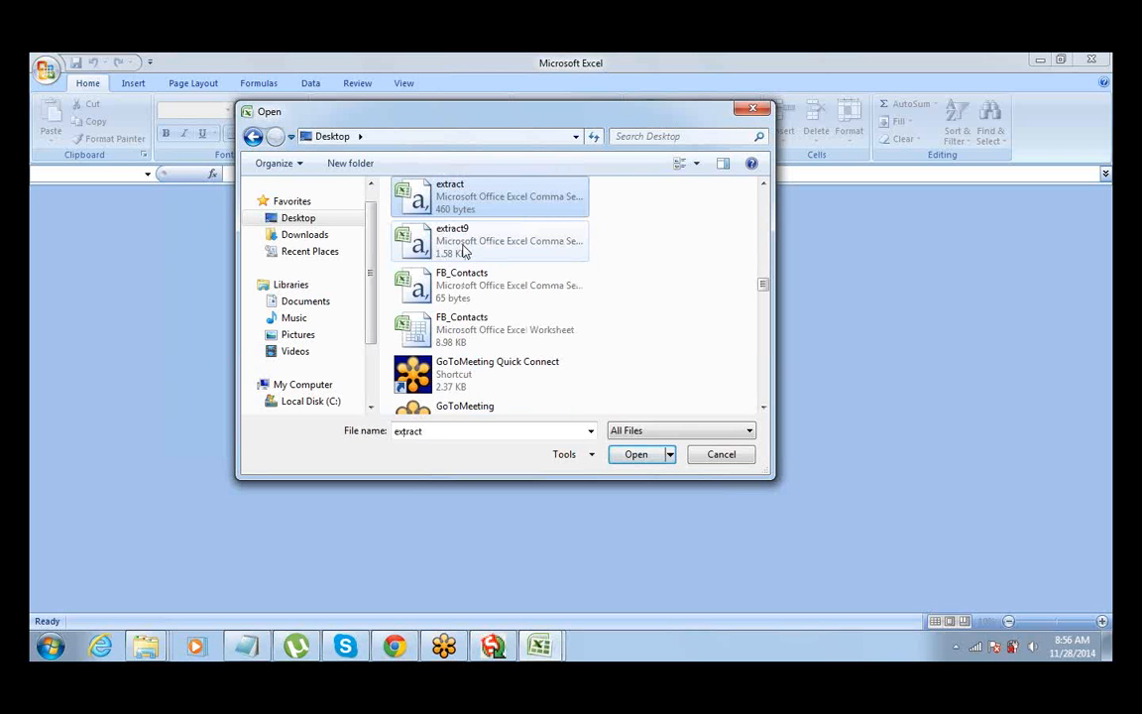
{"action": "left_click", "coordinate": [464, 252]}
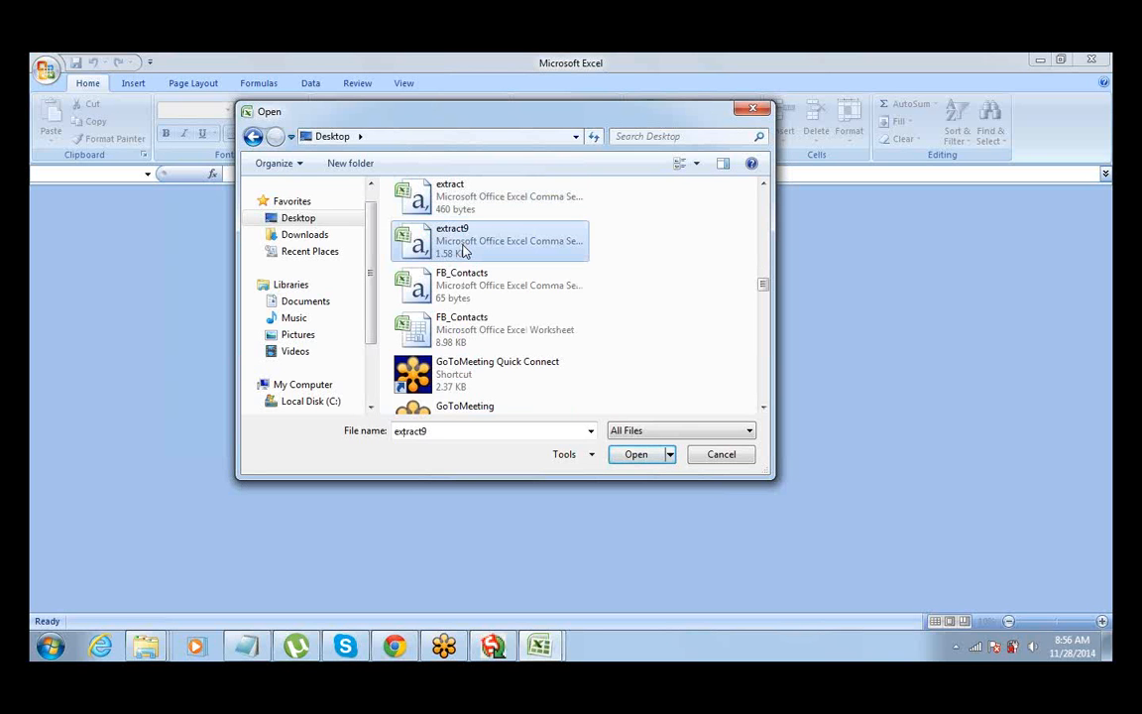
{"action": "double_click", "coordinate": [464, 252]}
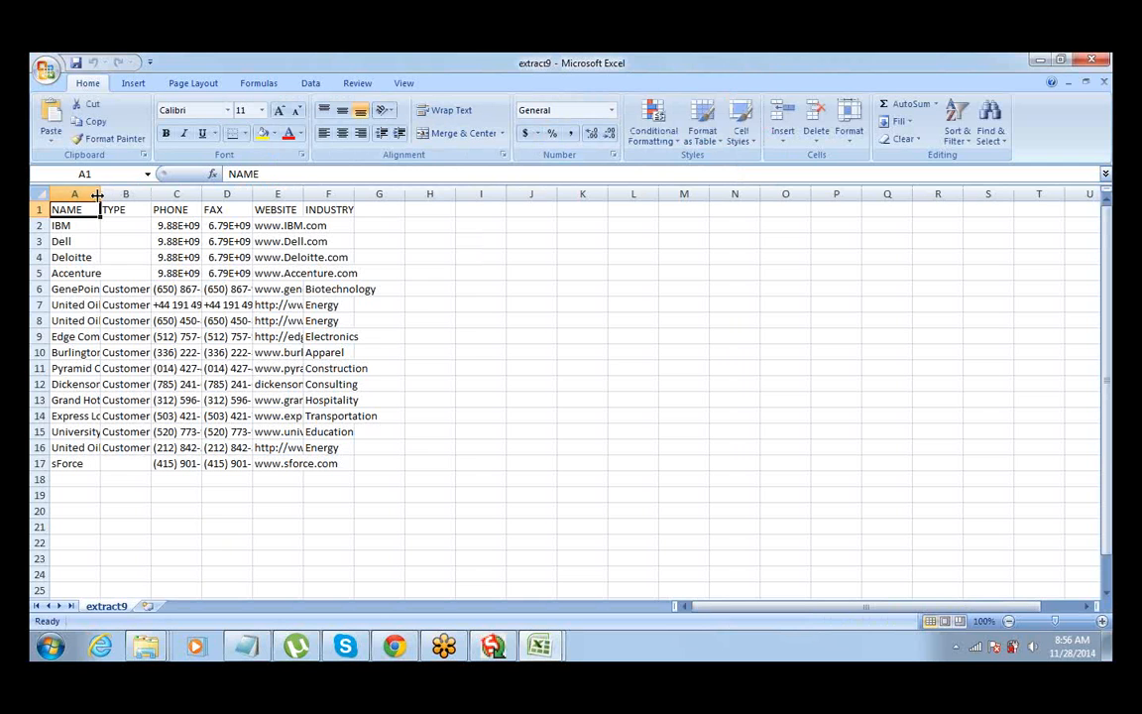
- Widen columns A, C and F to show full account names, phone numbers and industries
{"action": "left_click_drag", "start_coordinate": [99, 196], "coordinate": [196, 196]}
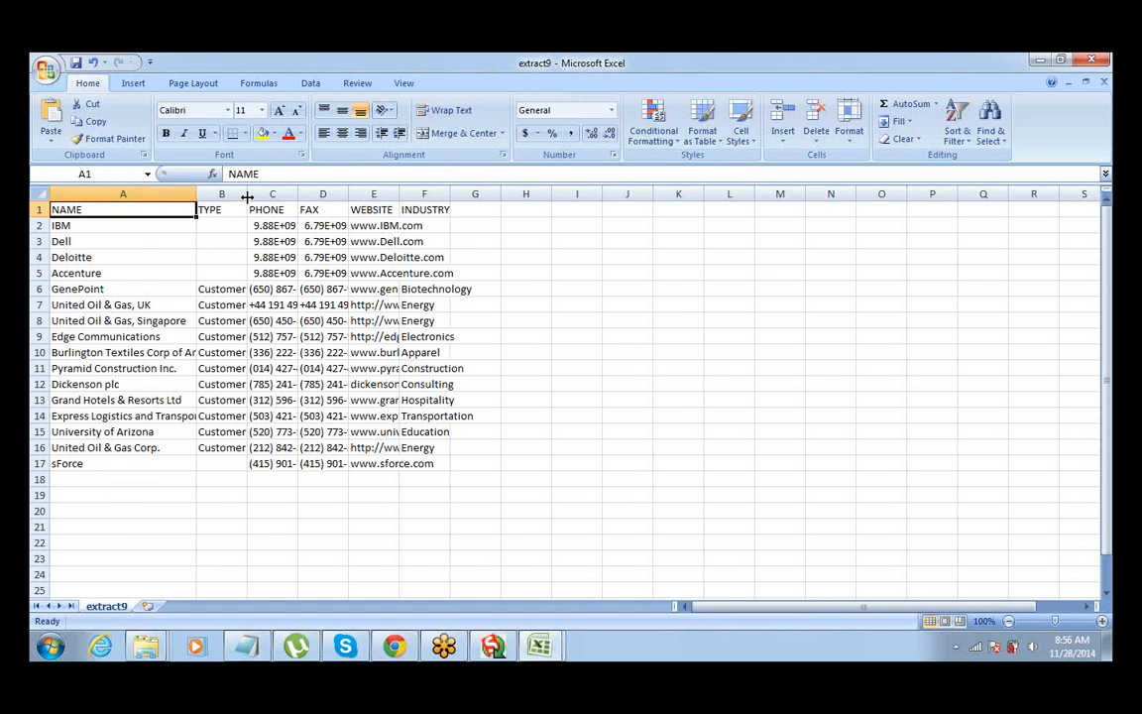
{"action": "left_click_drag", "start_coordinate": [297, 196], "coordinate": [979, 196]}
{"action": "left_click", "coordinate": [520, 195]}
{"action": "left_click", "coordinate": [940, 244]}
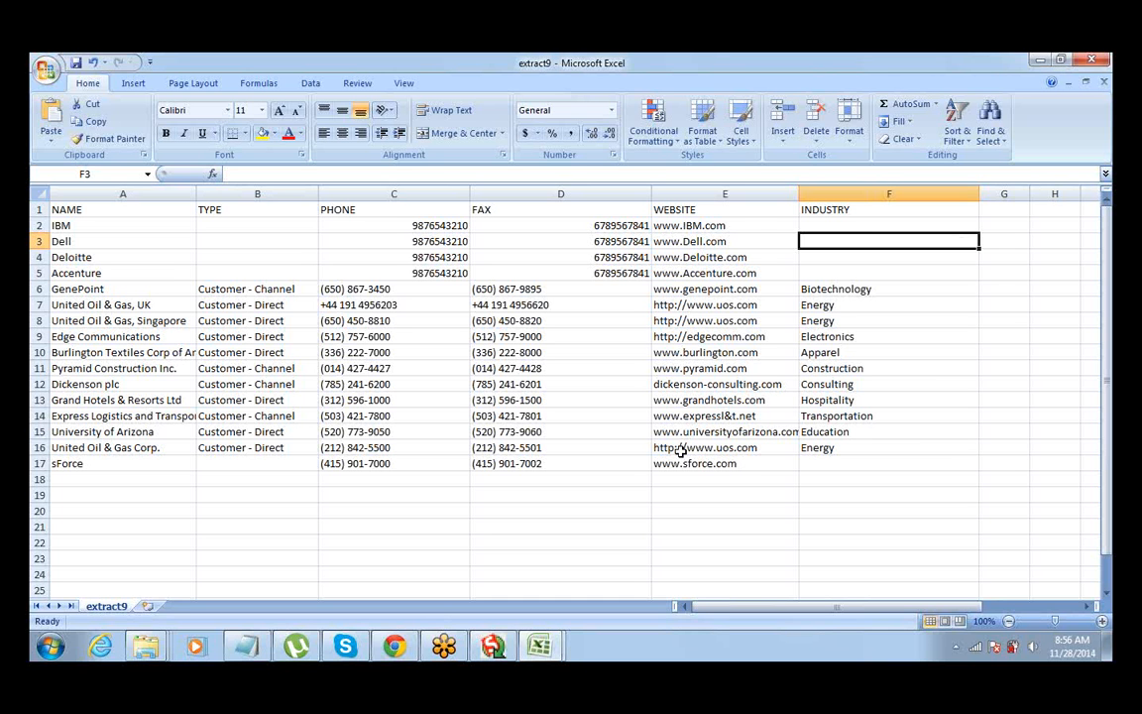
- Review the 16 exported accounts, then close the extract9 workbook
{"action": "scroll", "coordinate": [680, 442], "scroll_direction": "down", "scroll_amount": 6}
{"action": "scroll", "coordinate": [680, 441], "scroll_direction": "up", "scroll_amount": 6}
{"action": "left_click", "coordinate": [448, 538]}
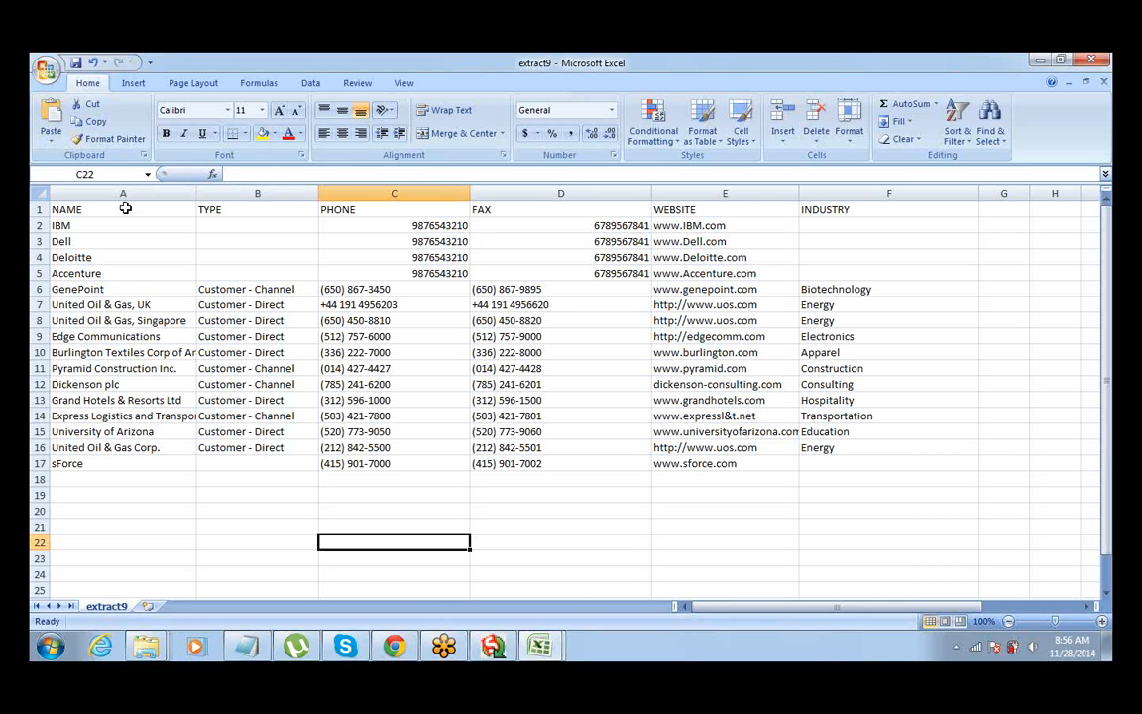
{"action": "scroll", "coordinate": [158, 395], "scroll_direction": "down", "scroll_amount": 3}
{"action": "scroll", "coordinate": [160, 395], "scroll_direction": "up", "scroll_amount": 3}
{"action": "scroll", "coordinate": [533, 380], "scroll_direction": "down", "scroll_amount": 4}
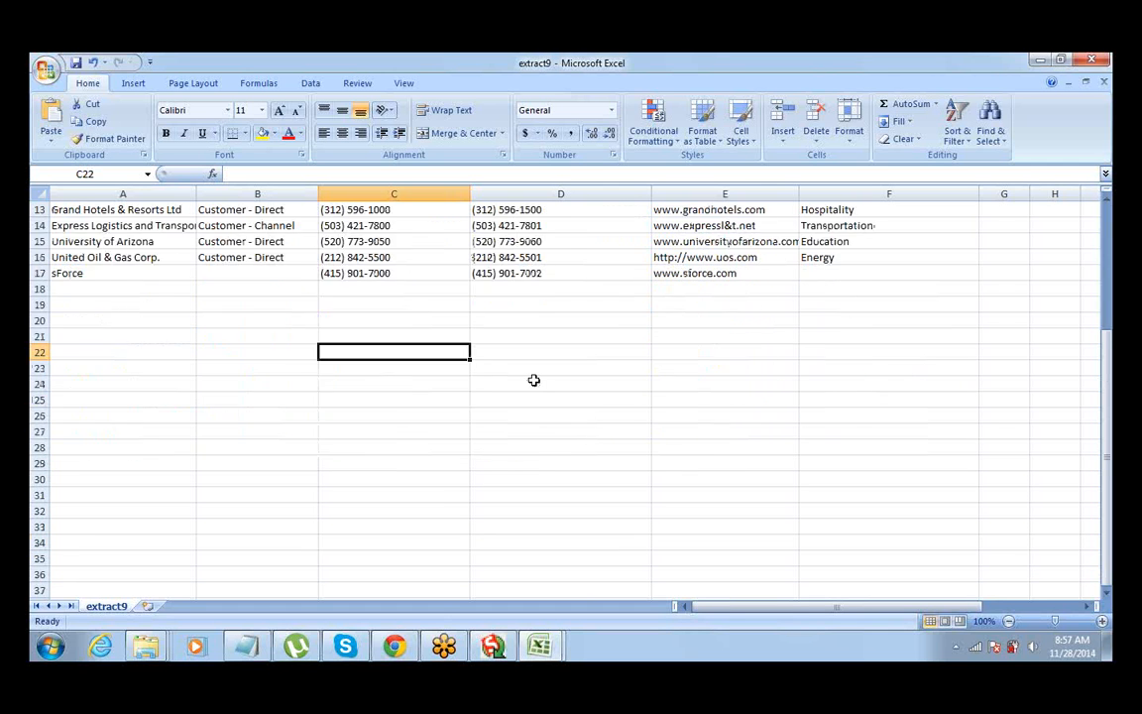
{"action": "scroll", "coordinate": [532, 380], "scroll_direction": "up", "scroll_amount": 4}
{"action": "scroll", "coordinate": [323, 250], "scroll_direction": "down", "scroll_amount": 2}
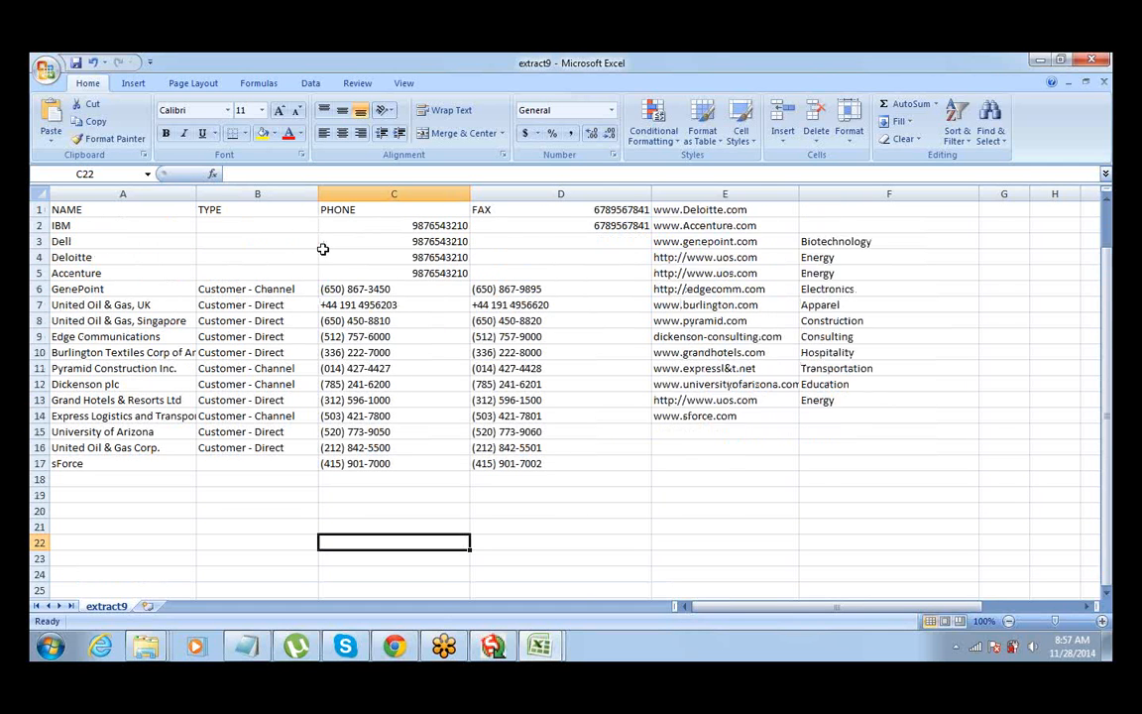
{"action": "scroll", "coordinate": [324, 250], "scroll_direction": "up", "scroll_amount": 2}
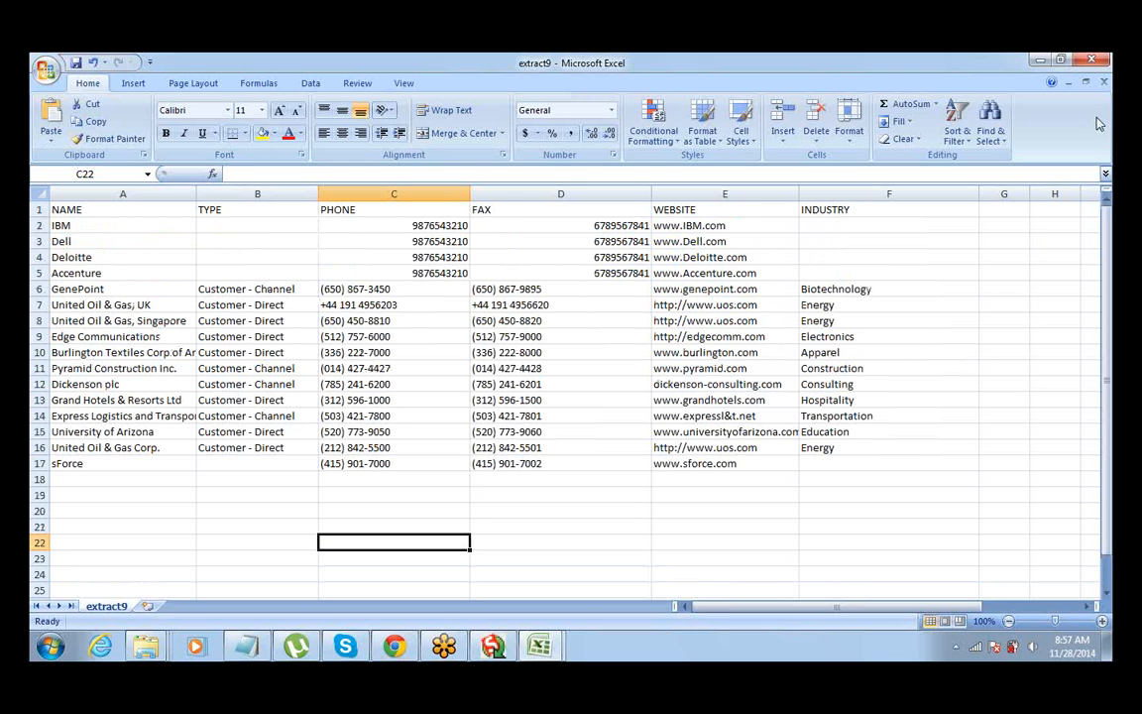
{"action": "left_click", "coordinate": [1103, 84]}
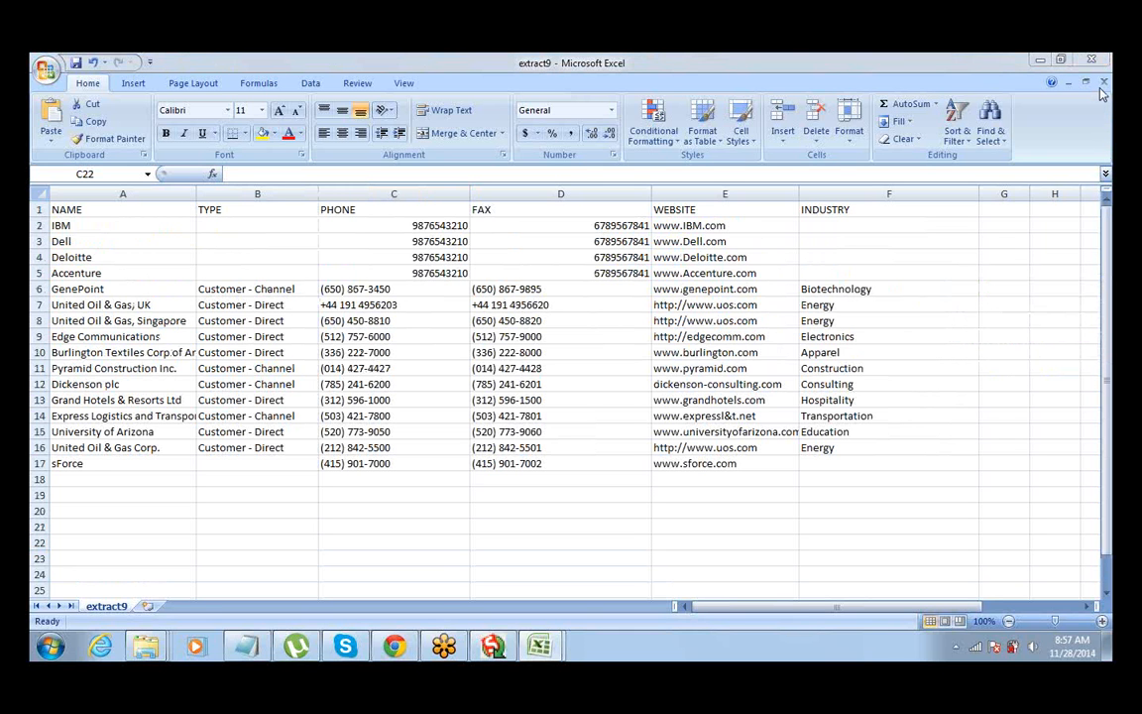